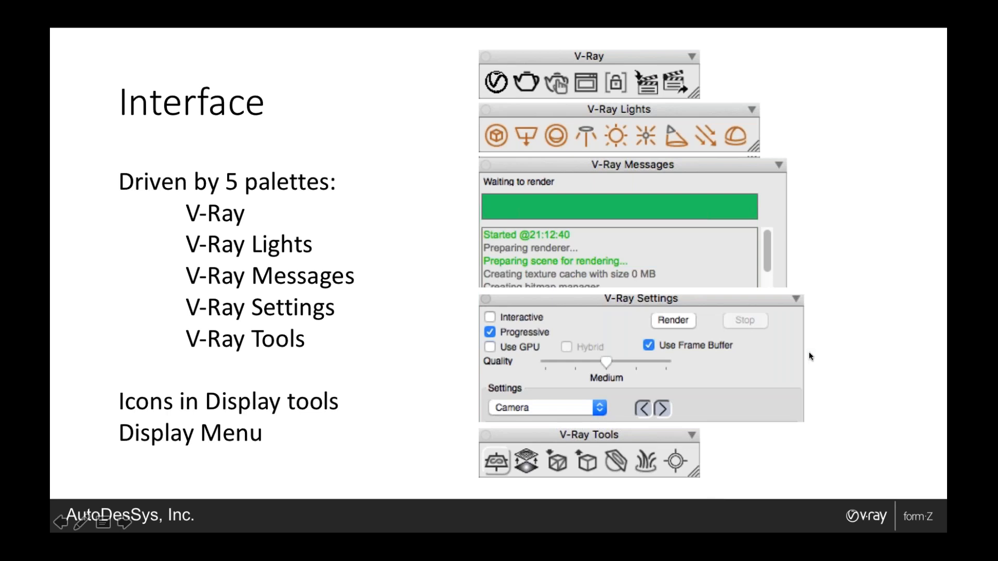
{"action": "left_click", "coordinate": [840, 351]}
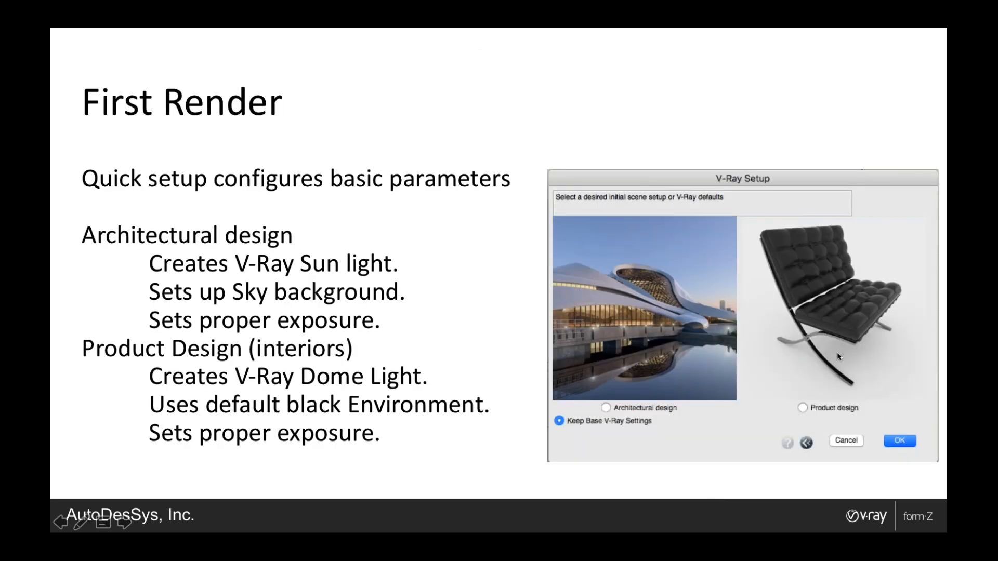
{"action": "key", "text": "Left"}
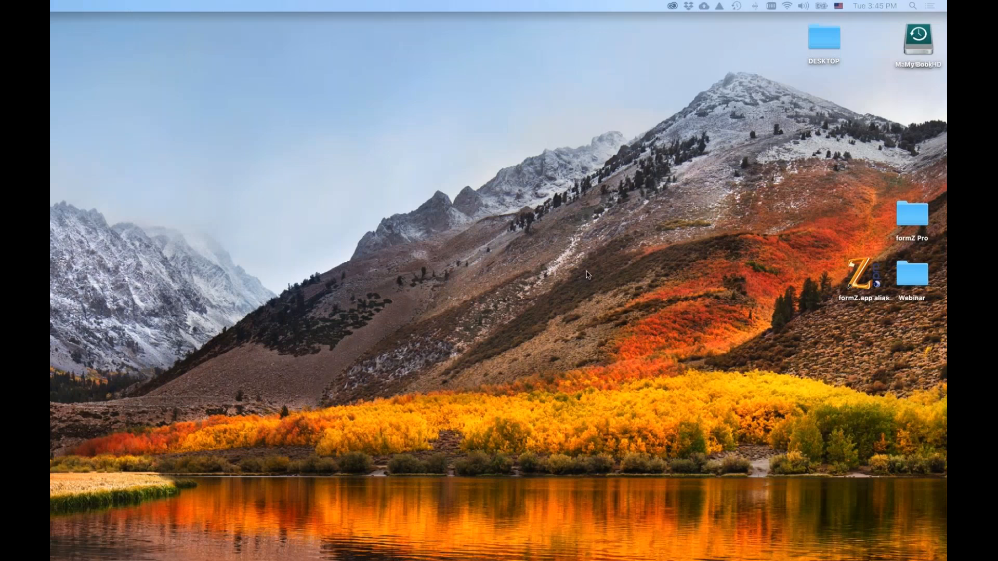
- Launch formZ with a new project and close the floating V-Ray Settings and Lights palettes
{"action": "double_click", "coordinate": [860, 274]}
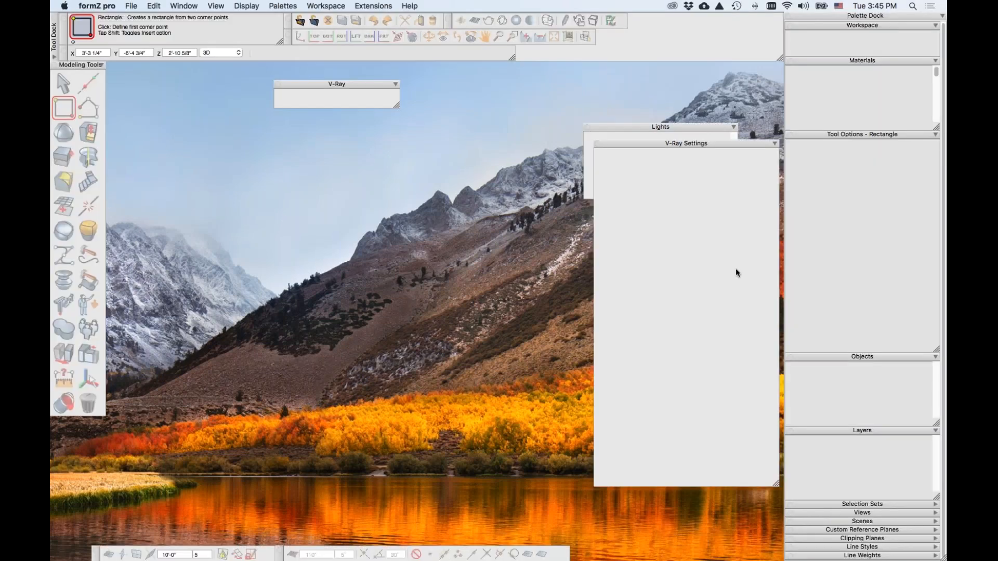
{"action": "left_click", "coordinate": [130, 6]}
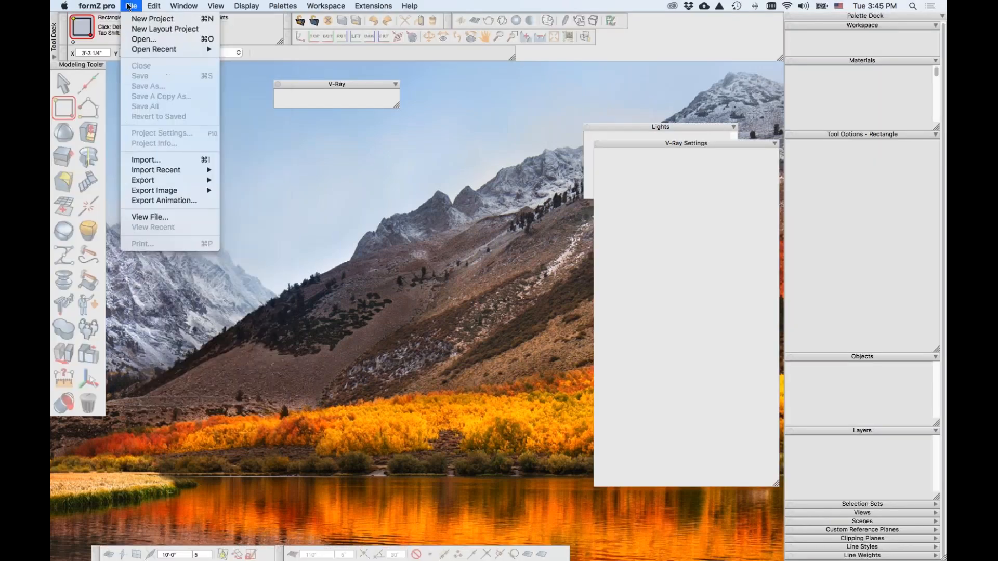
{"action": "left_click", "coordinate": [152, 19]}
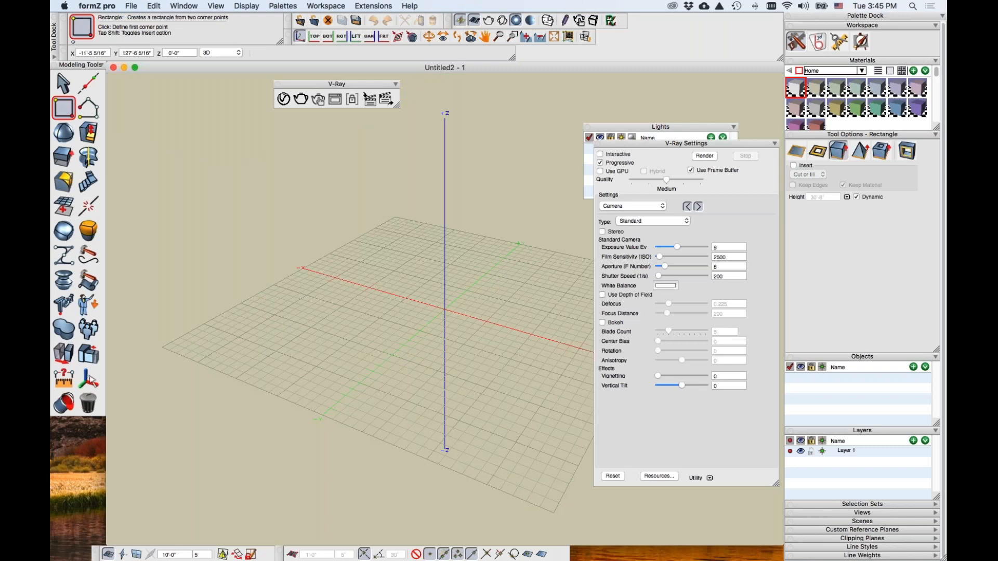
{"action": "left_click", "coordinate": [598, 144]}
{"action": "left_click", "coordinate": [588, 127]}
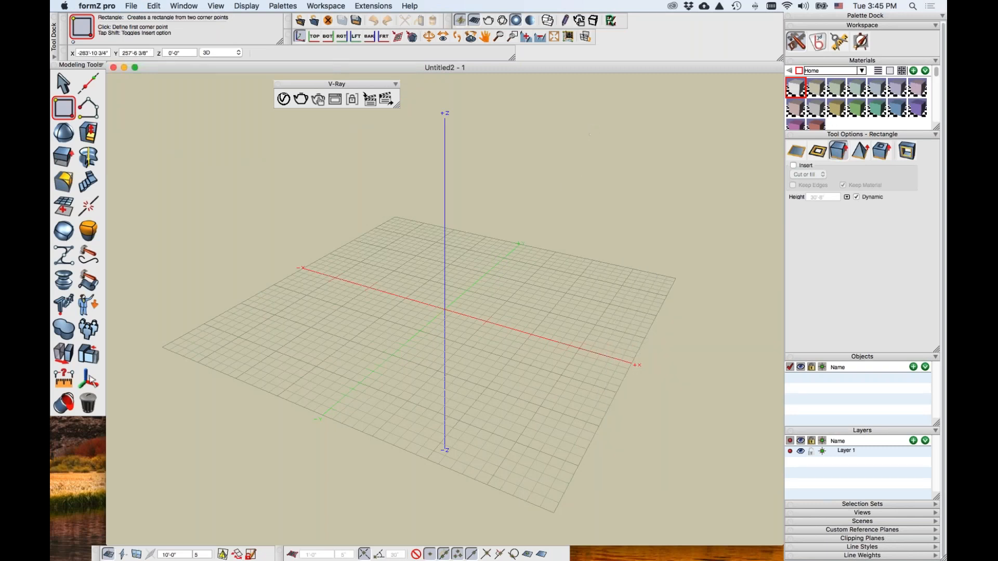
- Show the V-Ray Lights, V-Ray Messages, V-Ray Settings and V-Ray Tools palettes
{"action": "left_click", "coordinate": [216, 5]}
{"action": "mouse_move", "coordinate": [243, 3]}
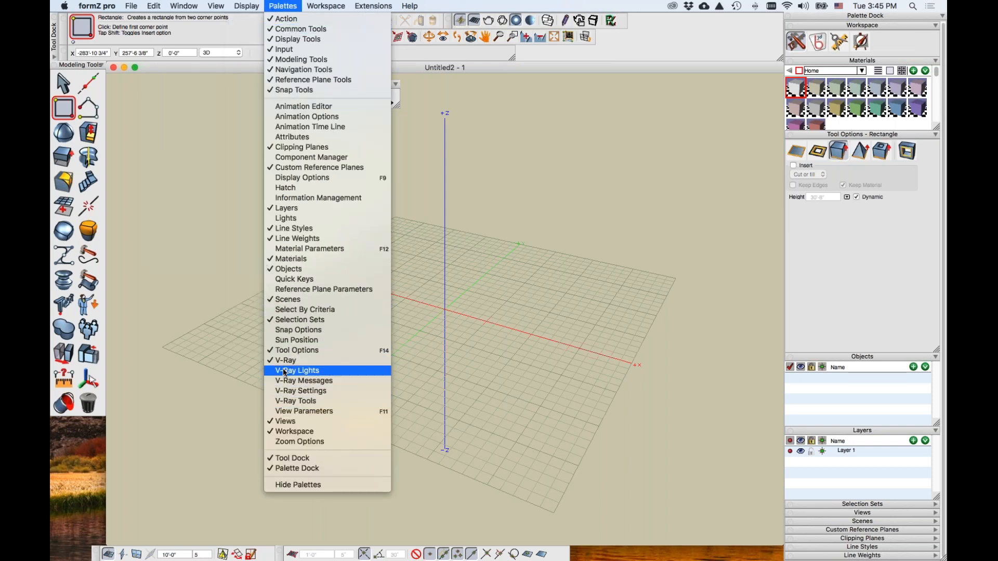
{"action": "left_click", "coordinate": [285, 373]}
{"action": "left_click", "coordinate": [282, 5]}
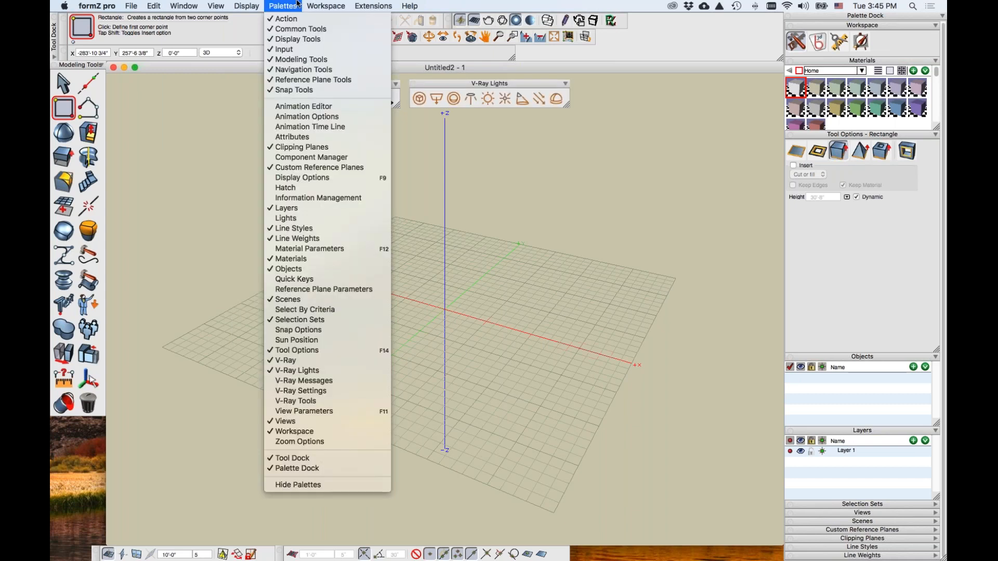
{"action": "left_click", "coordinate": [304, 380]}
{"action": "left_click", "coordinate": [282, 6]}
{"action": "left_click", "coordinate": [301, 390]}
{"action": "left_click", "coordinate": [272, 5]}
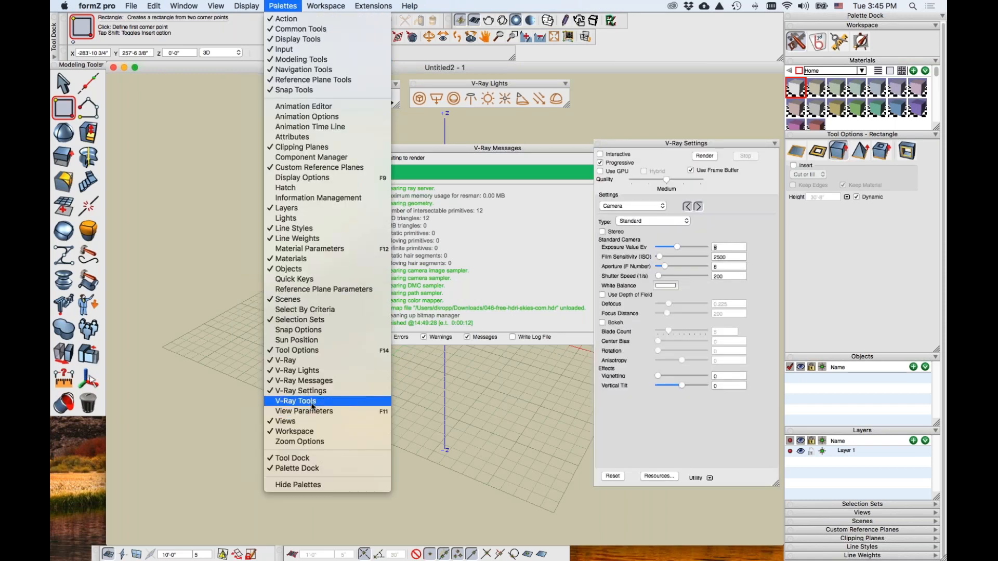
{"action": "left_click", "coordinate": [295, 401]}
- Line up the V-Ray, V-Ray Lights and V-Ray Tools palettes in one row above the model
{"action": "left_click_drag", "start_coordinate": [600, 82], "coordinate": [609, 86]}
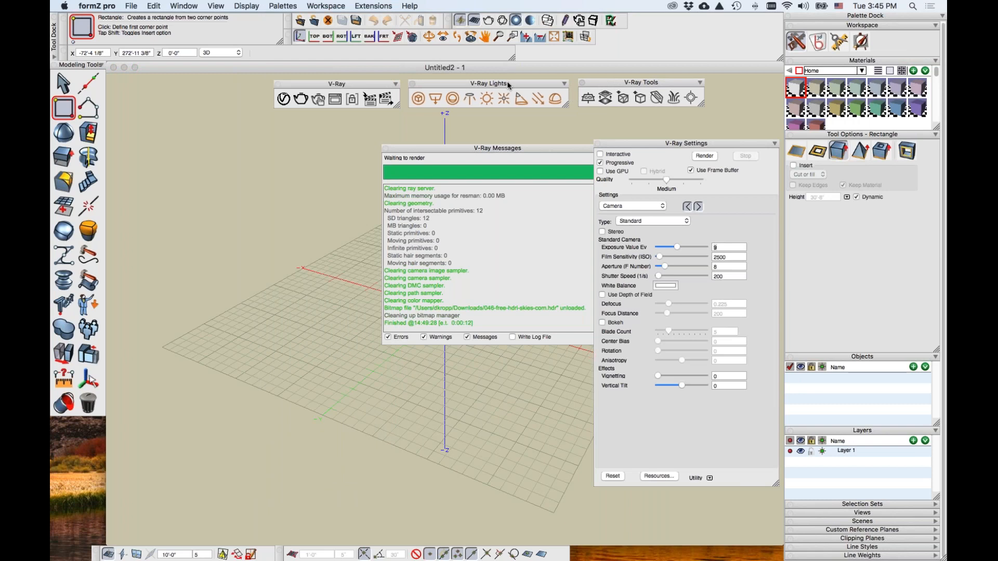
{"action": "left_click_drag", "start_coordinate": [378, 88], "coordinate": [379, 83]}
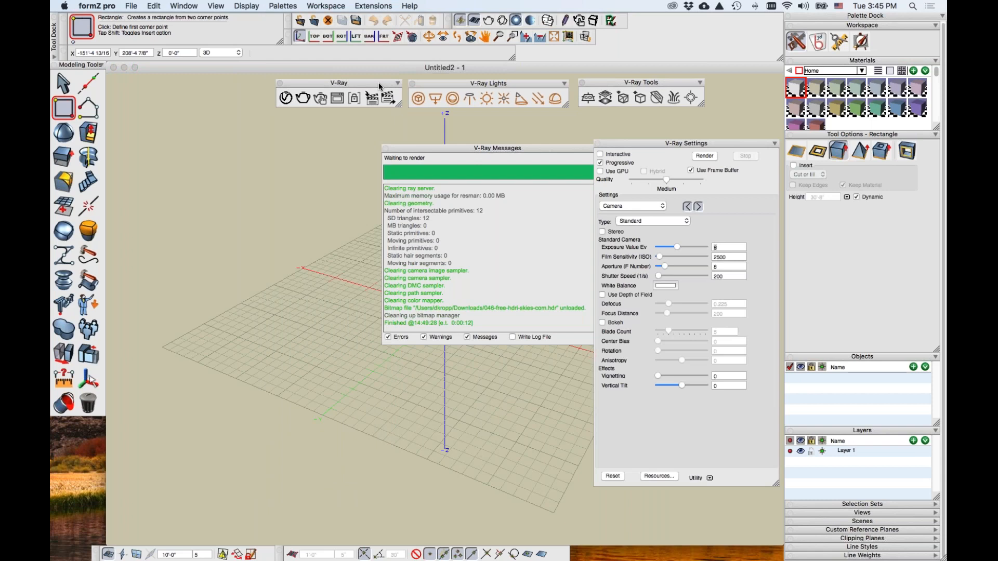
{"action": "left_click_drag", "start_coordinate": [383, 84], "coordinate": [382, 84]}
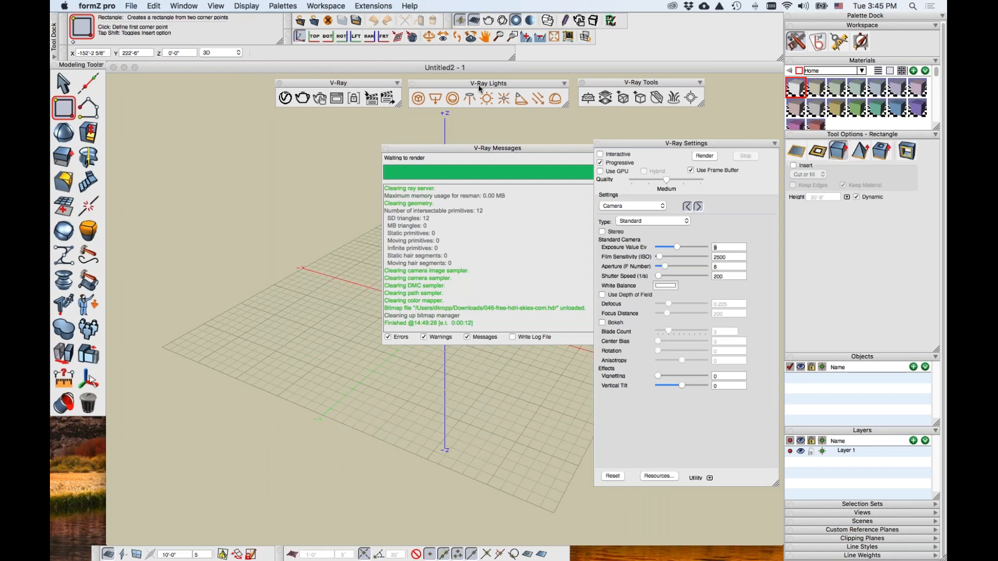
{"action": "left_click_drag", "start_coordinate": [448, 83], "coordinate": [444, 84]}
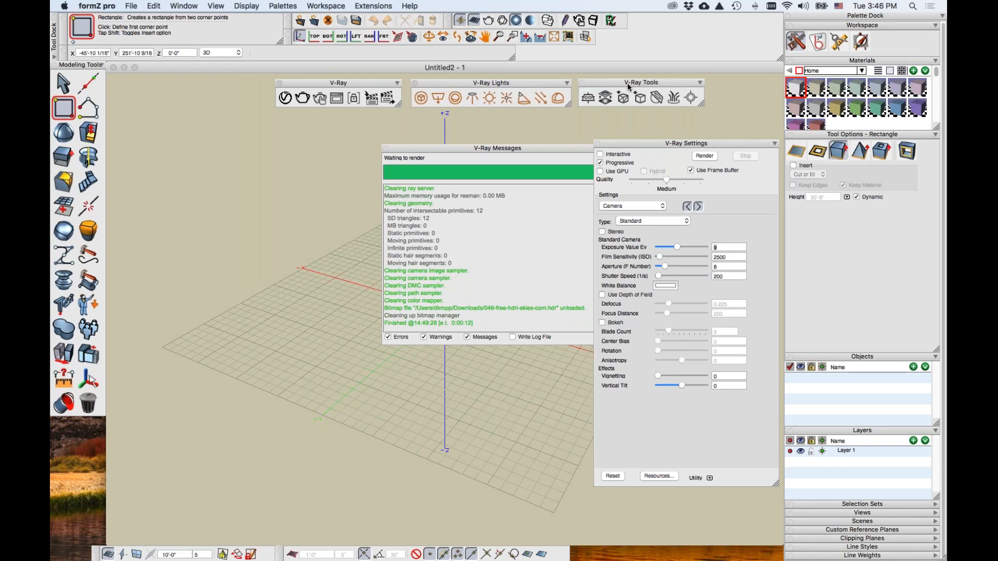
{"action": "left_click_drag", "start_coordinate": [617, 86], "coordinate": [616, 86]}
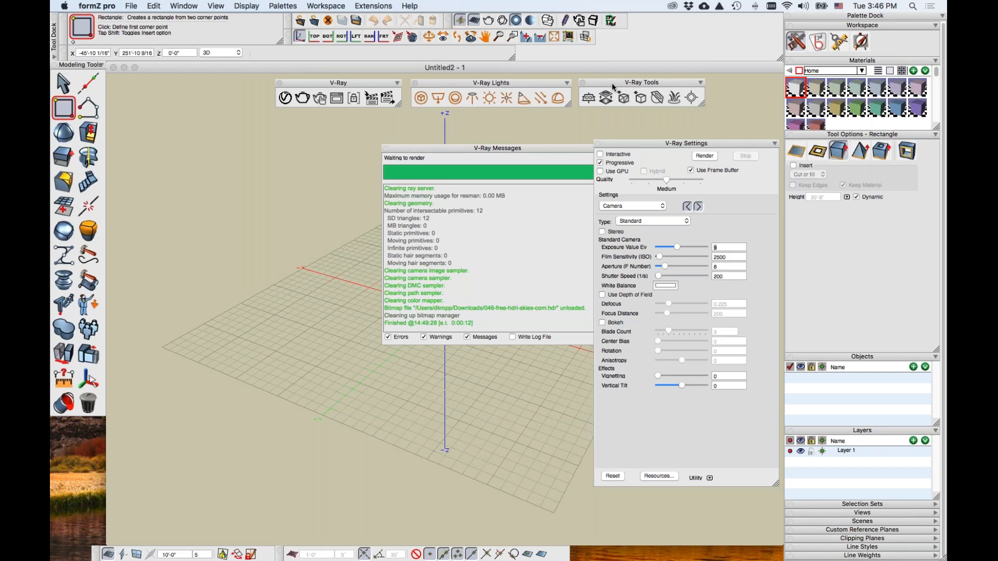
{"action": "left_click_drag", "start_coordinate": [610, 84], "coordinate": [608, 84]}
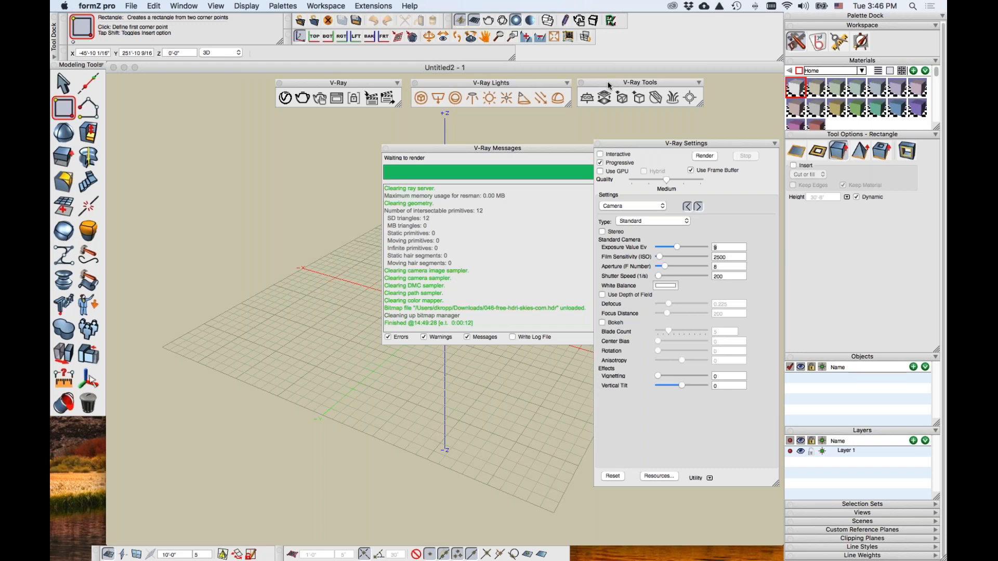
{"action": "left_click_drag", "start_coordinate": [608, 84], "coordinate": [608, 86]}
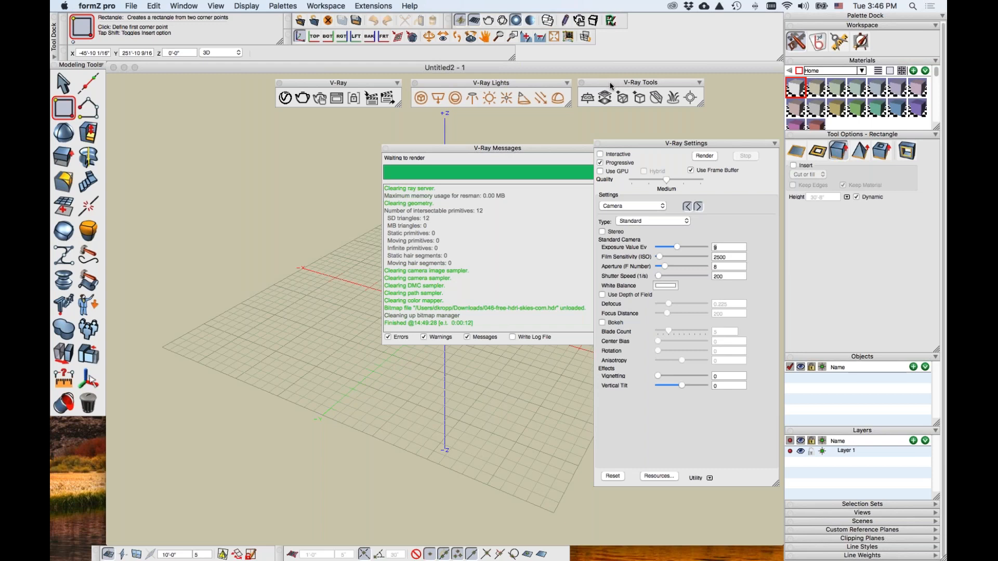
- Move the V-Ray Messages palette clear of V-Ray Settings, read its log back to the start, and close it
{"action": "left_click_drag", "start_coordinate": [569, 150], "coordinate": [540, 146]}
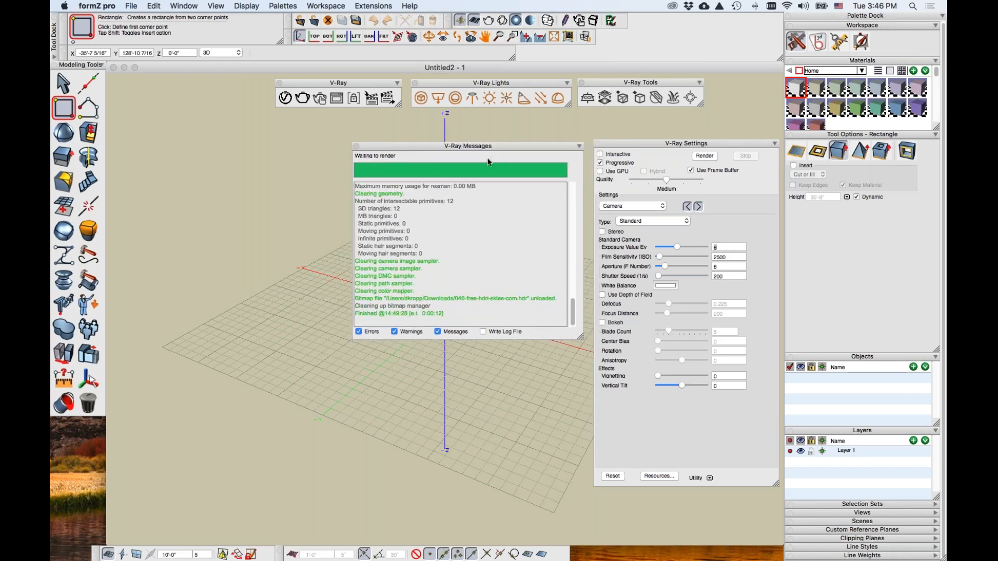
{"action": "scroll", "coordinate": [574, 285], "scroll_direction": "up", "scroll_amount": 5}
{"action": "scroll", "coordinate": [574, 281], "scroll_direction": "down", "scroll_amount": 5}
{"action": "scroll", "coordinate": [571, 249], "scroll_direction": "up", "scroll_amount": 10}
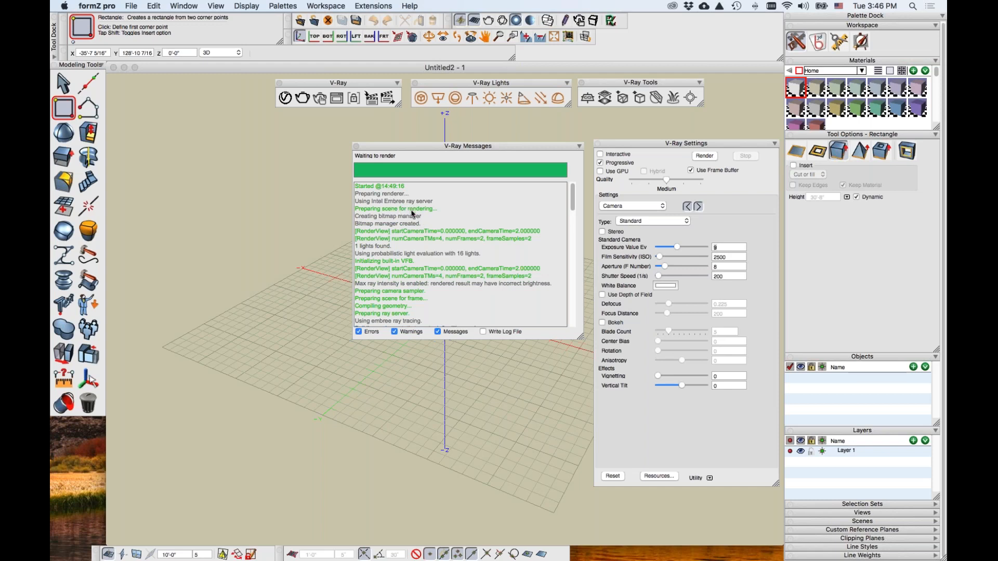
{"action": "left_click", "coordinate": [356, 147]}
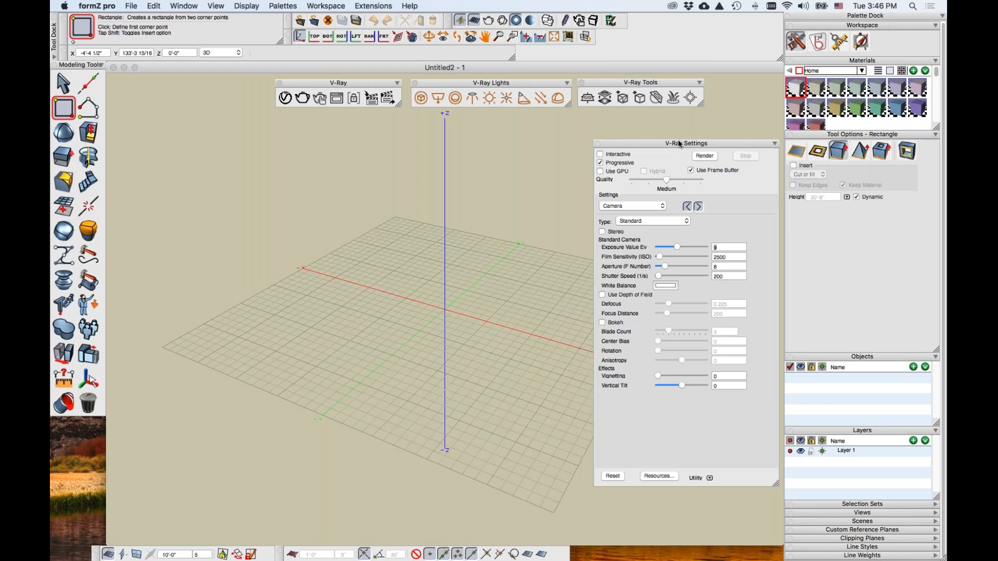
- Place the V-Ray Settings palette just beneath the V-Ray Tools palette and return to the modeling window
{"action": "left_click_drag", "start_coordinate": [677, 144], "coordinate": [665, 128]}
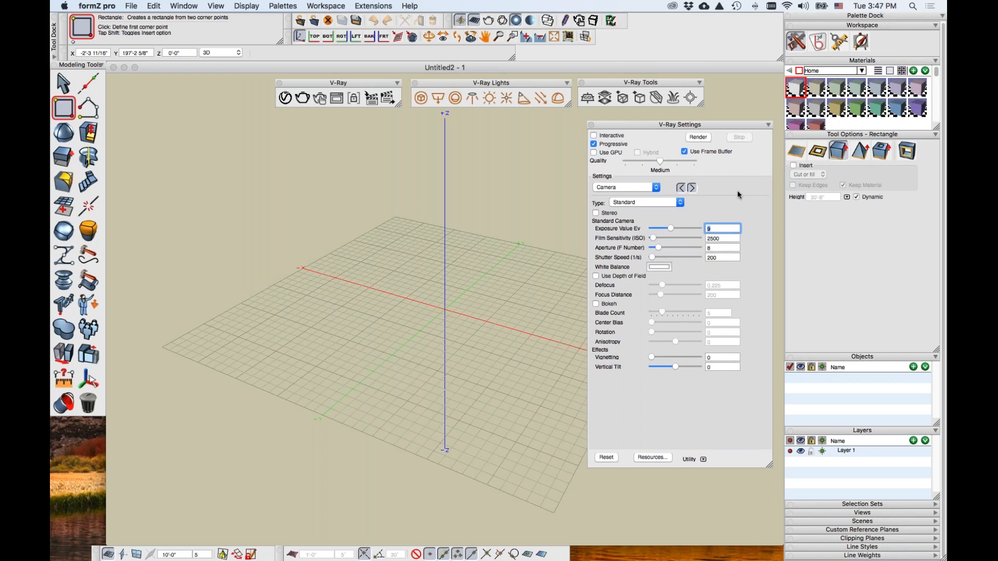
{"action": "mouse_move", "coordinate": [648, 127]}
{"action": "left_mouse_down"}
{"action": "mouse_move", "coordinate": [658, 125]}
{"action": "mouse_move", "coordinate": [654, 116]}
{"action": "left_mouse_up"}
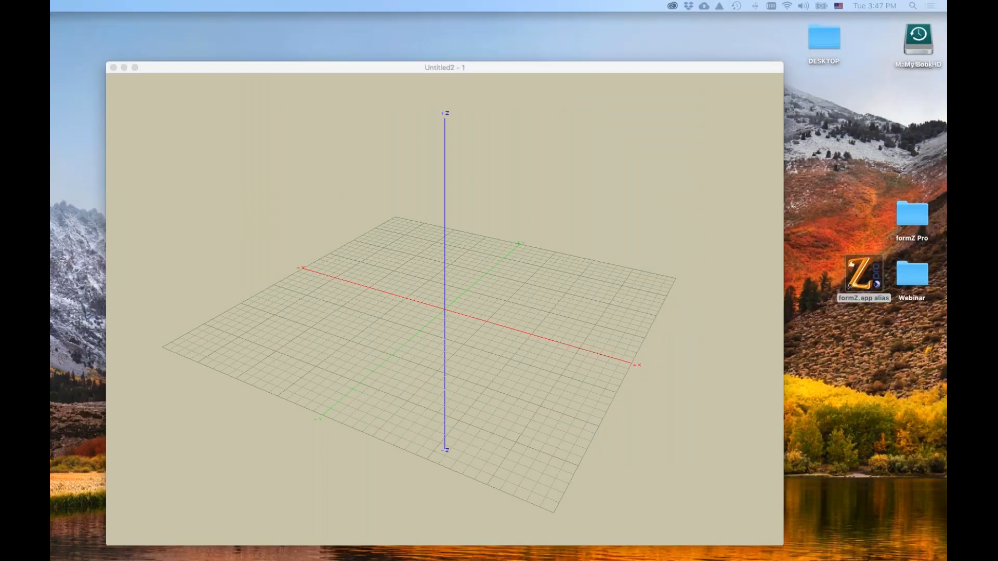
{"action": "left_click", "coordinate": [536, 237]}
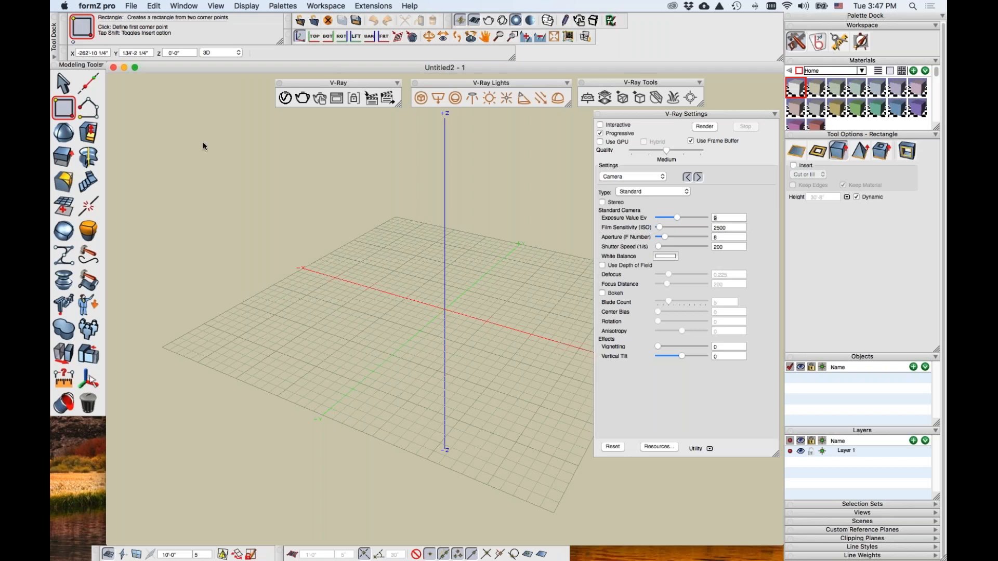
- Switch to Finder and open Residence.fmz from the Webinar folder on the desktop
{"action": "key", "text": "super+Tab"}
{"action": "key", "text": "super+shift+Tab"}
{"action": "key", "text": "super+shift+Tab"}
{"action": "key", "text": "super+shift+Tab"}
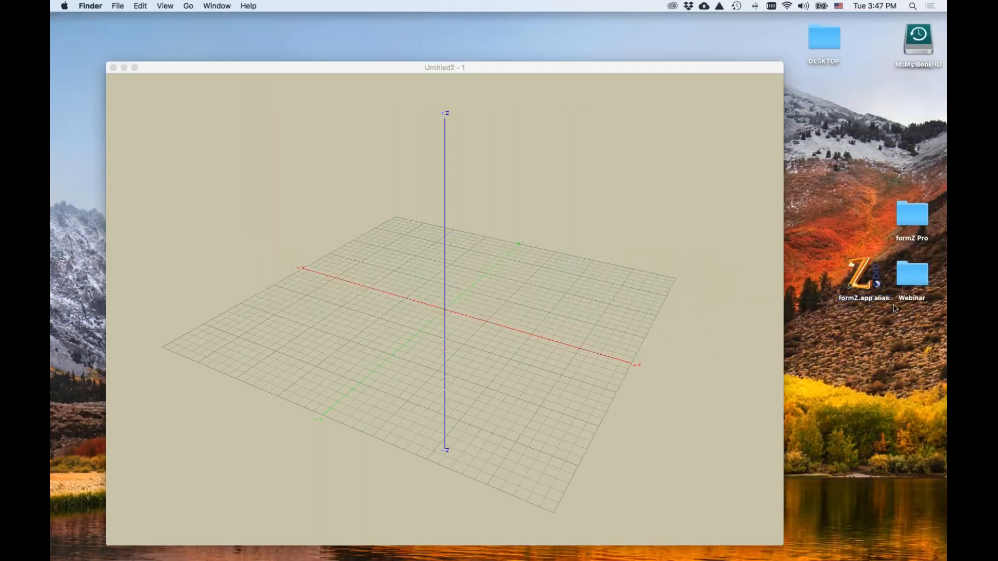
{"action": "double_click", "coordinate": [907, 280]}
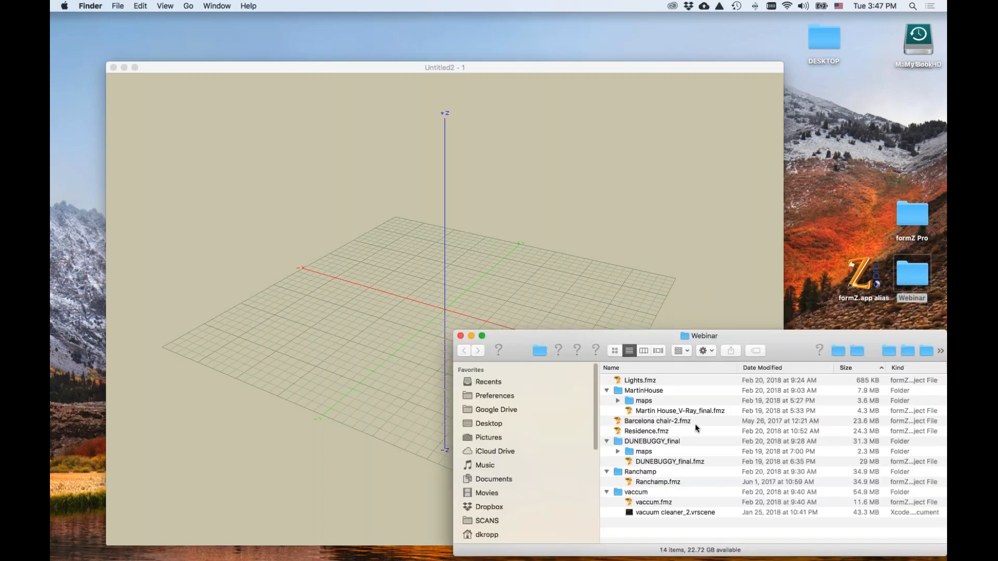
{"action": "double_click", "coordinate": [651, 432]}
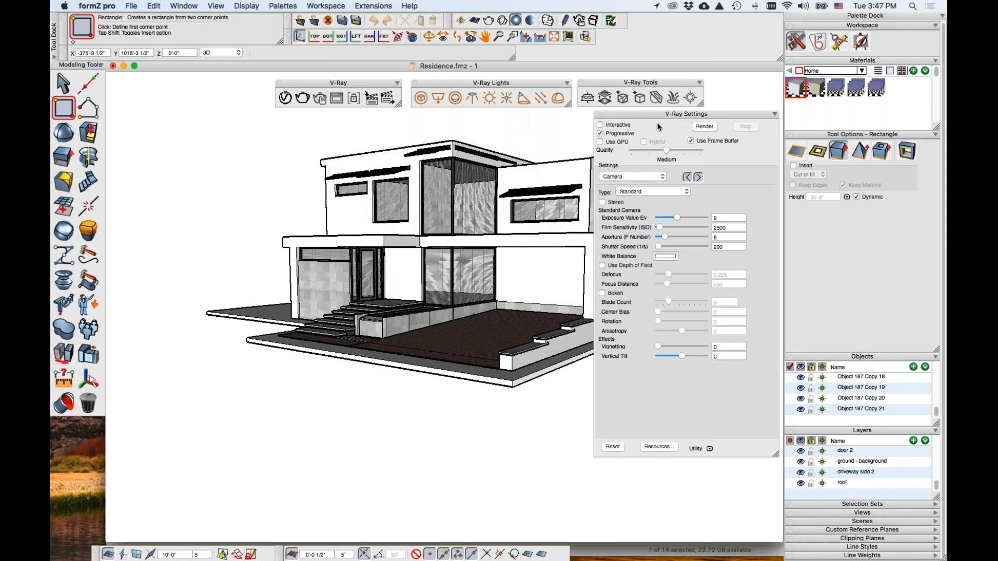
- Render the residence in V-Ray using the Architectural design initial scene setup and view the result in the frame buffer
{"action": "left_click", "coordinate": [705, 127]}
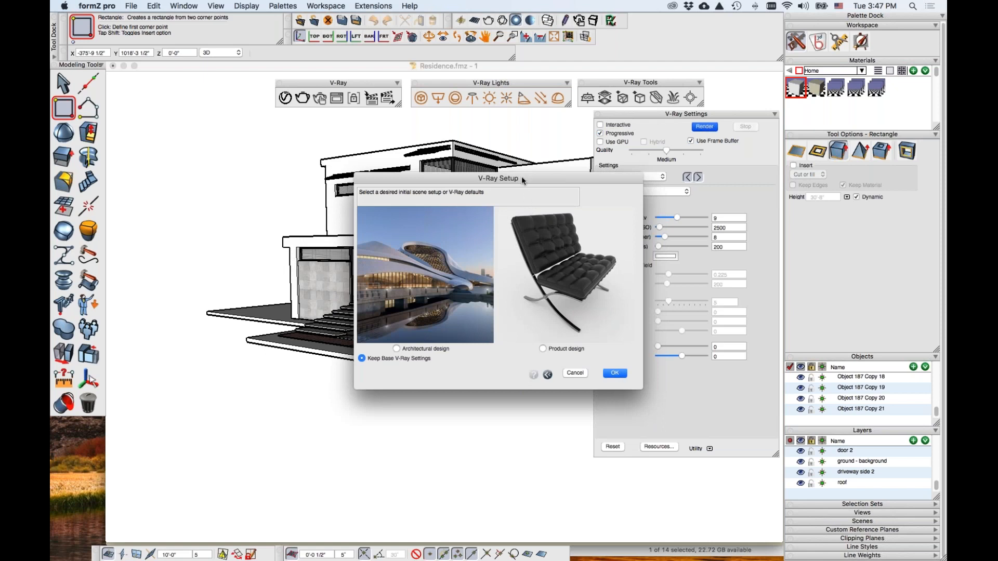
{"action": "left_click_drag", "start_coordinate": [522, 176], "coordinate": [498, 177]}
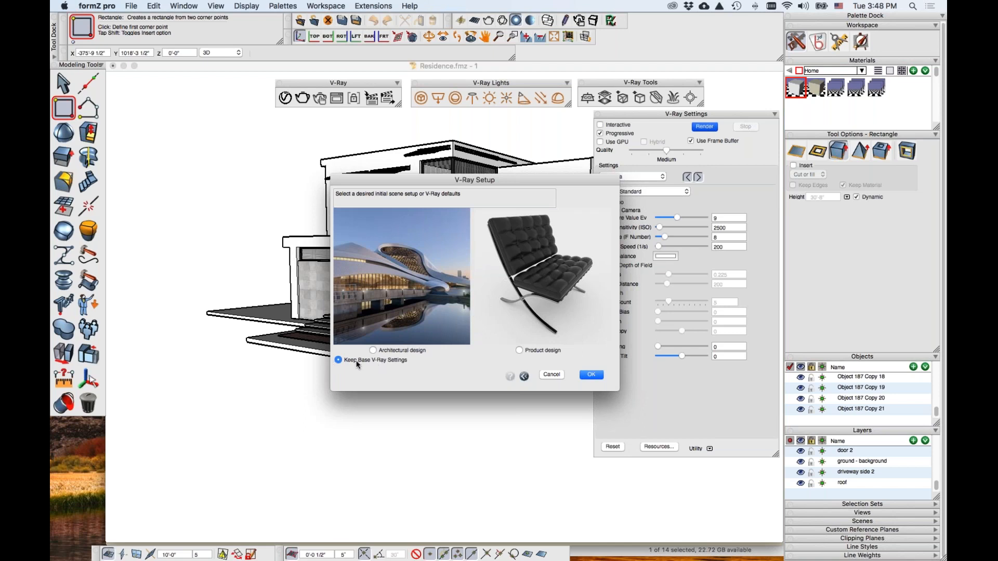
{"action": "left_click", "coordinate": [410, 324]}
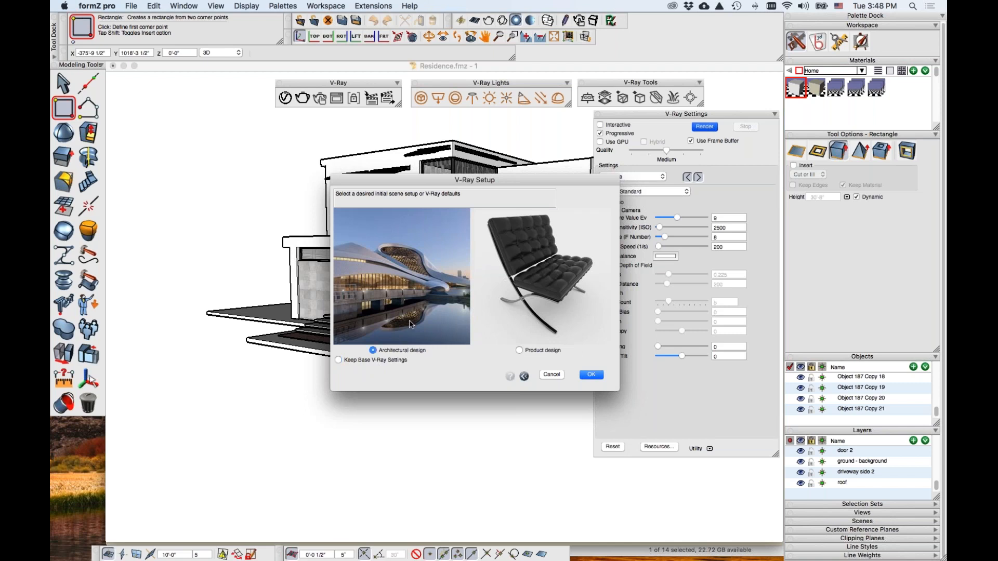
{"action": "left_click", "coordinate": [593, 375]}
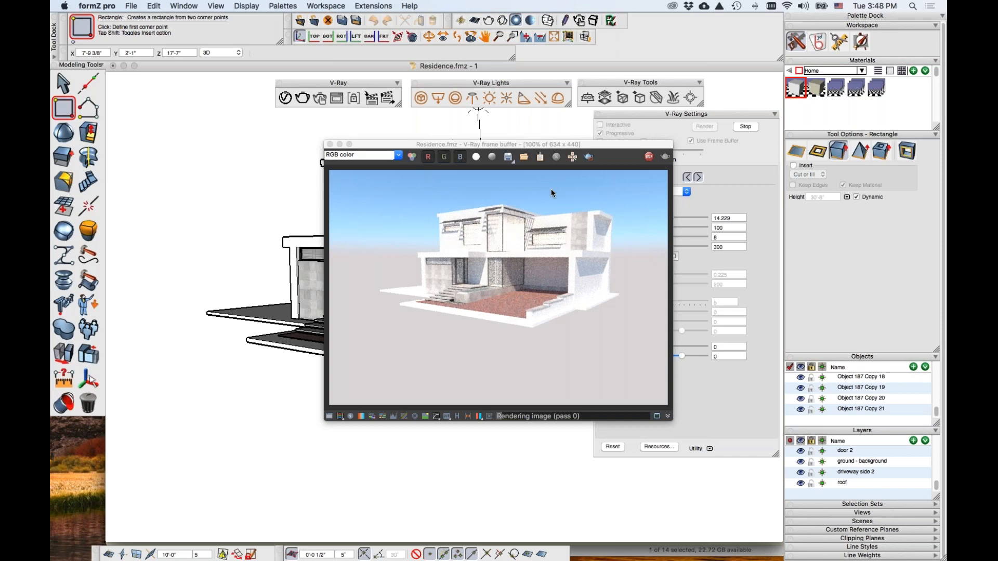
{"action": "scroll", "coordinate": [551, 189], "scroll_direction": "down", "scroll_amount": 2}
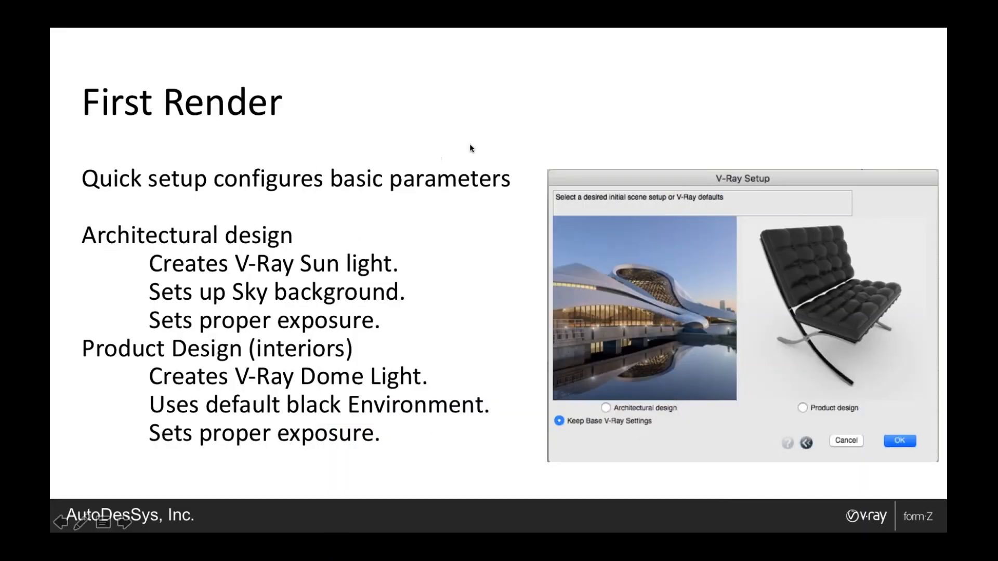
{"action": "key", "text": "Right"}
{"action": "key", "text": "Left"}
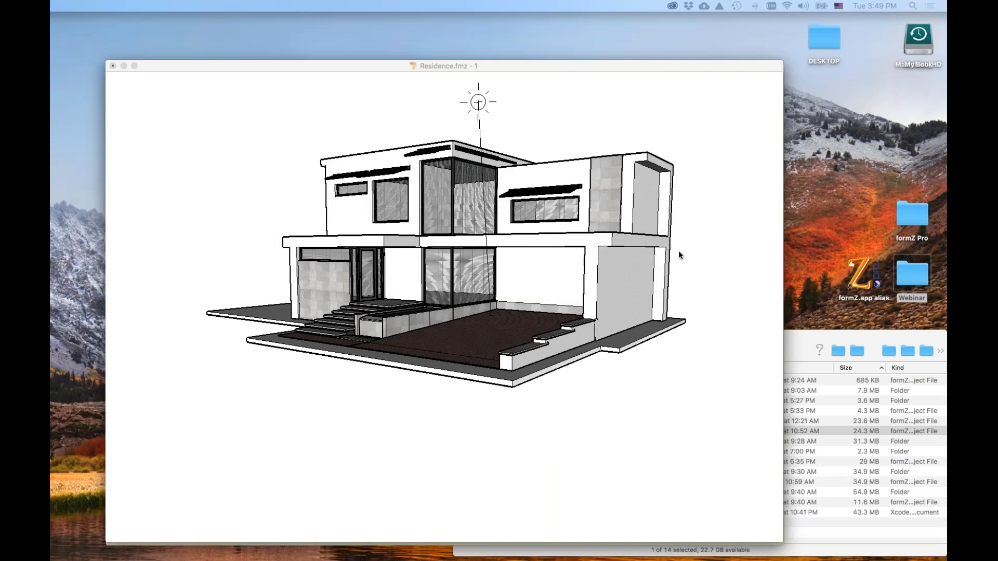
- Close the Residence.fmz project and the empty untitled project, and quit formZ
{"action": "left_click", "coordinate": [678, 251]}
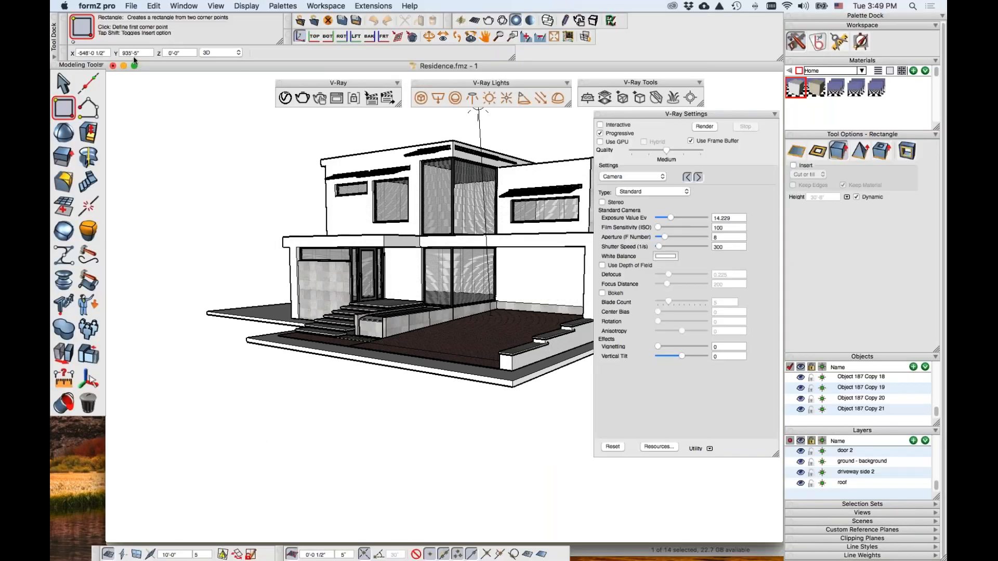
{"action": "left_click", "coordinate": [113, 66]}
{"action": "left_click", "coordinate": [462, 325]}
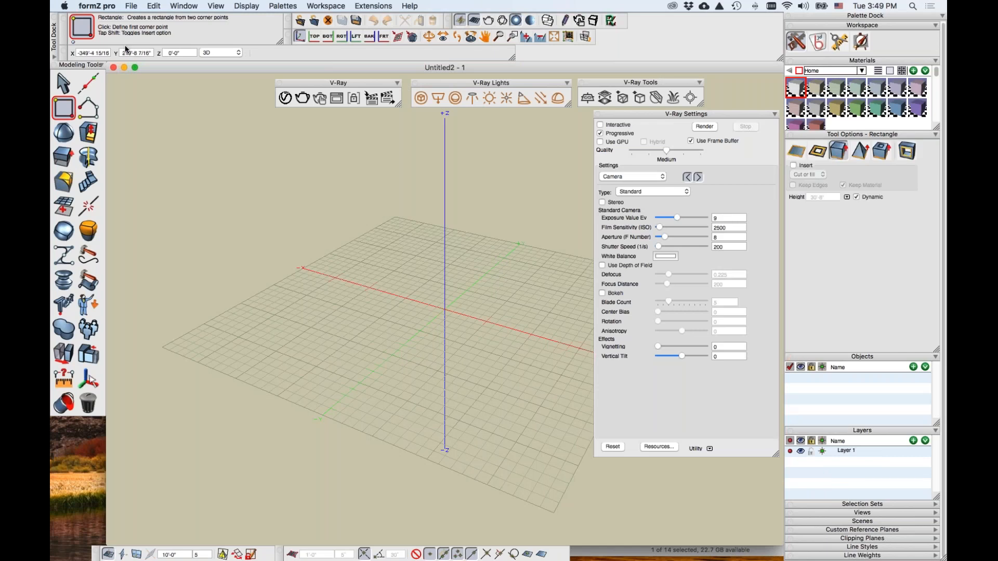
{"action": "left_click", "coordinate": [113, 68]}
{"action": "key", "text": "super+q"}
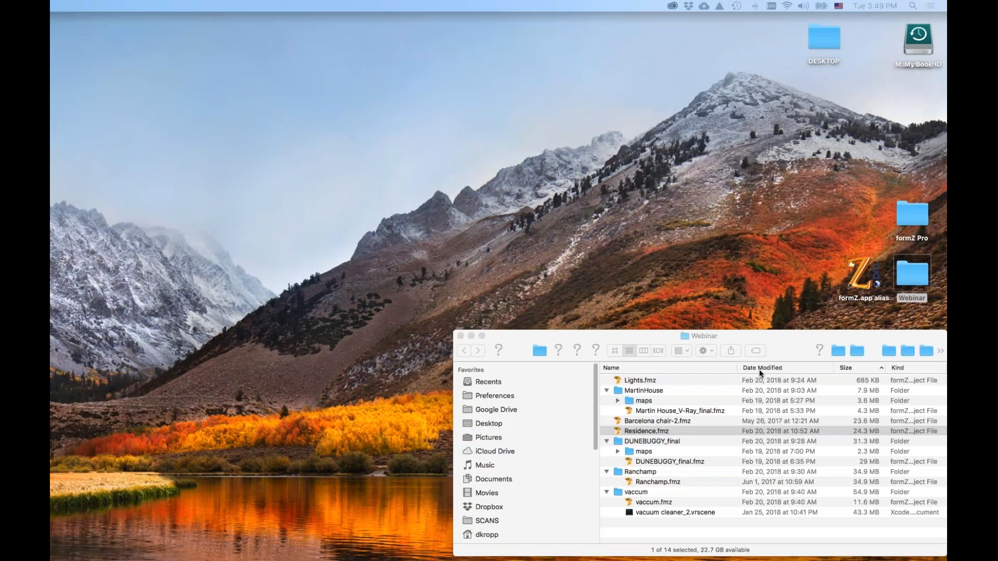
- Open Barcelona chair-2.fmz from the Webinar folder
{"action": "double_click", "coordinate": [648, 422]}
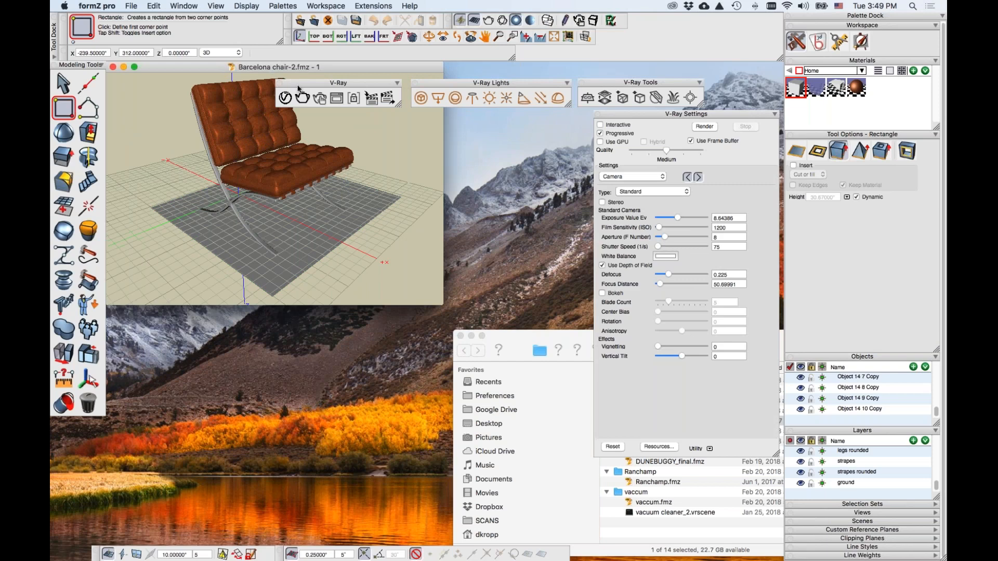
- Reset the V-Ray settings and render the Barcelona chair with the Product design initial scene setup
{"action": "left_click", "coordinate": [703, 127]}
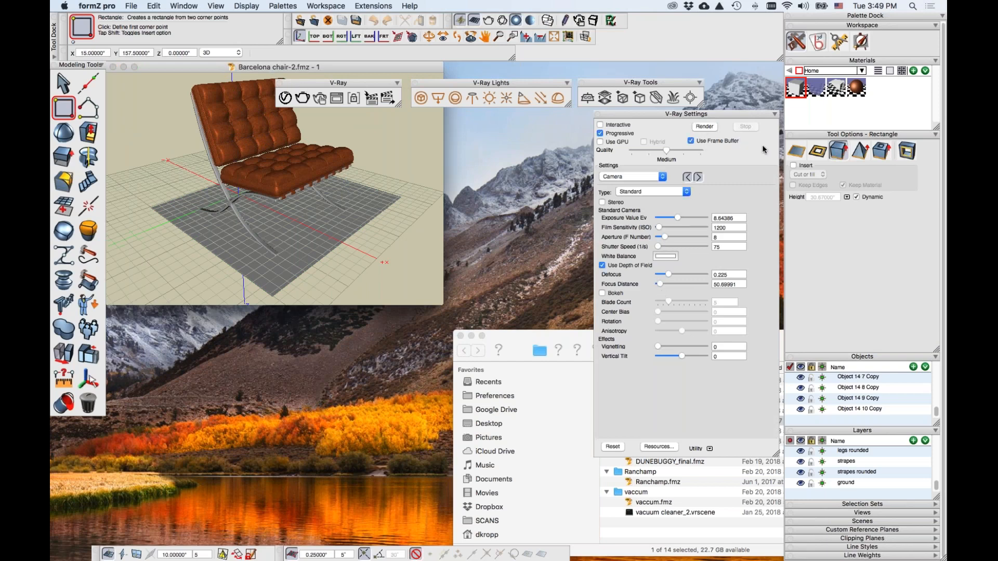
{"action": "left_click", "coordinate": [616, 448]}
{"action": "left_click", "coordinate": [542, 349]}
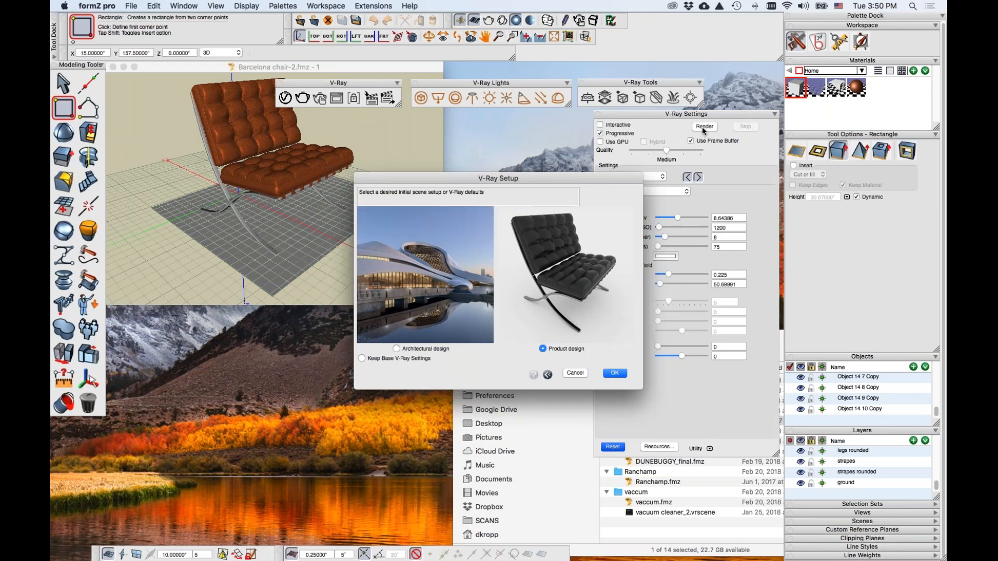
{"action": "left_click", "coordinate": [616, 374]}
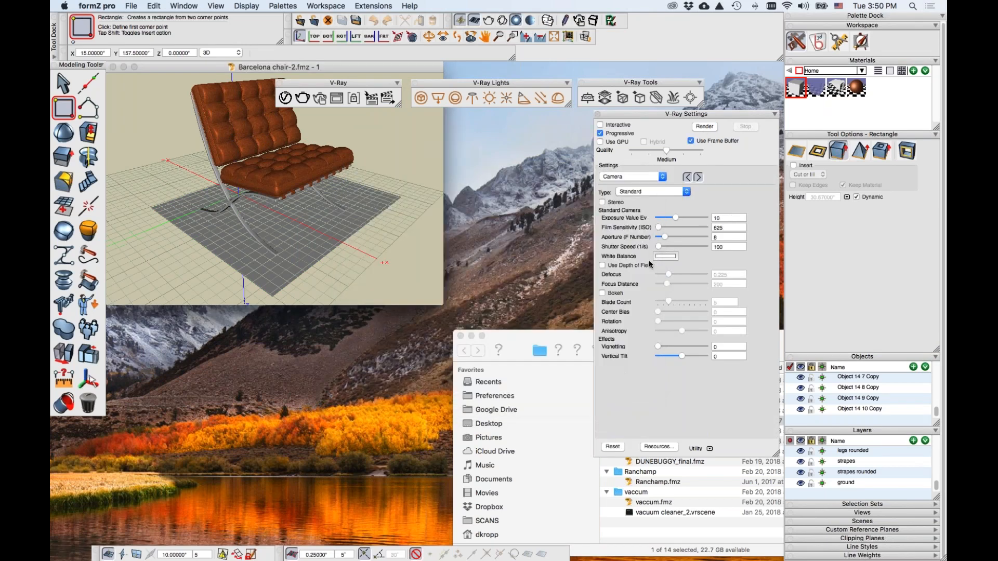
{"action": "left_click", "coordinate": [693, 129]}
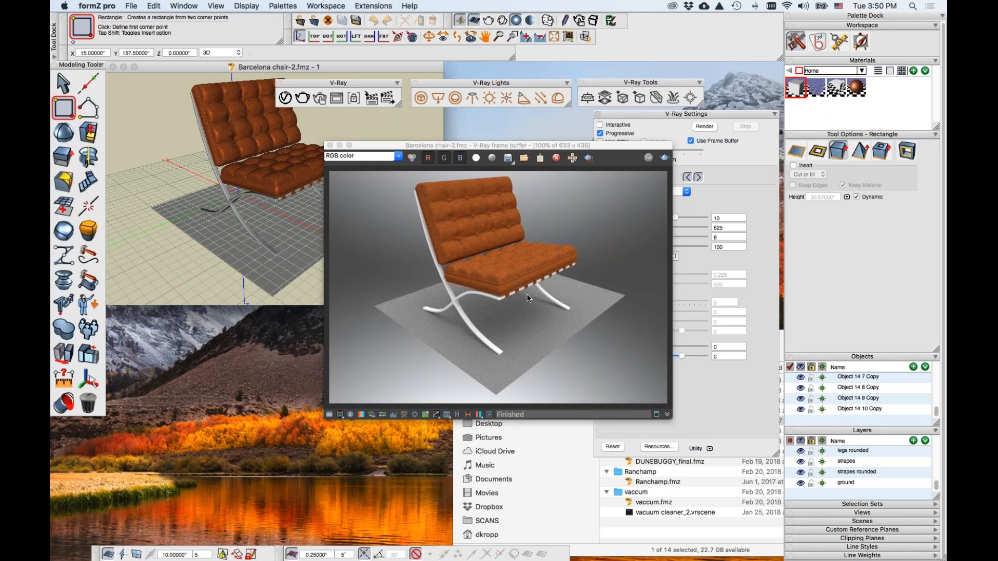
- Examine the rendered chair at different magnifications in the V-Ray frame buffer and close the frame buffer
{"action": "scroll", "coordinate": [643, 240], "scroll_direction": "up", "scroll_amount": 2}
{"action": "scroll", "coordinate": [622, 252], "scroll_direction": "down", "scroll_amount": 5}
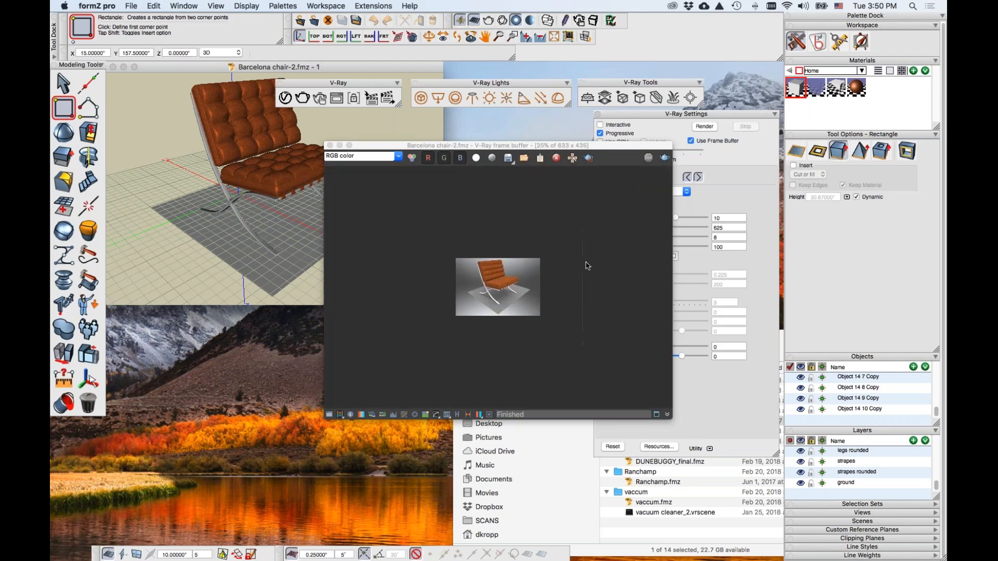
{"action": "left_click", "coordinate": [579, 285]}
{"action": "double_click", "coordinate": [597, 290]}
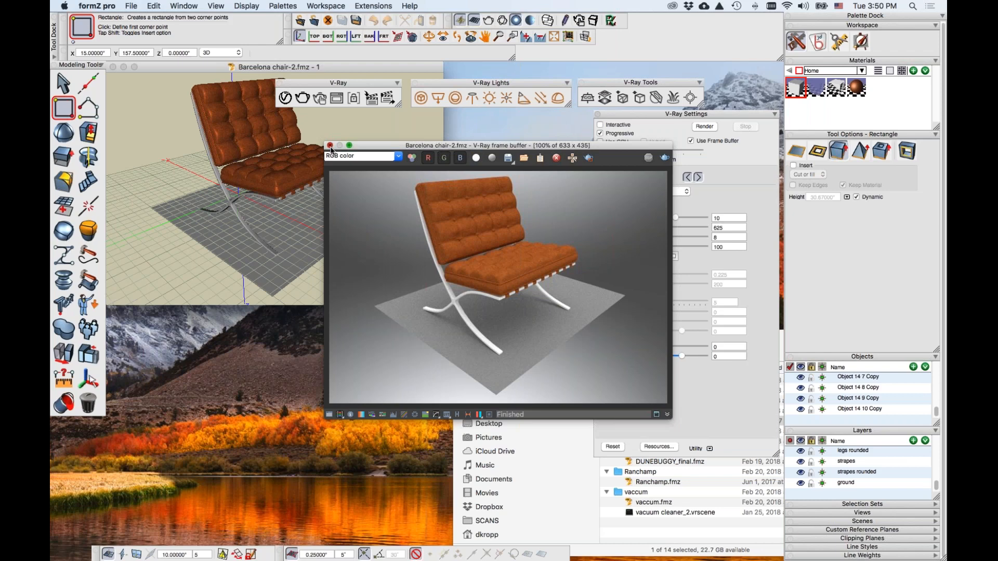
{"action": "left_click", "coordinate": [330, 145]}
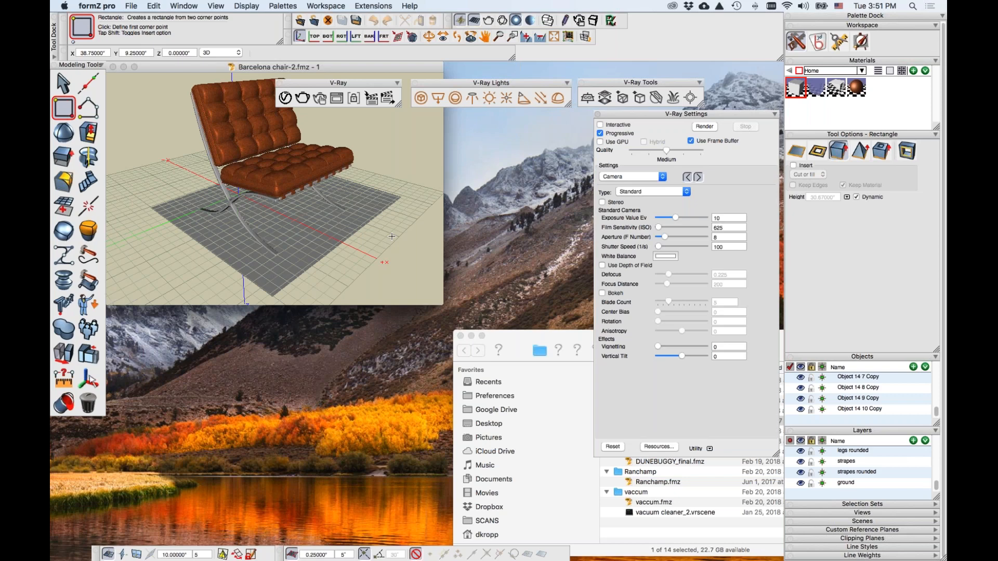
- Switch to Finder and open Ranchamp.fmz from the Webinar folder
{"action": "key", "text": "super+Tab"}
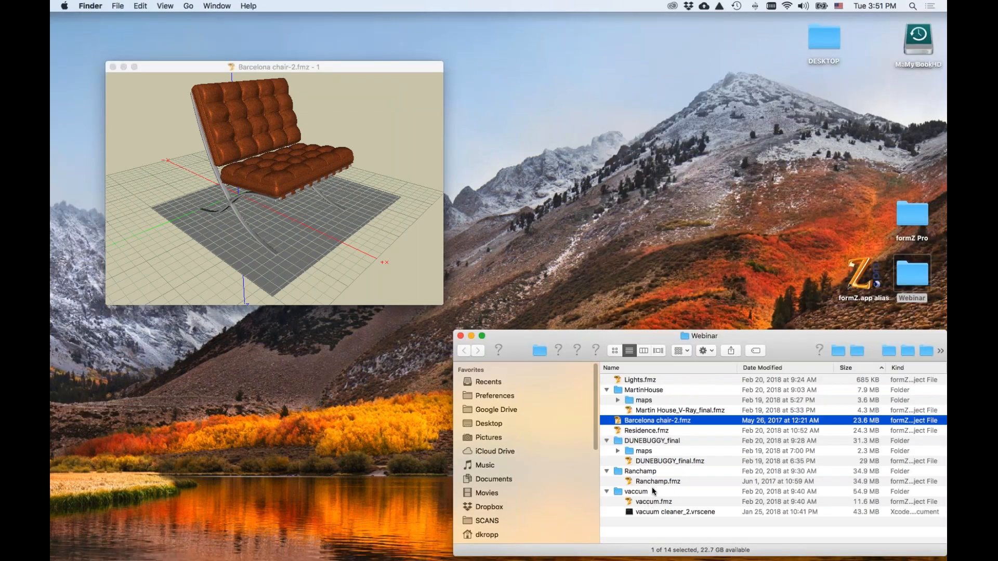
{"action": "double_click", "coordinate": [650, 483]}
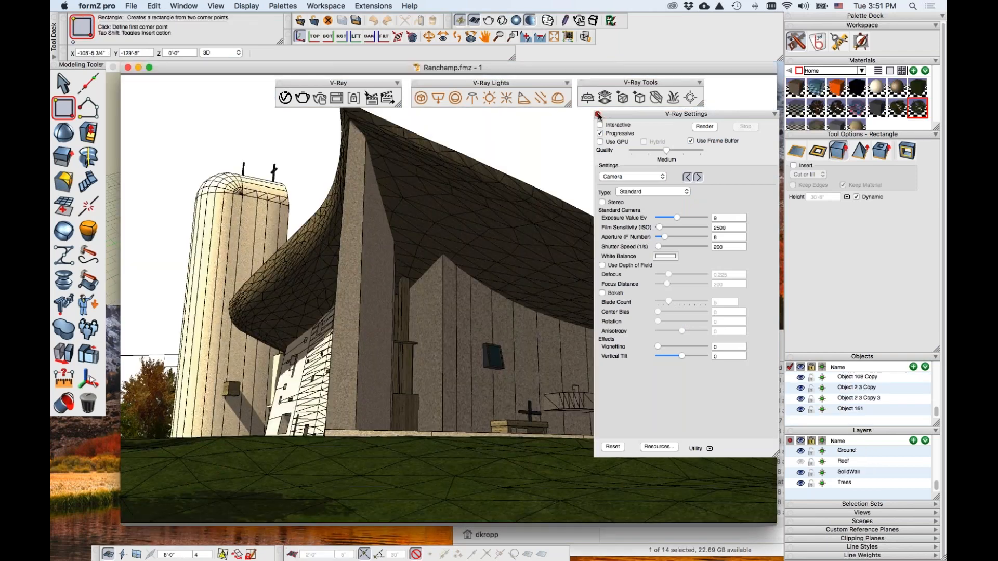
{"action": "left_click", "coordinate": [629, 117]}
{"action": "left_click", "coordinate": [774, 115]}
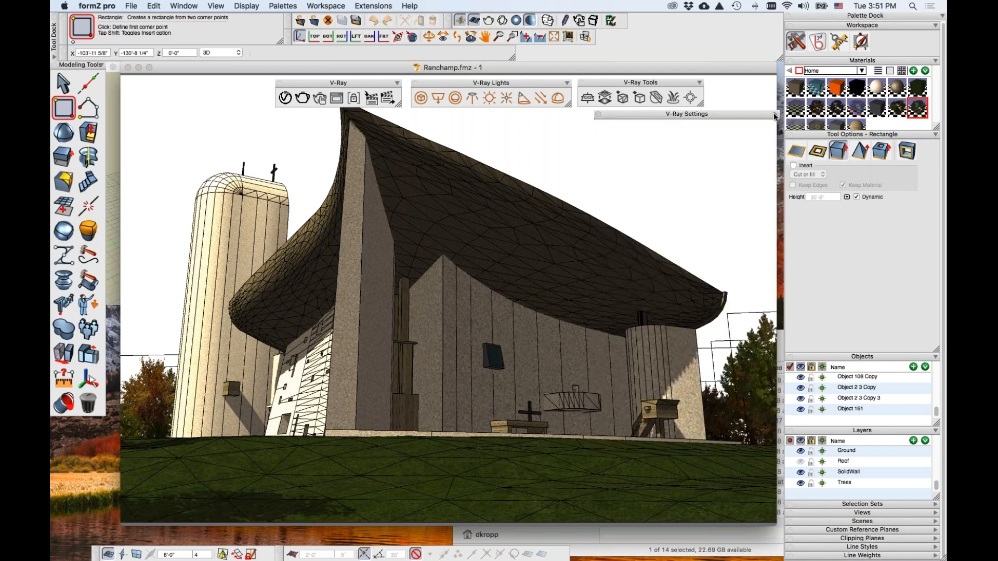
{"action": "left_click", "coordinate": [774, 114]}
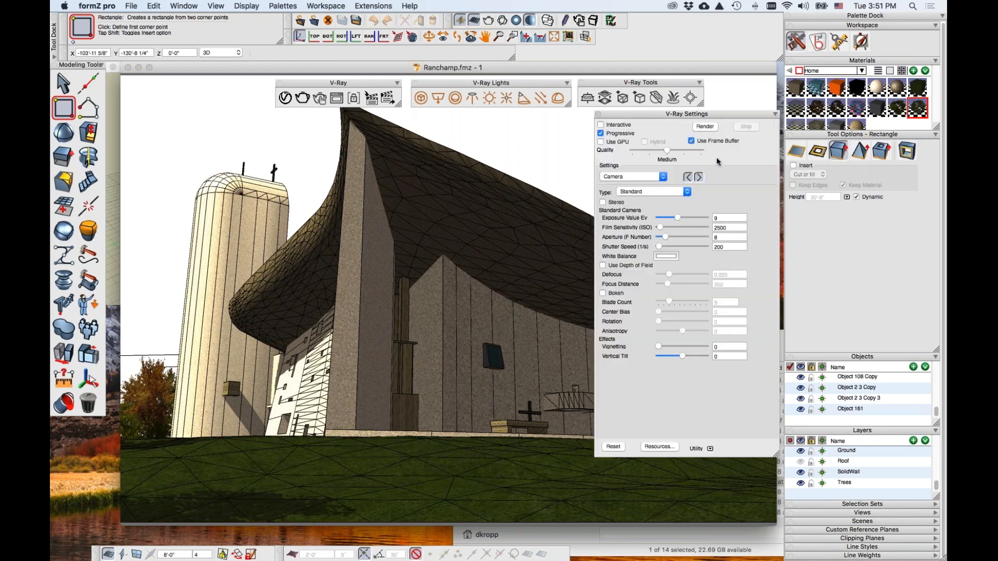
- Render the Ranchamp chapel with the Architectural design initial scene setup, inspect the result in the frame buffer and close it
{"action": "left_click", "coordinate": [703, 127]}
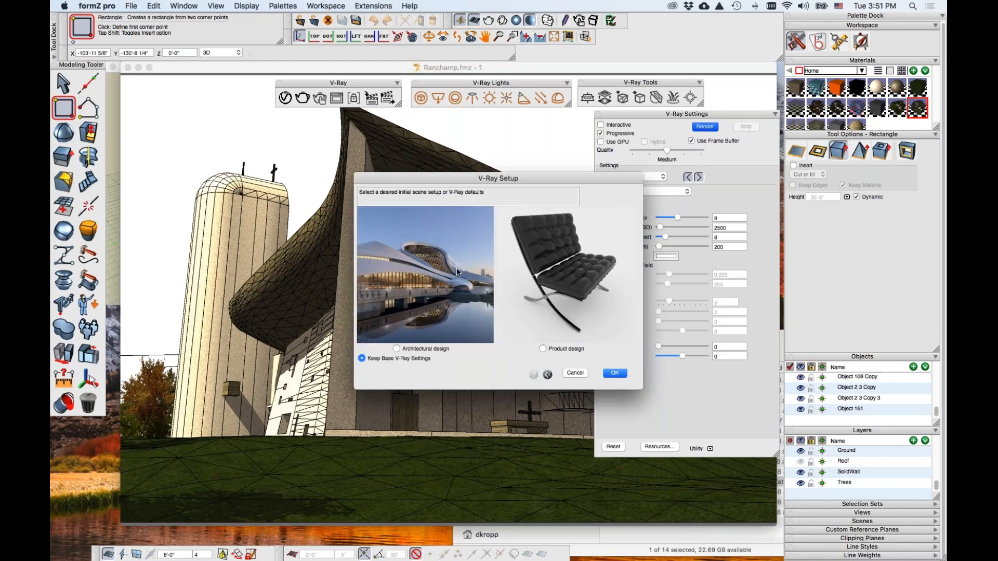
{"action": "left_click", "coordinate": [439, 301]}
{"action": "left_click", "coordinate": [611, 374]}
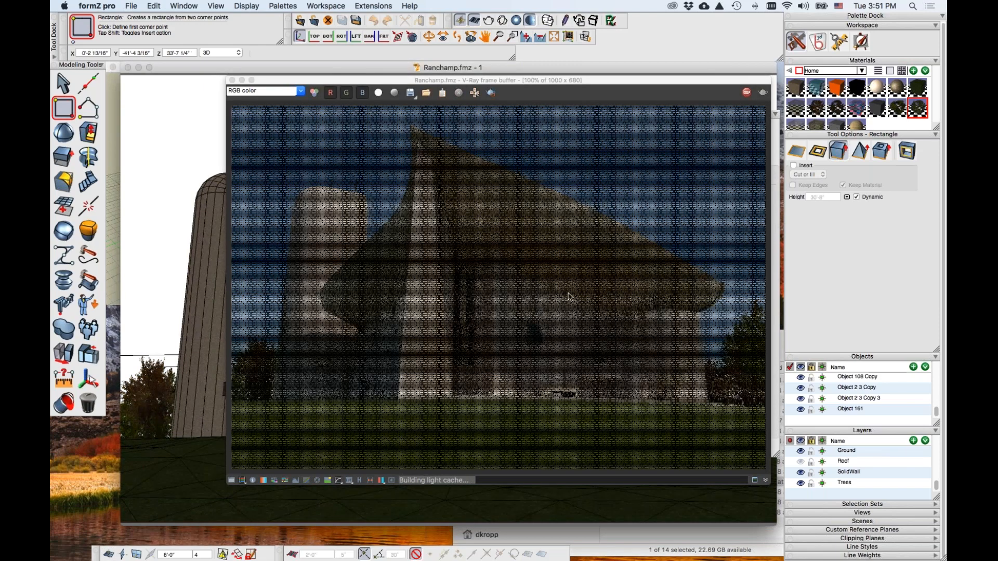
{"action": "scroll", "coordinate": [579, 285], "scroll_direction": "up", "scroll_amount": 3}
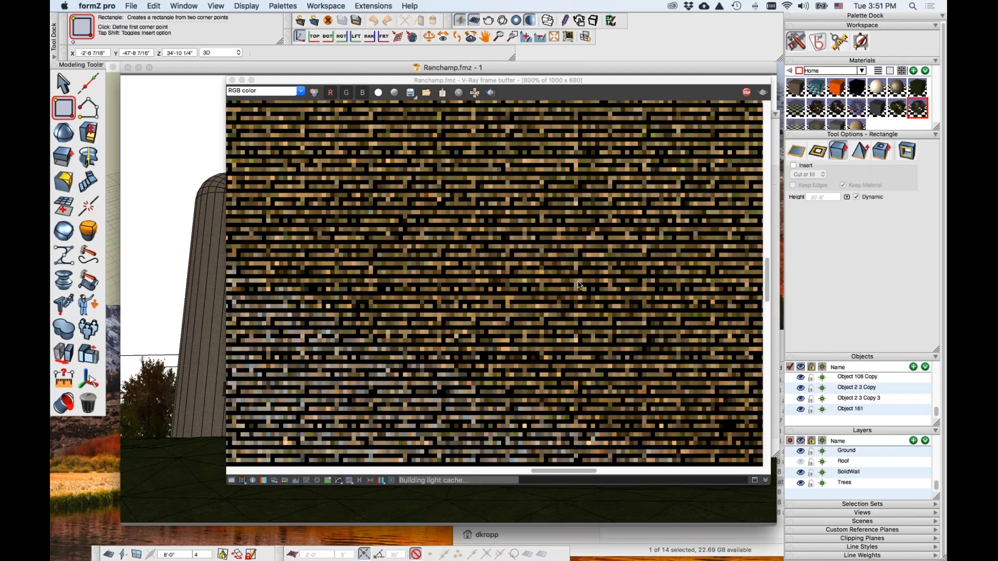
{"action": "double_click", "coordinate": [596, 300]}
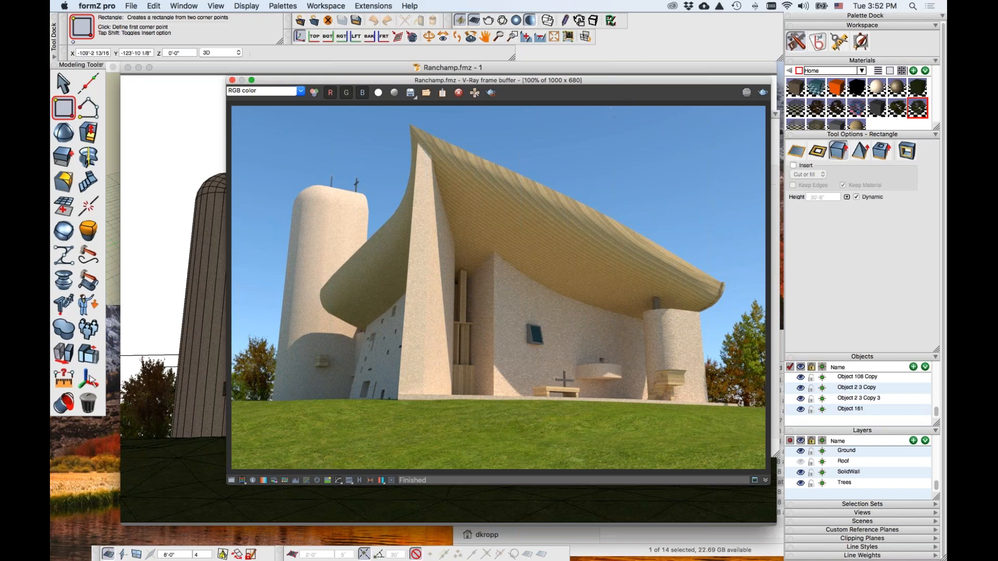
{"action": "mouse_move", "coordinate": [88, 182]}
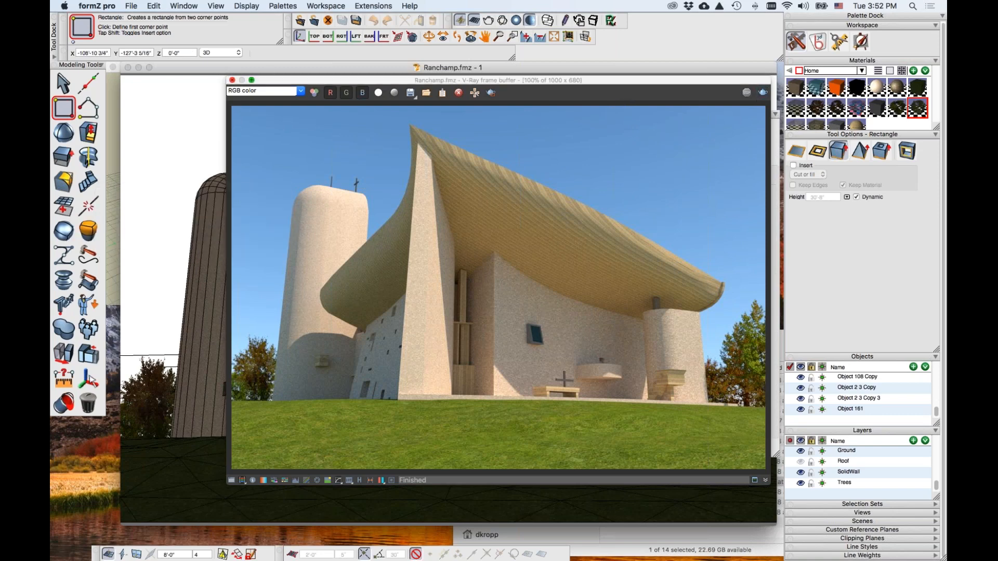
{"action": "left_click", "coordinate": [233, 80]}
- Switch to the slide presentation and advance to the Converting Files slide
{"action": "key", "text": "super+Tab"}
{"action": "key", "text": "super+Tab"}
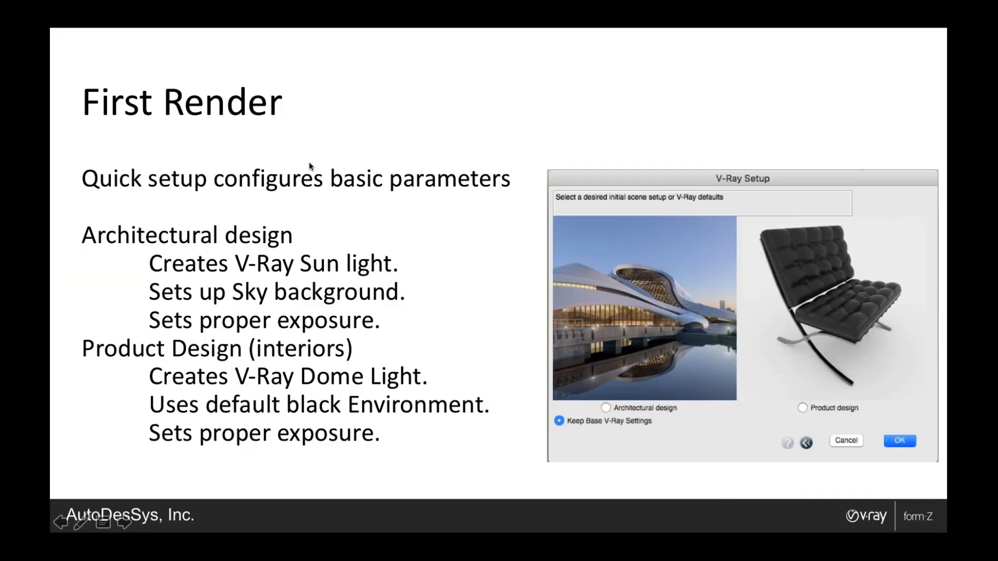
{"action": "key", "text": "Right"}
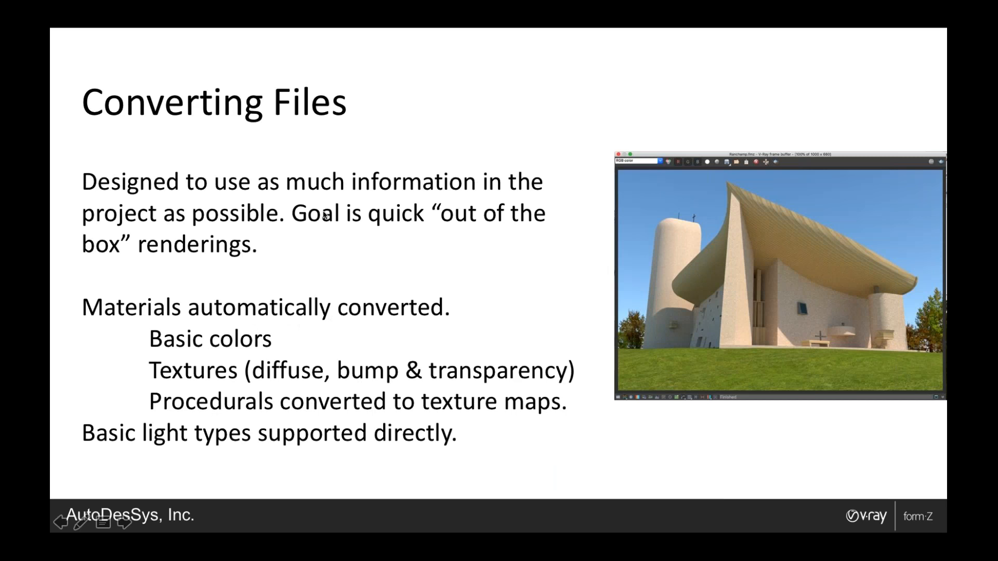
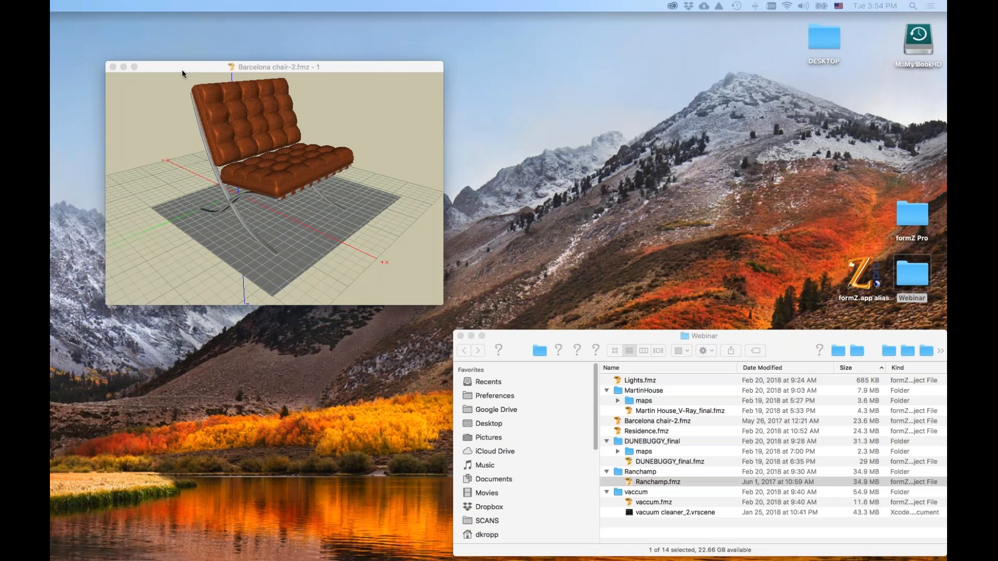
- Close the Barcelona chair project and quit formZ, and reopen Residence.fmz from the Webinar folder
{"action": "left_click", "coordinate": [113, 68]}
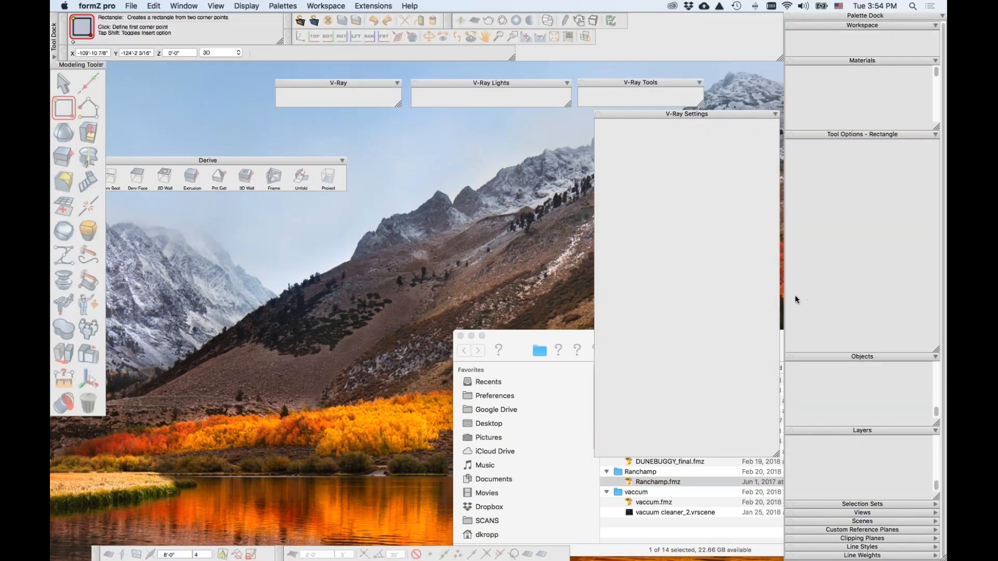
{"action": "key", "text": "super+q"}
{"action": "left_click", "coordinate": [660, 432]}
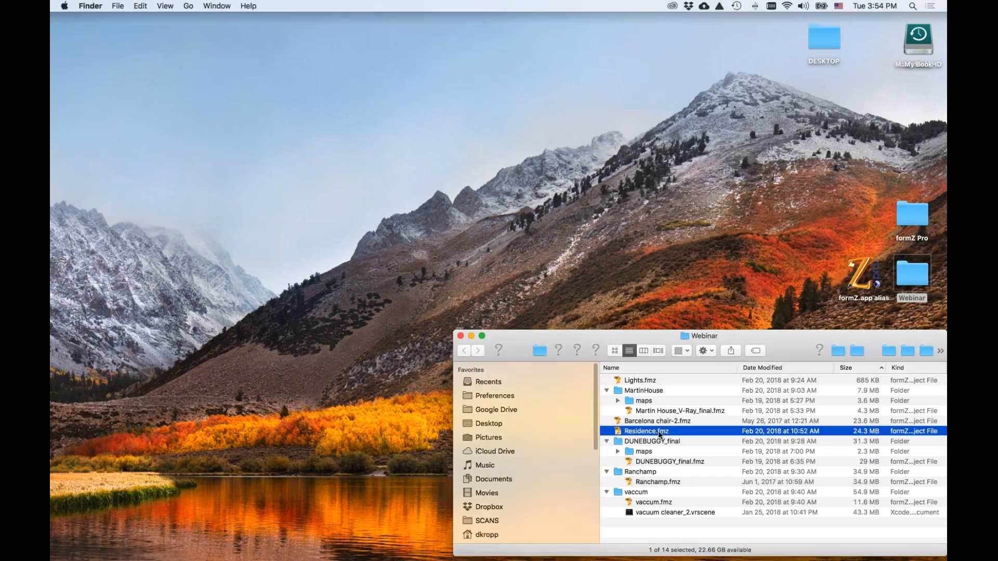
{"action": "double_click", "coordinate": [618, 431]}
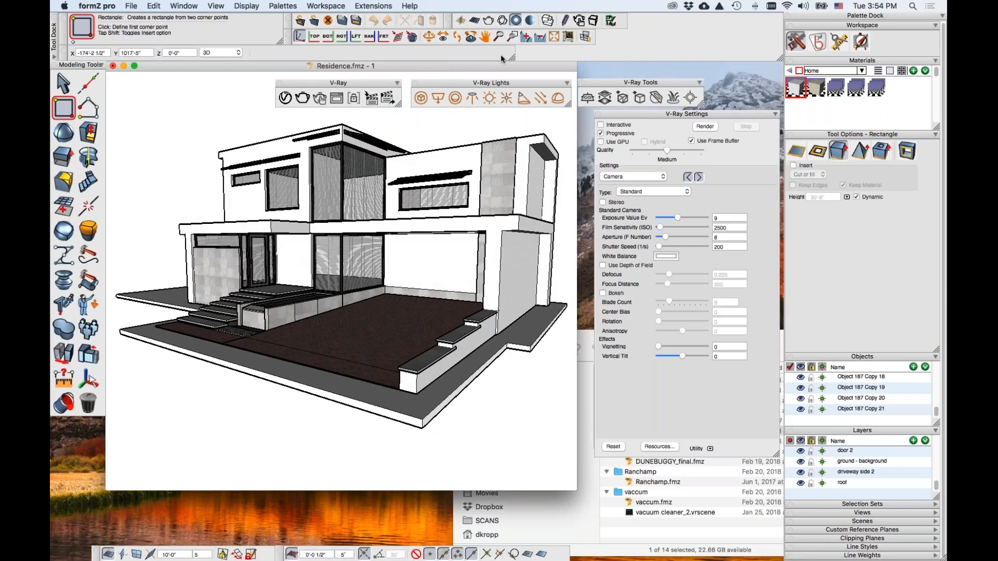
- Start a V-Ray render of the residence with the Architectural design initial scene setup and stop it early
{"action": "left_click", "coordinate": [705, 127]}
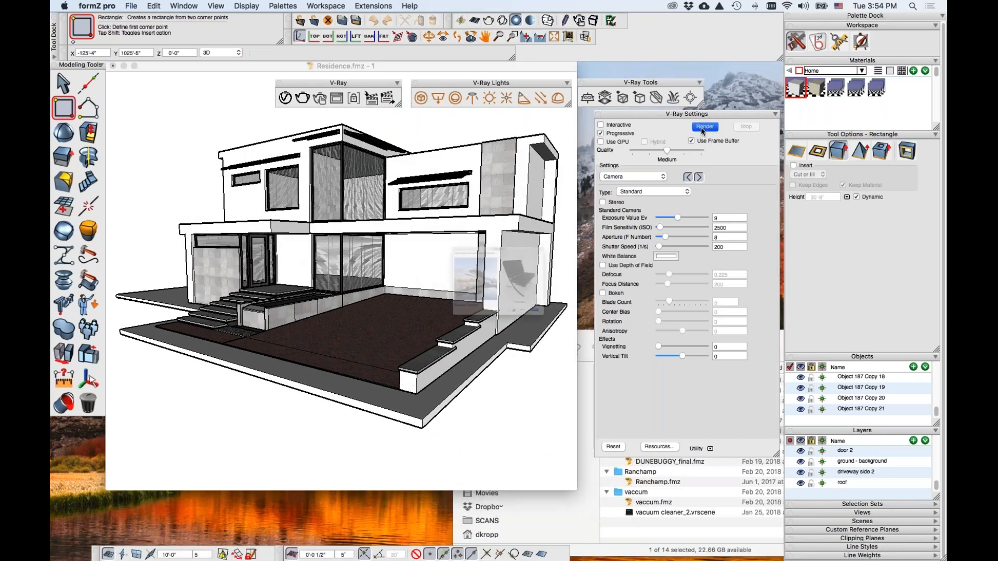
{"action": "left_click", "coordinate": [397, 348]}
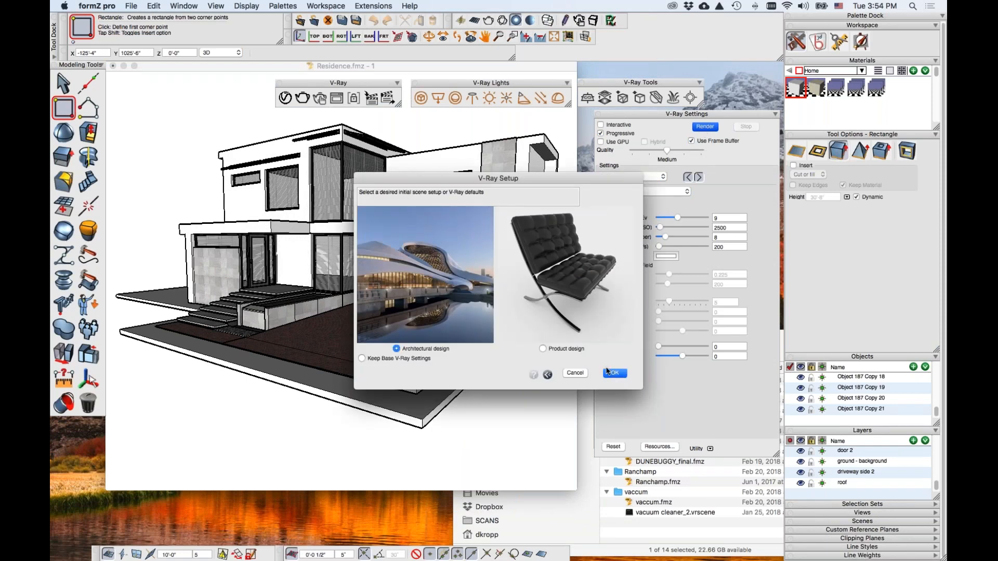
{"action": "left_click", "coordinate": [620, 377]}
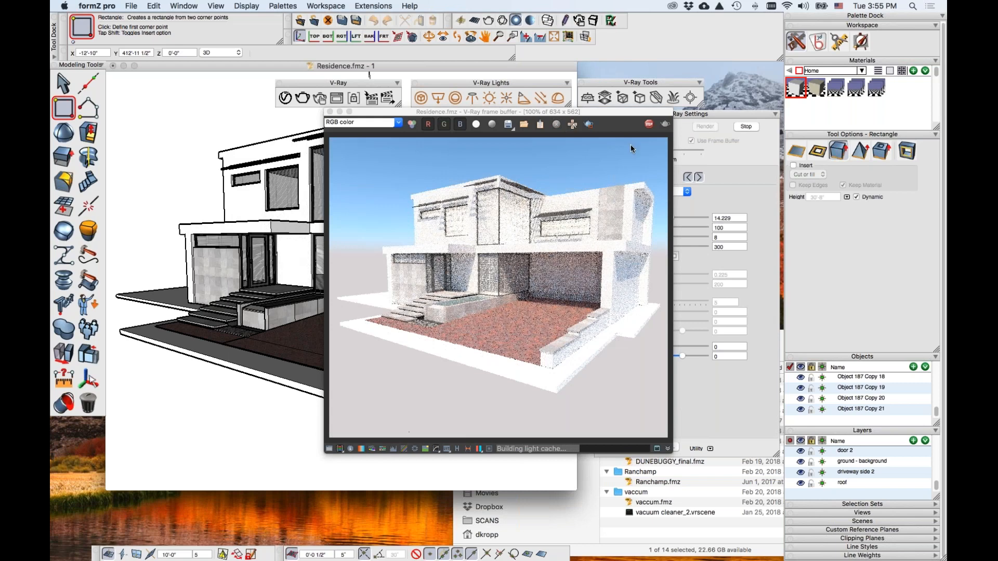
{"action": "left_click", "coordinate": [648, 125]}
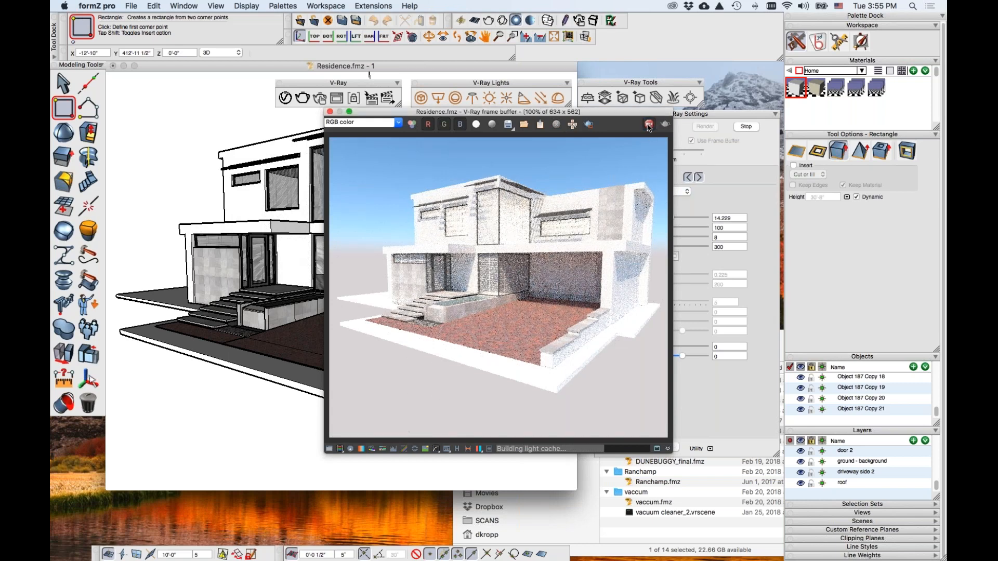
- Enable Interactive mode and start an interactive V-Ray render, placing the frame buffer clear of the settings and the model
{"action": "left_click_drag", "start_coordinate": [627, 116], "coordinate": [615, 189]}
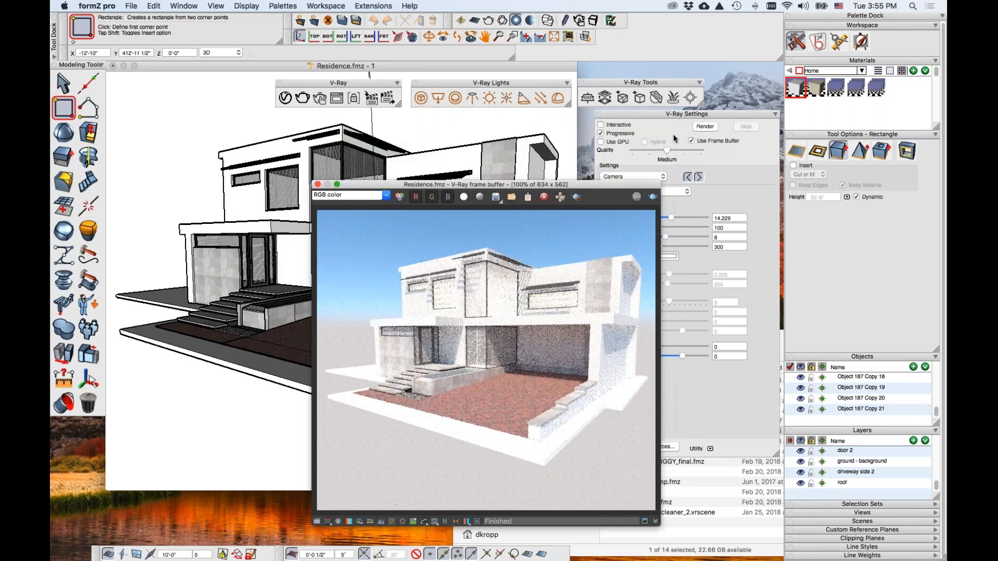
{"action": "left_click", "coordinate": [601, 125]}
{"action": "left_click", "coordinate": [708, 127]}
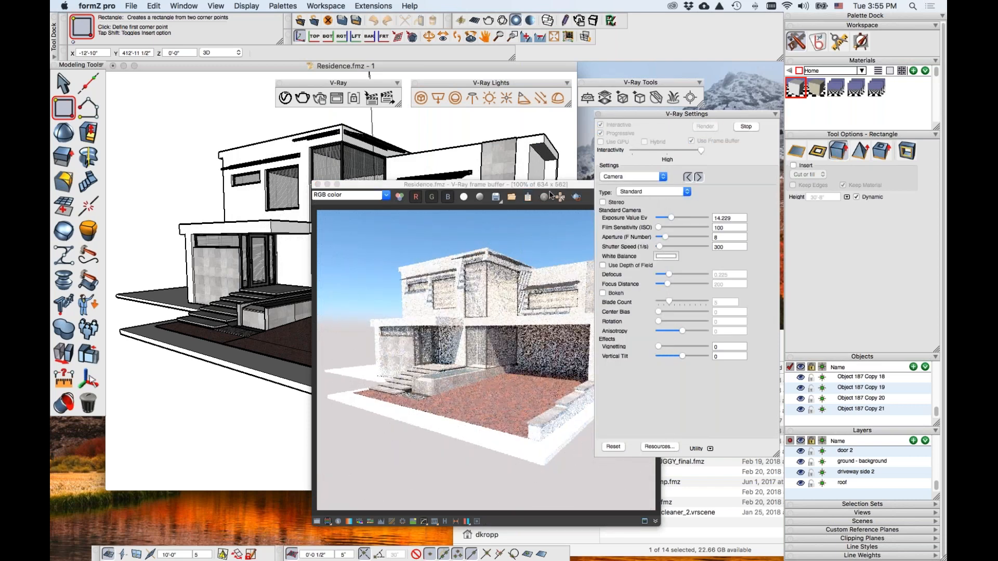
{"action": "left_click_drag", "start_coordinate": [557, 187], "coordinate": [682, 193]}
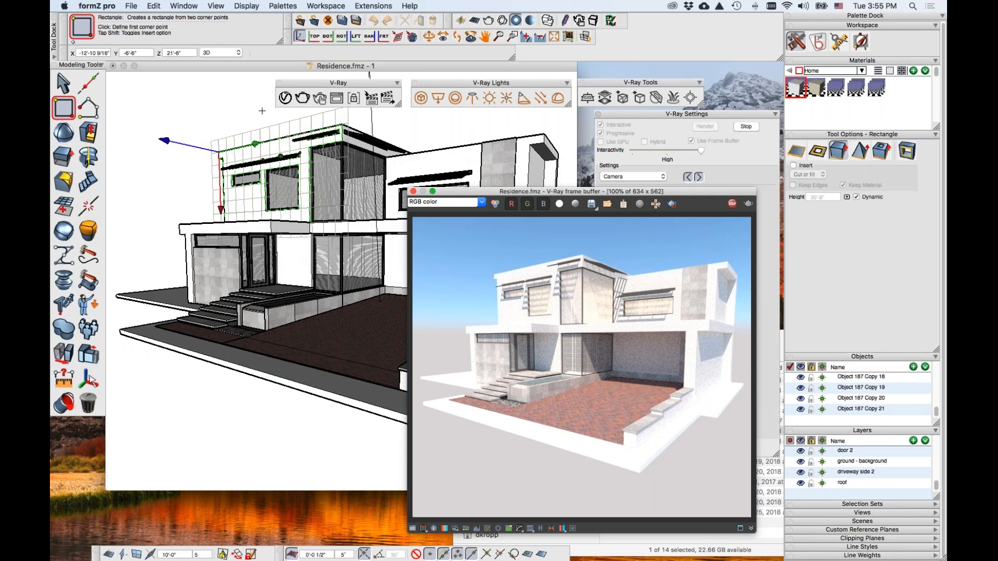
- Orbit the residence model to view the interactive render from other angles around the entrance steps
{"action": "left_click", "coordinate": [250, 72]}
{"action": "middle_click_drag", "start_coordinate": [328, 430], "coordinate": [343, 445]}
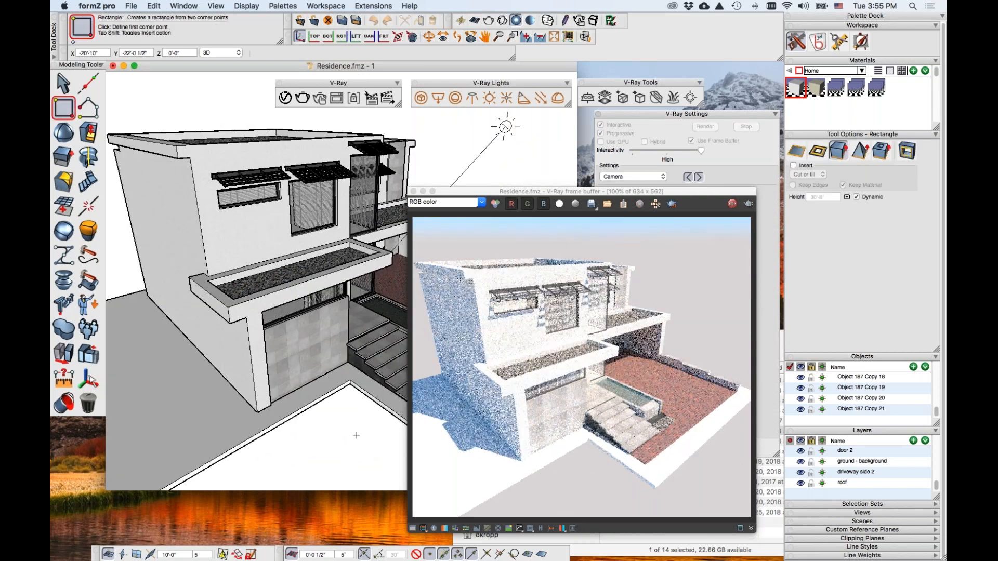
{"action": "middle_click_drag", "start_coordinate": [359, 434], "coordinate": [292, 434]}
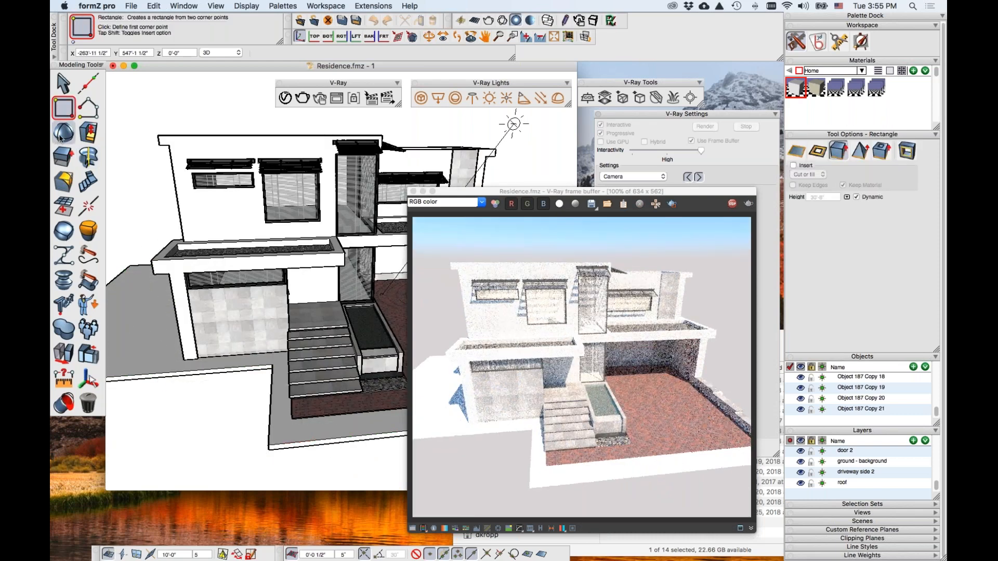
- Create a sphere with a radius of about 3'-9" in front of the residence and inspect it in the interactive render
{"action": "left_click", "coordinate": [63, 132]}
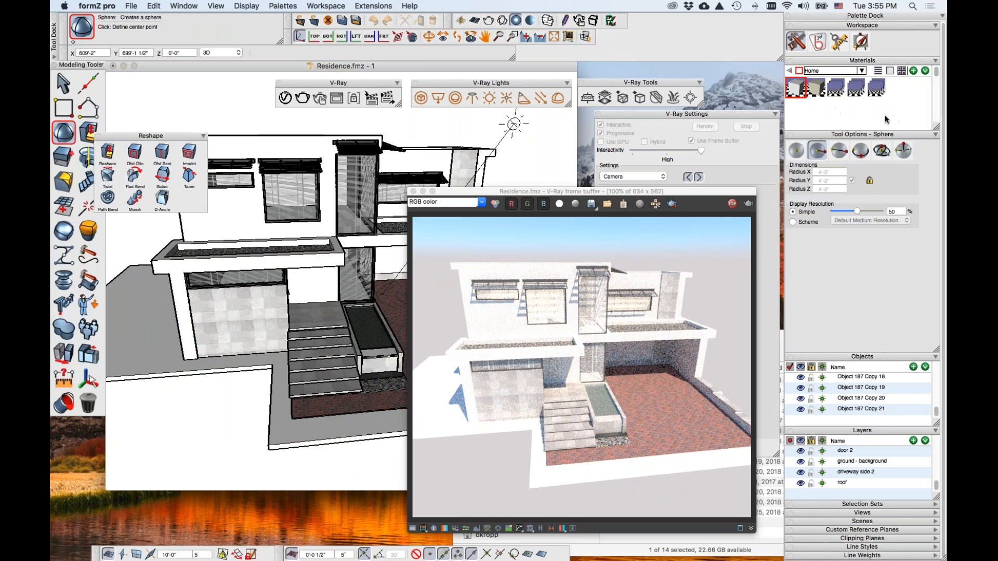
{"action": "left_click", "coordinate": [190, 413]}
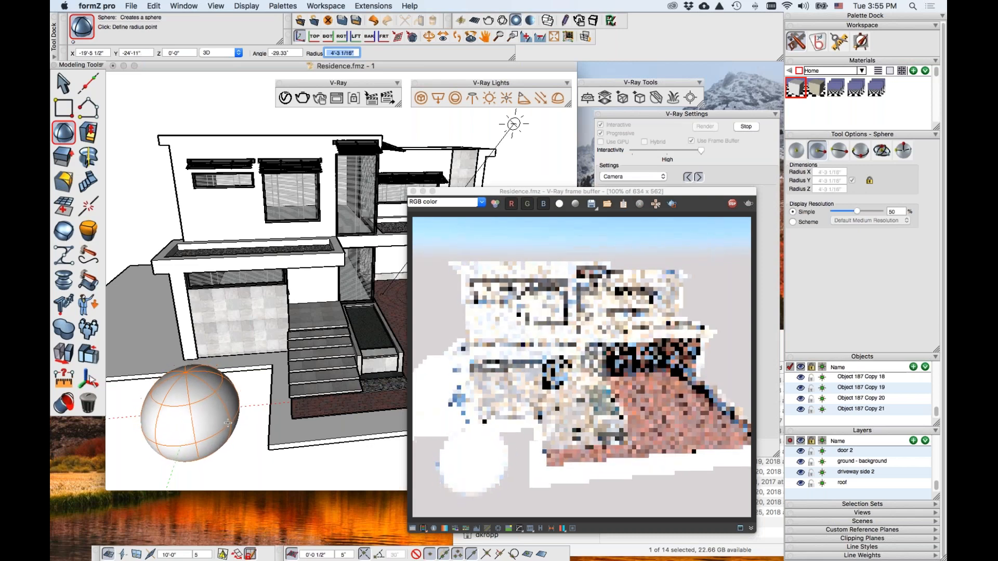
{"action": "left_click", "coordinate": [261, 424]}
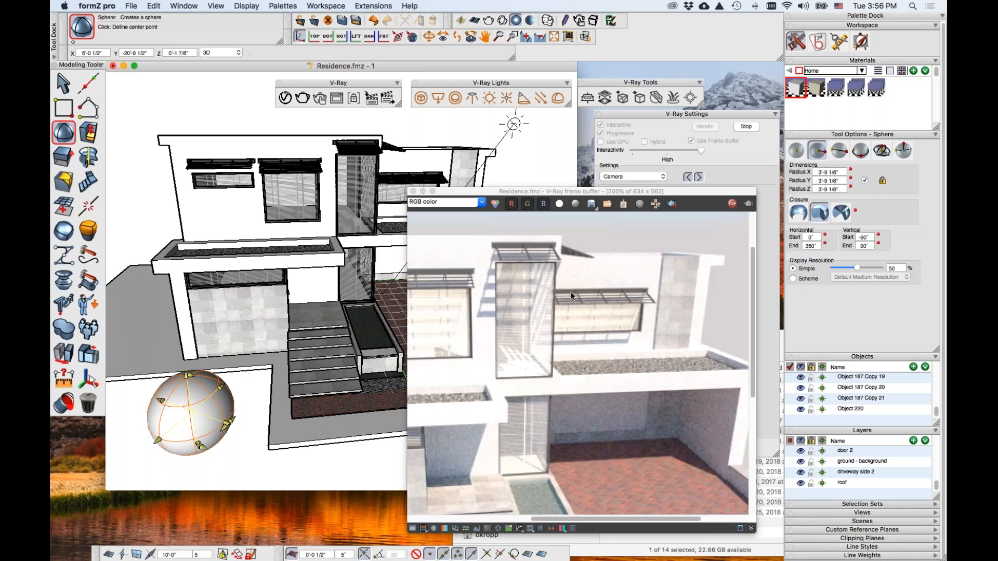
{"action": "left_click", "coordinate": [546, 433]}
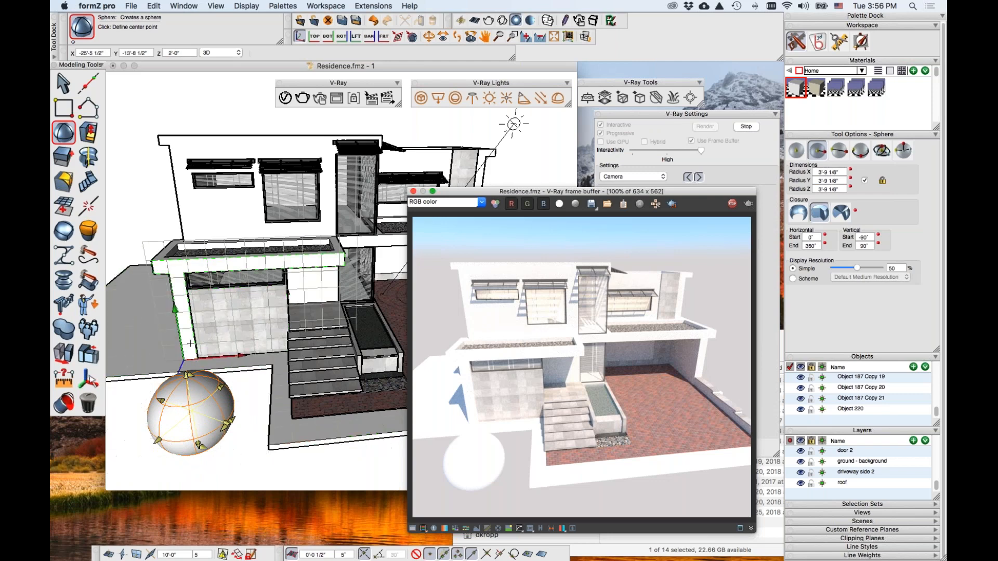
- Undo the sphere creation and orbit the residence to a lower view facing the brick driveway in the interactive render
{"action": "key", "text": "super+z"}
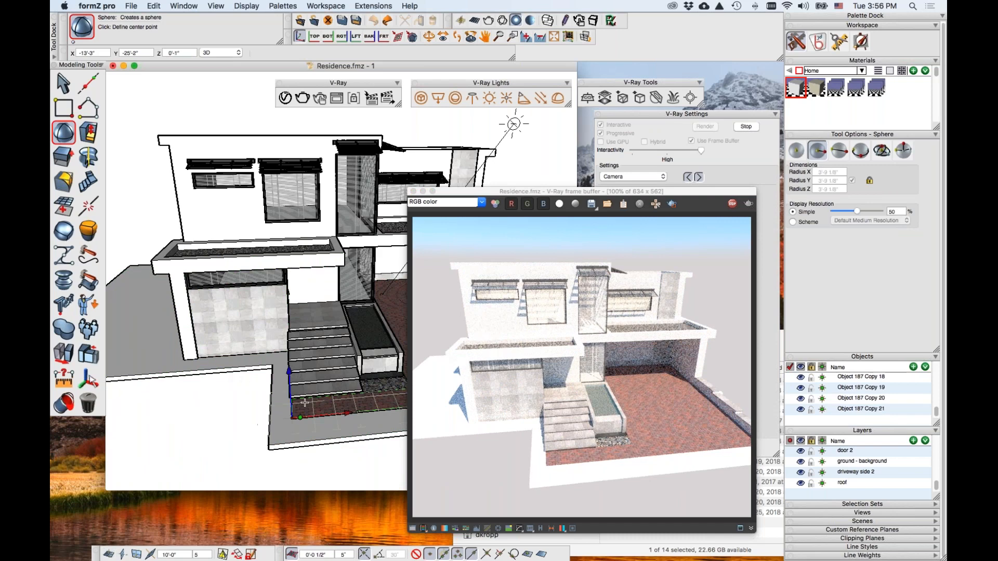
{"action": "middle_click_drag", "start_coordinate": [315, 468], "coordinate": [275, 430]}
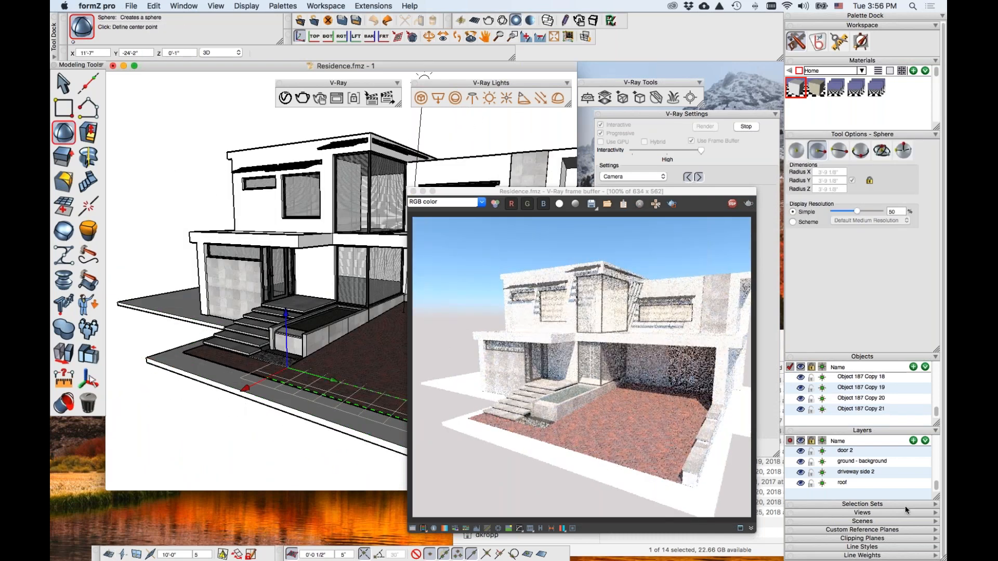
- Activate the saved front door view for the interactive render and stop the rendering
{"action": "left_click", "coordinate": [932, 513]}
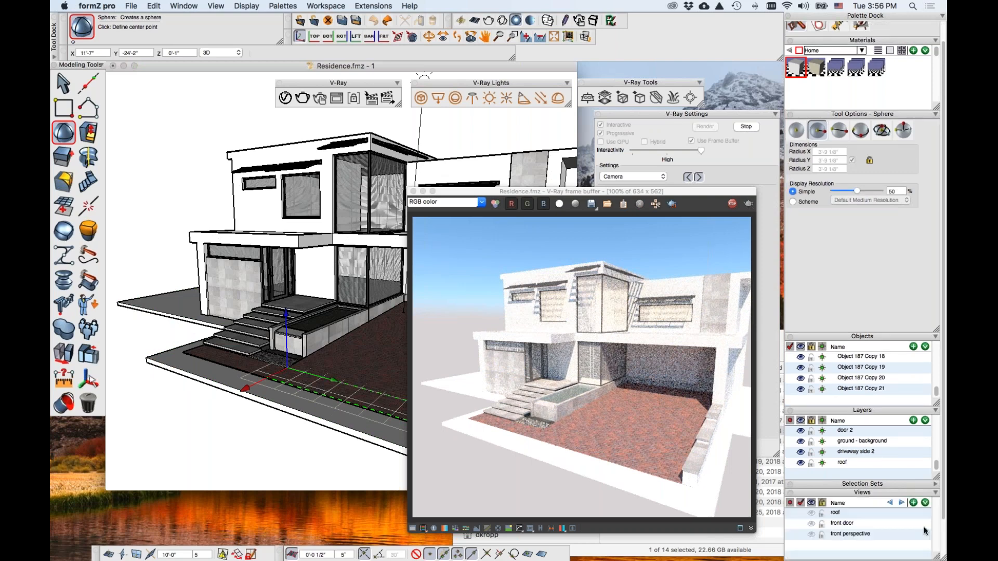
{"action": "left_click", "coordinate": [790, 524]}
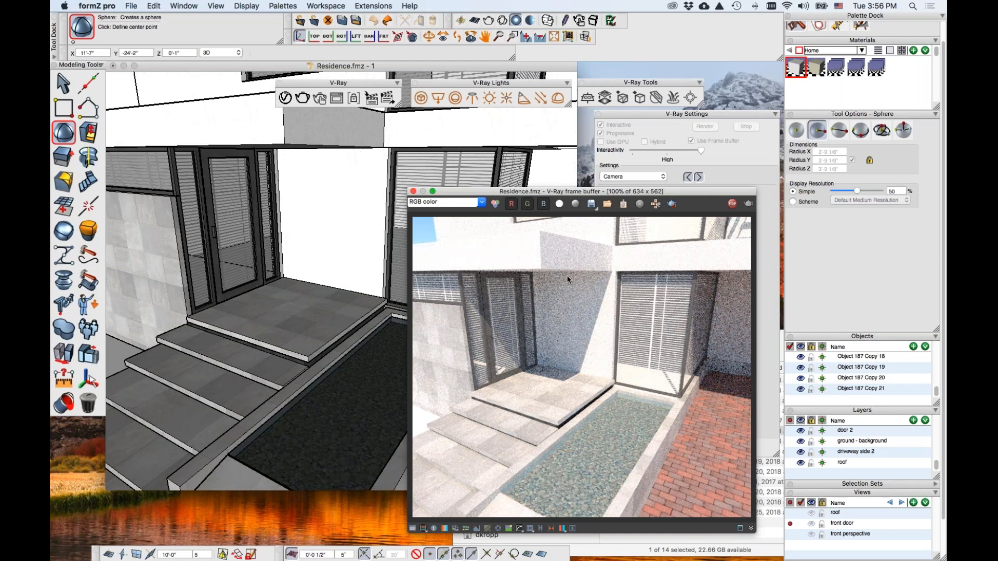
{"action": "left_click", "coordinate": [731, 204]}
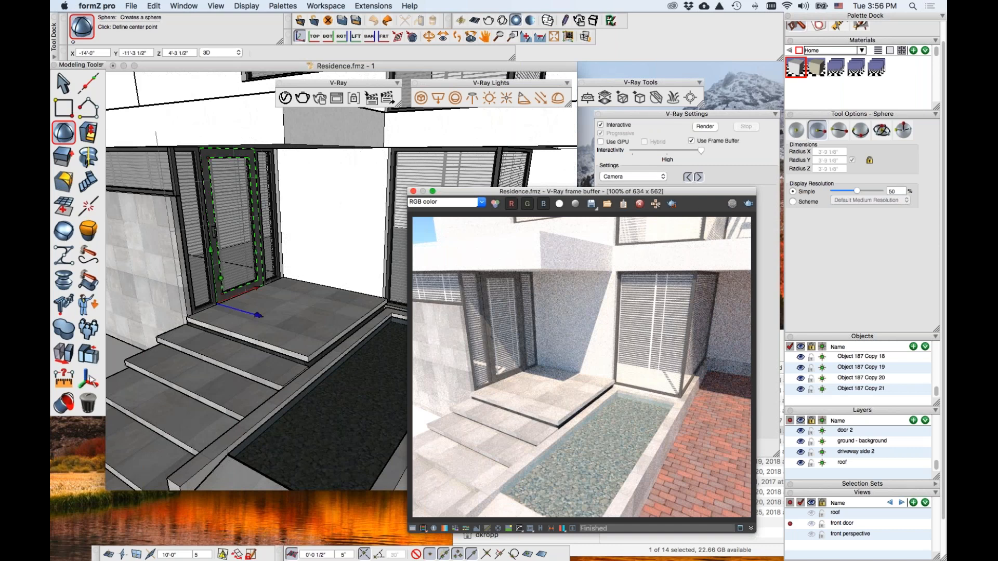
- Zoom out to the whole residence, start another interactive V-Ray render of it and stop the render
{"action": "scroll", "coordinate": [303, 317], "scroll_direction": "down", "scroll_amount": 5}
{"action": "scroll", "coordinate": [303, 317], "scroll_direction": "down", "scroll_amount": 4}
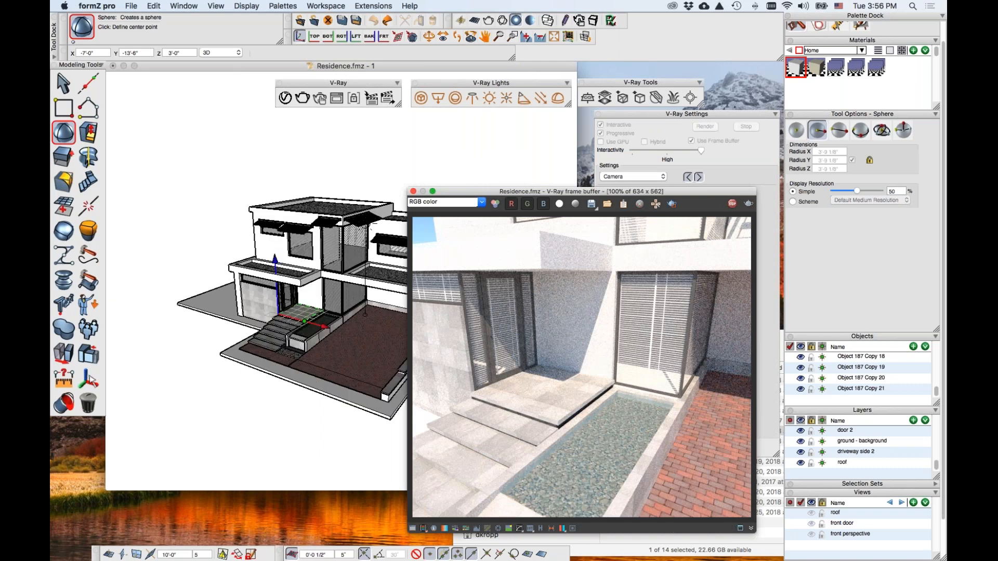
{"action": "left_click", "coordinate": [699, 127]}
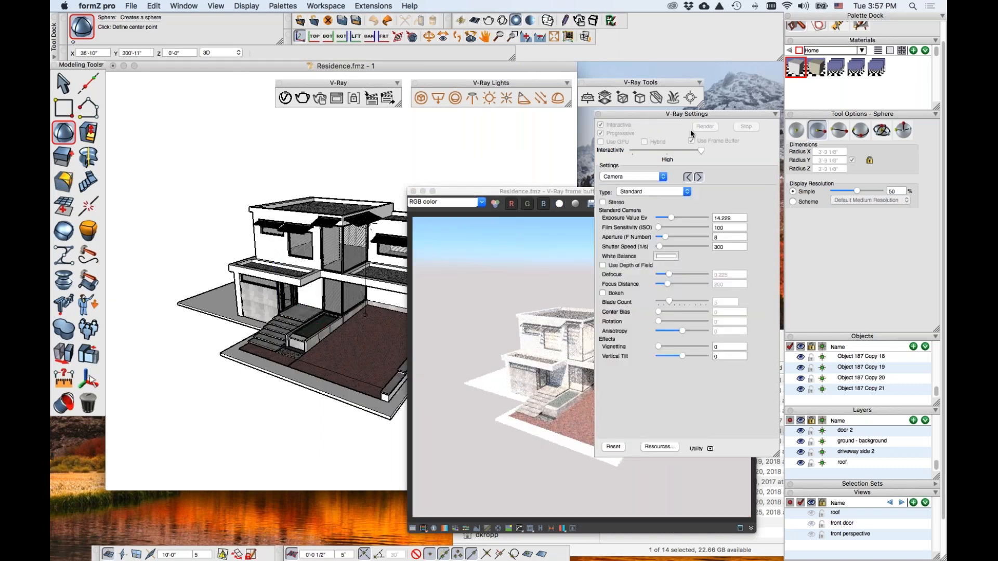
{"action": "left_click", "coordinate": [526, 148]}
{"action": "key", "text": "Escape"}
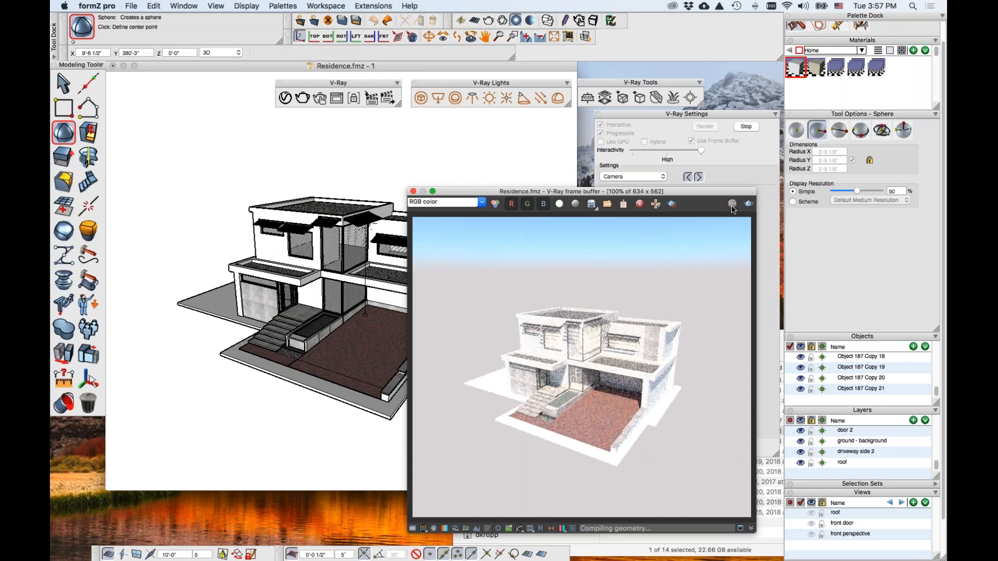
{"action": "left_click", "coordinate": [732, 204]}
{"action": "left_click", "coordinate": [748, 159]}
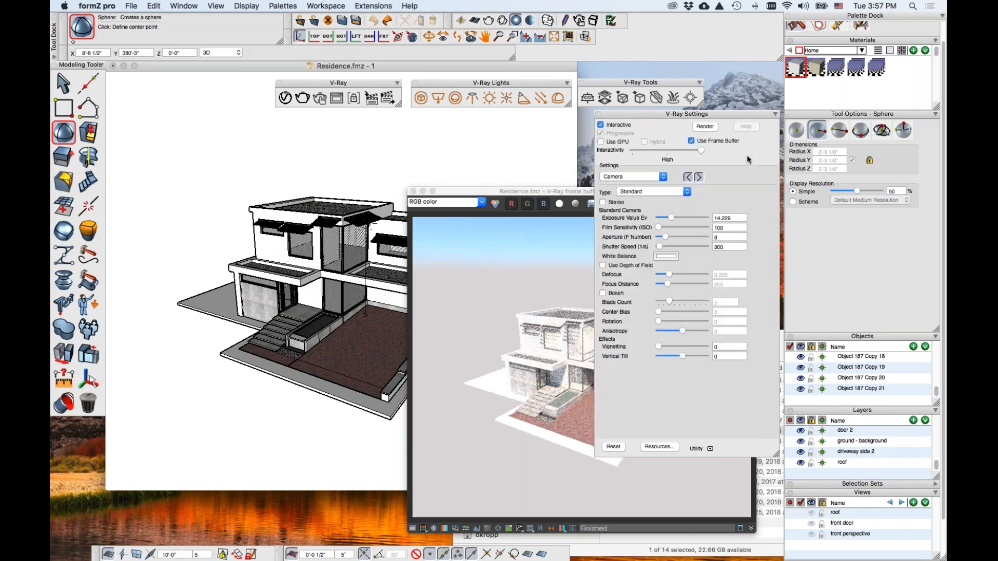
- Turn off Interactive mode and orbit the residence to a higher view looking down on the brick driveway
{"action": "left_click", "coordinate": [611, 126]}
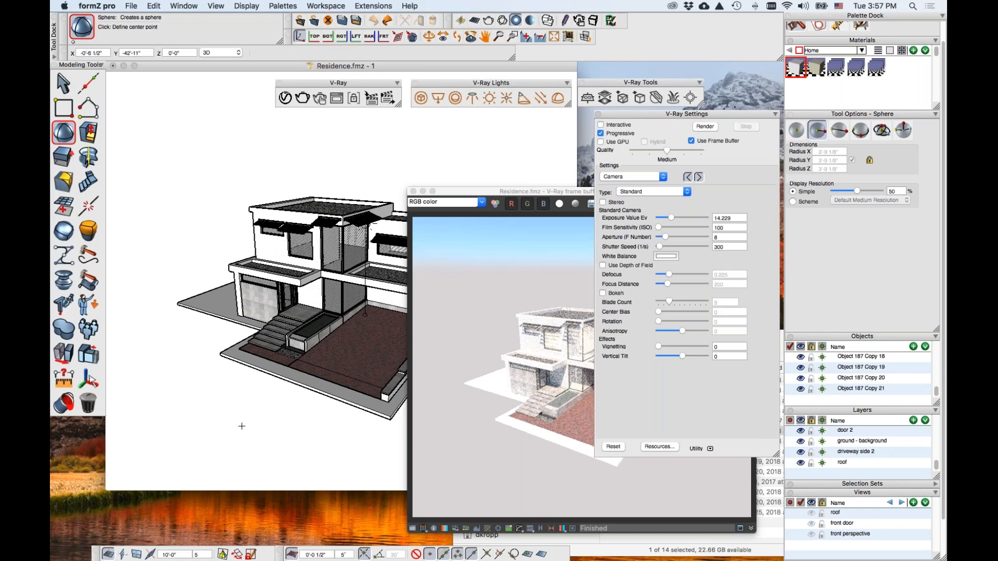
{"action": "scroll", "coordinate": [261, 422], "scroll_direction": "down", "scroll_amount": 10}
{"action": "scroll", "coordinate": [261, 421], "scroll_direction": "up", "scroll_amount": 10}
{"action": "scroll", "coordinate": [260, 422], "scroll_direction": "up", "scroll_amount": 5}
{"action": "scroll", "coordinate": [260, 422], "scroll_direction": "down", "scroll_amount": 5}
{"action": "scroll", "coordinate": [260, 421], "scroll_direction": "up", "scroll_amount": 6}
{"action": "scroll", "coordinate": [261, 421], "scroll_direction": "down", "scroll_amount": 2}
{"action": "scroll", "coordinate": [261, 421], "scroll_direction": "down", "scroll_amount": 3}
{"action": "scroll", "coordinate": [260, 421], "scroll_direction": "up", "scroll_amount": 3}
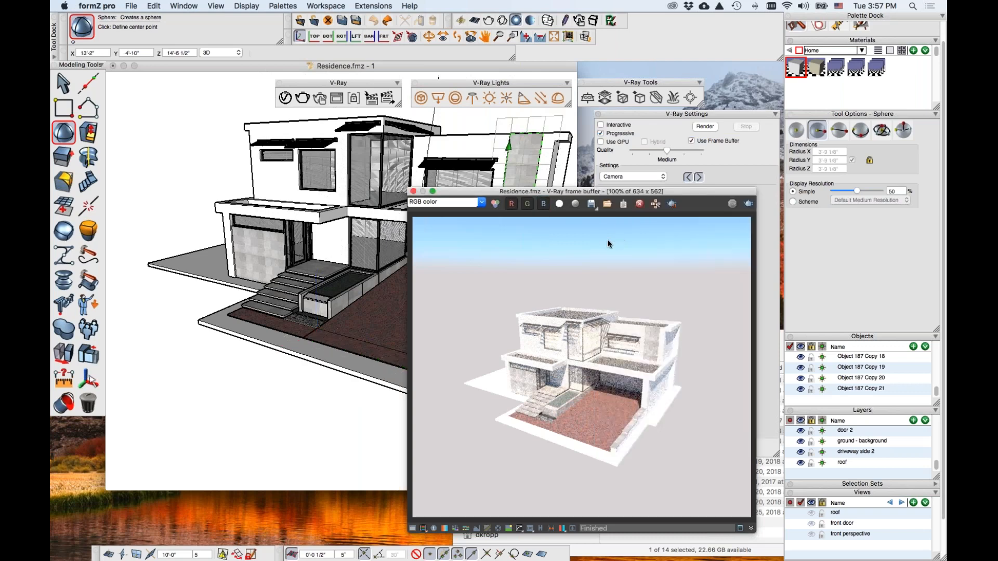
{"action": "middle_click_drag", "start_coordinate": [340, 366], "coordinate": [272, 440]}
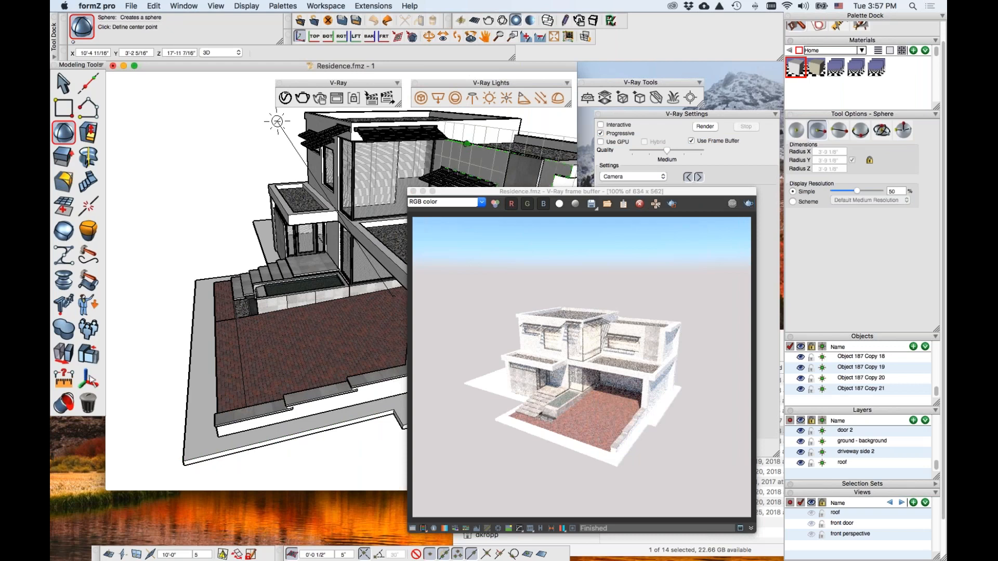
- Start a progressive render of the new view from the frame buffer, stop it early and return to the V-Ray settings
{"action": "left_click_drag", "start_coordinate": [644, 195], "coordinate": [619, 151]}
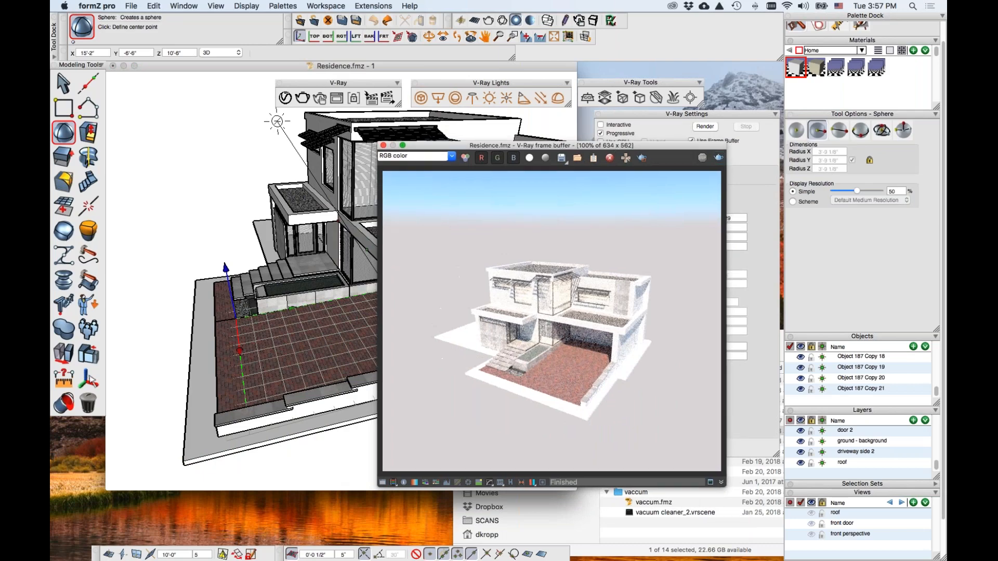
{"action": "left_click", "coordinate": [718, 158]}
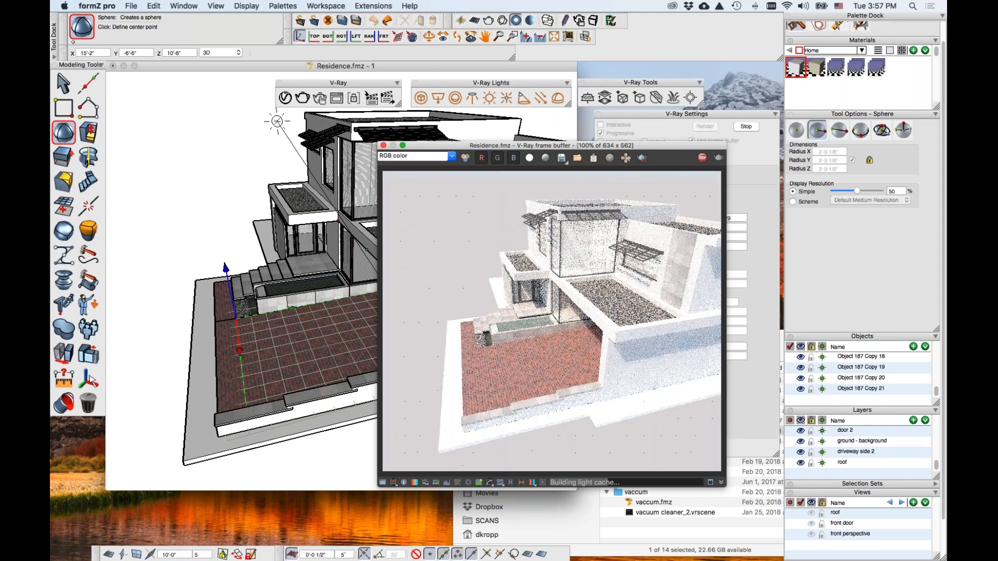
{"action": "left_click_drag", "start_coordinate": [646, 148], "coordinate": [685, 171]}
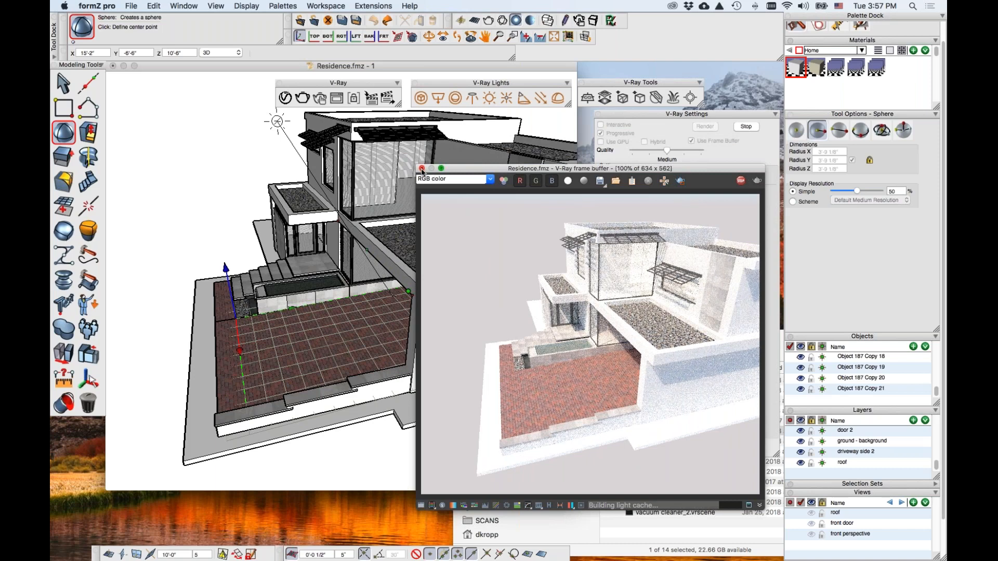
{"action": "left_click", "coordinate": [740, 180]}
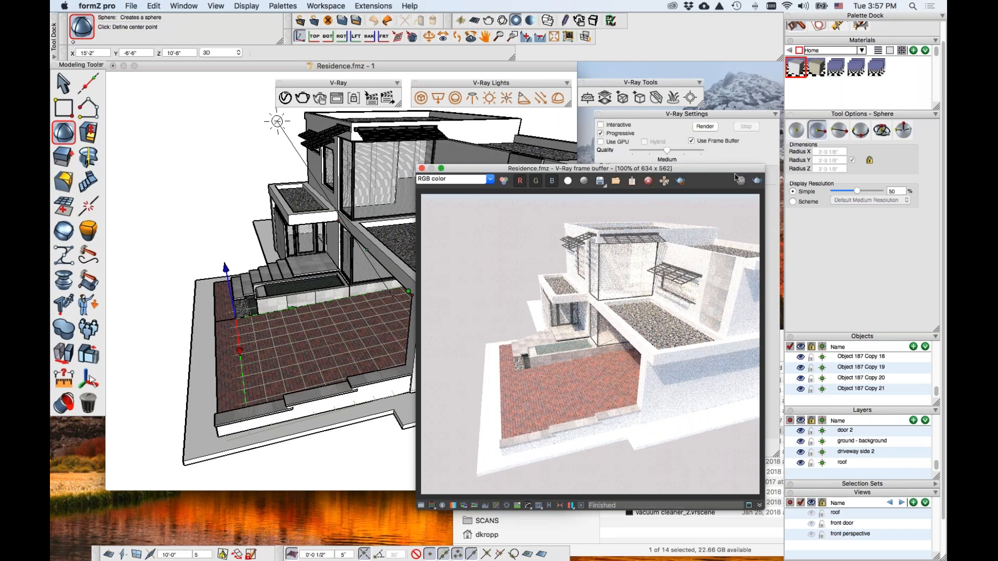
{"action": "left_click", "coordinate": [716, 154]}
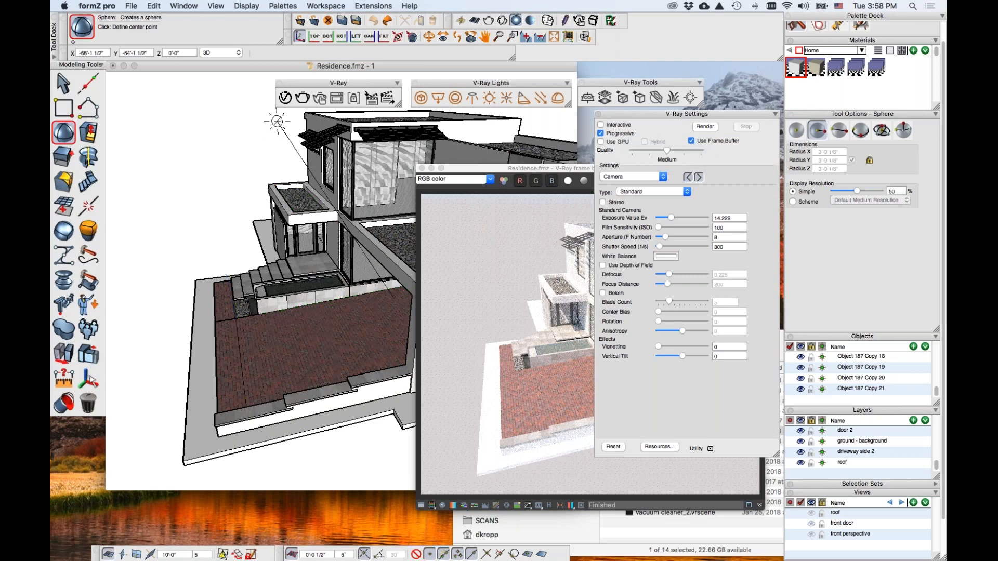
- Switch to the presentation's Primary settings slide and close the V-Ray frame buffer covering it
{"action": "key", "text": "super+Tab"}
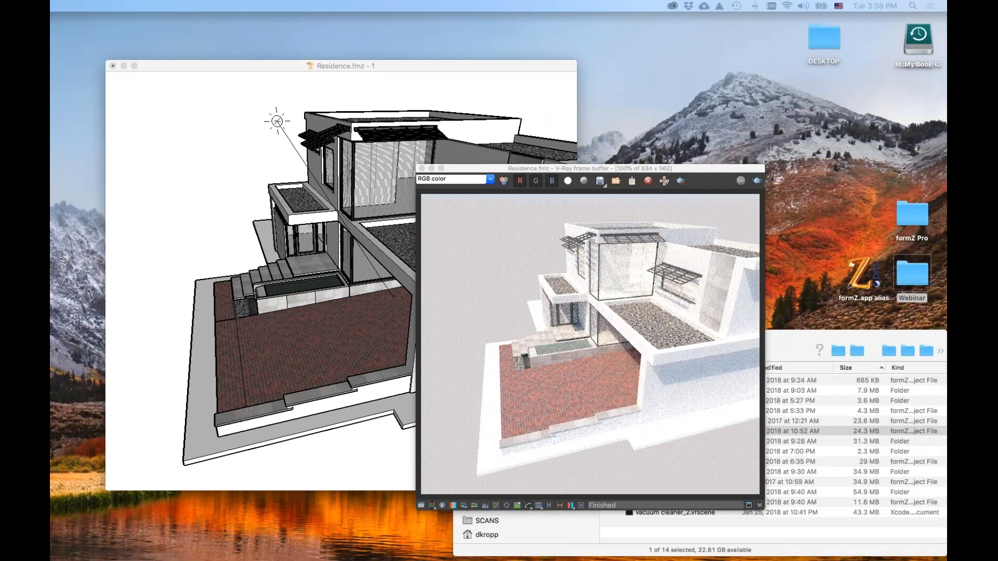
{"action": "key", "text": "super+Tab"}
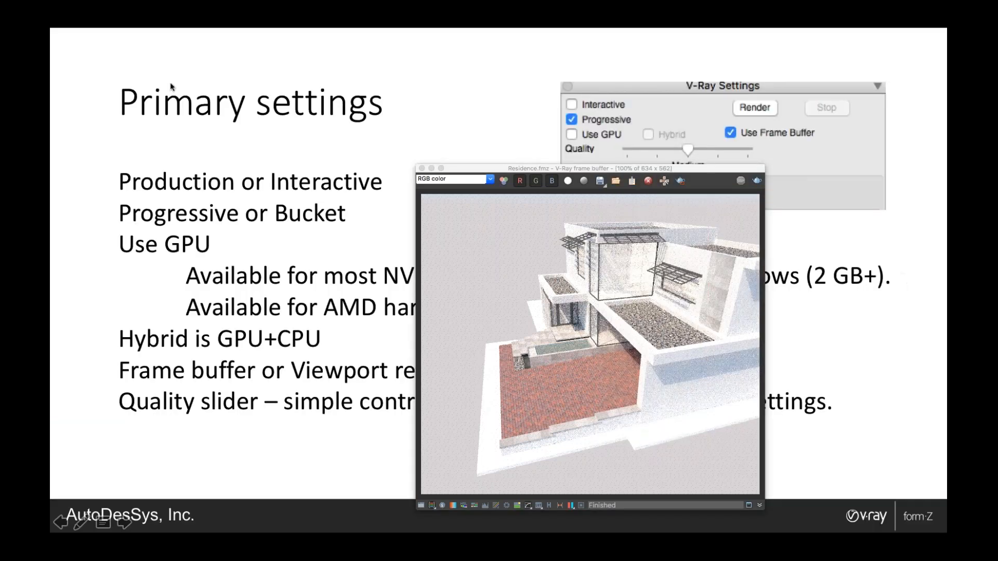
{"action": "left_click", "coordinate": [422, 169]}
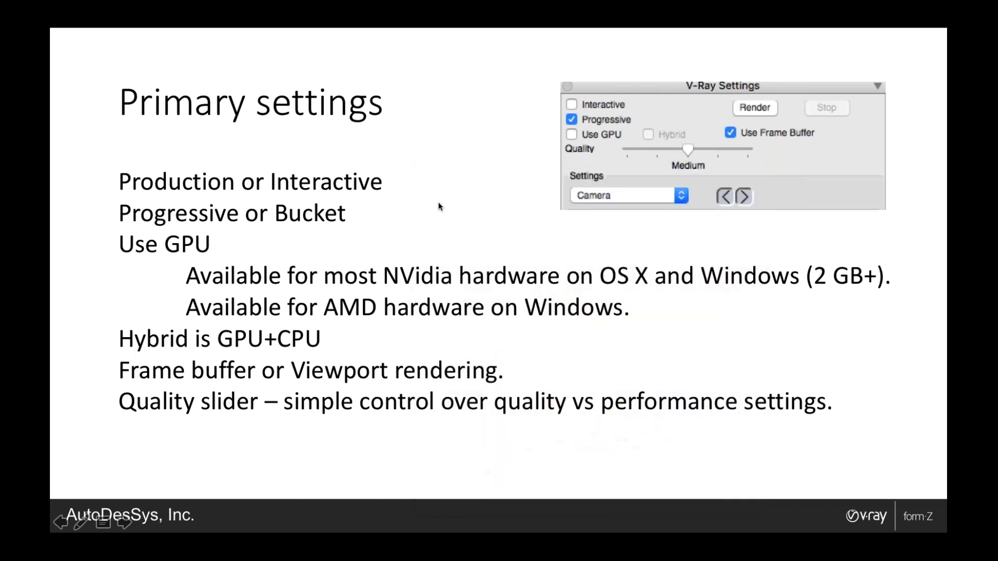
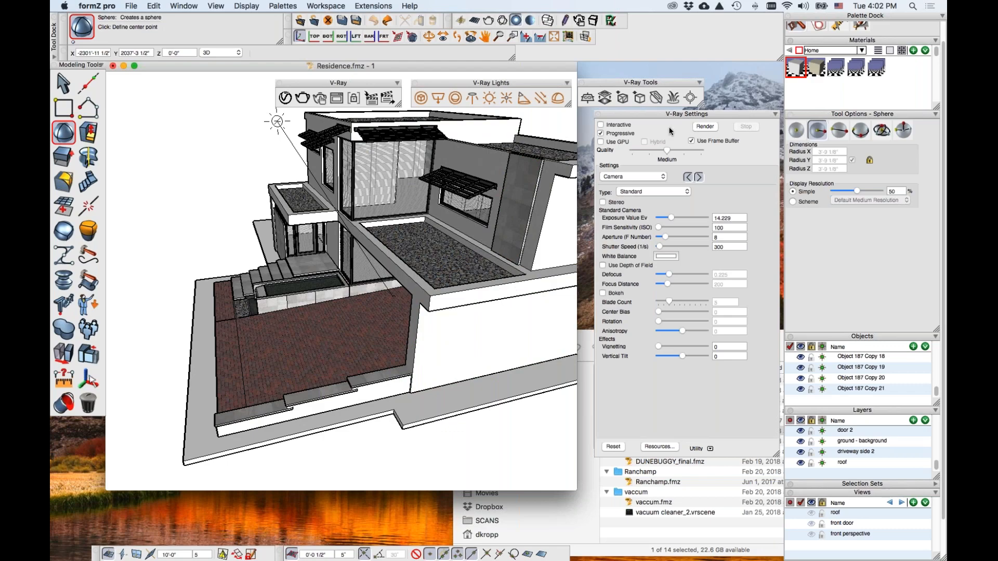
- Render the residence progressively at Medium quality, keeping the frame buffer beside the model, and close the frame buffer
{"action": "left_click", "coordinate": [705, 127]}
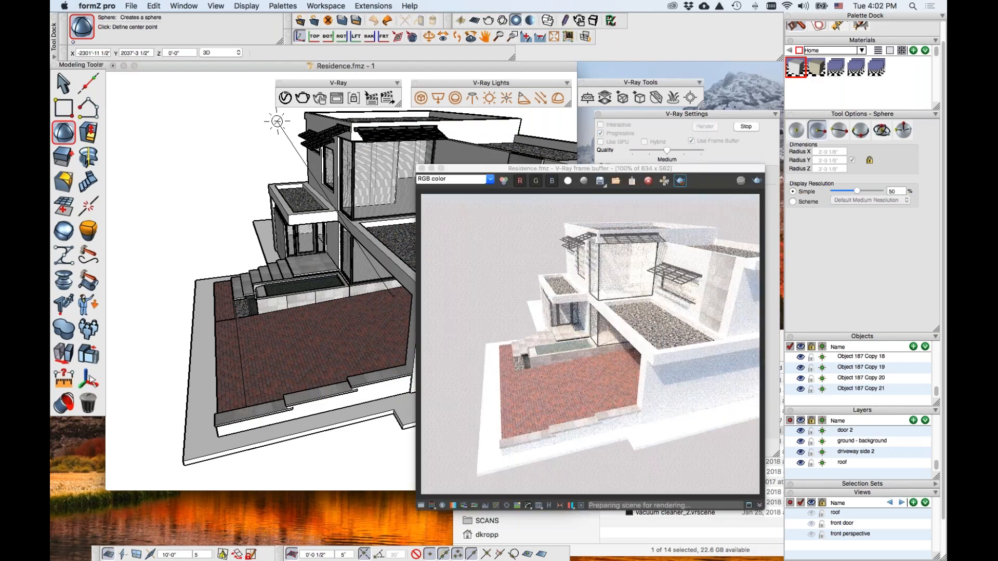
{"action": "left_click_drag", "start_coordinate": [594, 173], "coordinate": [753, 141]}
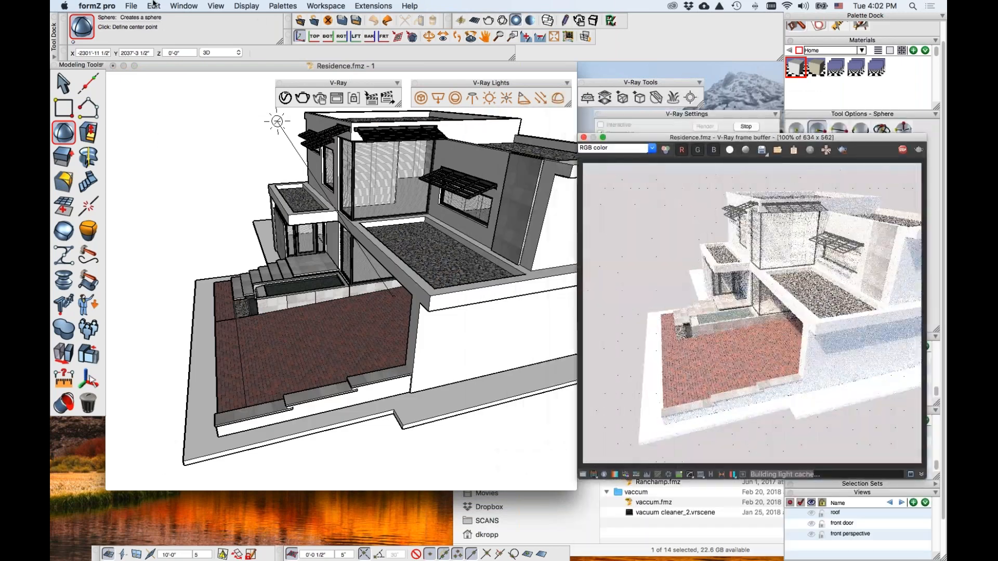
{"action": "left_click", "coordinate": [103, 6]}
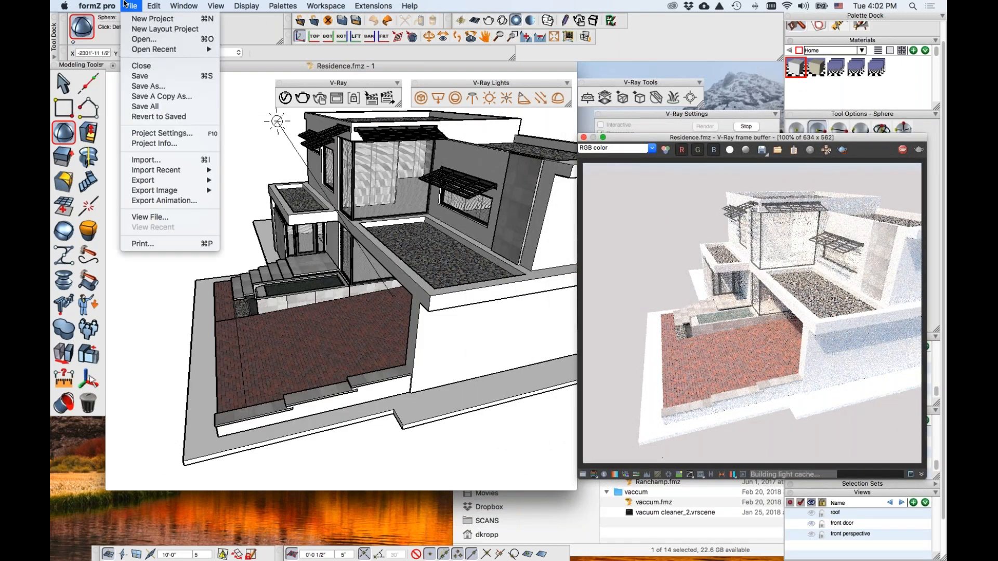
{"action": "left_click", "coordinate": [131, 5]}
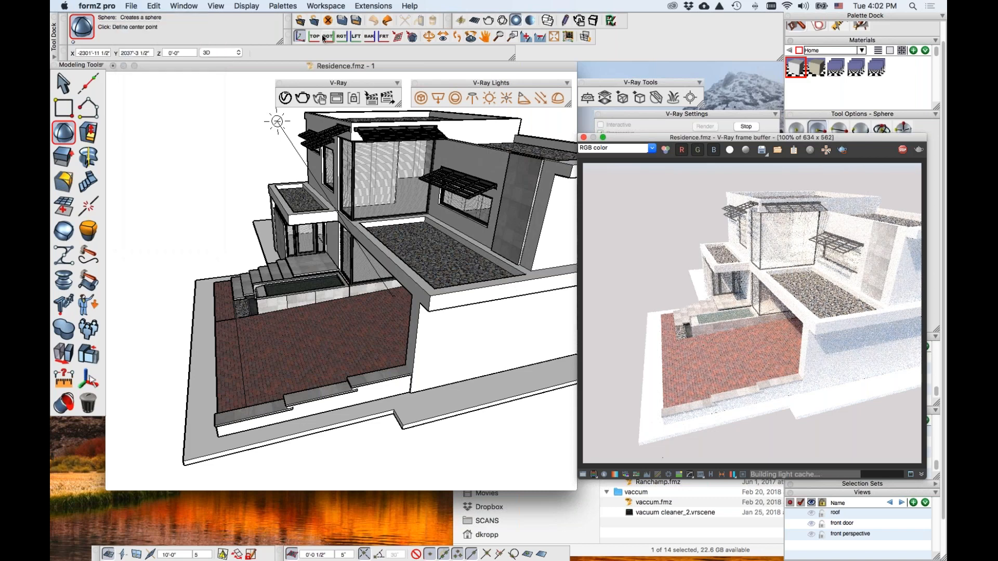
{"action": "left_click_drag", "start_coordinate": [696, 140], "coordinate": [615, 136]}
{"action": "key", "text": "super+Tab"}
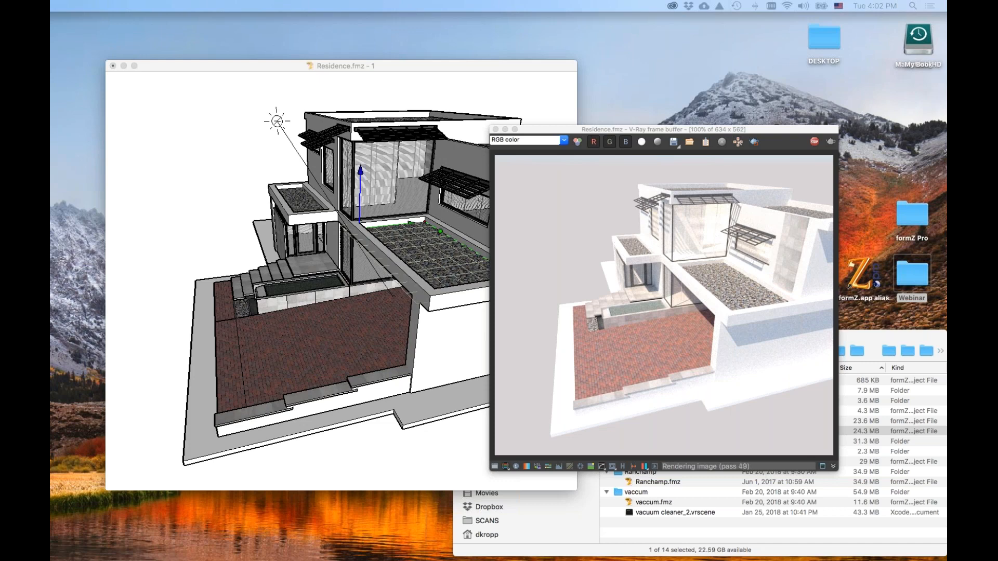
{"action": "left_click", "coordinate": [245, 164]}
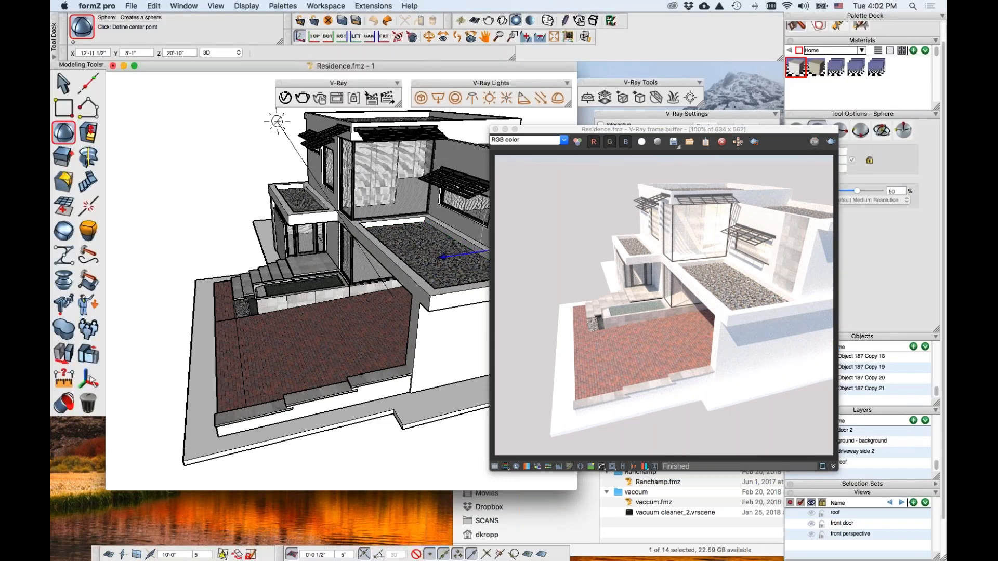
{"action": "left_click", "coordinate": [494, 129]}
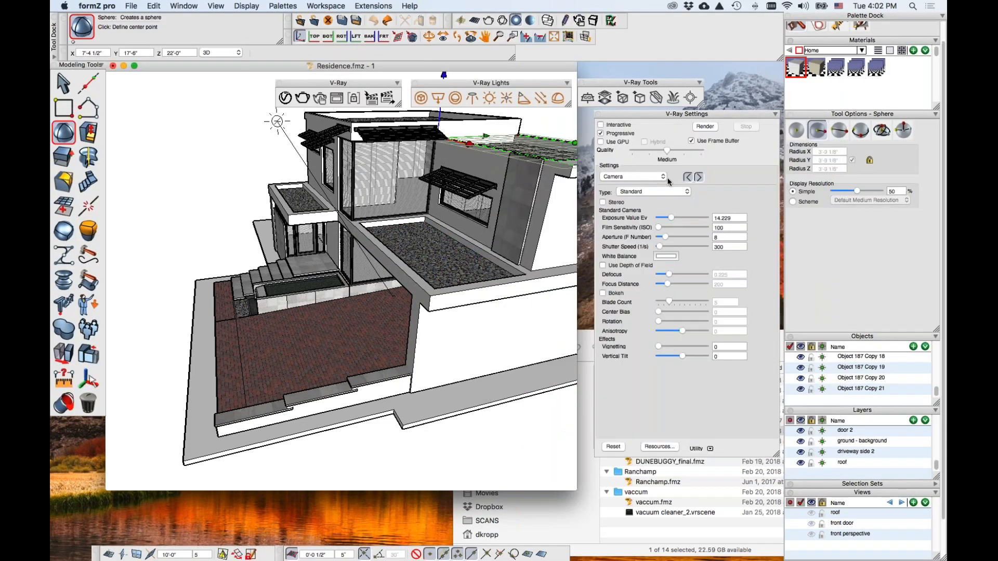
- Review all the V-Ray settings categories from Camera through Switches and return to Camera
{"action": "left_click_drag", "start_coordinate": [649, 120], "coordinate": [643, 122]}
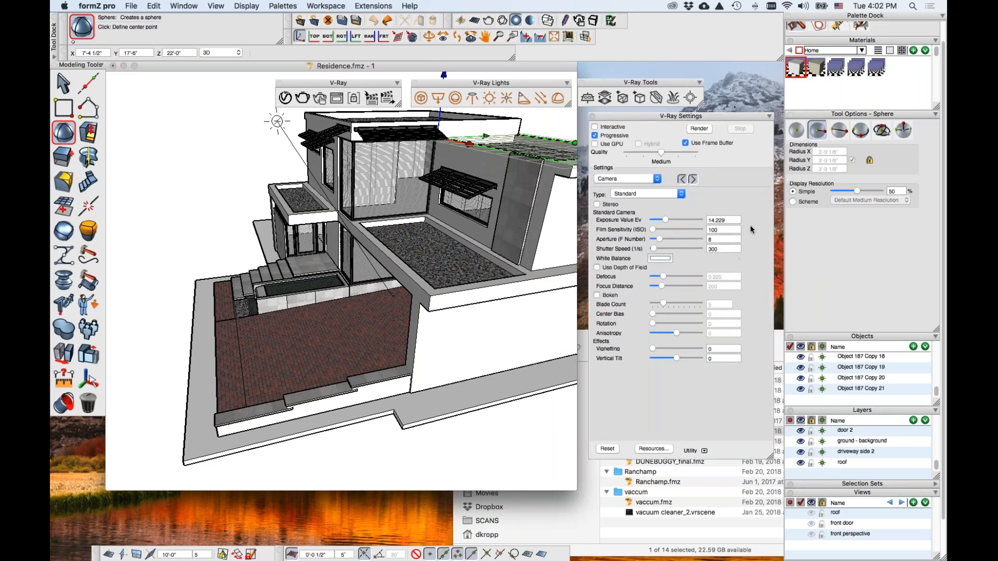
{"action": "left_click", "coordinate": [638, 180]}
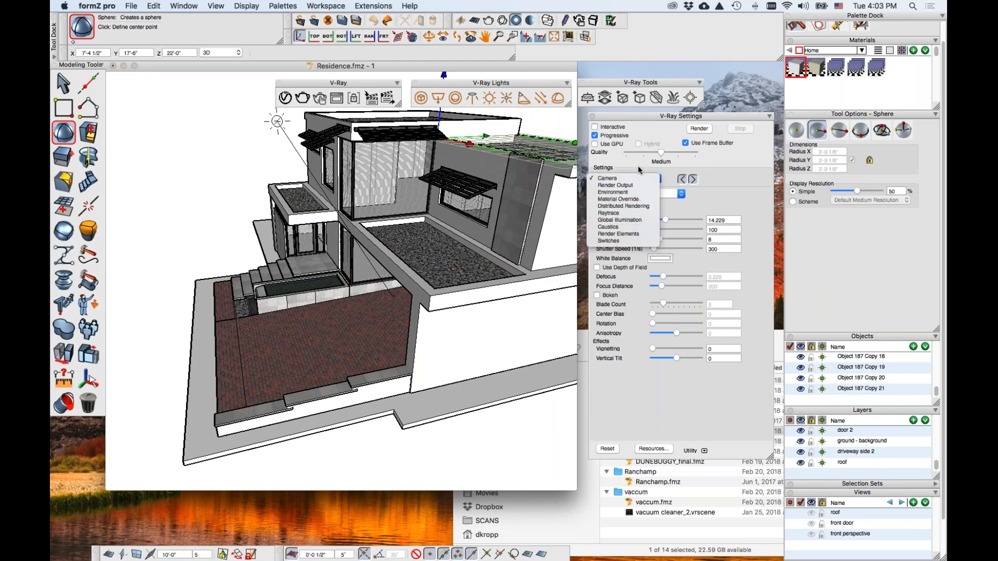
{"action": "left_click", "coordinate": [682, 180]}
{"action": "left_click", "coordinate": [692, 179]}
{"action": "left_click", "coordinate": [692, 179]}
{"action": "left_click", "coordinate": [692, 179]}
{"action": "left_click", "coordinate": [692, 179]}
{"action": "left_click", "coordinate": [692, 180]}
{"action": "left_click", "coordinate": [692, 179]}
{"action": "left_click", "coordinate": [692, 180]}
{"action": "left_click", "coordinate": [692, 179]}
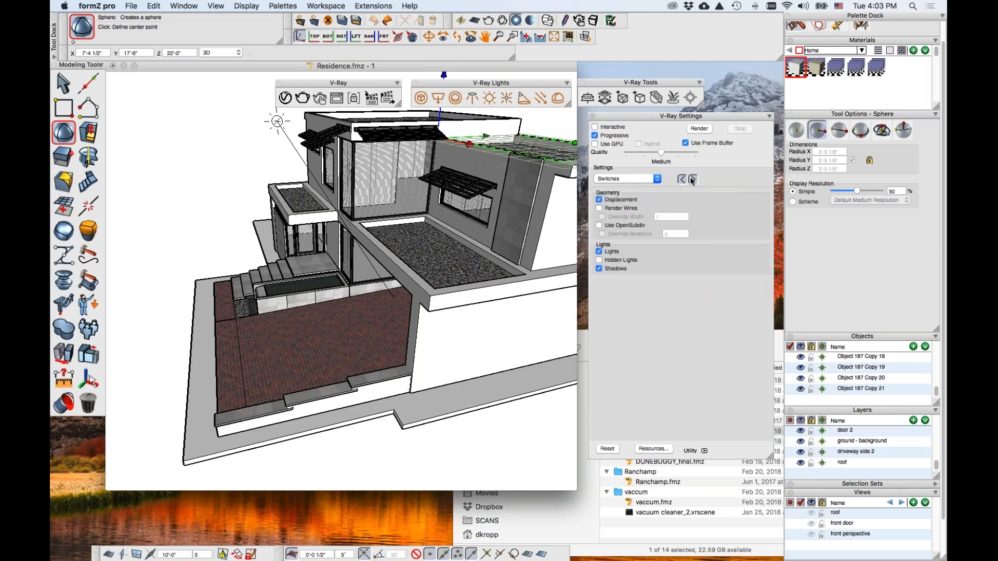
{"action": "left_click", "coordinate": [692, 179]}
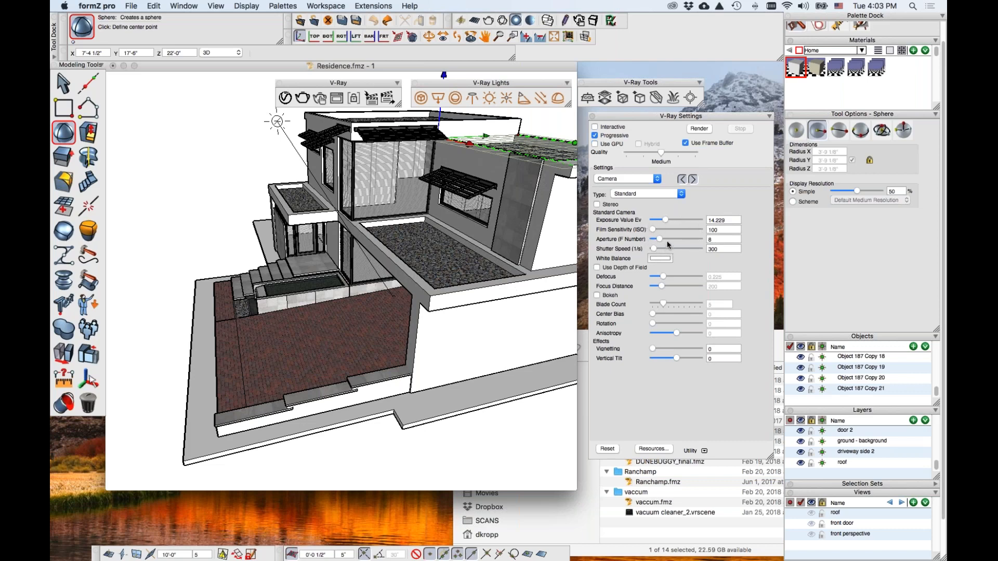
- Set the camera's Exposure Value to 8.529 and close the Residence project
{"action": "mouse_move", "coordinate": [665, 220]}
{"action": "left_mouse_down"}
{"action": "mouse_move", "coordinate": [655, 229]}
{"action": "mouse_move", "coordinate": [690, 228]}
{"action": "mouse_move", "coordinate": [656, 220]}
{"action": "mouse_move", "coordinate": [672, 220]}
{"action": "left_mouse_up"}
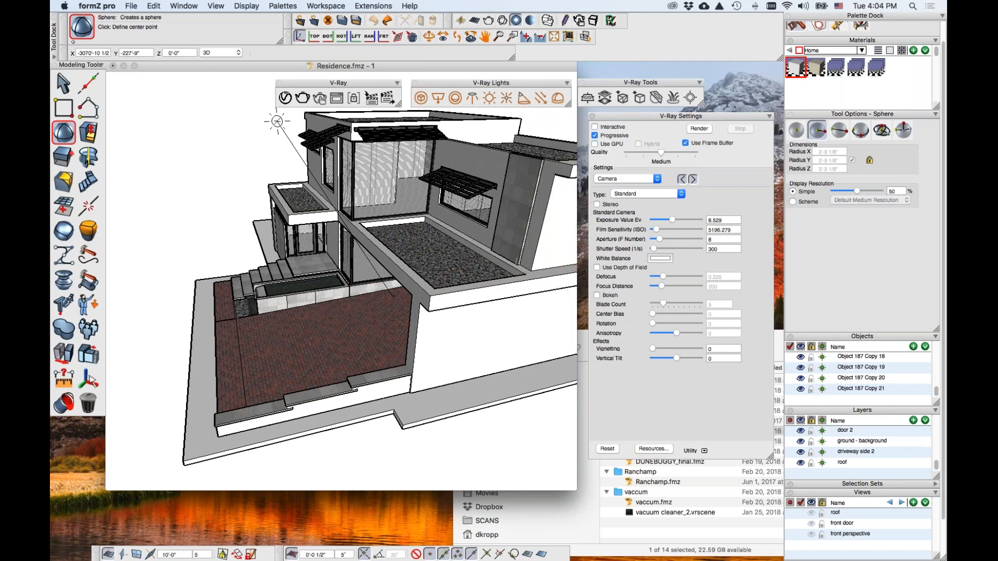
{"action": "left_click", "coordinate": [113, 65]}
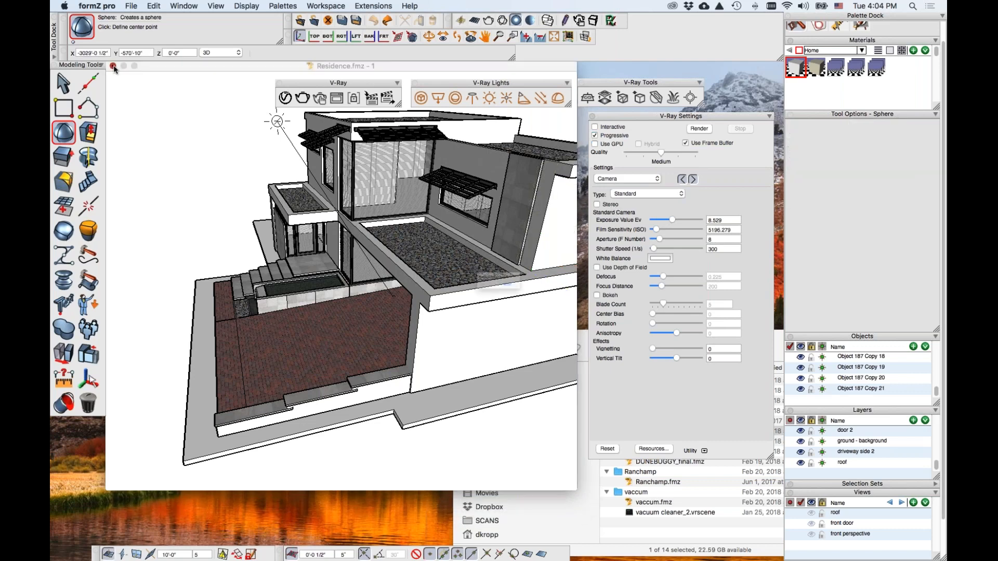
{"action": "left_click", "coordinate": [484, 294]}
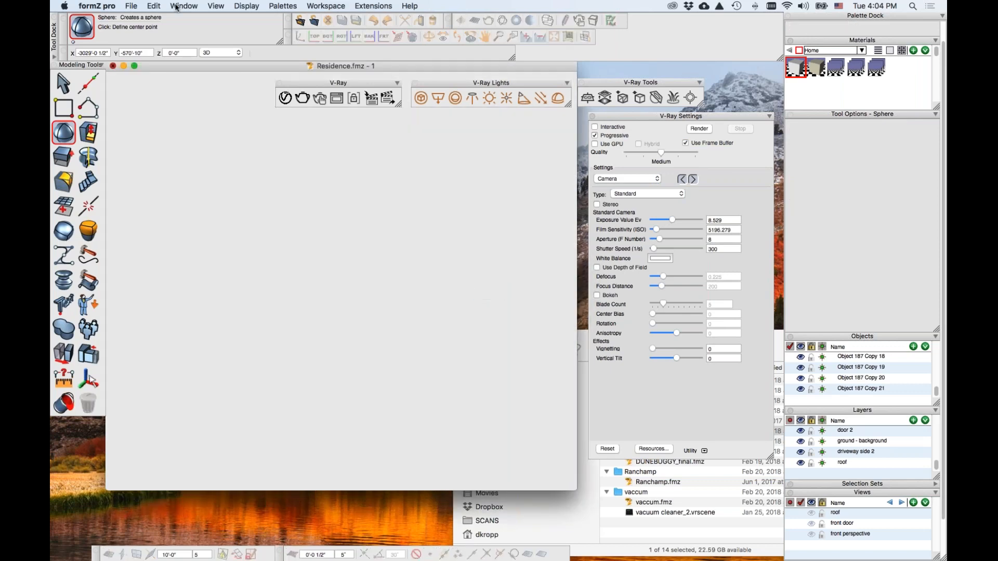
- Open the recent project Barcelona chair-2.fmz
{"action": "left_click", "coordinate": [130, 6]}
{"action": "mouse_move", "coordinate": [156, 49]}
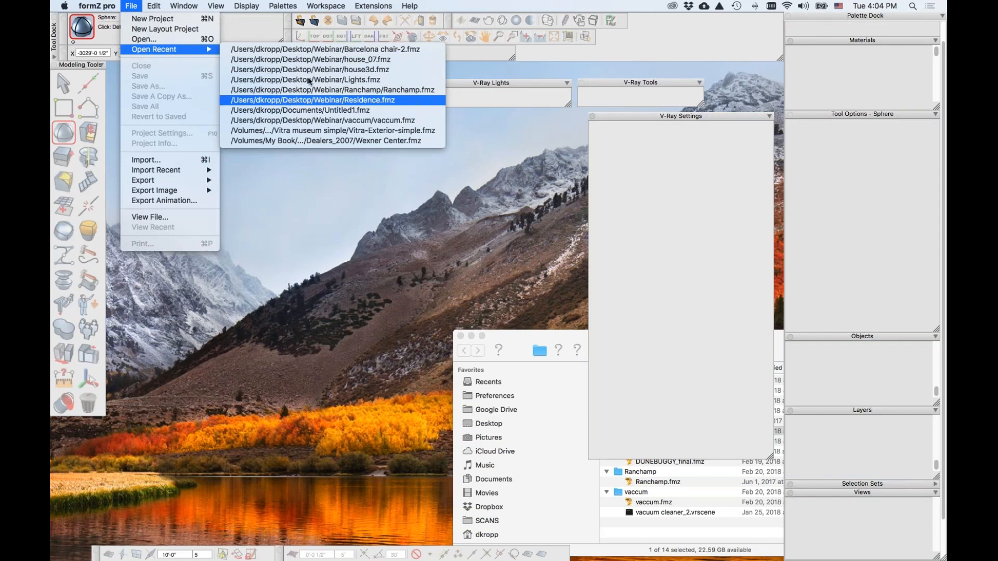
{"action": "left_click", "coordinate": [591, 179]}
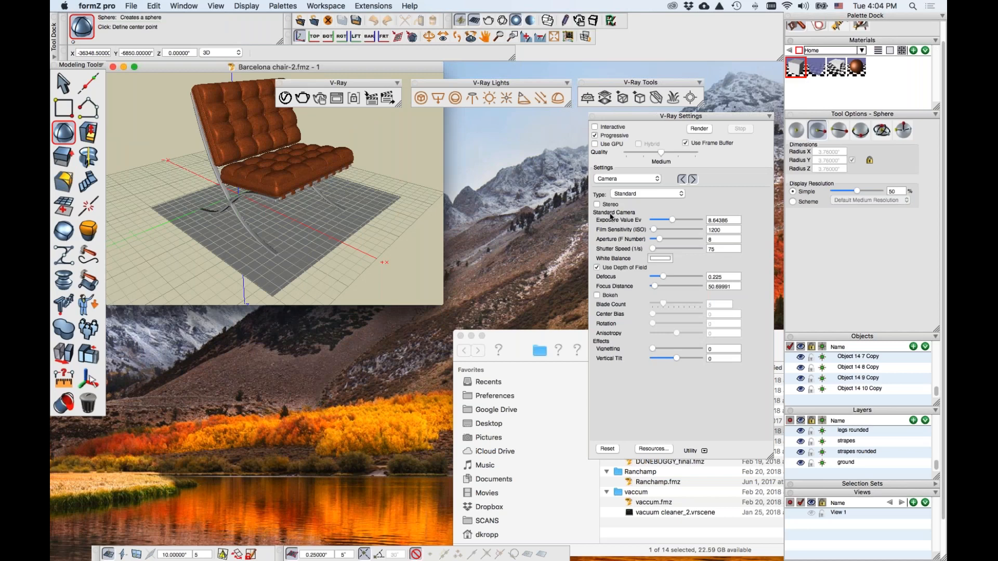
- Enable Stereo for the chair's camera, start a render, stop it and close the frame buffer
{"action": "left_click", "coordinate": [612, 205]}
{"action": "left_click", "coordinate": [699, 129]}
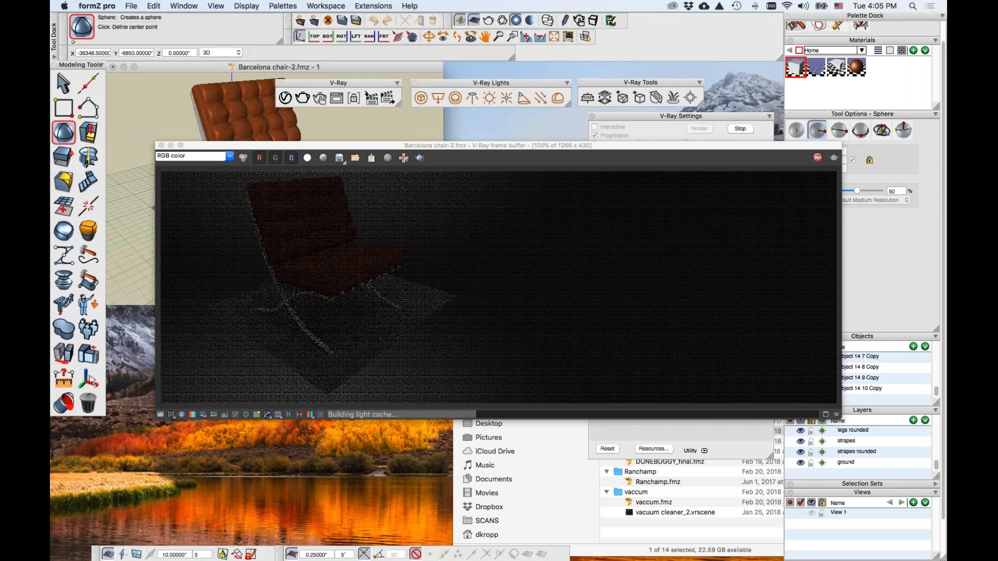
{"action": "left_click", "coordinate": [818, 159]}
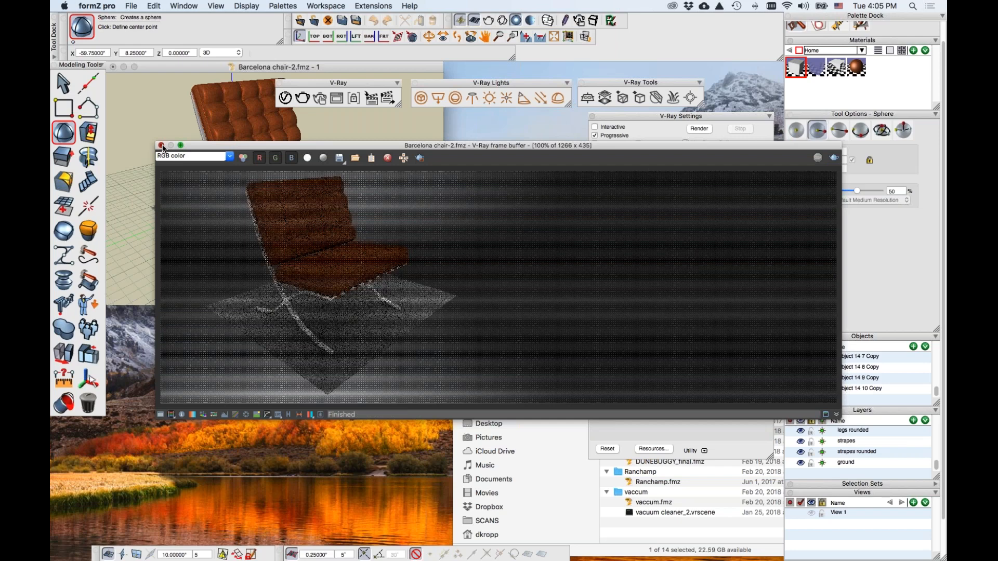
{"action": "left_click", "coordinate": [162, 145]}
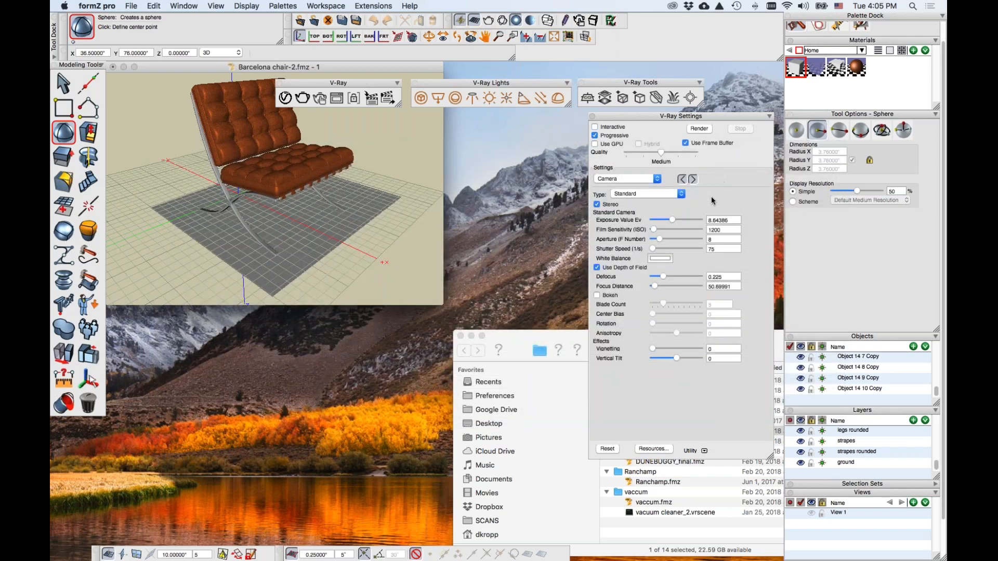
- Try the VR camera types for the chair scene, ending with VR Cube Map
{"action": "left_click", "coordinate": [641, 197]}
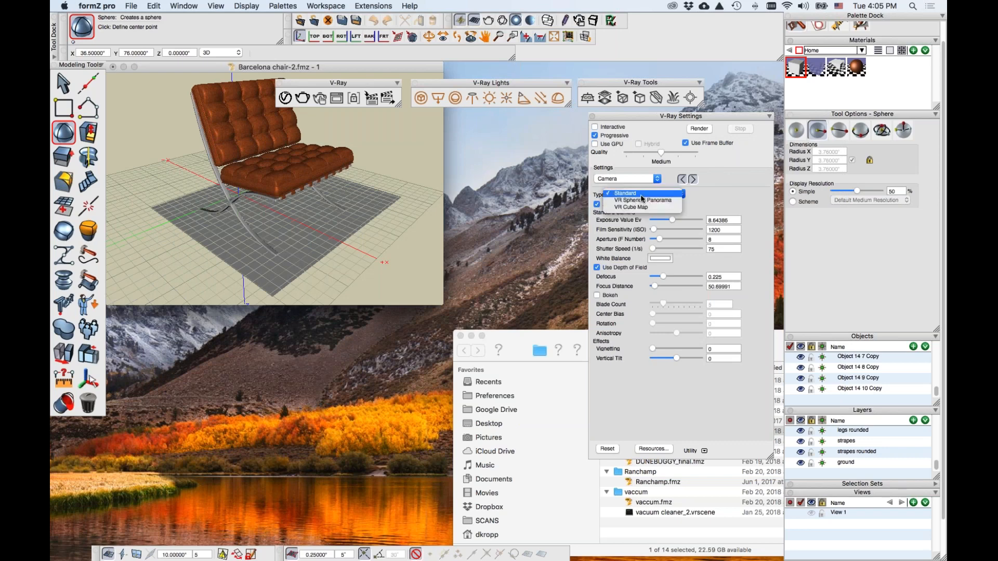
{"action": "left_click", "coordinate": [644, 200]}
{"action": "left_click", "coordinate": [647, 197]}
{"action": "left_click", "coordinate": [646, 202]}
{"action": "left_click", "coordinate": [645, 194]}
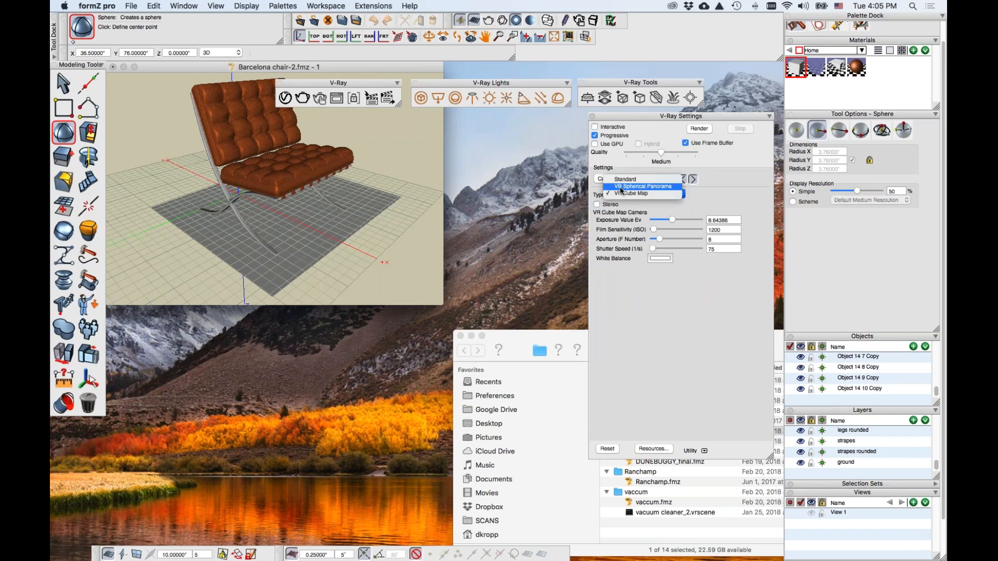
{"action": "left_click", "coordinate": [653, 194]}
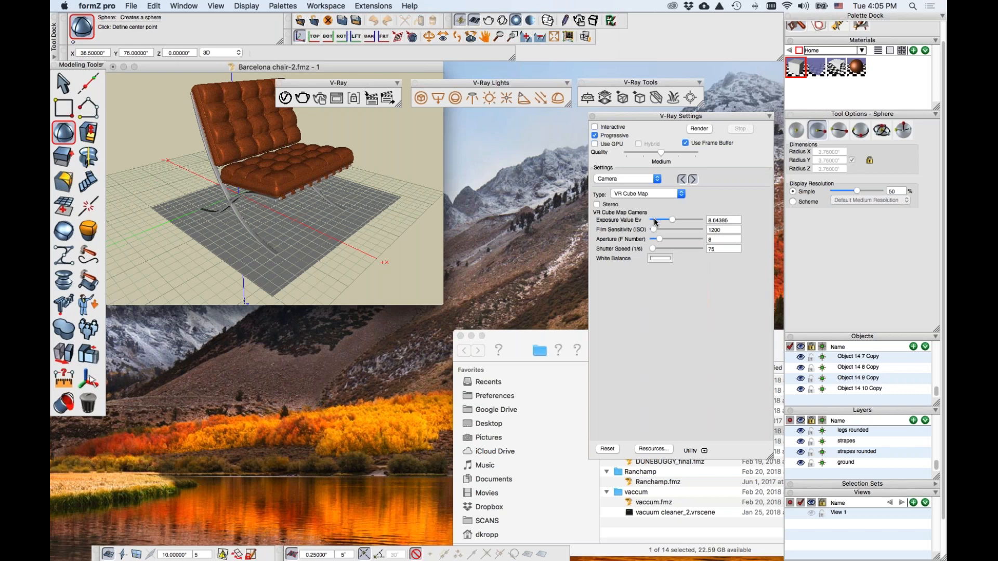
- Enlarge the cube map's render output to 5250 x 875
{"action": "left_click", "coordinate": [636, 180]}
{"action": "left_click", "coordinate": [636, 186]}
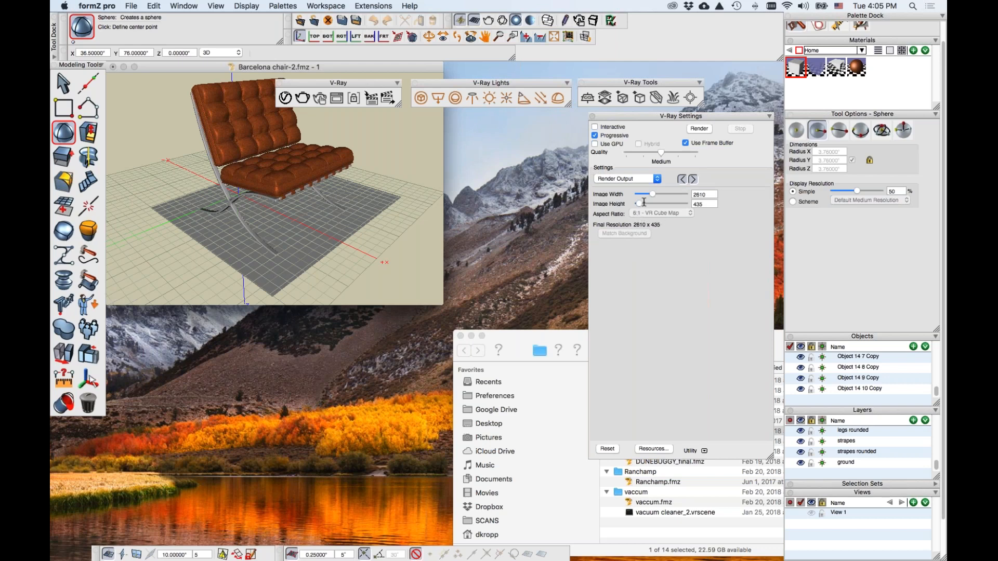
{"action": "left_click_drag", "start_coordinate": [642, 206], "coordinate": [649, 215]}
- Return to the Camera settings and set the camera type back to Standard
{"action": "left_click", "coordinate": [627, 178]}
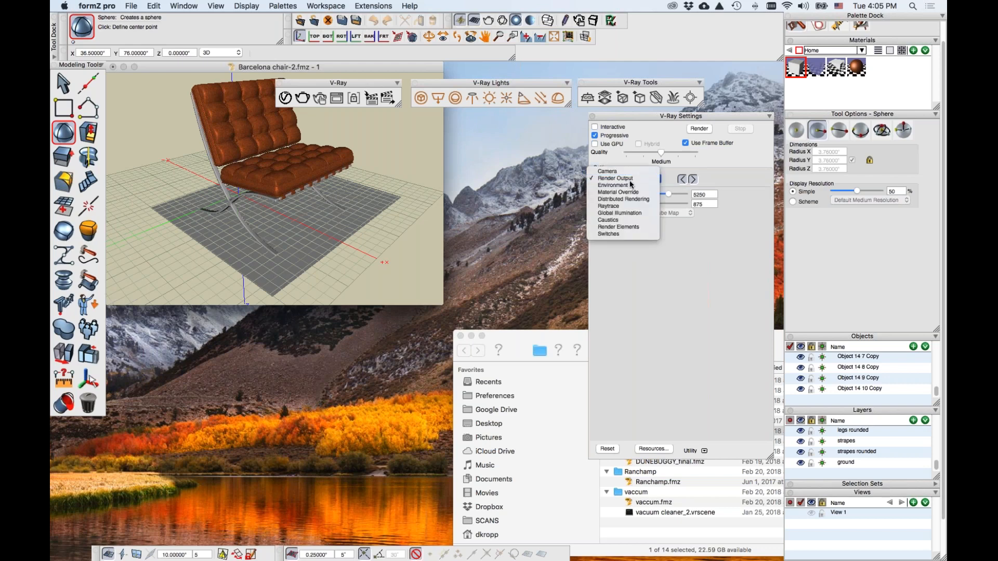
{"action": "left_click", "coordinate": [626, 195]}
{"action": "left_click", "coordinate": [626, 195]}
{"action": "left_click", "coordinate": [627, 183]}
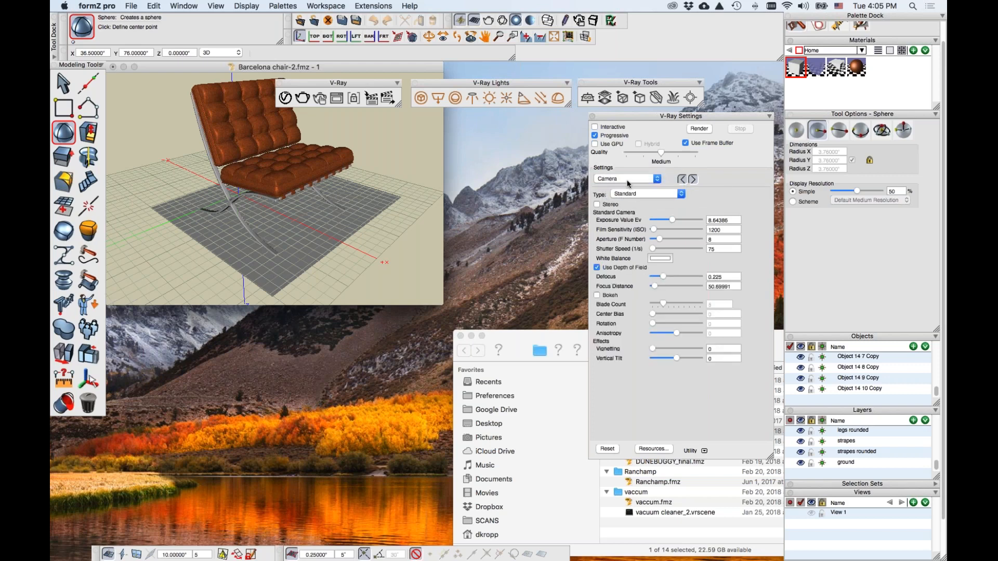
- Set the render output to the 16:9 - Wide Screen aspect ratio at 2656 x 1494
{"action": "left_click", "coordinate": [628, 178]}
{"action": "left_click", "coordinate": [629, 186]}
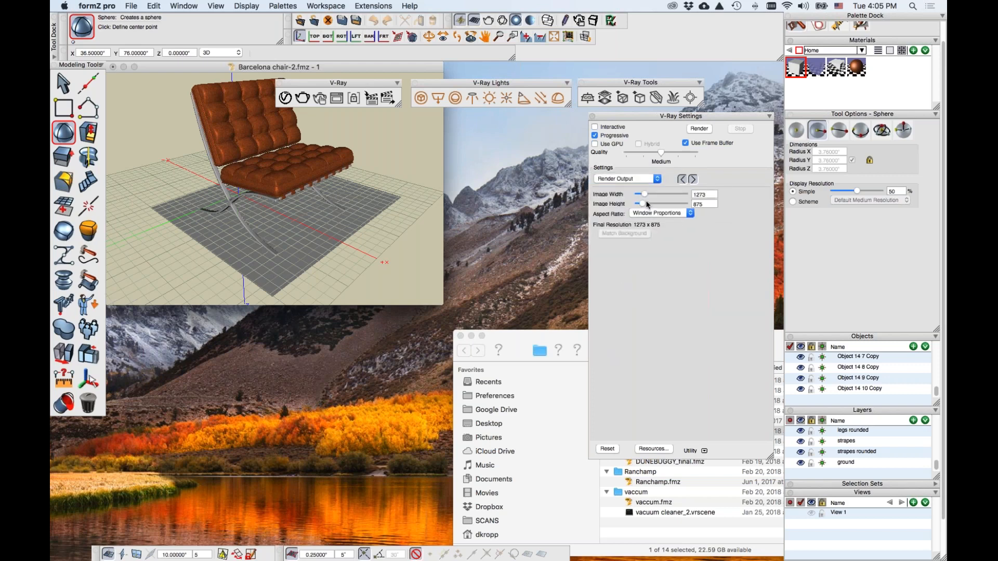
{"action": "left_click_drag", "start_coordinate": [642, 205], "coordinate": [648, 207]}
{"action": "left_click", "coordinate": [659, 214]}
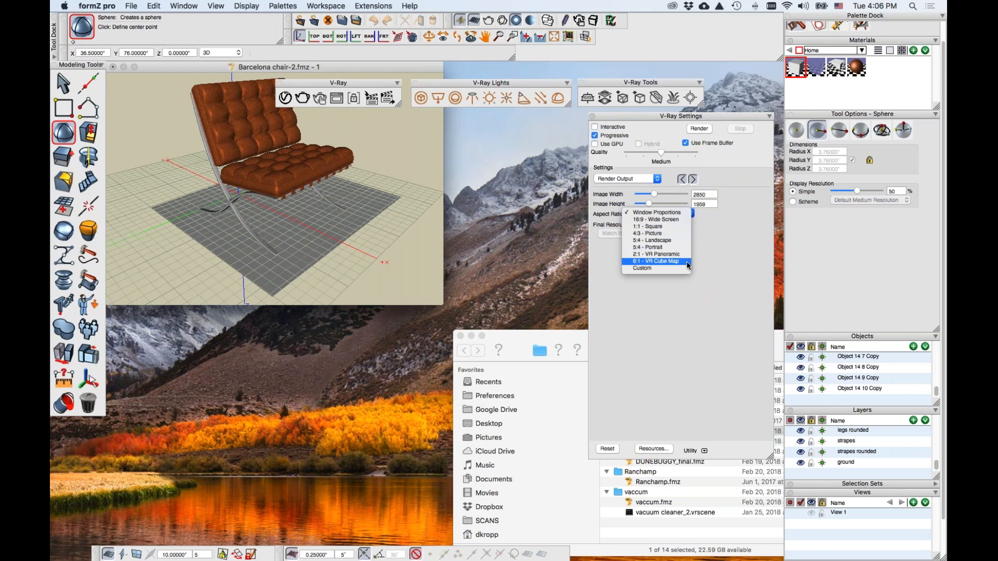
{"action": "left_click", "coordinate": [671, 219]}
{"action": "mouse_move", "coordinate": [657, 194]}
{"action": "left_mouse_down"}
{"action": "mouse_move", "coordinate": [675, 194]}
{"action": "mouse_move", "coordinate": [653, 194]}
{"action": "left_mouse_up"}
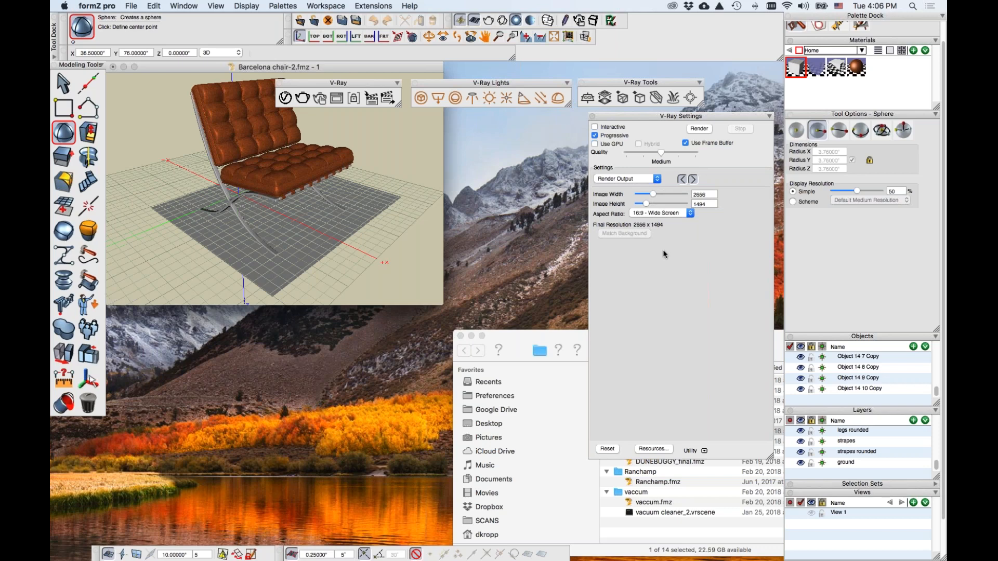
- Set the camera type to VR Cube Map and check the resulting Render Output settings
{"action": "left_click", "coordinate": [622, 179]}
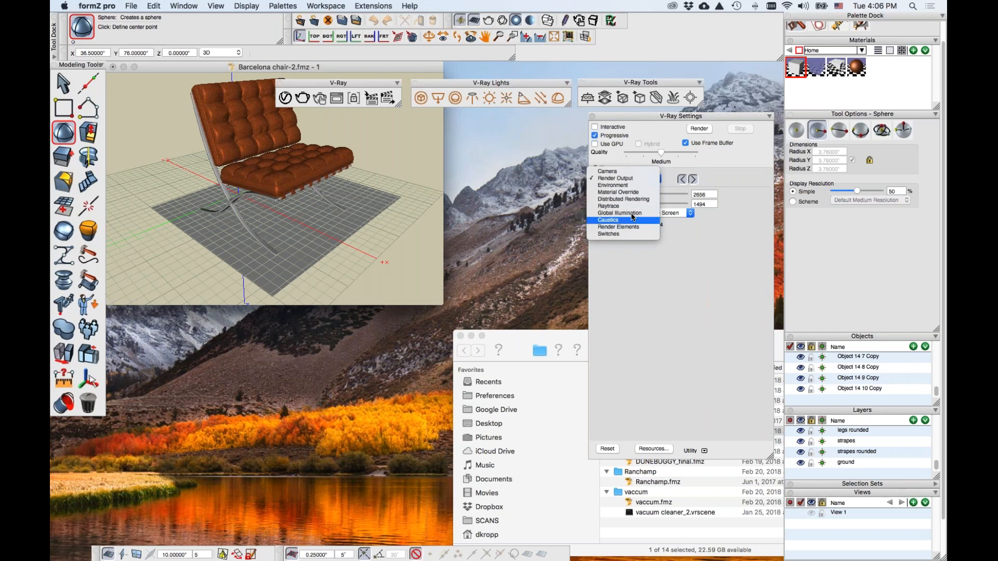
{"action": "left_click", "coordinate": [621, 172]}
{"action": "left_click", "coordinate": [637, 194]}
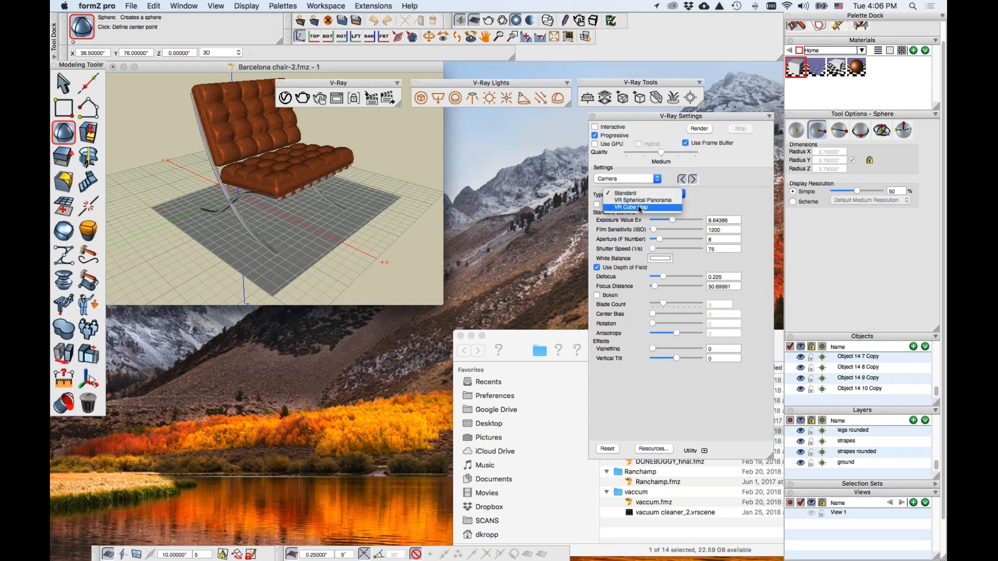
{"action": "left_click", "coordinate": [640, 207]}
{"action": "left_click", "coordinate": [634, 178]}
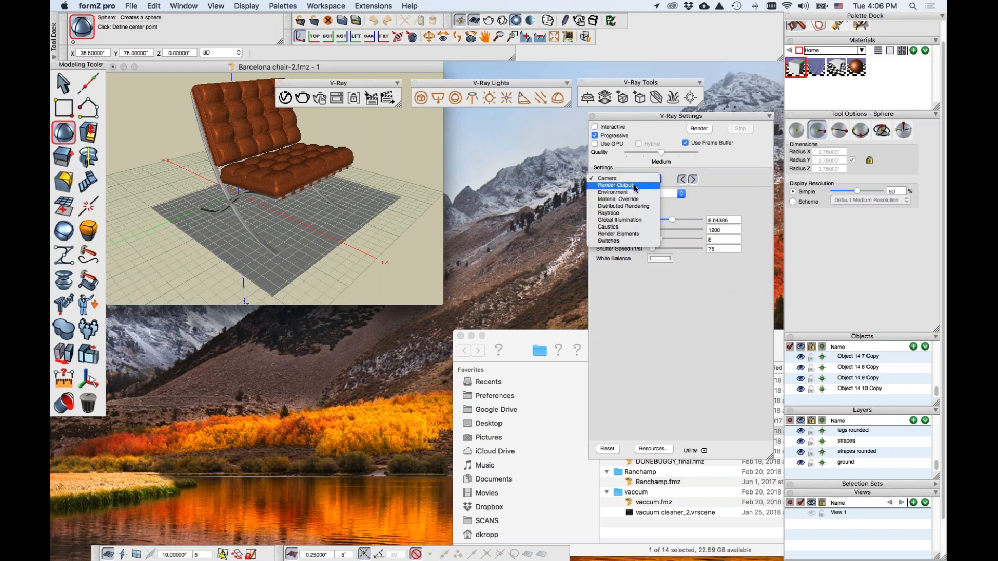
{"action": "left_click", "coordinate": [637, 189]}
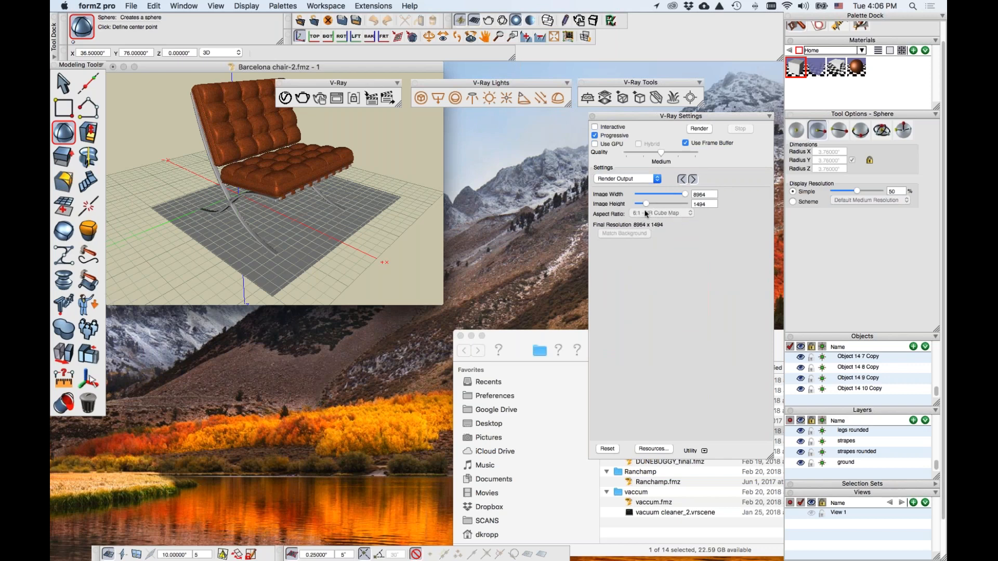
- Restore the Standard camera type and adjust the image width in the Render Output settings
{"action": "left_click", "coordinate": [629, 179]}
{"action": "left_click", "coordinate": [634, 191]}
{"action": "left_click", "coordinate": [634, 193]}
{"action": "left_click", "coordinate": [637, 180]}
{"action": "left_click", "coordinate": [625, 180]}
{"action": "left_click", "coordinate": [625, 186]}
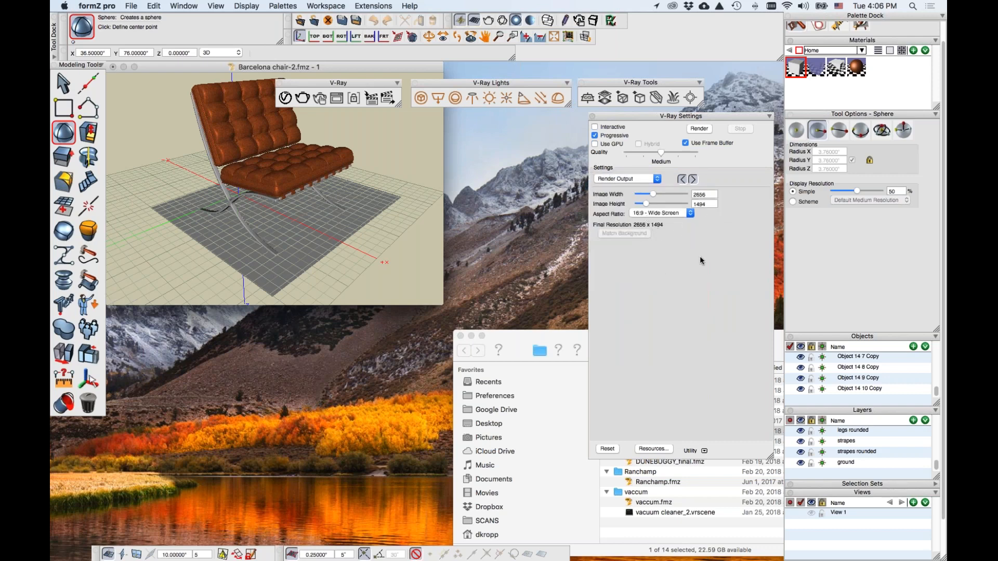
{"action": "left_click_drag", "start_coordinate": [652, 194], "coordinate": [656, 197]}
- Keep the Environment background as Color and change its color to black
{"action": "left_click", "coordinate": [693, 179]}
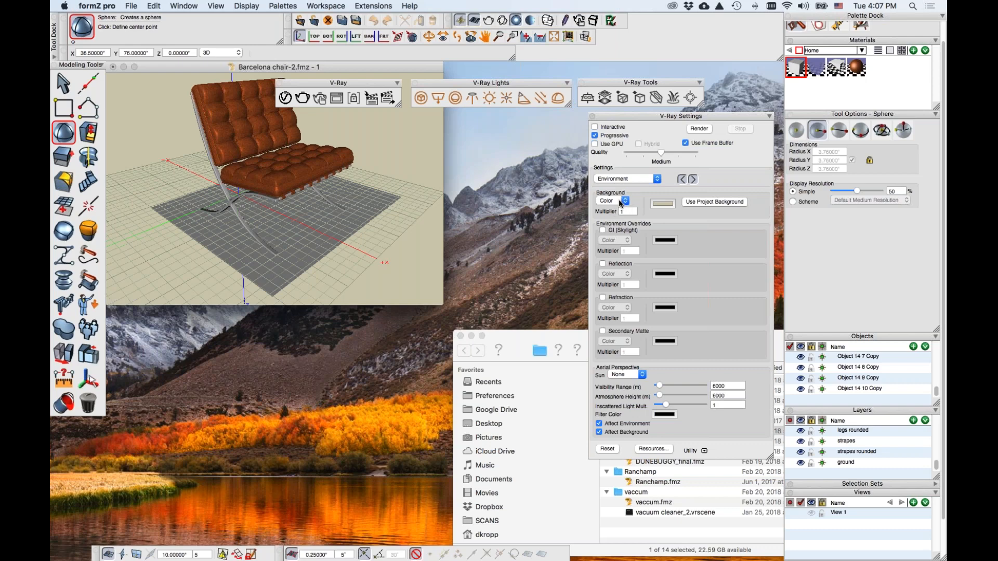
{"action": "left_click", "coordinate": [624, 200]}
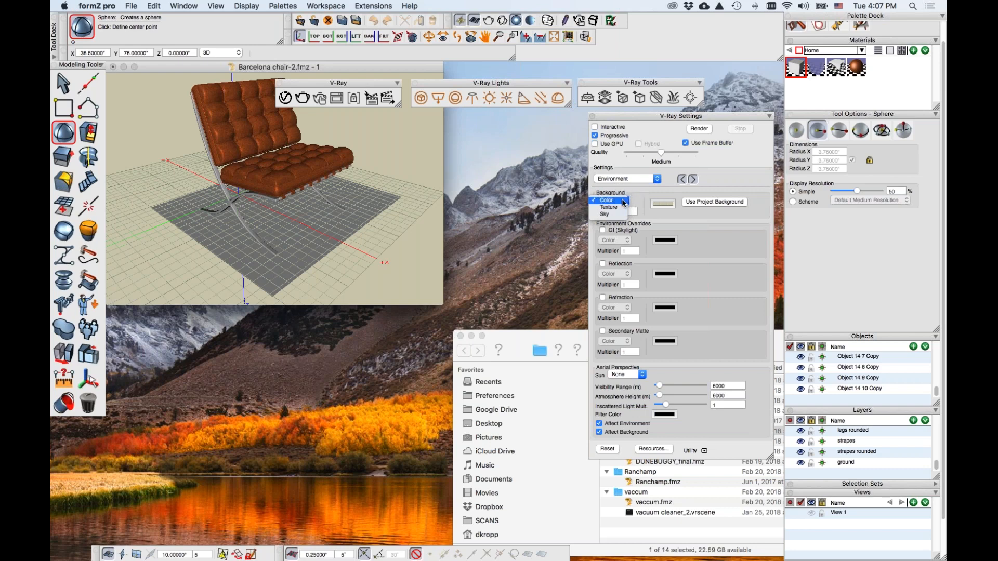
{"action": "left_click", "coordinate": [695, 197]}
{"action": "left_click", "coordinate": [663, 203]}
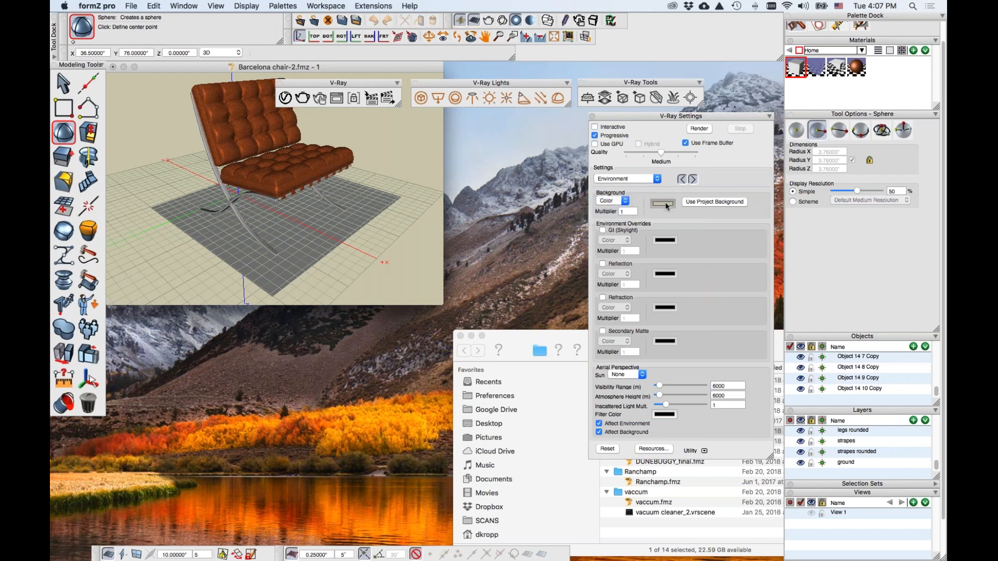
{"action": "left_click_drag", "start_coordinate": [225, 306], "coordinate": [301, 306]}
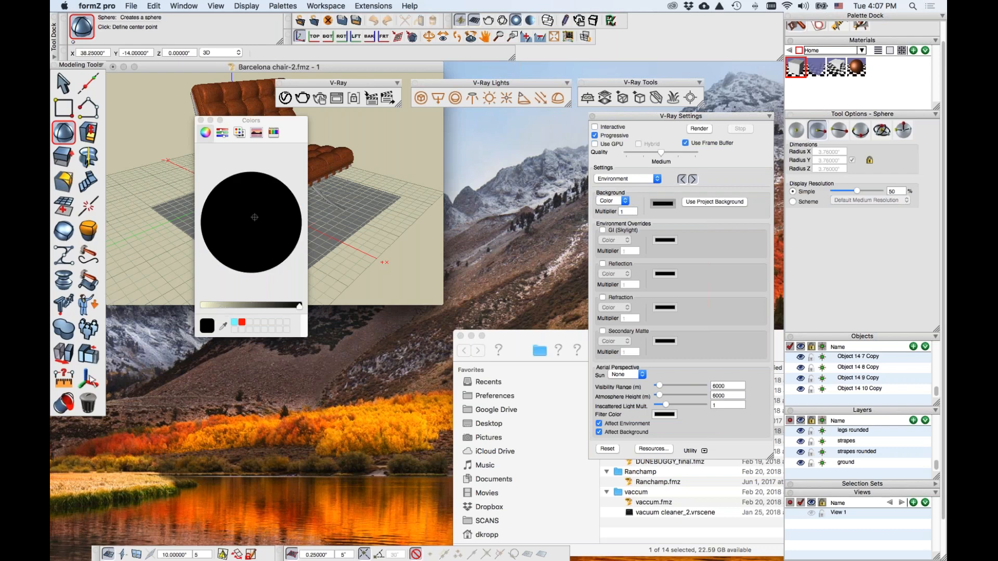
{"action": "left_click", "coordinate": [201, 121]}
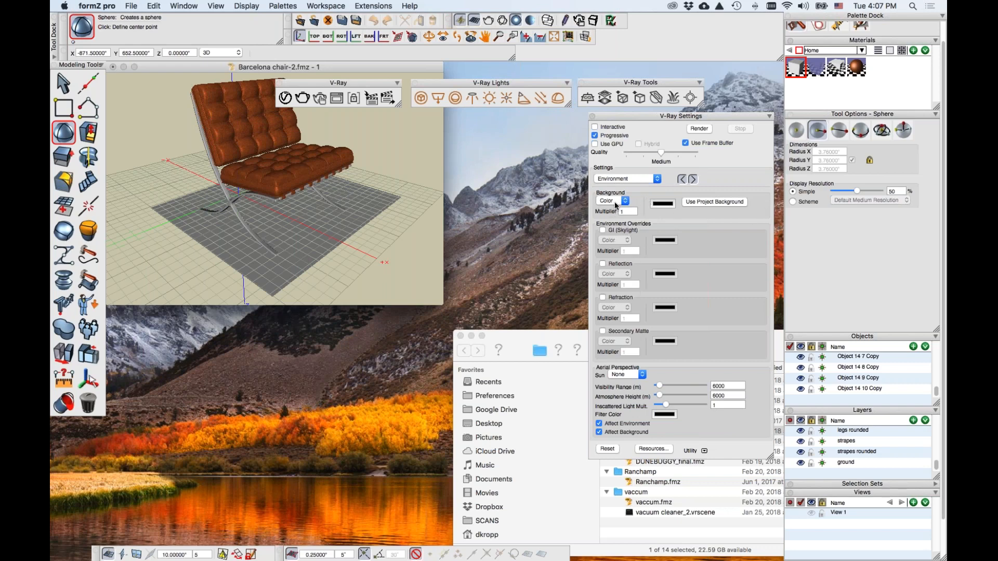
- Open the recent project Residence.fmz
{"action": "left_click", "coordinate": [131, 6]}
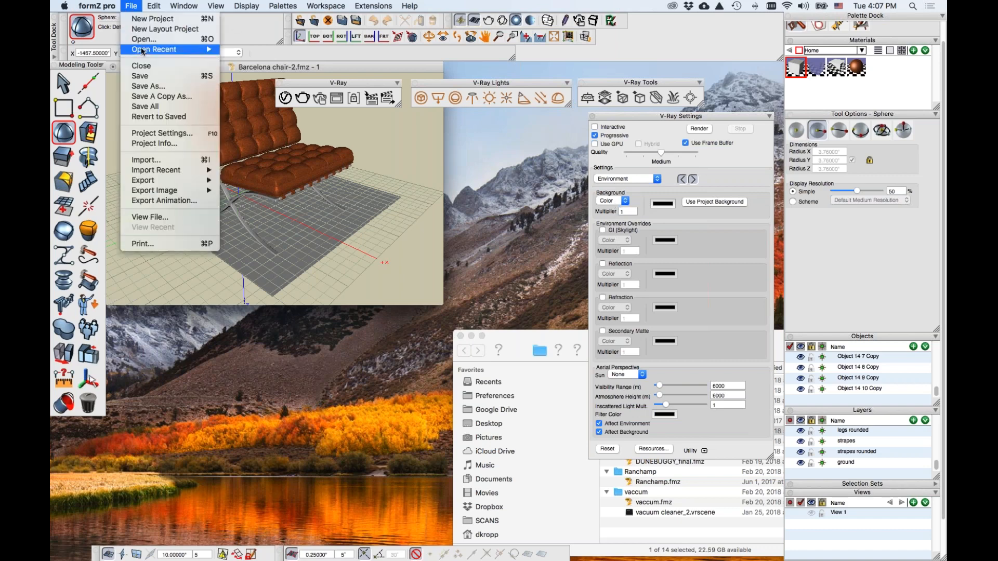
{"action": "mouse_move", "coordinate": [154, 49]}
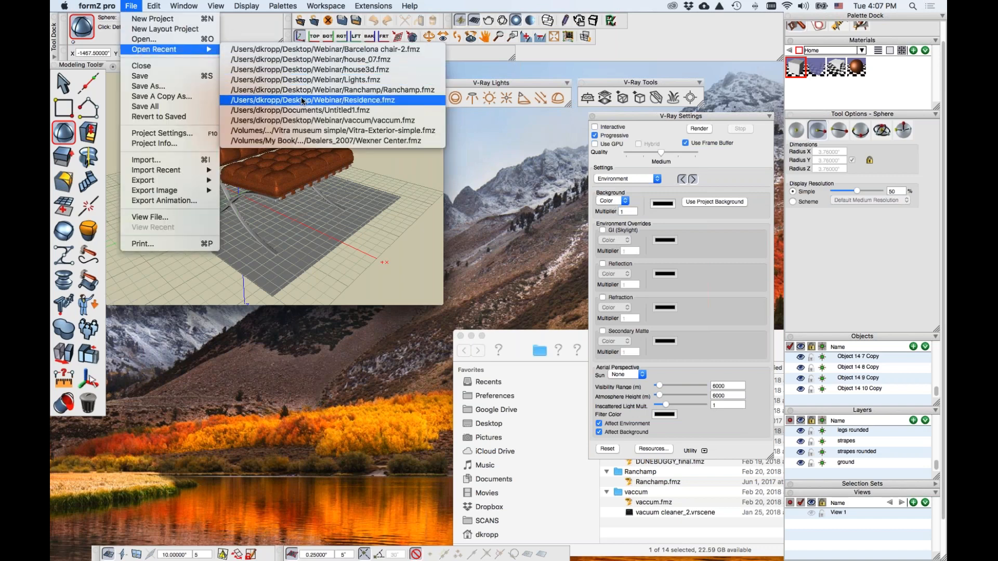
{"action": "left_click", "coordinate": [317, 98]}
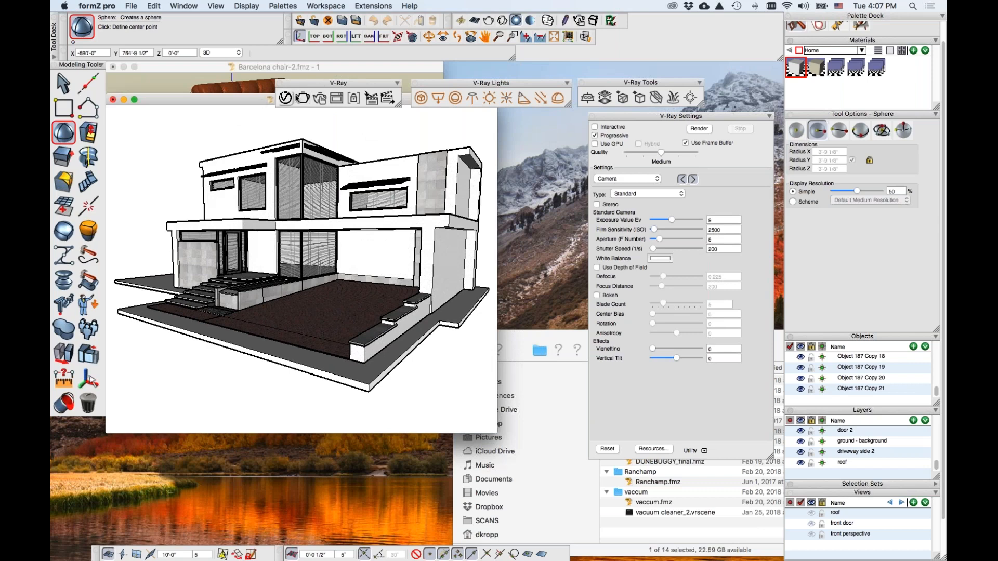
- Start a V-Ray render of the residence in the frame buffer and stop it
{"action": "left_click", "coordinate": [302, 98]}
{"action": "left_click", "coordinate": [419, 256]}
{"action": "left_click", "coordinate": [615, 373]}
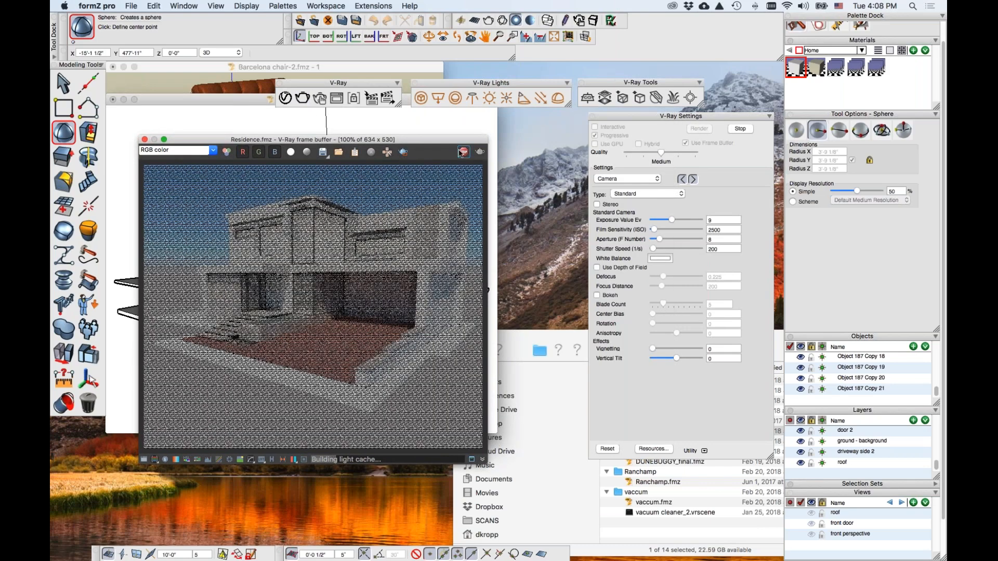
{"action": "left_click", "coordinate": [462, 152]}
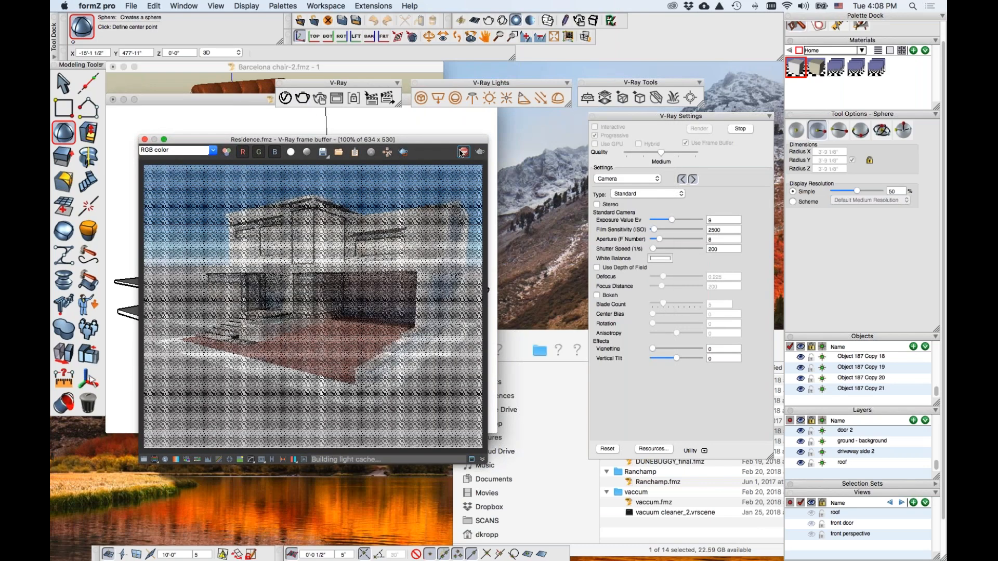
- Change the residence's Environment background from Sky to Texture and render the scene again
{"action": "left_click", "coordinate": [640, 183]}
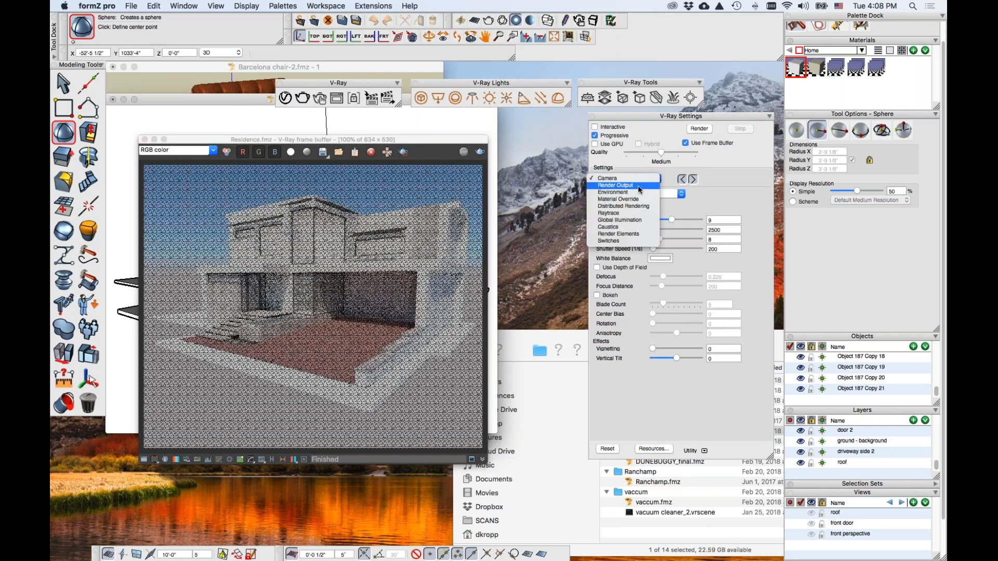
{"action": "left_click", "coordinate": [637, 193]}
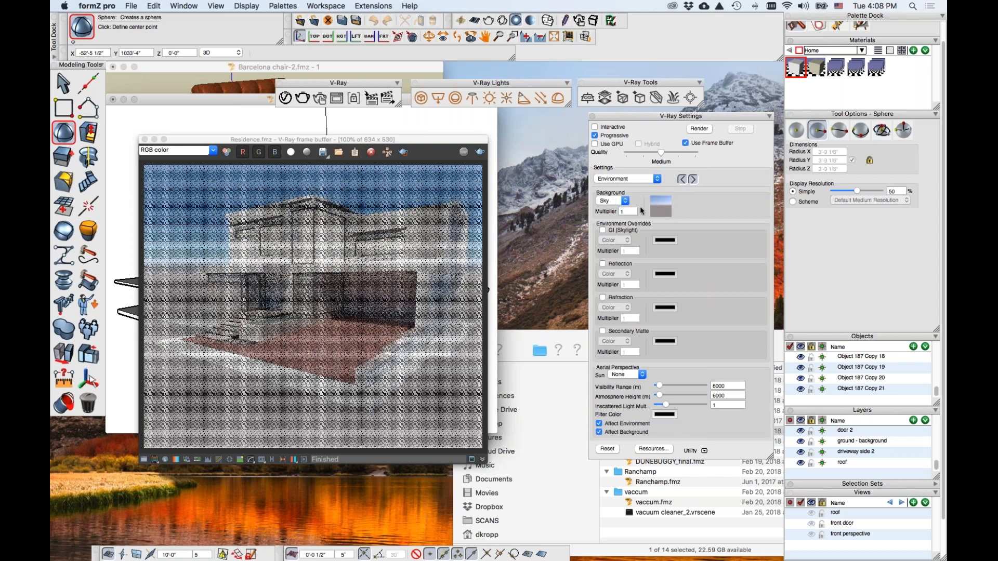
{"action": "left_click", "coordinate": [618, 202]}
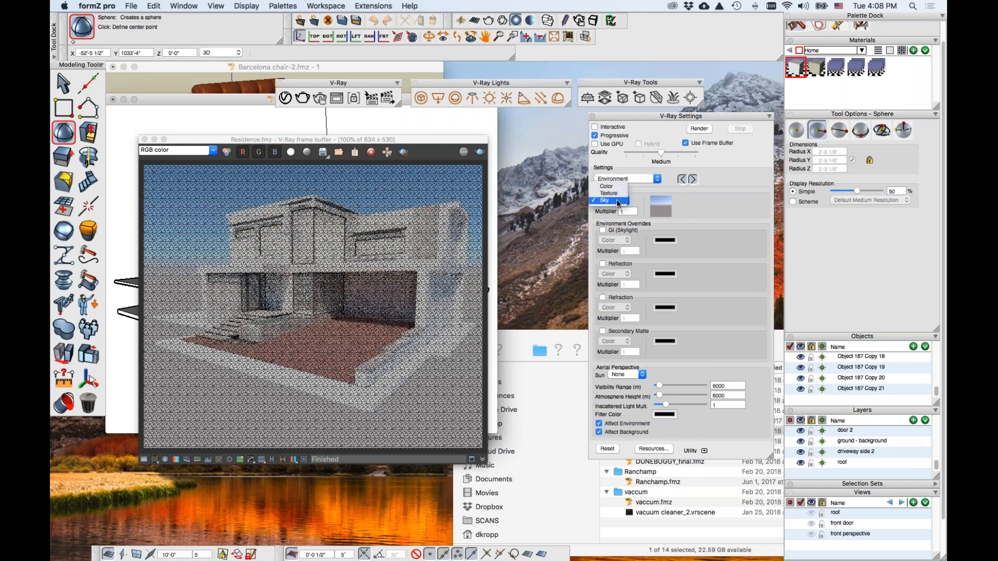
{"action": "left_click", "coordinate": [613, 209]}
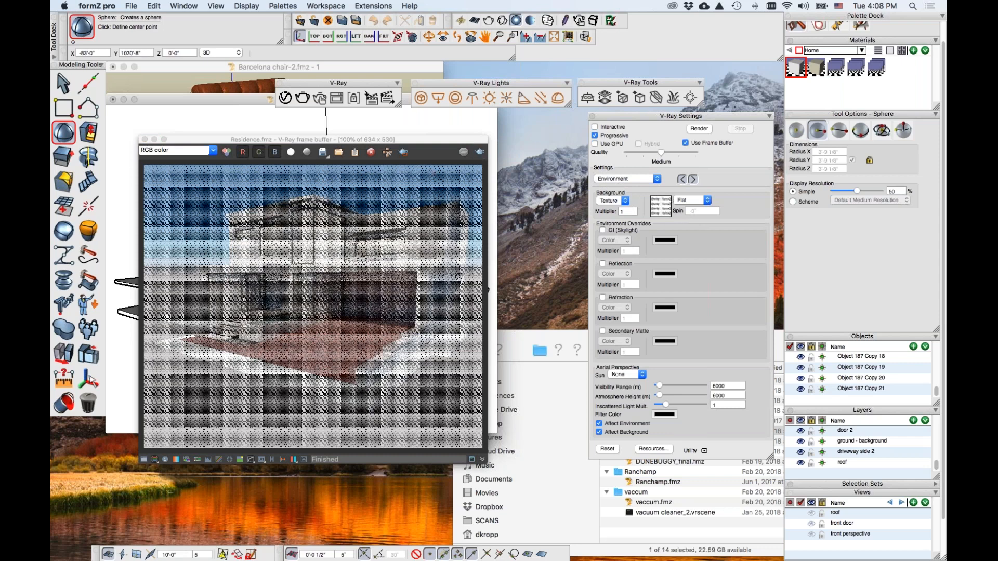
{"action": "left_click", "coordinate": [480, 152]}
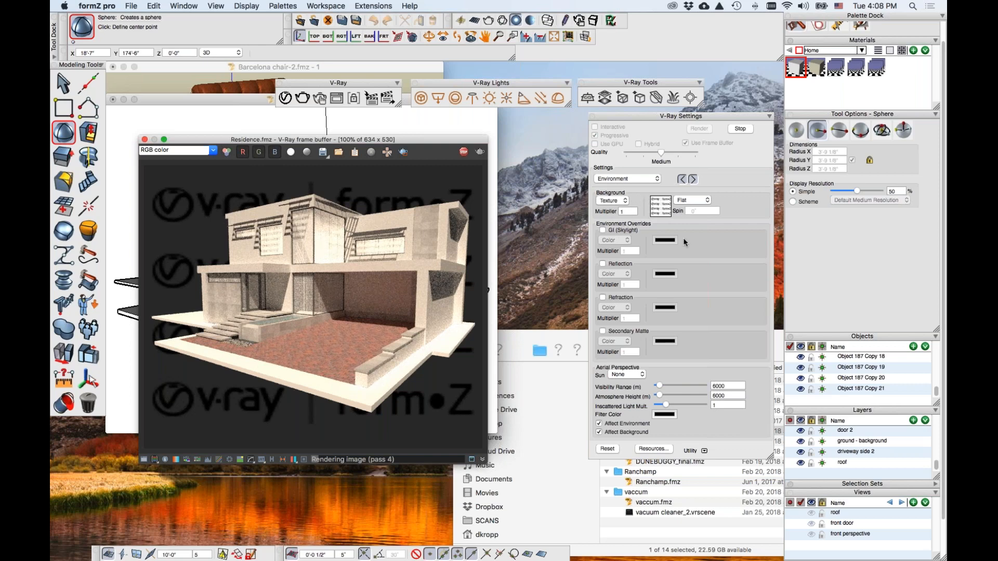
- Enable the GI (Skylight) environment override for the residence
{"action": "left_click", "coordinate": [603, 232]}
{"action": "left_click", "coordinate": [603, 231]}
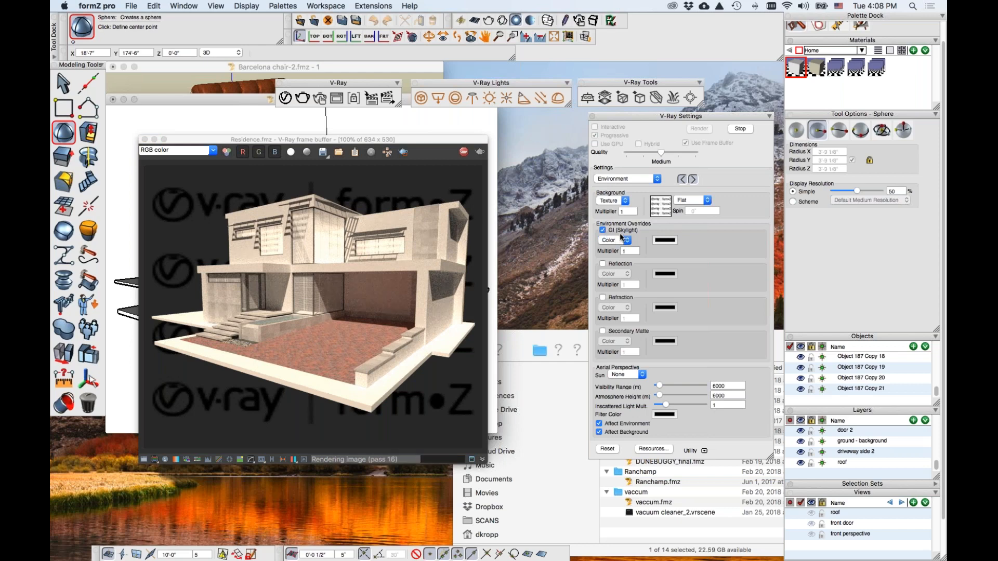
- Restart the residence render with the GI (Skylight) override active and stop it
{"action": "left_click", "coordinate": [464, 152]}
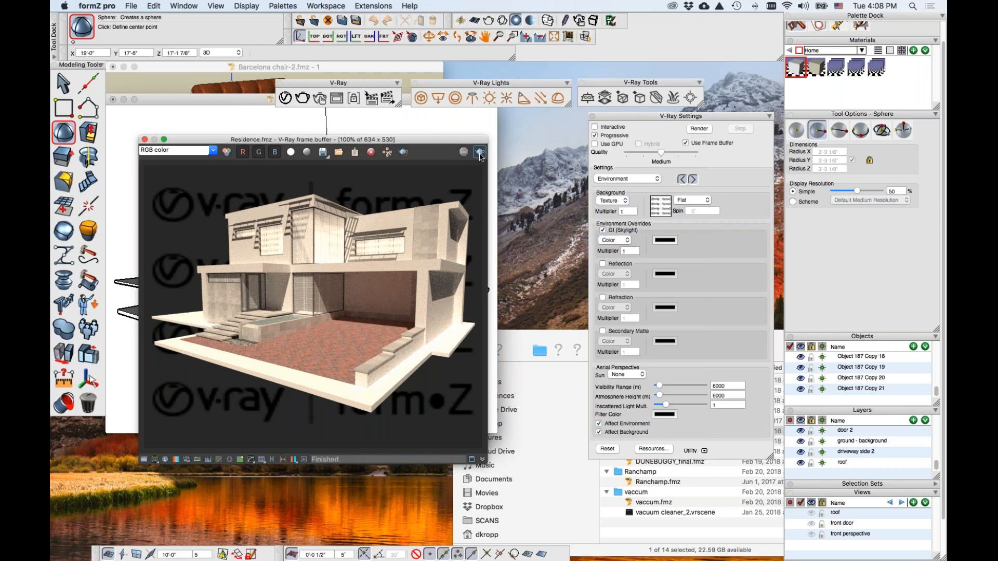
{"action": "left_click", "coordinate": [480, 153]}
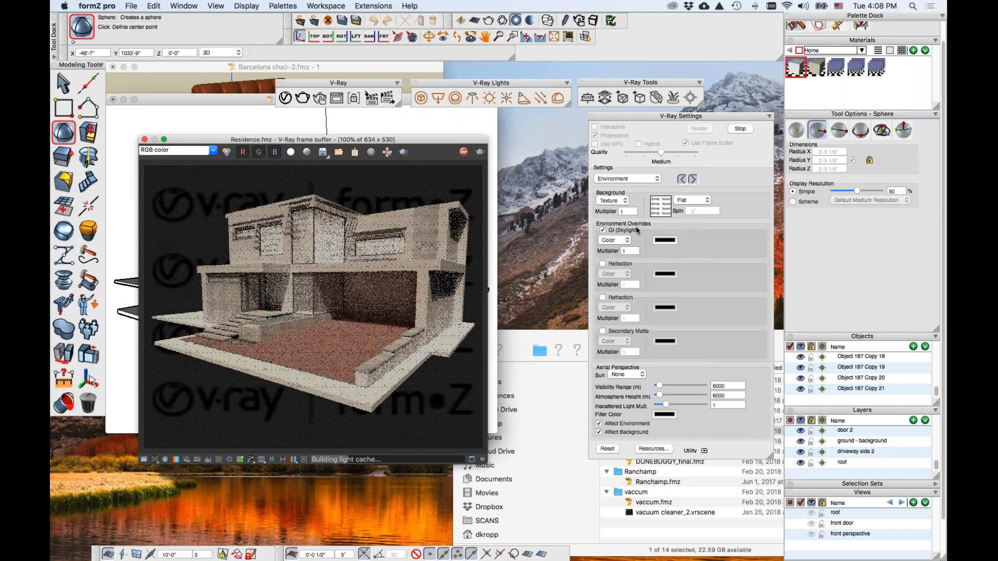
{"action": "left_click", "coordinate": [715, 249]}
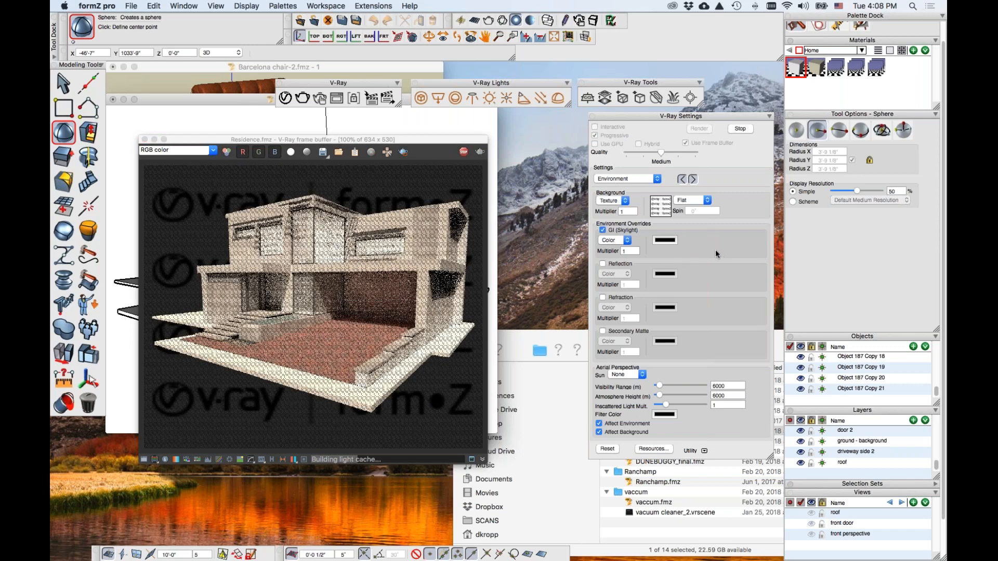
{"action": "left_click", "coordinate": [739, 128]}
- Enable the Reflection, Refraction and Secondary Matte environment overrides
{"action": "left_click", "coordinate": [603, 264]}
{"action": "left_click", "coordinate": [603, 297]}
{"action": "left_click", "coordinate": [626, 333]}
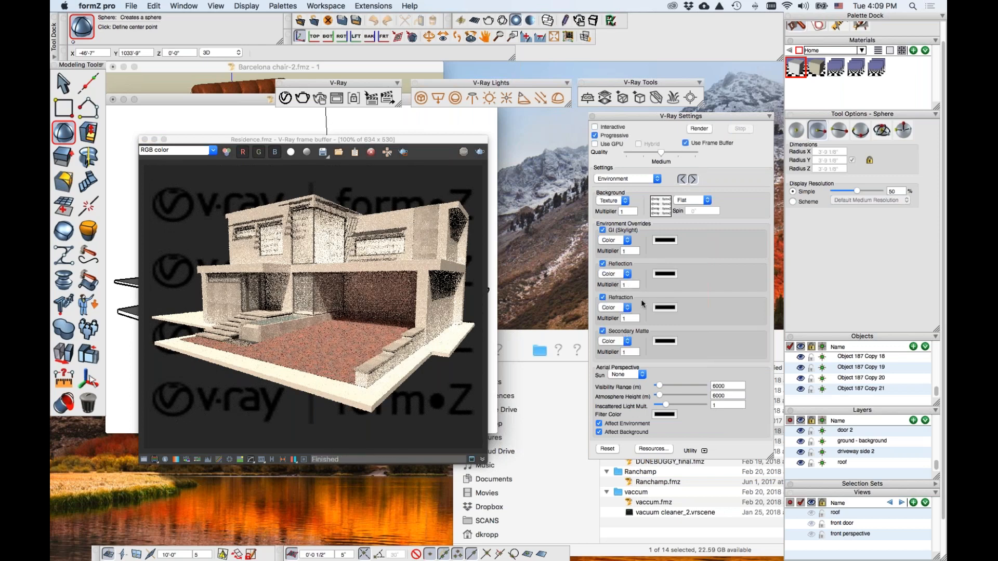
- Set the GI, Reflection, Refraction and Secondary Matte overrides to Sky and render the residence
{"action": "left_click", "coordinate": [617, 239]}
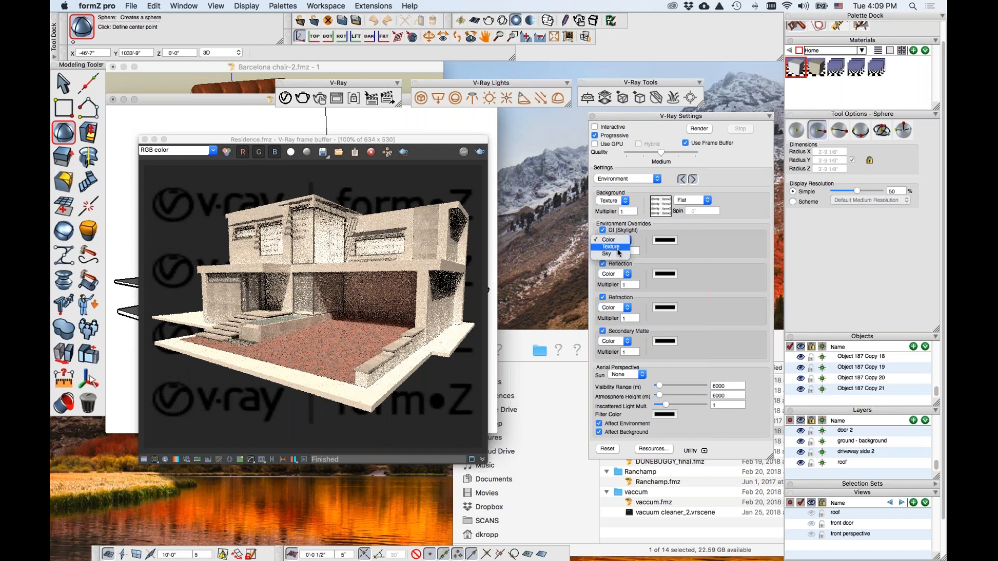
{"action": "left_click", "coordinate": [618, 249]}
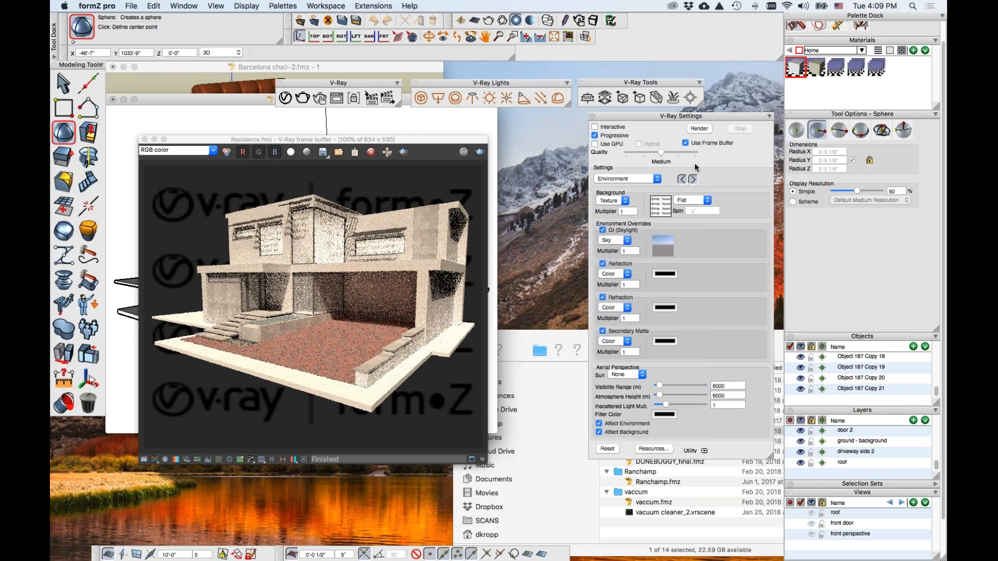
{"action": "left_click", "coordinate": [617, 278]}
{"action": "left_click", "coordinate": [613, 286]}
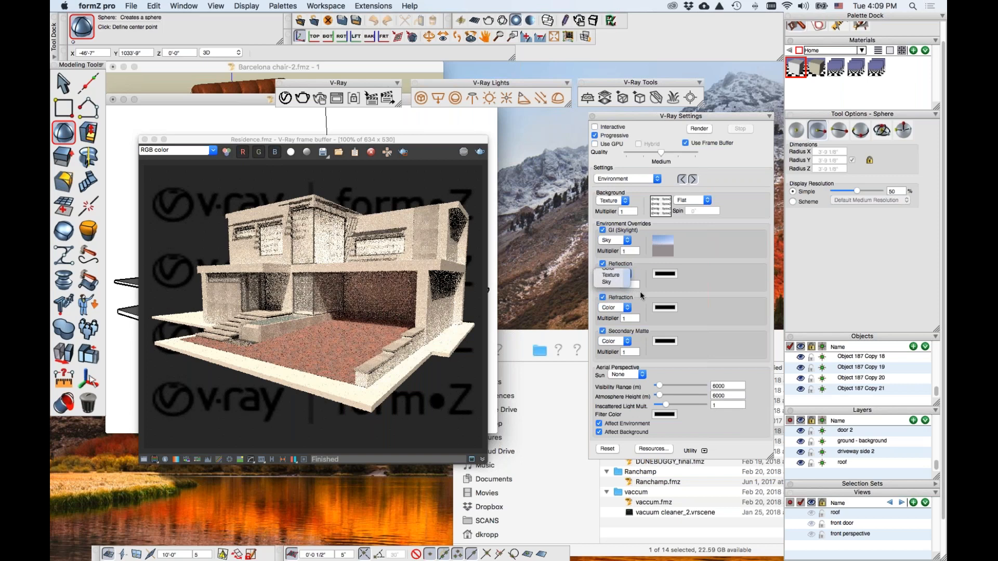
{"action": "left_click", "coordinate": [617, 308]}
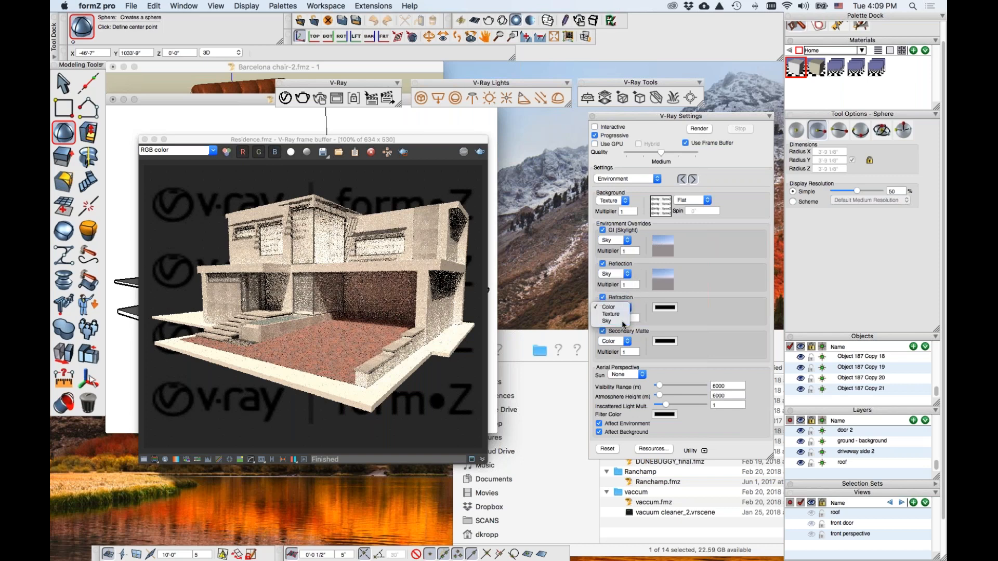
{"action": "left_click", "coordinate": [615, 318]}
{"action": "left_click", "coordinate": [617, 341]}
{"action": "left_click", "coordinate": [615, 351]}
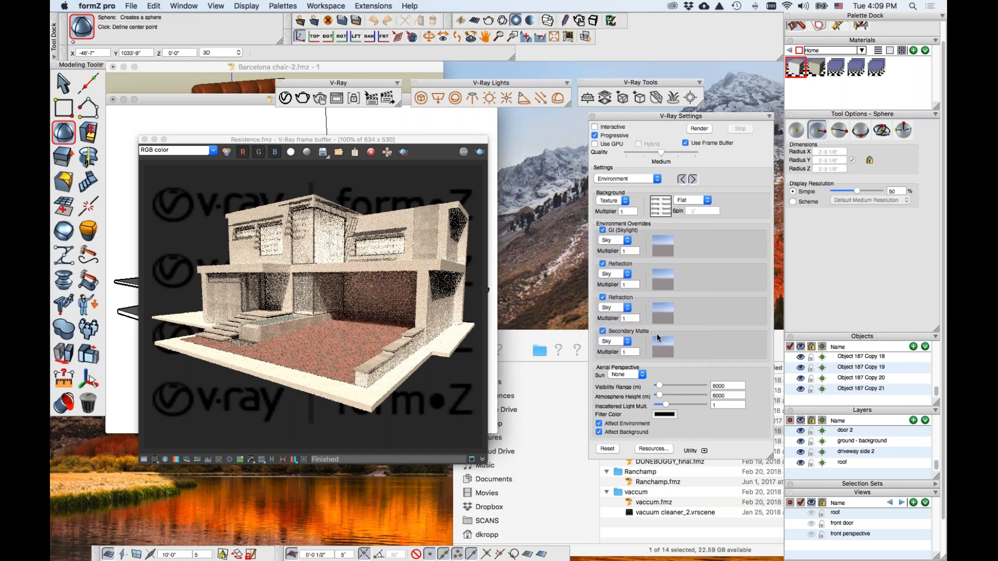
{"action": "left_click", "coordinate": [700, 128]}
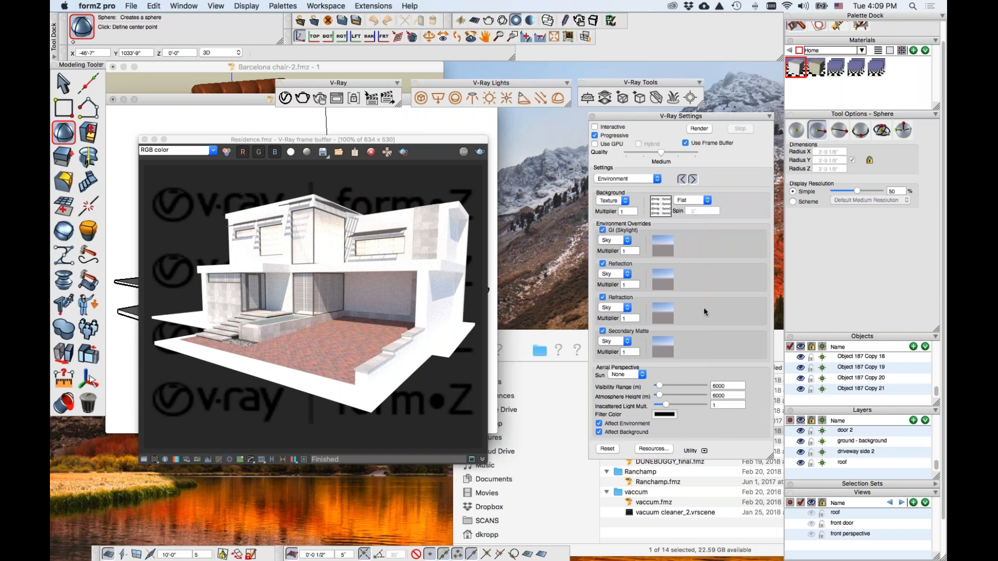
- Disable all four environment overrides, set the background to Sky and render the residence again
{"action": "left_click", "coordinate": [612, 230]}
{"action": "left_click", "coordinate": [613, 265]}
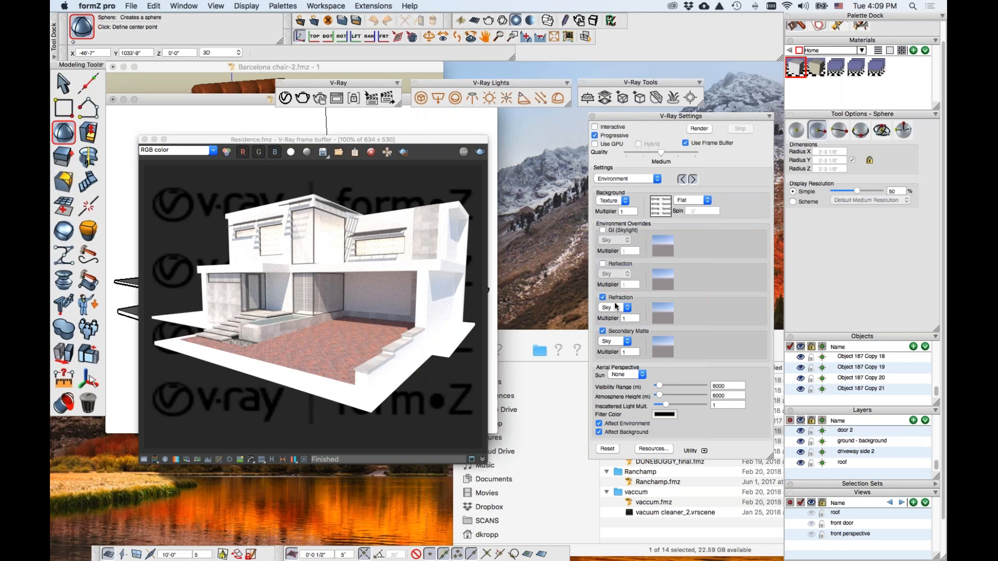
{"action": "left_click", "coordinate": [603, 331]}
{"action": "left_click", "coordinate": [611, 201]}
{"action": "left_click", "coordinate": [610, 206]}
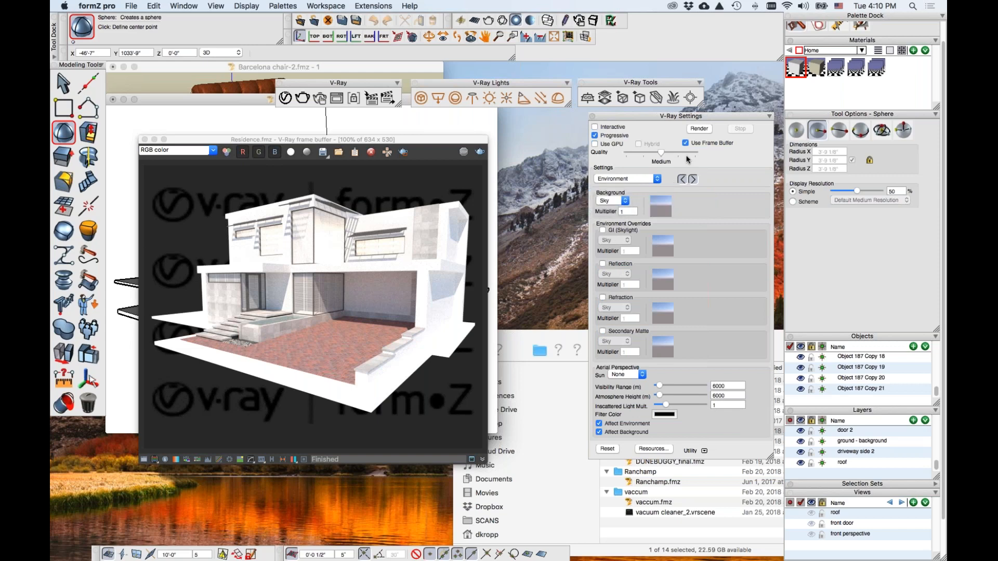
{"action": "left_click", "coordinate": [699, 130]}
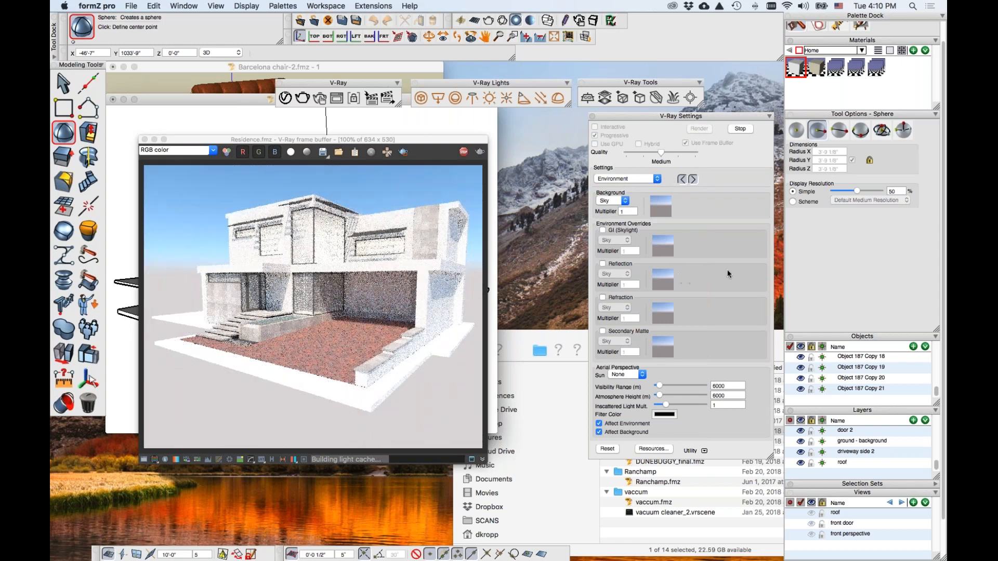
- Enable the Material Override with Basic opaque materials and render the residence with it
{"action": "left_click", "coordinate": [647, 179]}
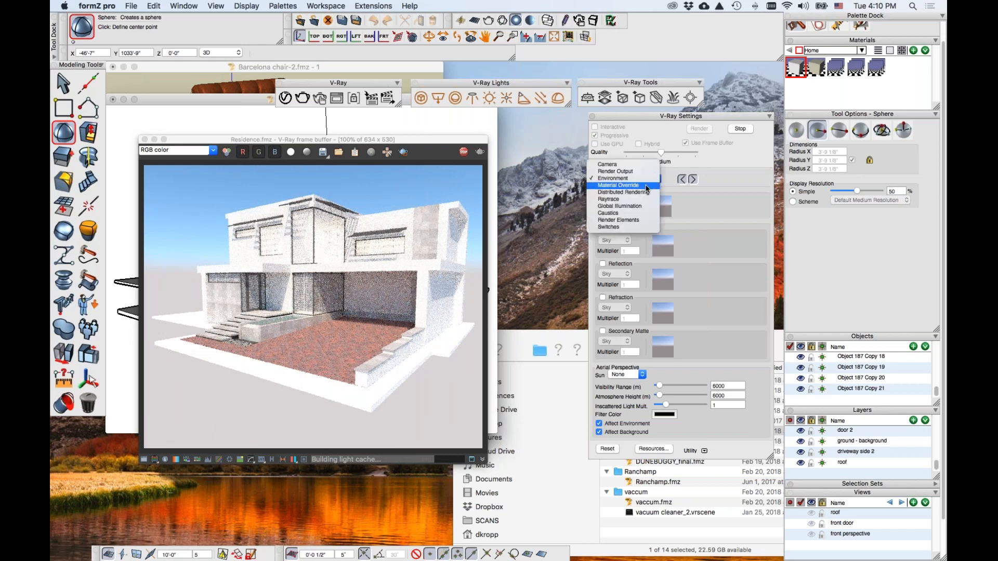
{"action": "left_click", "coordinate": [646, 186]}
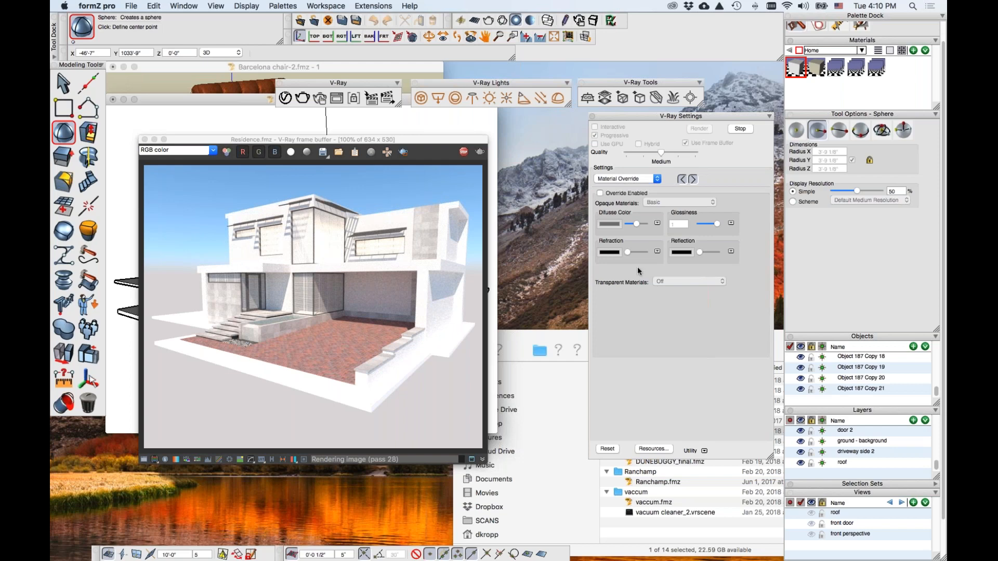
{"action": "left_click", "coordinate": [623, 194]}
{"action": "left_click", "coordinate": [732, 130]}
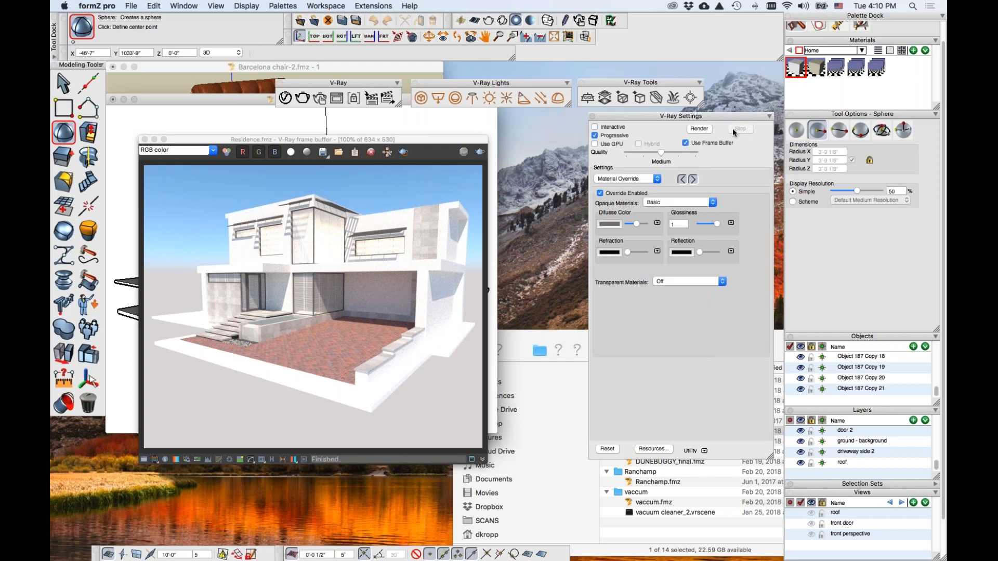
{"action": "left_click", "coordinate": [700, 129]}
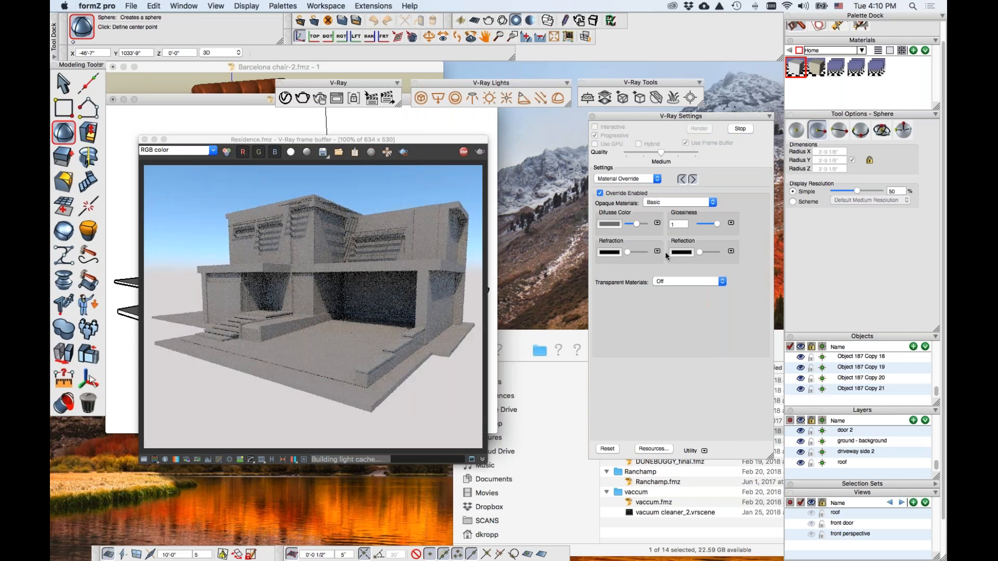
- Set the override's Transparent Materials to Basic and restart the render
{"action": "left_click", "coordinate": [668, 281]}
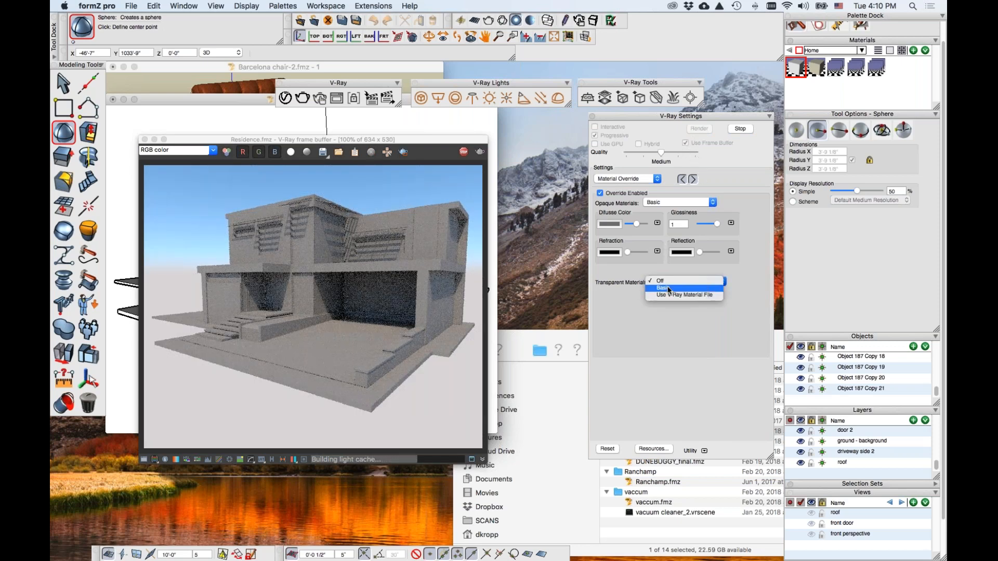
{"action": "left_click", "coordinate": [669, 288]}
{"action": "left_click_drag", "start_coordinate": [644, 306], "coordinate": [649, 331]}
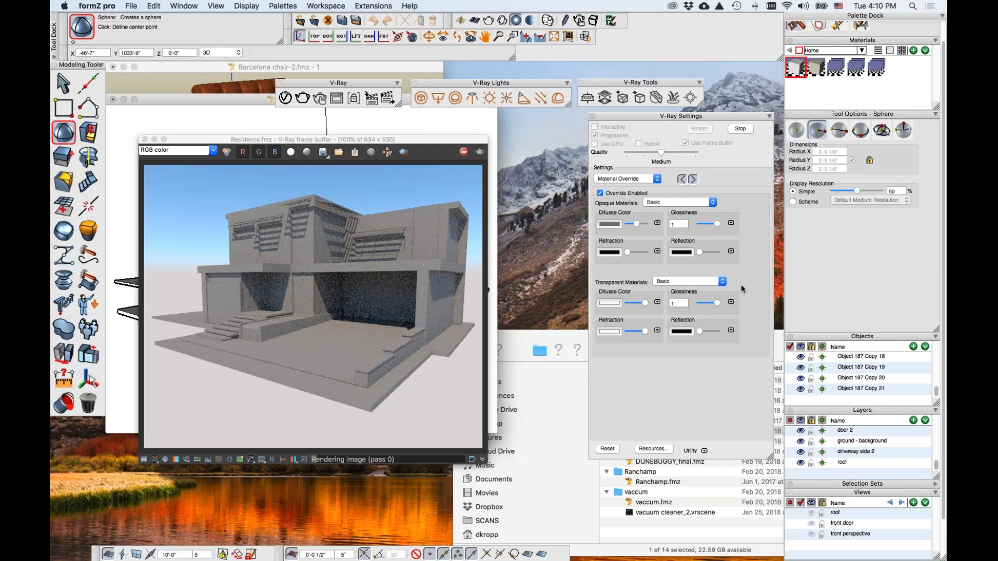
{"action": "left_click", "coordinate": [739, 129]}
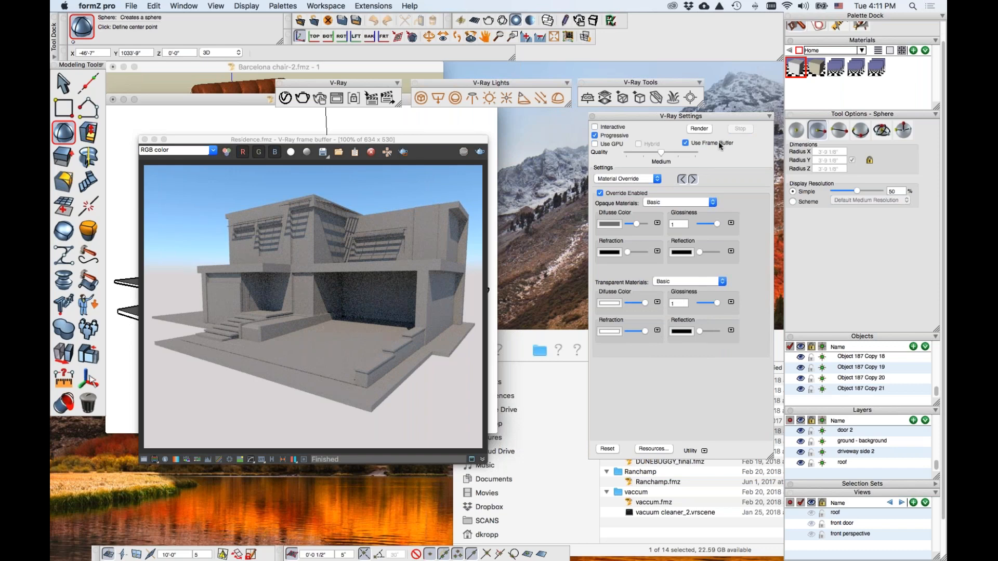
{"action": "left_click", "coordinate": [699, 128]}
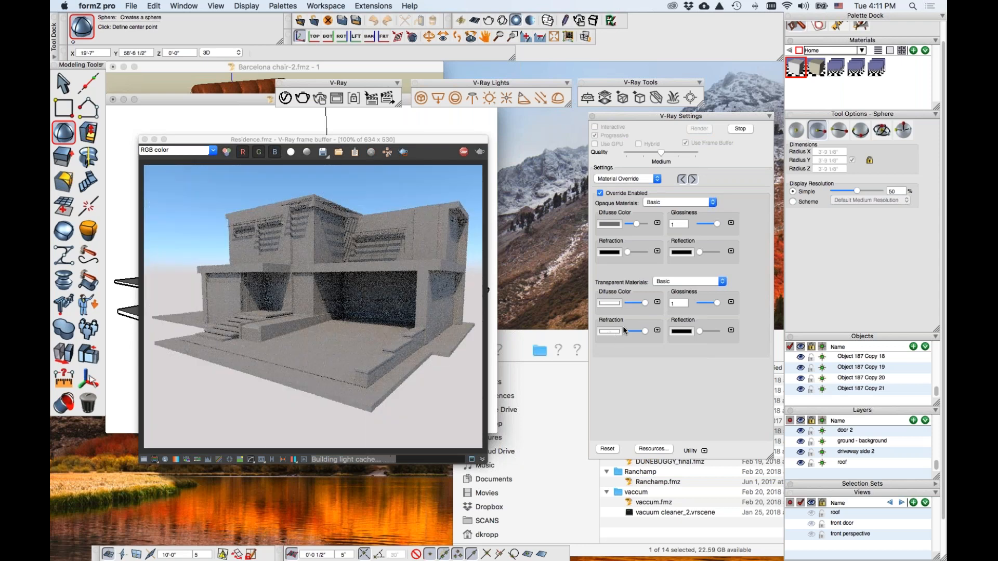
- Switch the override's Transparent Materials back to Off and restart the render
{"action": "left_click", "coordinate": [669, 280]}
{"action": "left_click", "coordinate": [671, 271]}
{"action": "left_click", "coordinate": [734, 129]}
{"action": "left_click", "coordinate": [699, 129]}
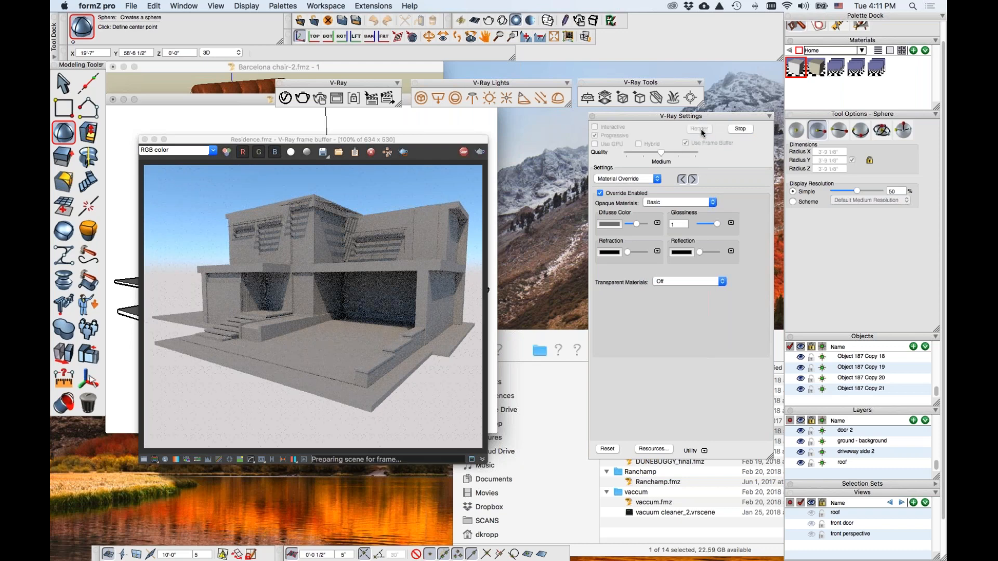
- Change the opaque override's Diffuse Color to bright red and render the residence
{"action": "left_click", "coordinate": [610, 224]}
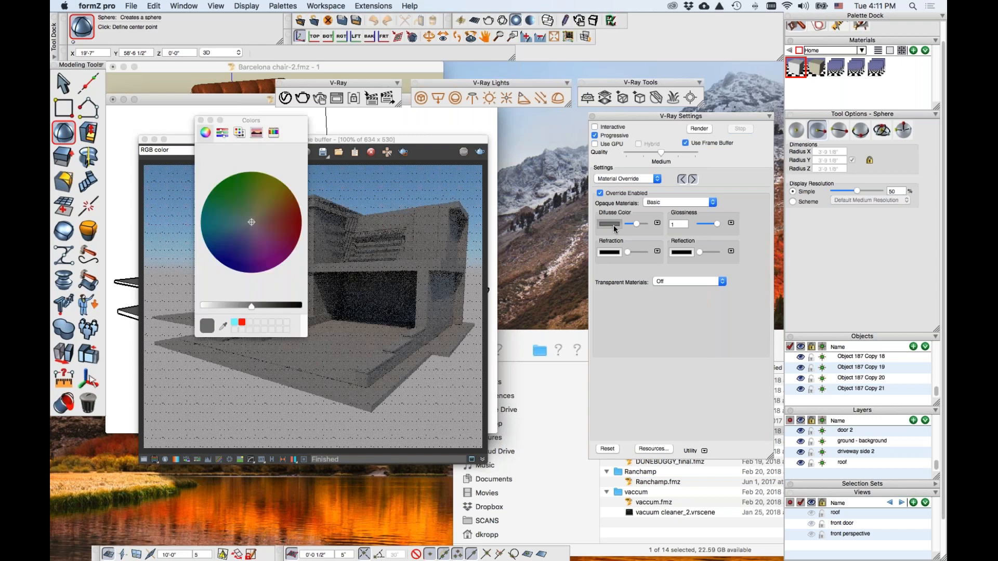
{"action": "left_click", "coordinate": [295, 225]}
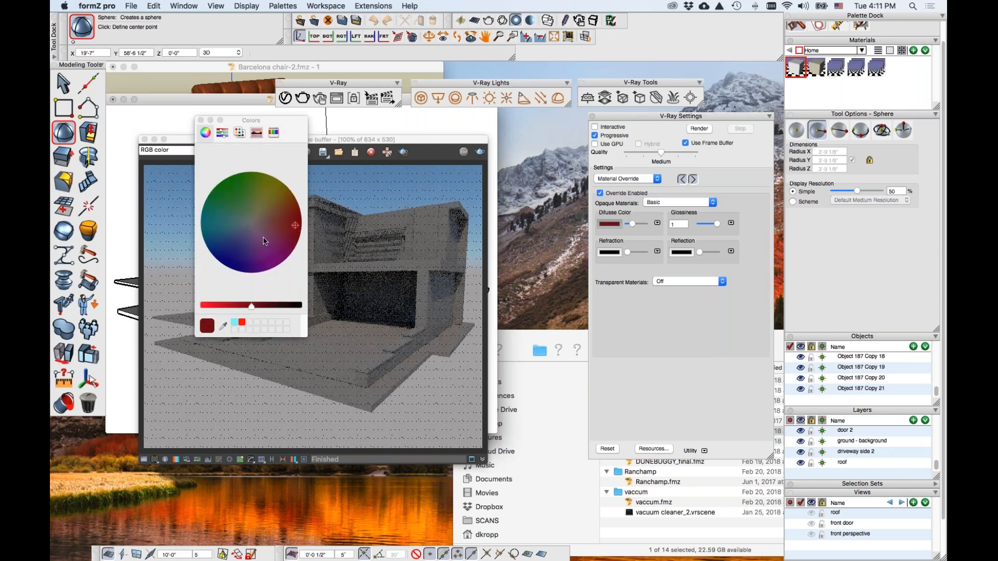
{"action": "left_click", "coordinate": [211, 307]}
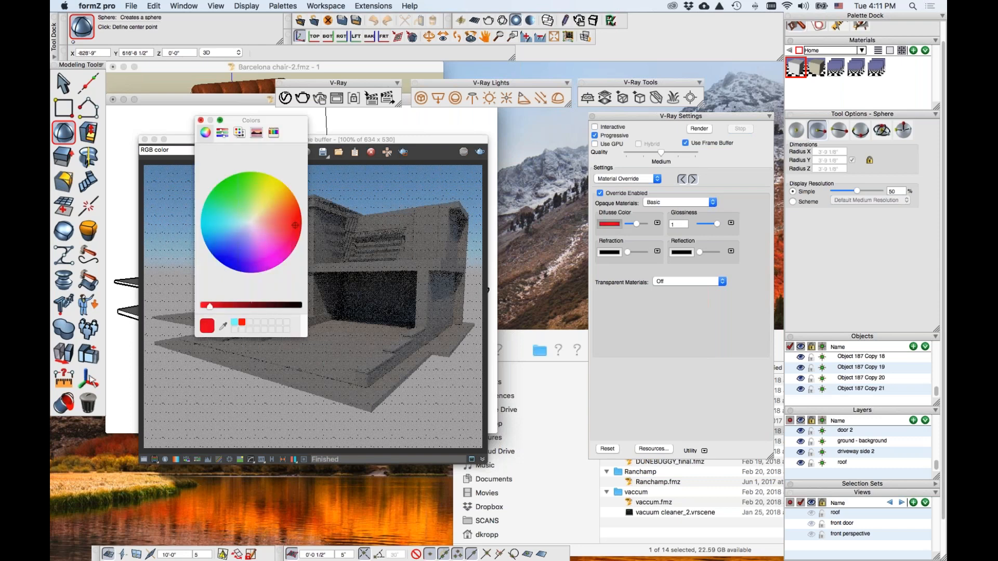
{"action": "left_click", "coordinate": [200, 120]}
{"action": "left_click", "coordinate": [705, 131]}
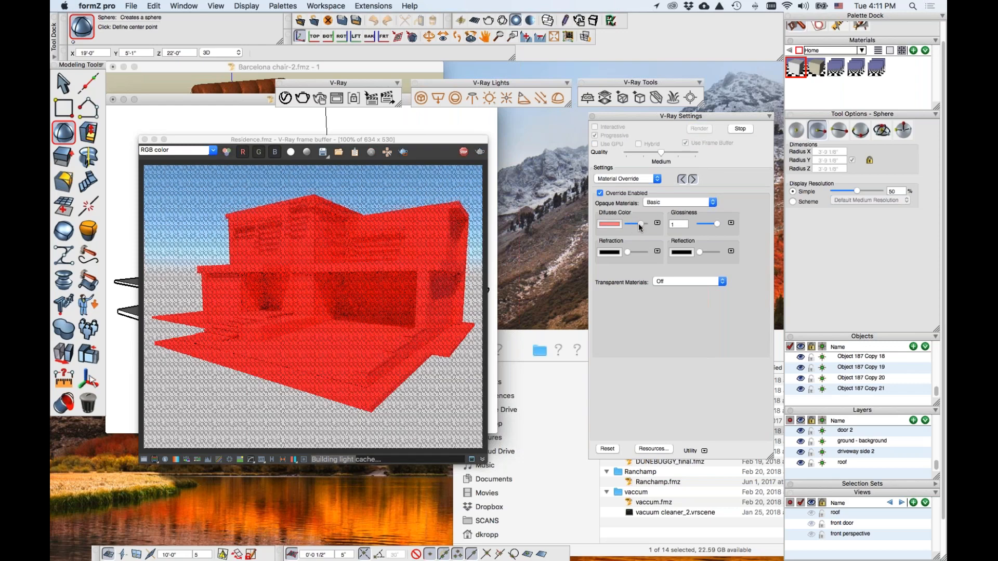
- Lighten the opaque override's Diffuse Color to pale pink and restart the render
{"action": "left_click_drag", "start_coordinate": [631, 226], "coordinate": [636, 227]}
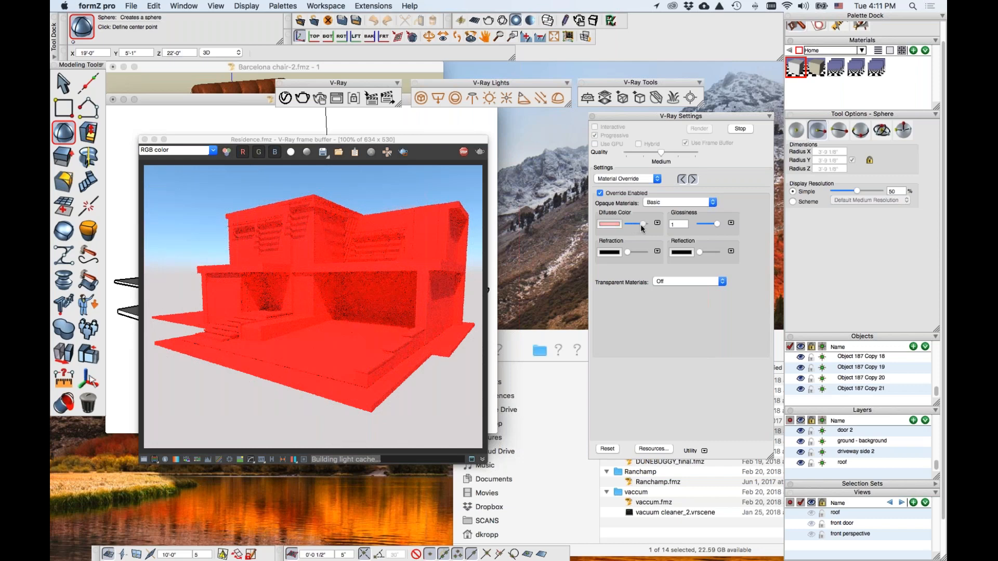
{"action": "left_click", "coordinate": [733, 130]}
{"action": "left_click", "coordinate": [699, 128]}
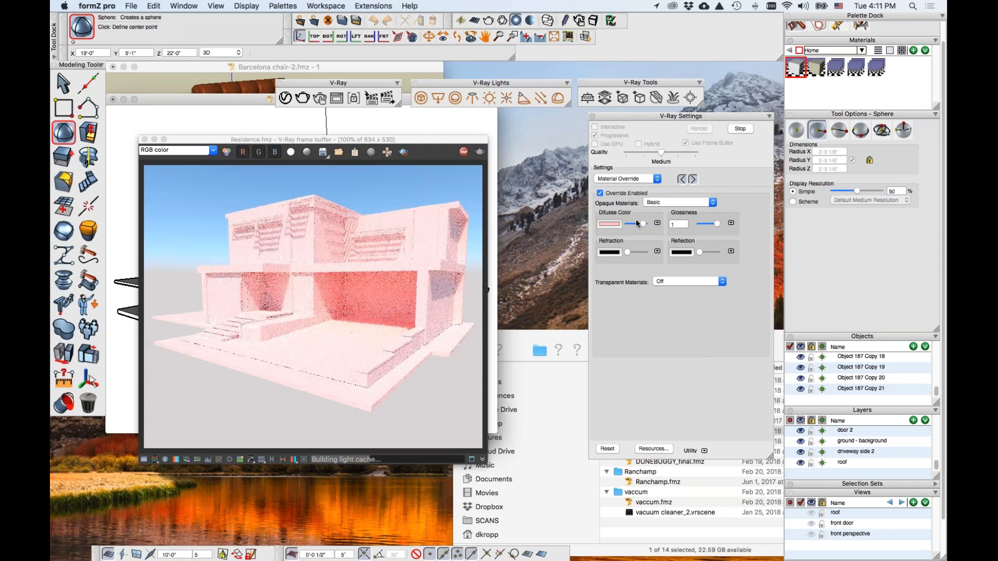
- Set the override's Opaque Materials to Use V-Ray Material File with default.vrmat and render the residence again
{"action": "left_click", "coordinate": [666, 205]}
{"action": "left_click", "coordinate": [684, 218]}
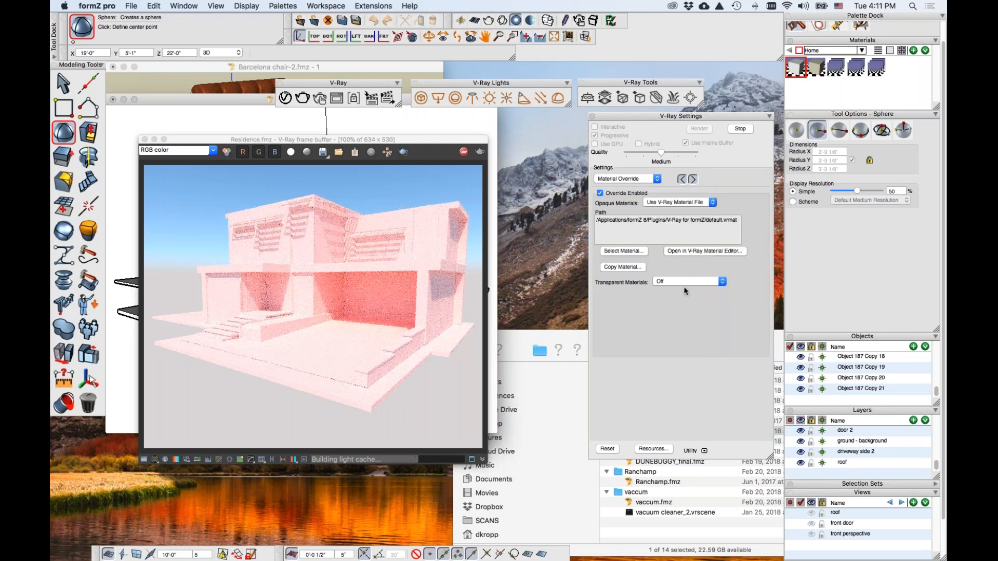
{"action": "left_click", "coordinate": [740, 130]}
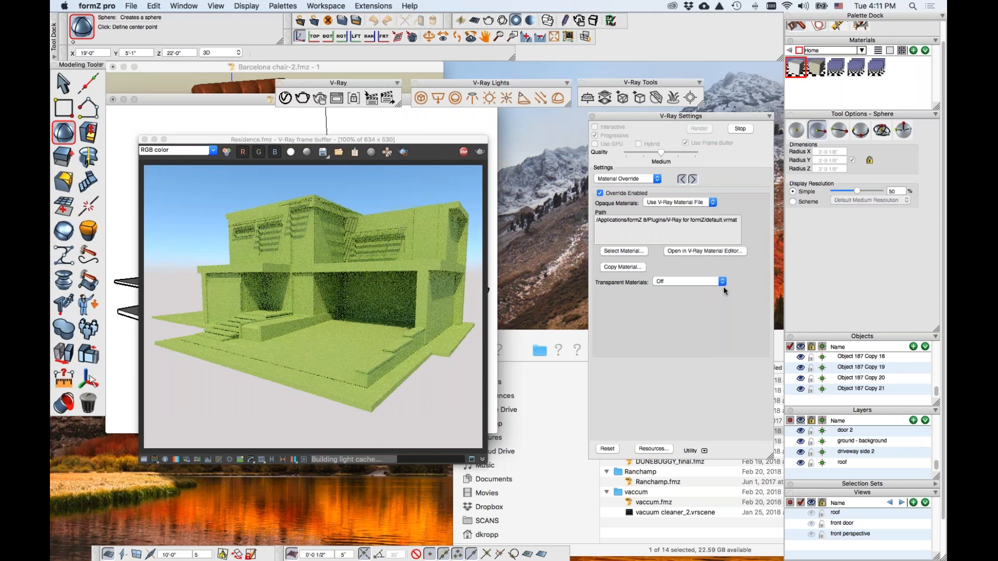
- Disable the Material Override and render the residence with its original materials
{"action": "left_click", "coordinate": [618, 194]}
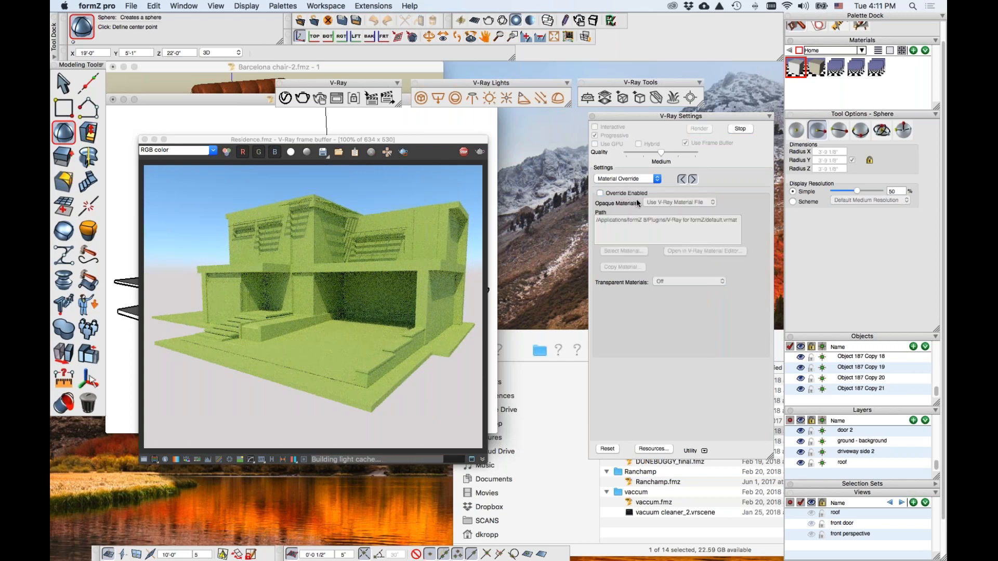
{"action": "left_click", "coordinate": [740, 128]}
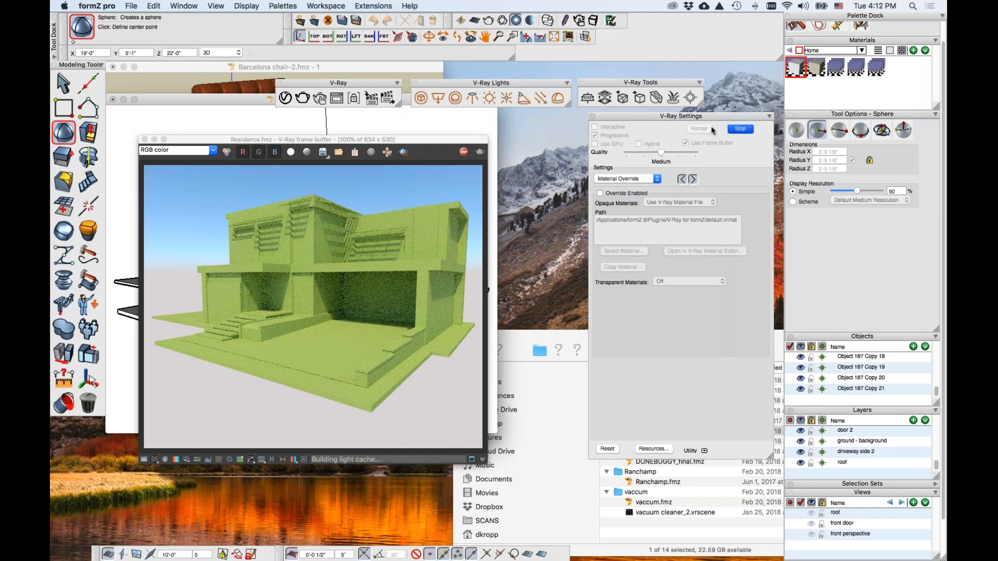
{"action": "left_click", "coordinate": [700, 127]}
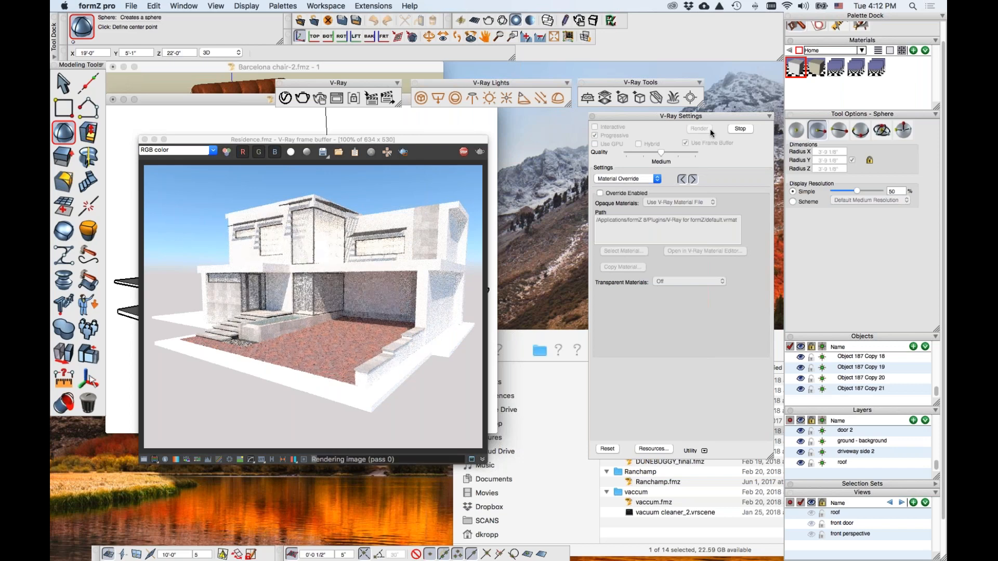
- View the Distributed Rendering settings, and enable the Render Elements option in its own settings
{"action": "left_click", "coordinate": [639, 179]}
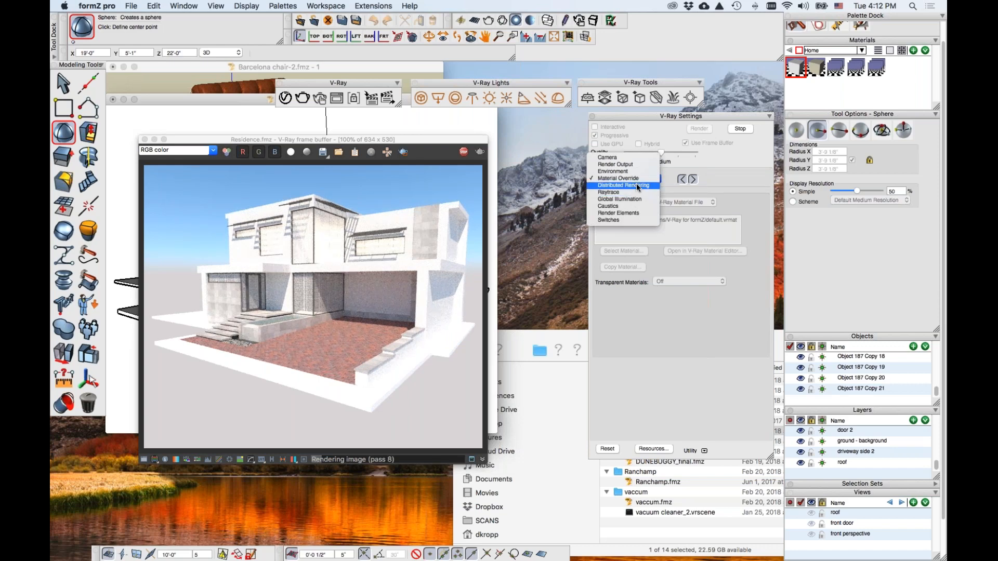
{"action": "left_click", "coordinate": [636, 183]}
{"action": "left_click", "coordinate": [633, 181]}
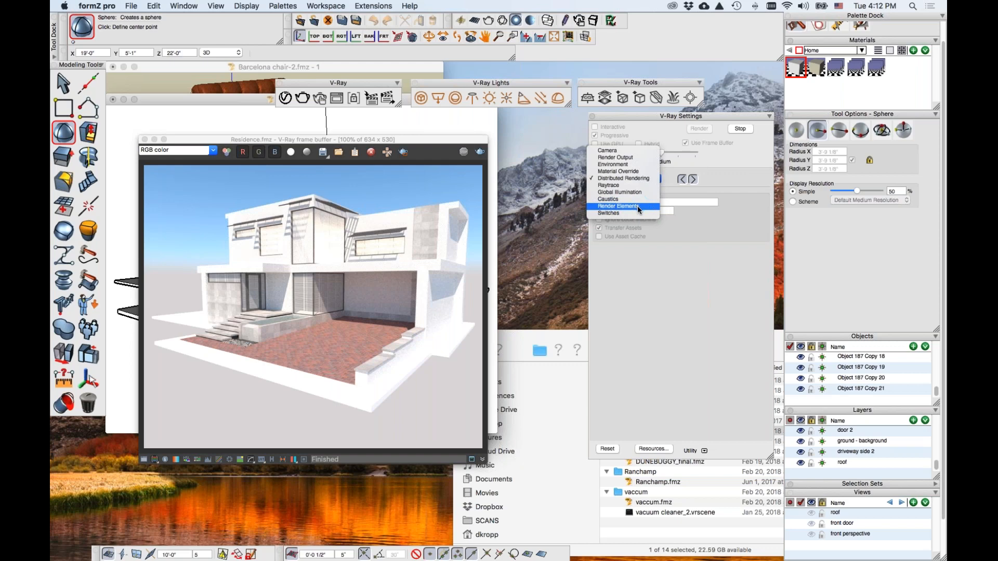
{"action": "left_click", "coordinate": [637, 206]}
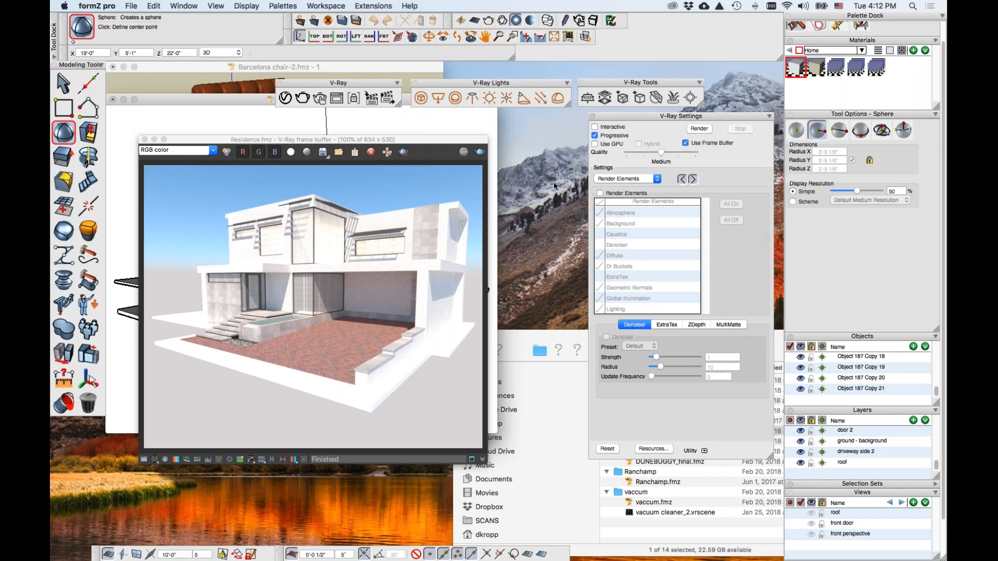
{"action": "left_click", "coordinate": [601, 194]}
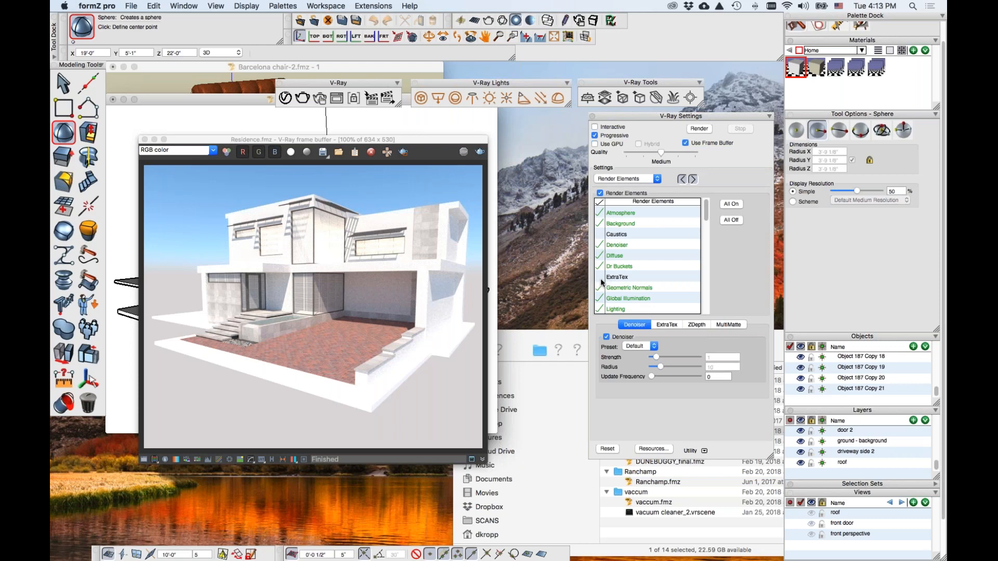
- Enable the Total Light and ZDepth render elements and render the residence
{"action": "left_click", "coordinate": [707, 297]}
{"action": "left_click", "coordinate": [707, 300]}
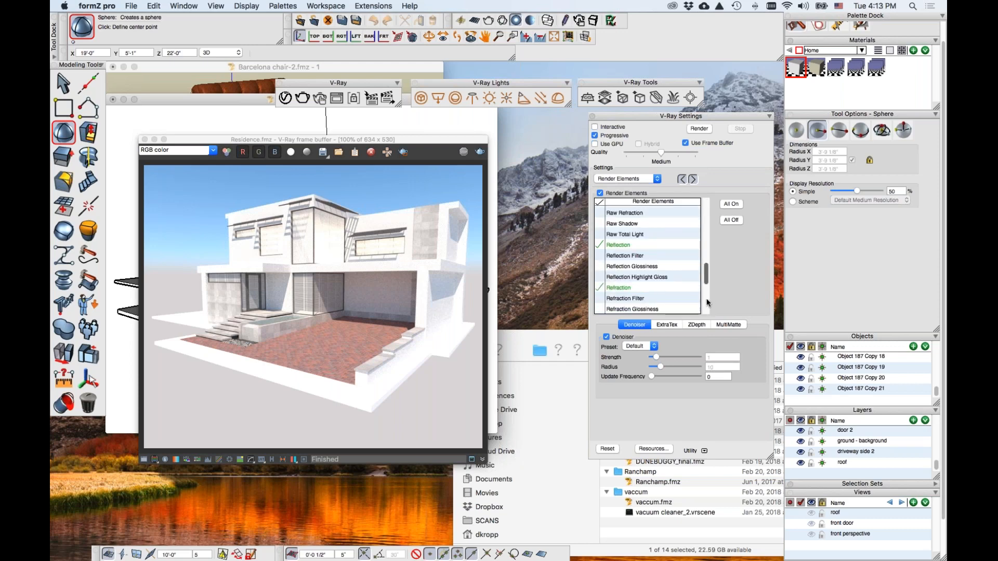
{"action": "left_click_drag", "start_coordinate": [706, 285], "coordinate": [705, 318]}
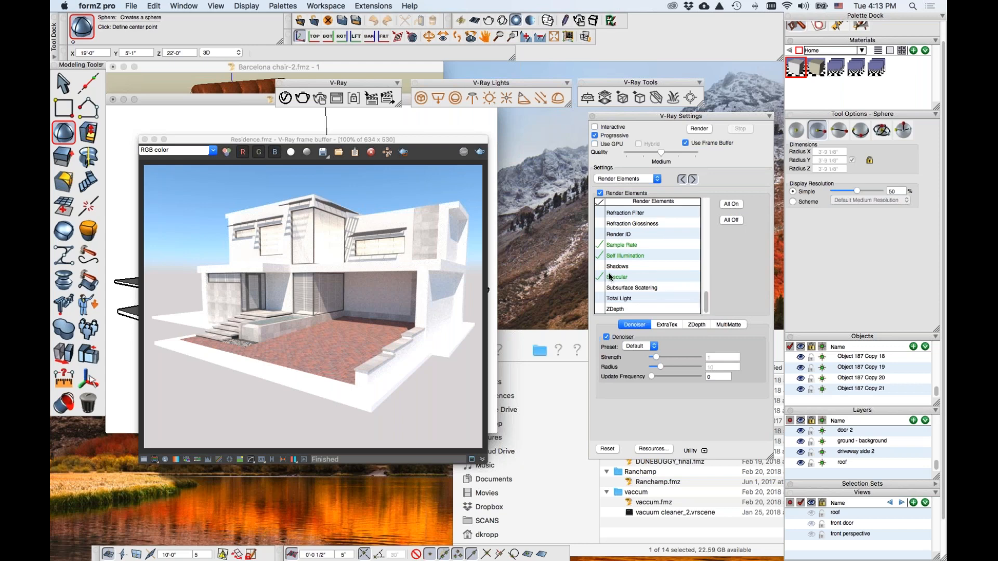
{"action": "left_click", "coordinate": [600, 308]}
{"action": "left_click", "coordinate": [599, 300]}
{"action": "left_click", "coordinate": [700, 128]}
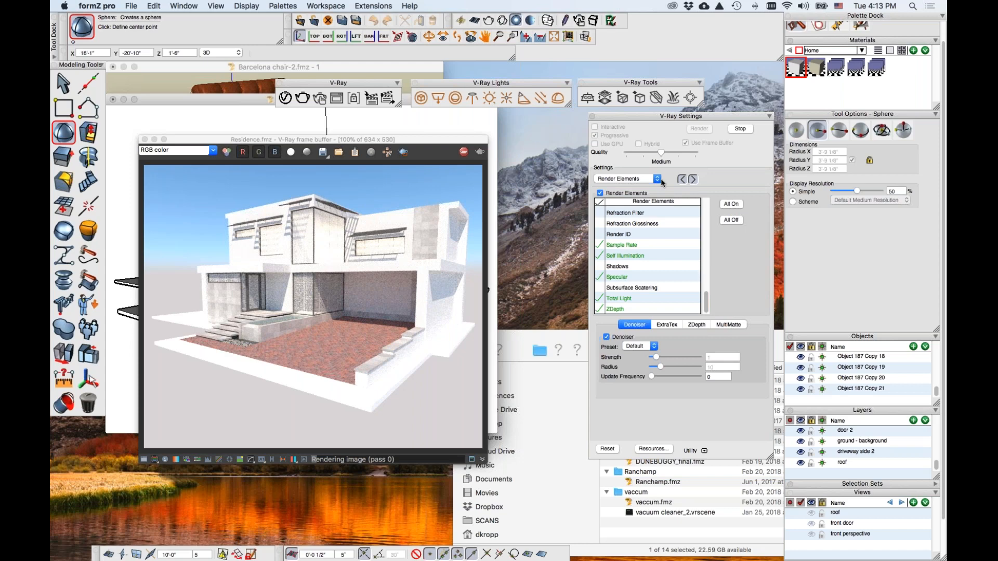
- Look through the frame buffer's channel list and display the Diffuse and Reflections channels of the residence render
{"action": "left_click", "coordinate": [212, 154]}
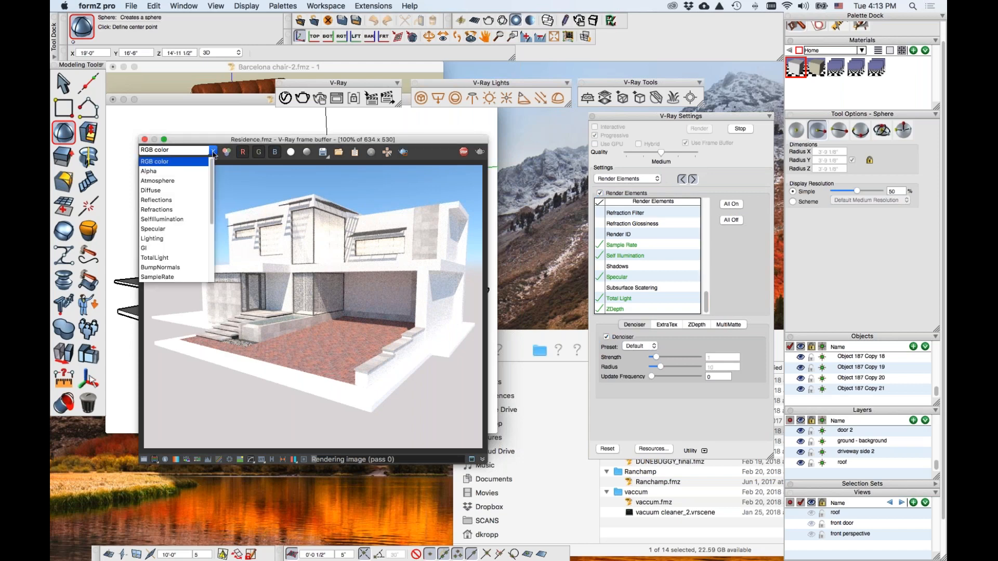
{"action": "left_click_drag", "start_coordinate": [210, 180], "coordinate": [207, 274]}
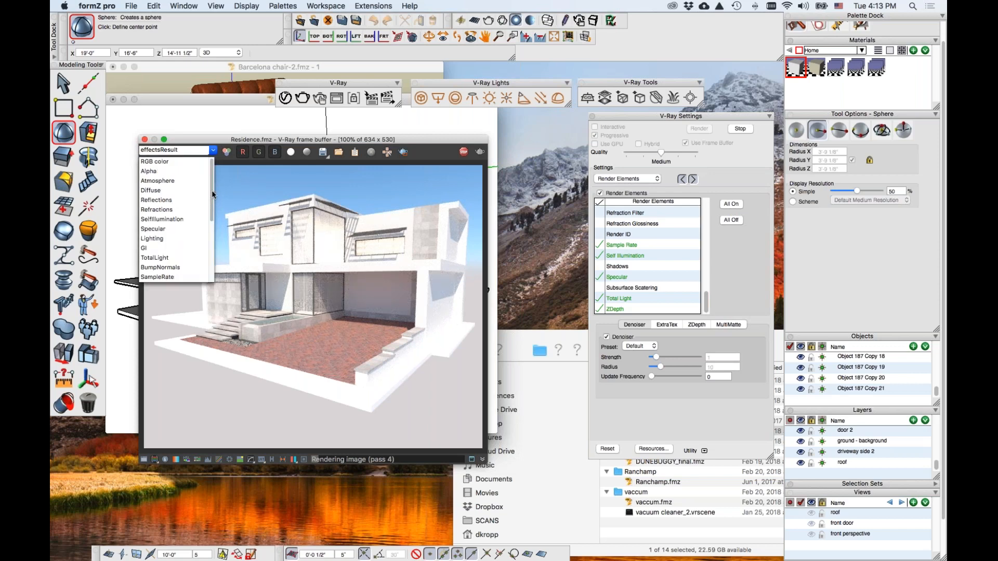
{"action": "left_click", "coordinate": [174, 191]}
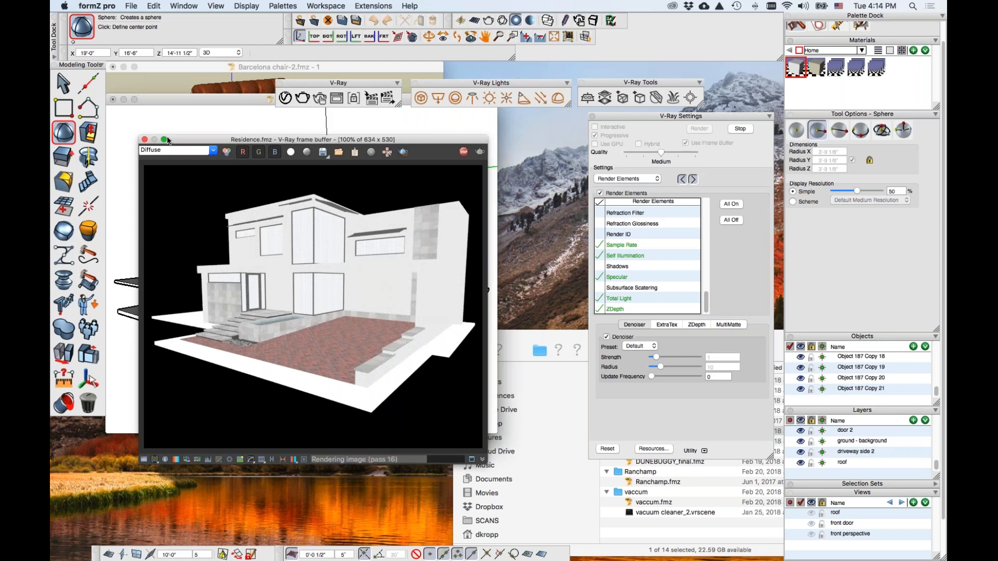
{"action": "left_click", "coordinate": [211, 152]}
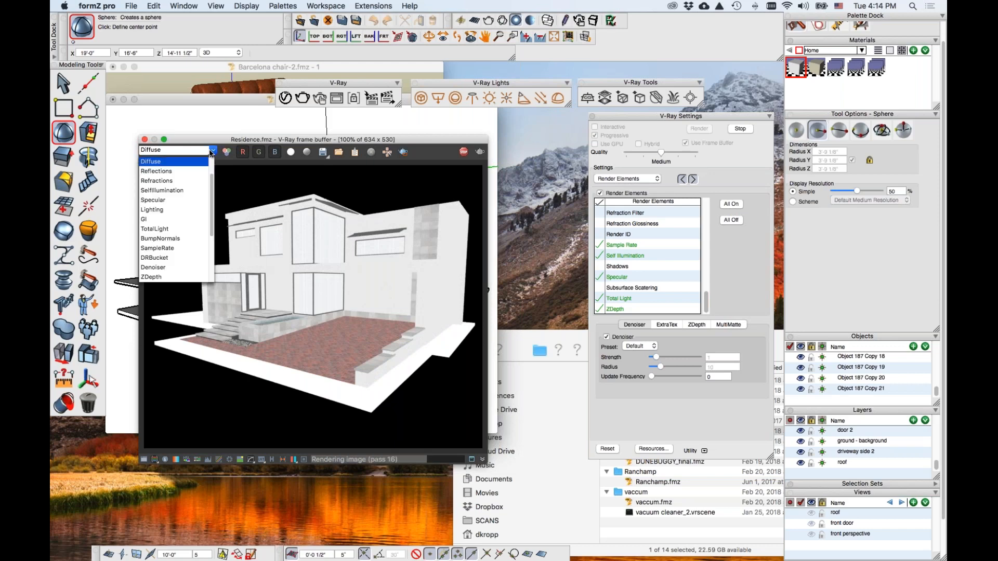
{"action": "left_click", "coordinate": [179, 172]}
- Display the Refractions channel and the Lighting channel of the residence render in the frame buffer
{"action": "left_click", "coordinate": [212, 151]}
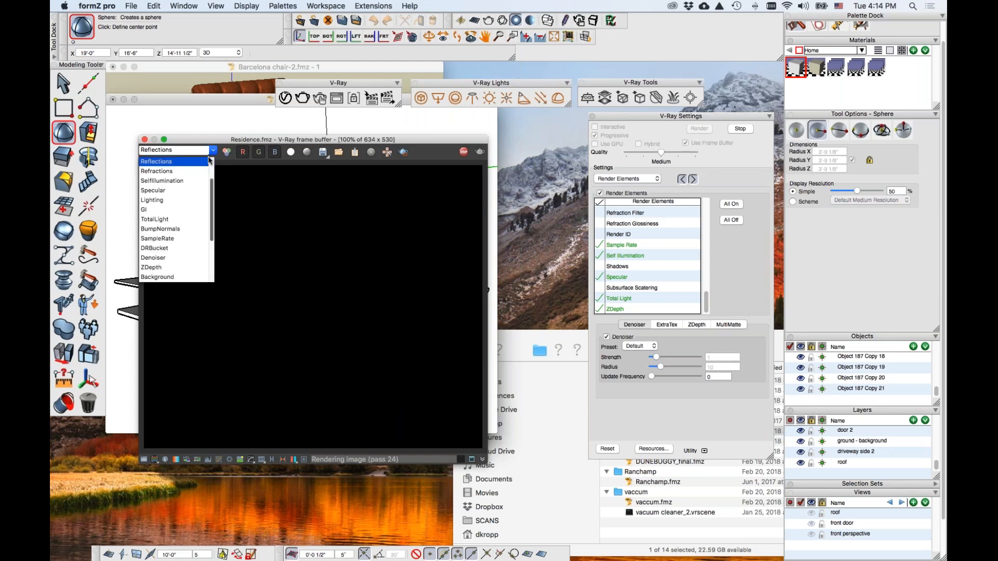
{"action": "left_click", "coordinate": [179, 171]}
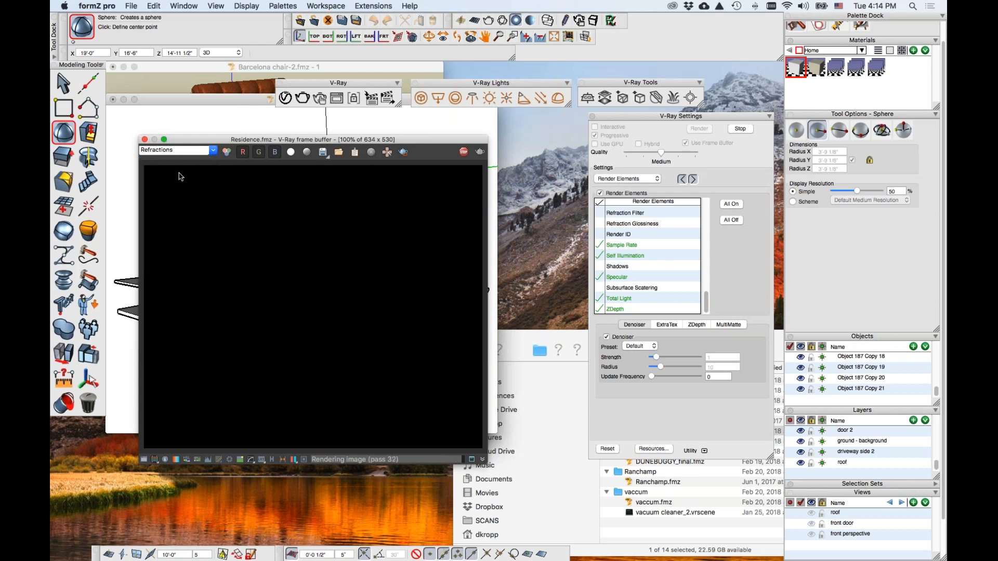
{"action": "left_click", "coordinate": [212, 151]}
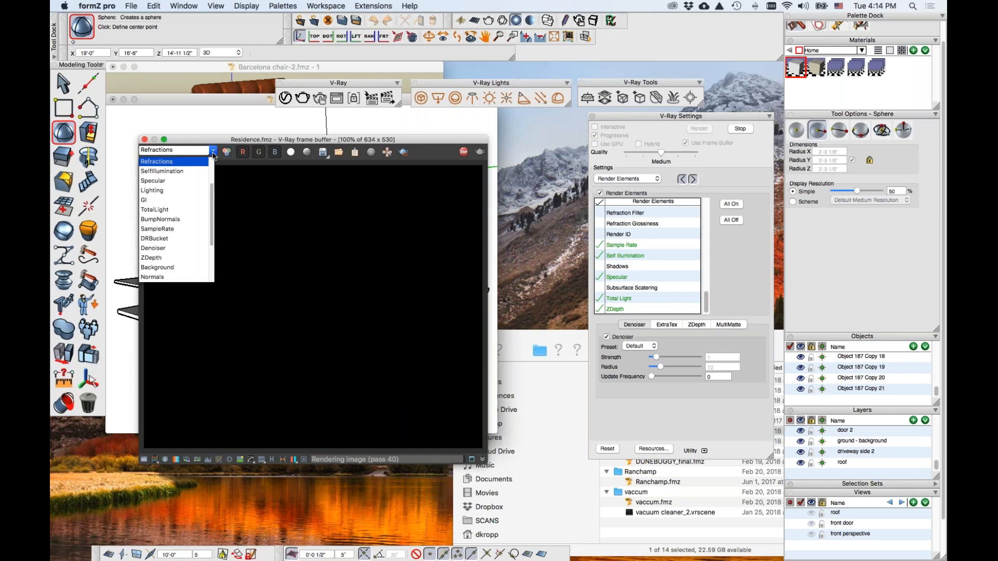
{"action": "left_click", "coordinate": [161, 190]}
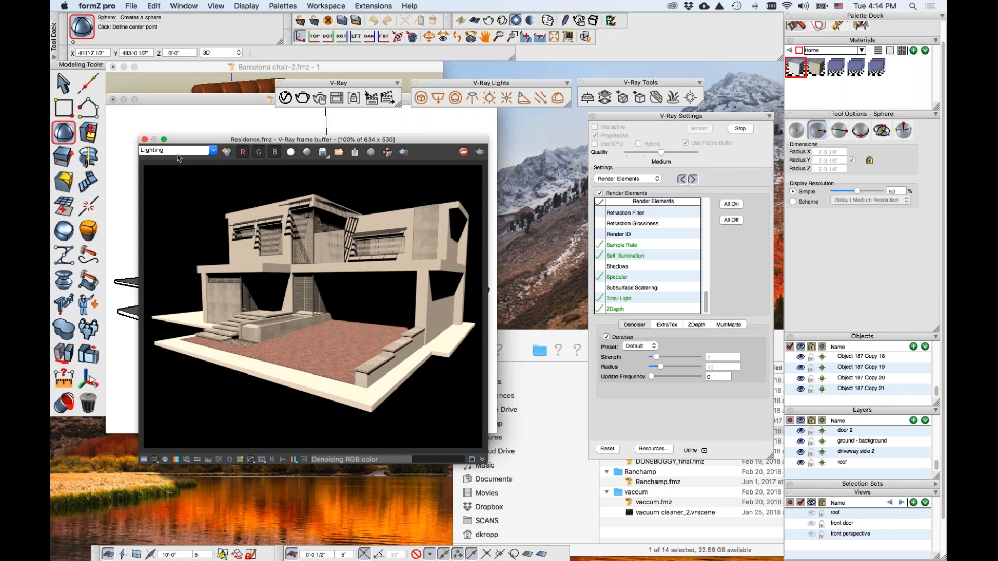
- Display the noiseLevel channel and the ZDepth channel of the residence render in the frame buffer
{"action": "left_click", "coordinate": [212, 151]}
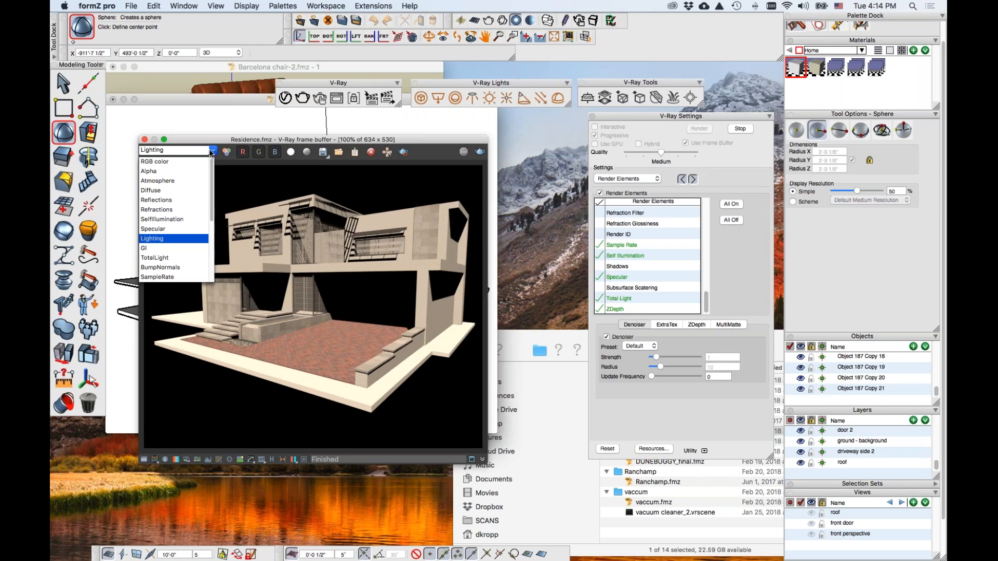
{"action": "left_click", "coordinate": [212, 258]}
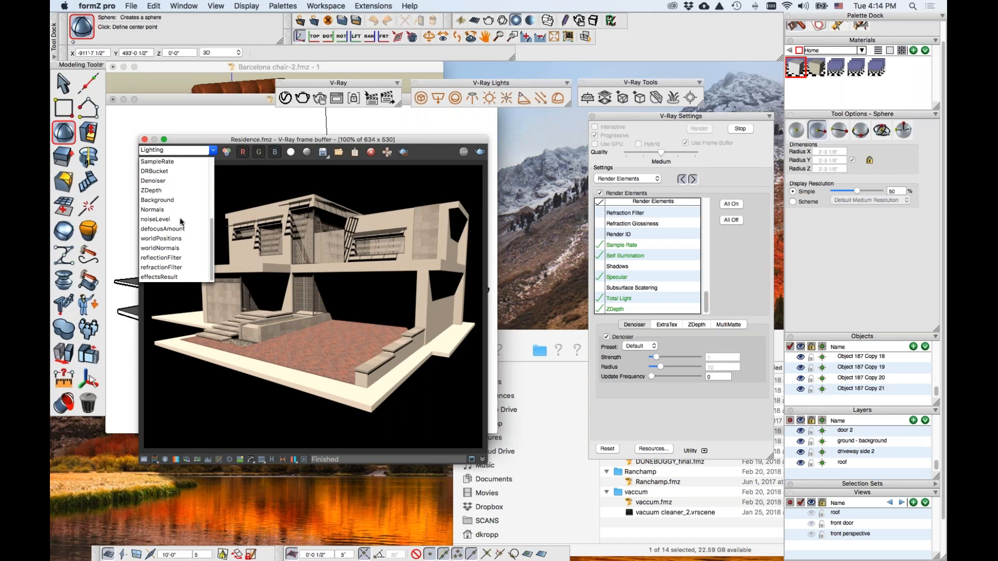
{"action": "left_click", "coordinate": [163, 220]}
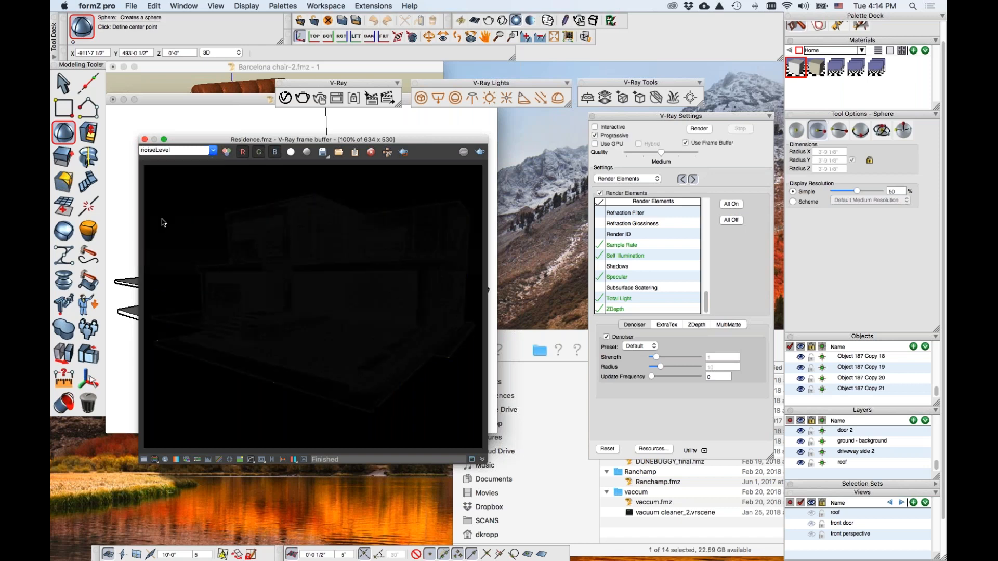
{"action": "left_click", "coordinate": [213, 151]}
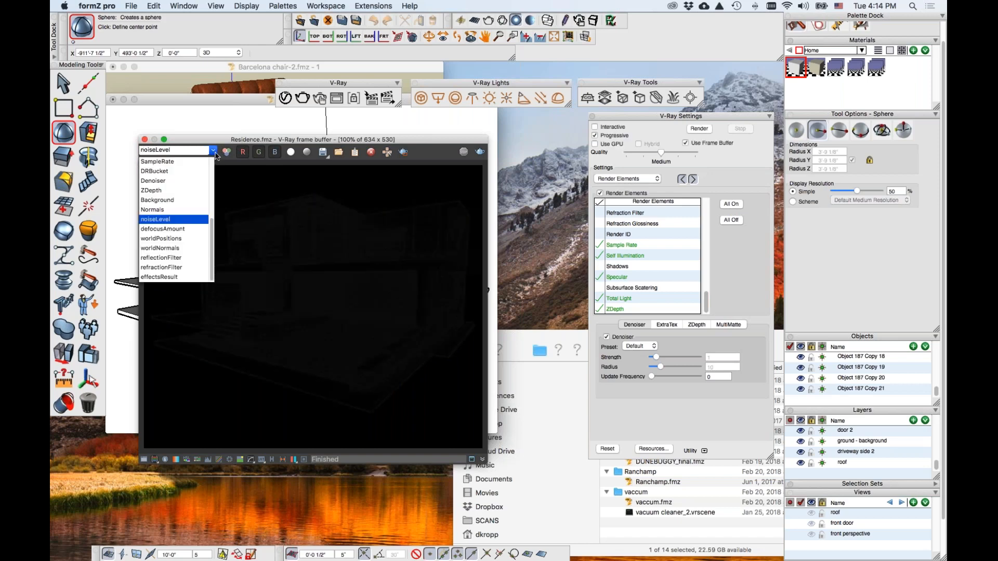
{"action": "left_click", "coordinate": [180, 191]}
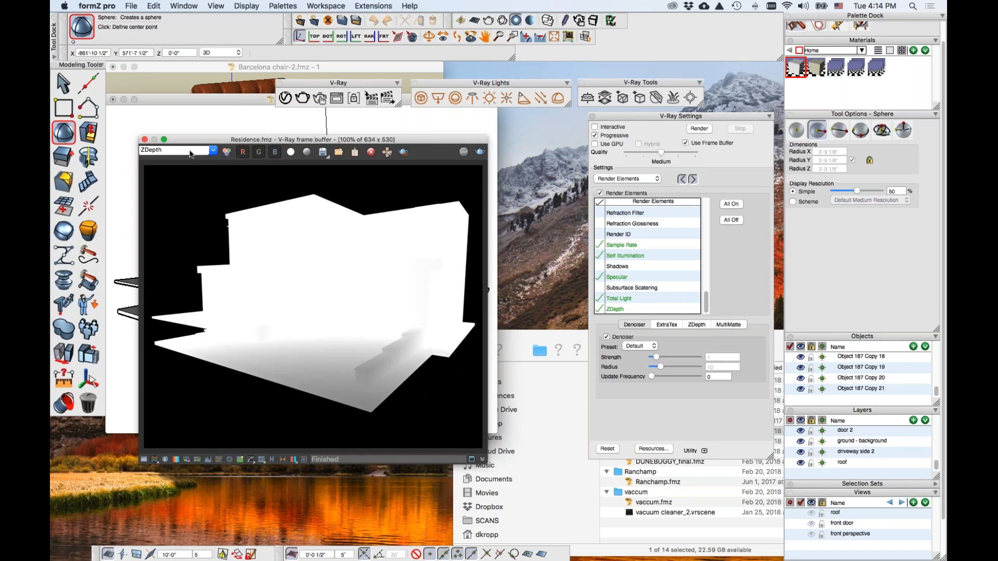
- Return the frame buffer to the RGB color channel and look over the available channels
{"action": "left_click", "coordinate": [210, 152]}
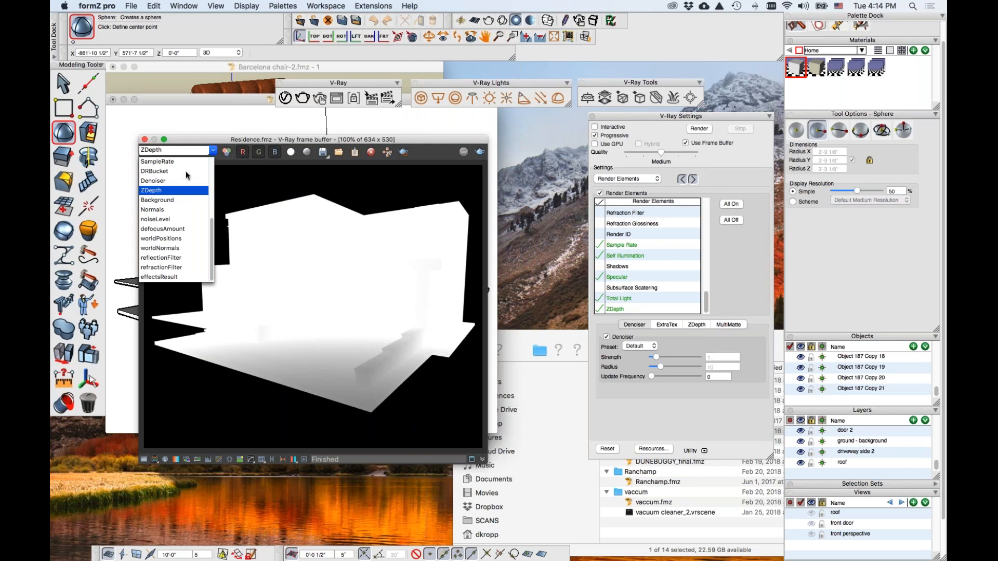
{"action": "left_click", "coordinate": [213, 152]}
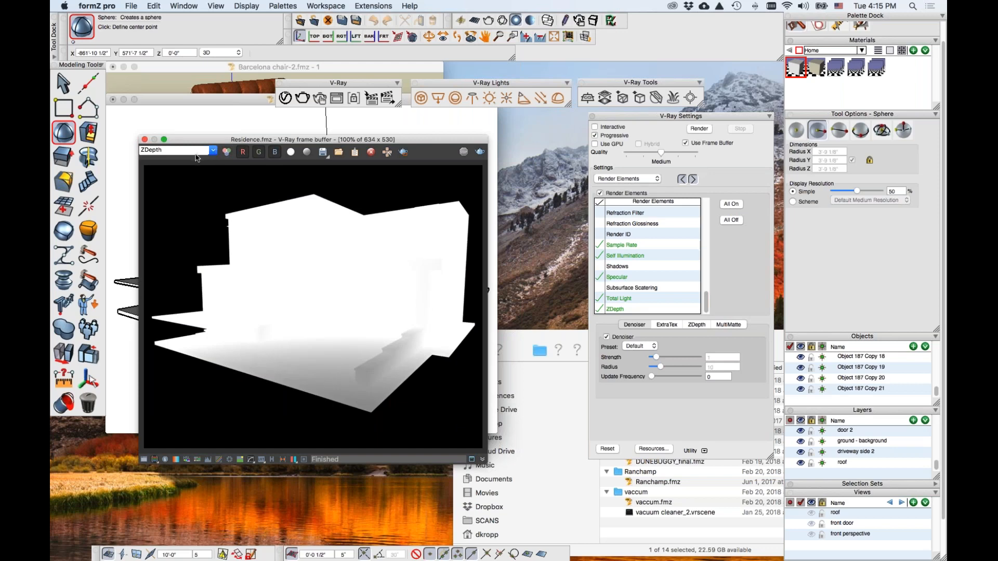
{"action": "left_click", "coordinate": [212, 153]}
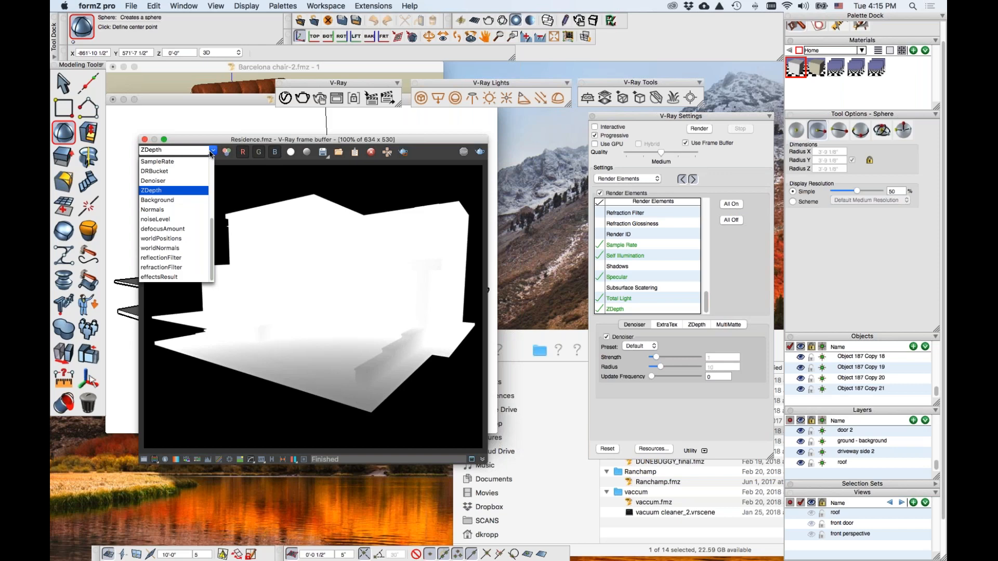
{"action": "scroll", "coordinate": [179, 164], "scroll_direction": "up", "scroll_amount": 5}
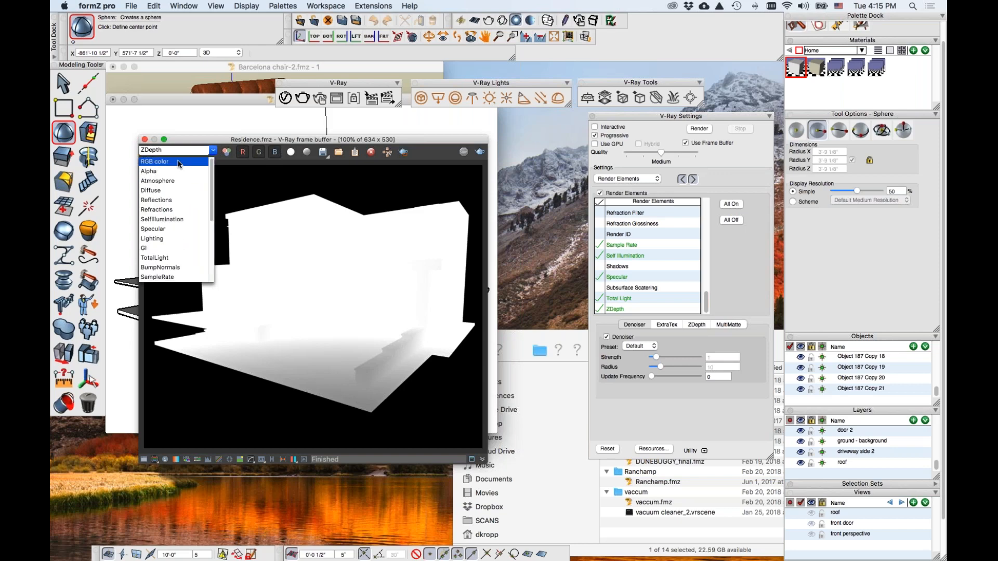
{"action": "left_click", "coordinate": [178, 161]}
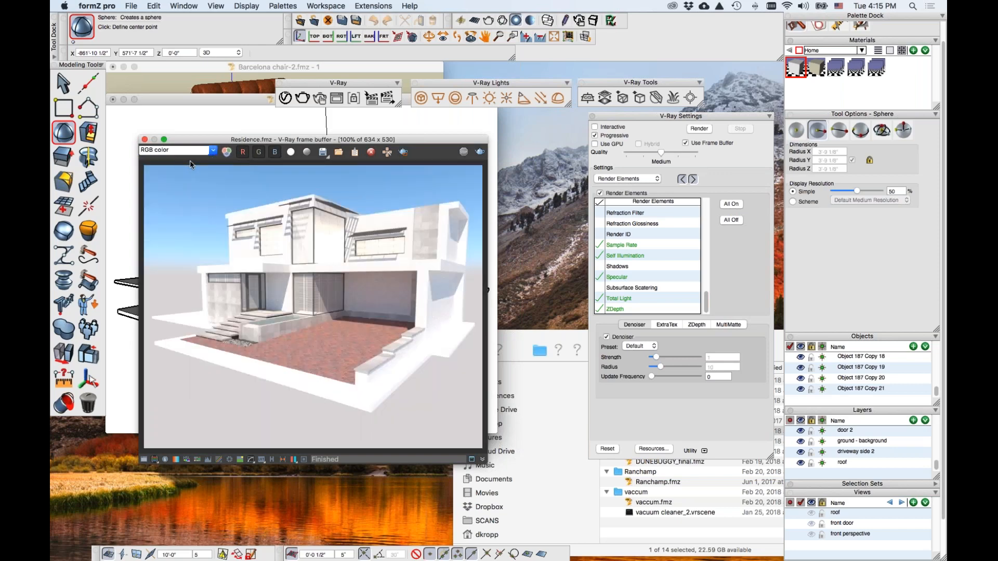
{"action": "left_click", "coordinate": [213, 151]}
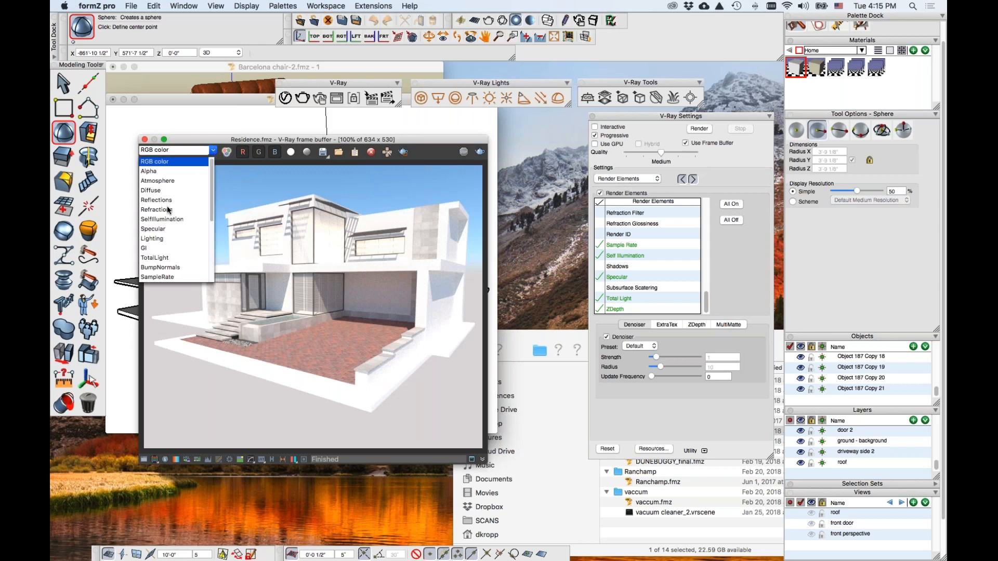
{"action": "left_click", "coordinate": [200, 152]}
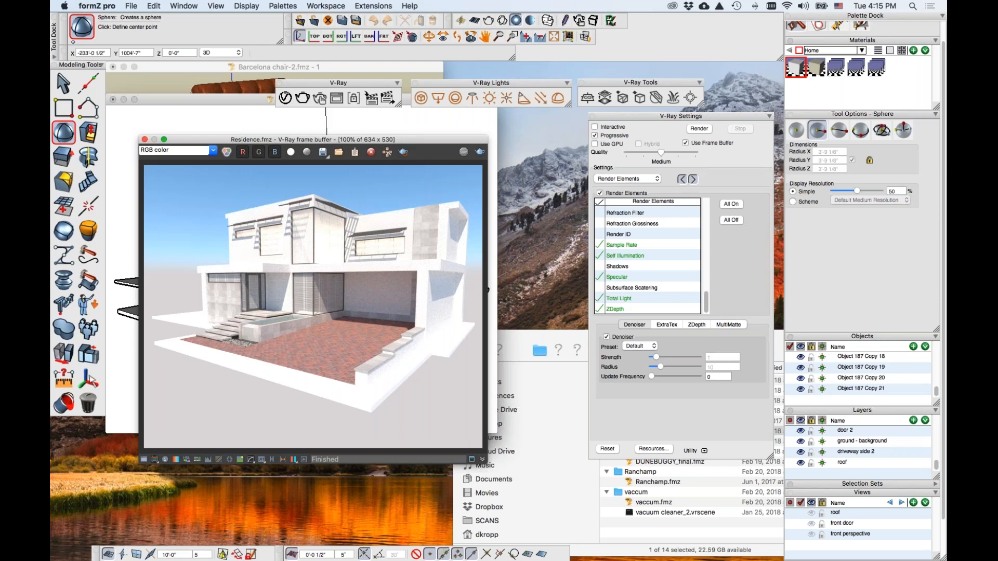
- Close the frame buffer, and close the Residence and Barcelona chair-2 projects without saving their changes
{"action": "left_click", "coordinate": [145, 140]}
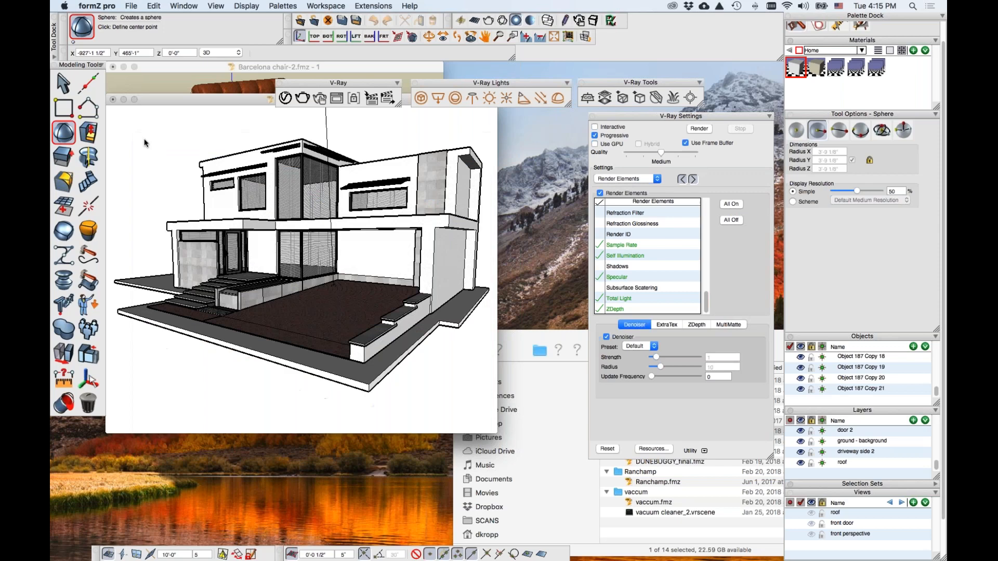
{"action": "left_click", "coordinate": [112, 99]}
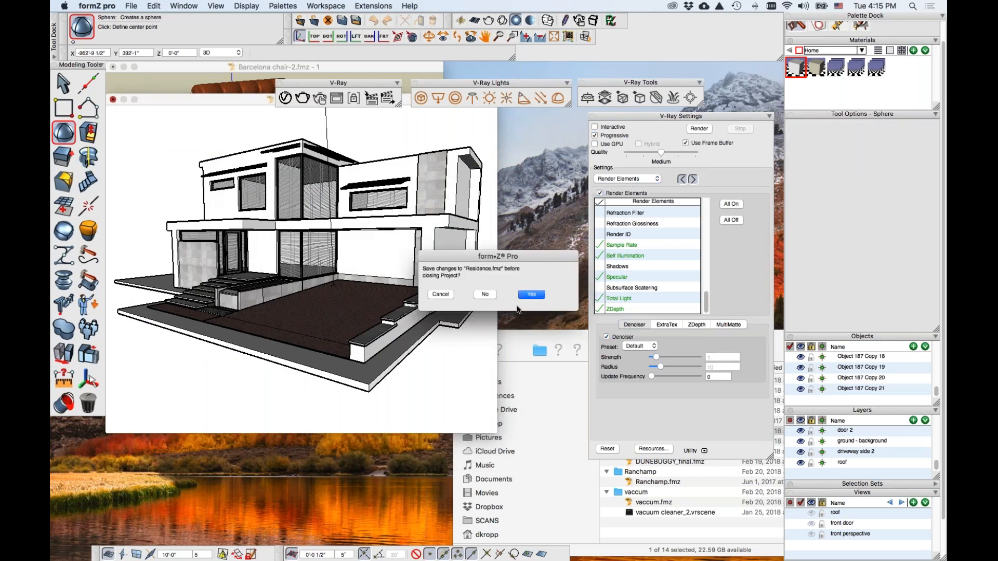
{"action": "left_click", "coordinate": [480, 296]}
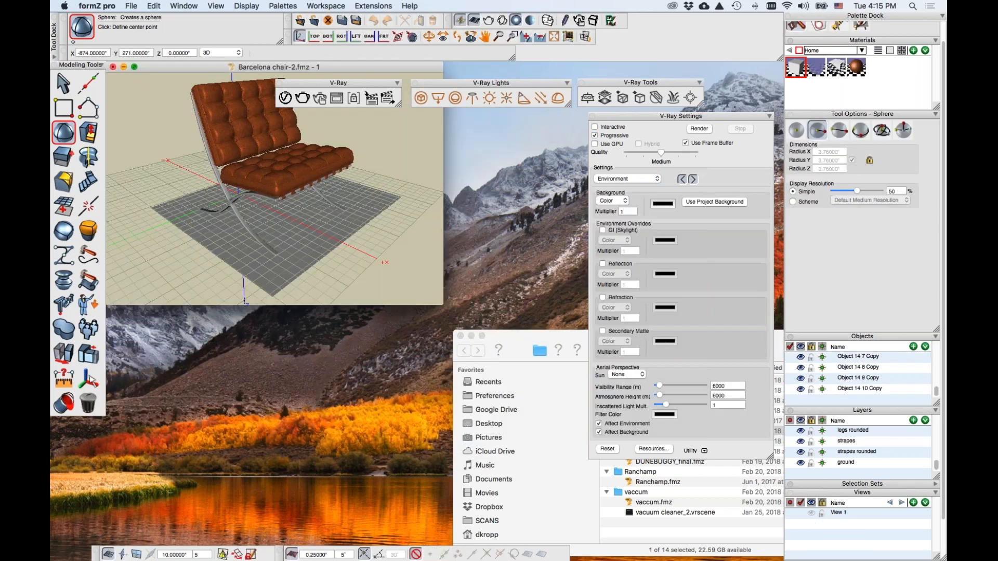
{"action": "left_click", "coordinate": [112, 67]}
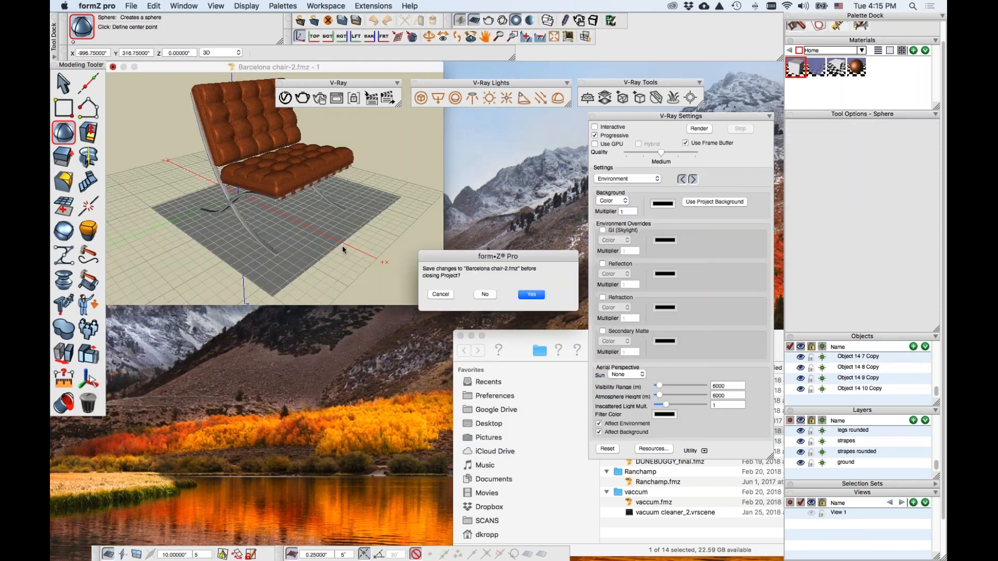
{"action": "left_click", "coordinate": [485, 295]}
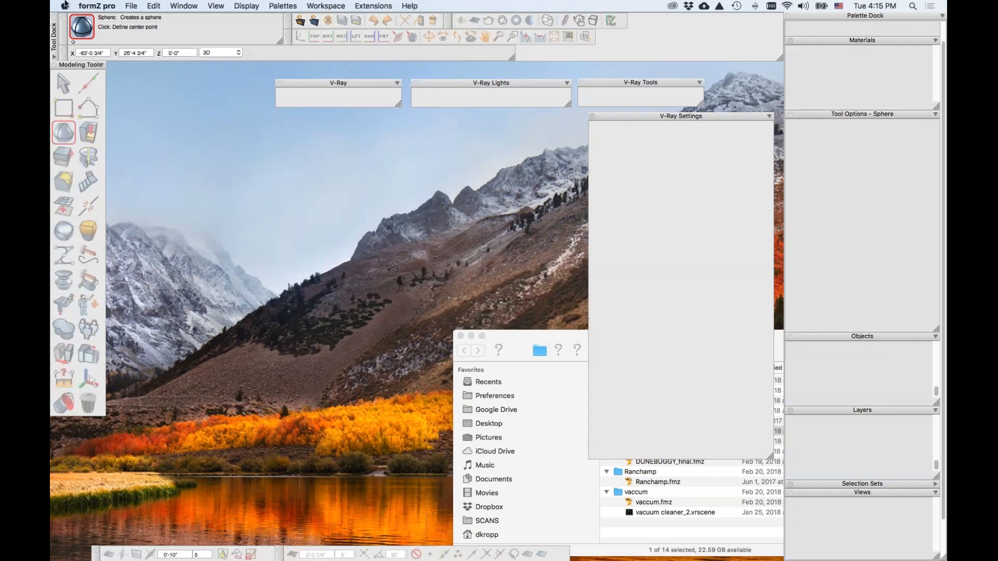
- Reopen the recent project Residence.fmz
{"action": "left_click", "coordinate": [132, 5]}
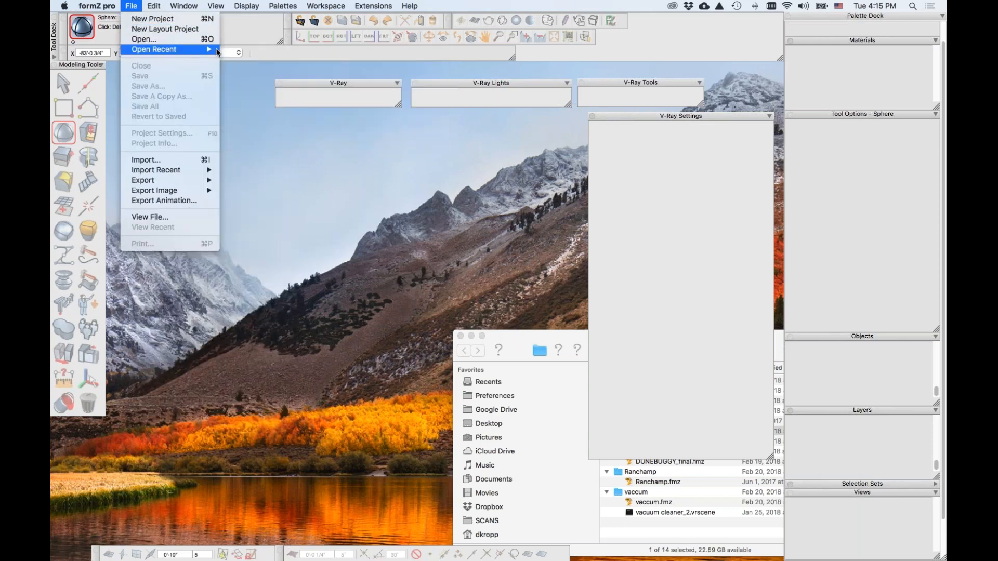
{"action": "mouse_move", "coordinate": [217, 52]}
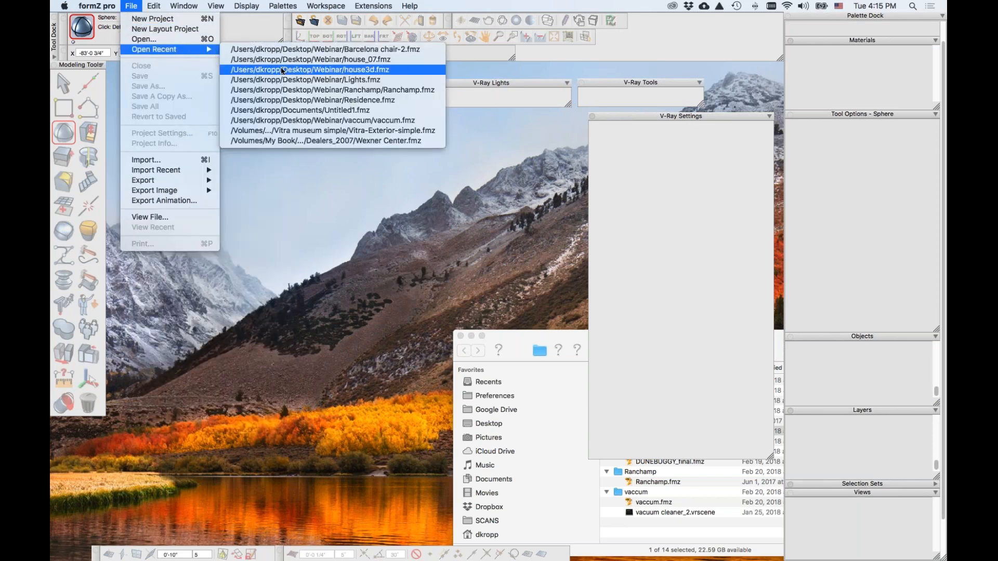
{"action": "left_click", "coordinate": [280, 101]}
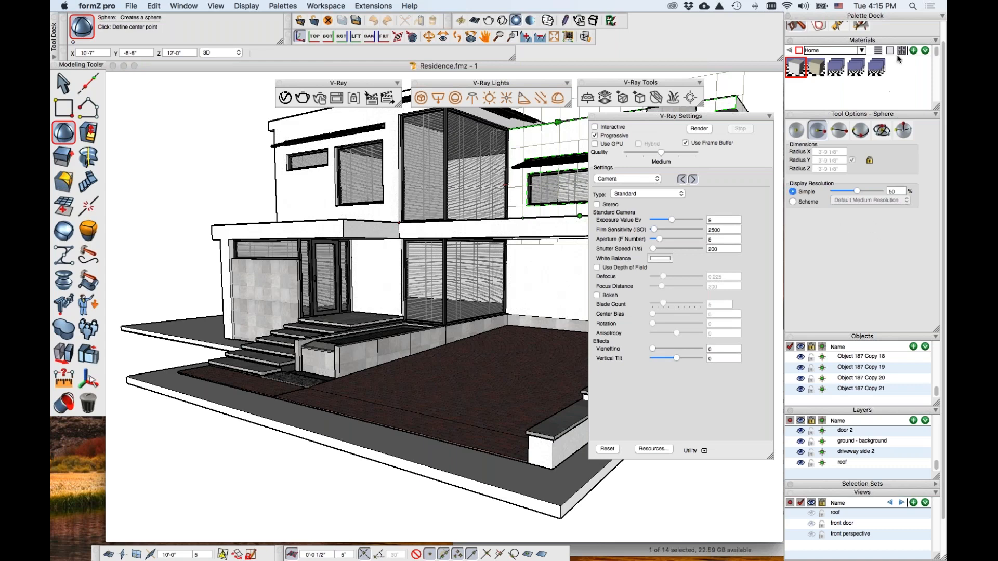
- Detach the Materials palette from the palette dock and place it over the model window
{"action": "left_click_drag", "start_coordinate": [892, 42], "coordinate": [834, 70]}
{"action": "left_click_drag", "start_coordinate": [798, 102], "coordinate": [691, 164]}
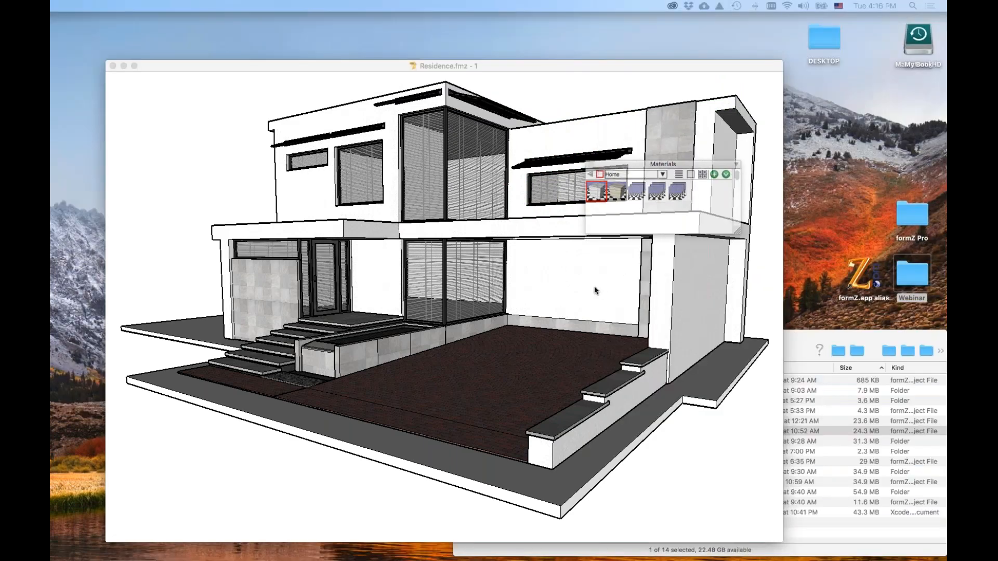
{"action": "left_click", "coordinate": [576, 284]}
{"action": "left_click", "coordinate": [576, 284]}
- Close the Residence project without saving its changes
{"action": "key", "text": "super+w"}
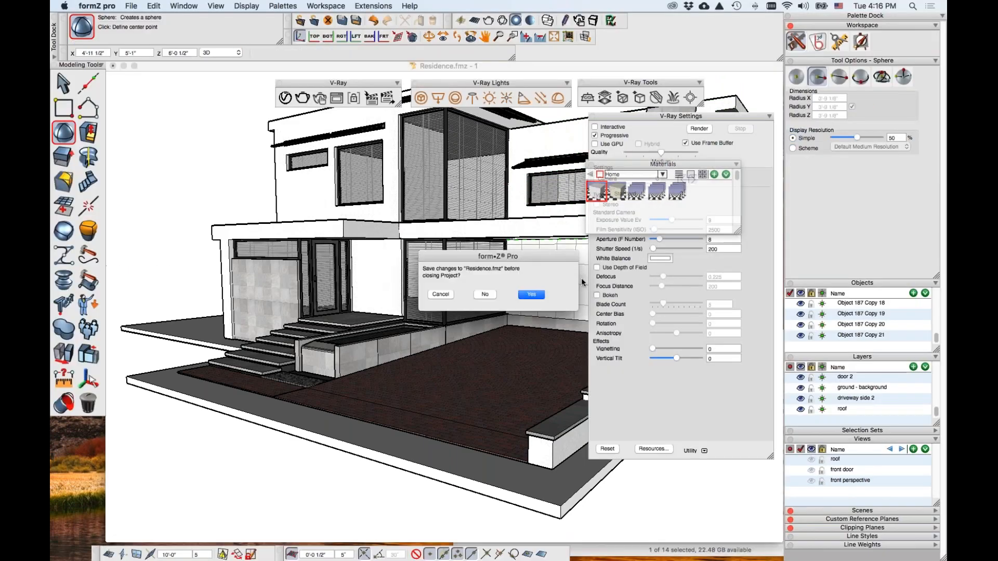
{"action": "left_click", "coordinate": [485, 295]}
{"action": "left_click", "coordinate": [485, 299]}
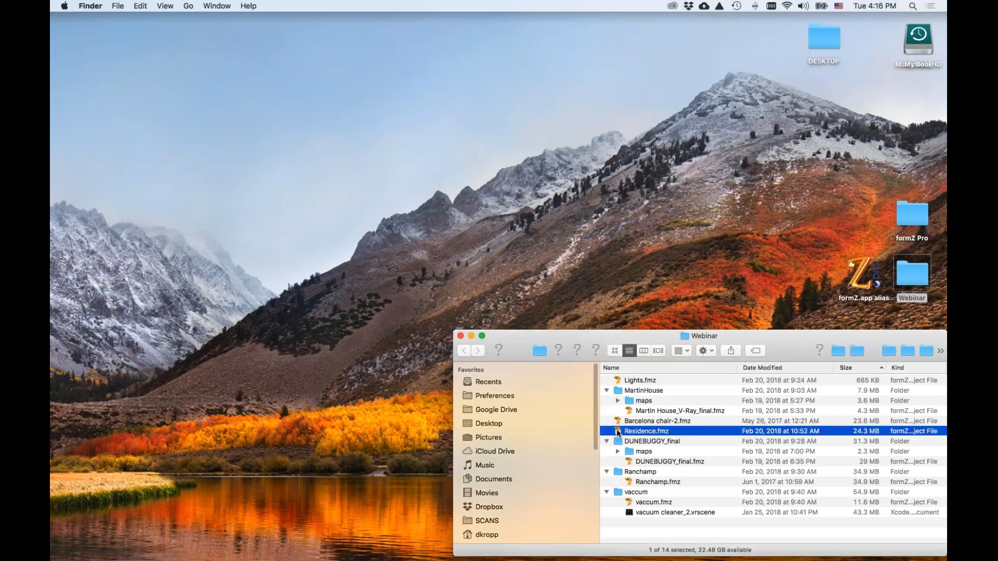
- Relaunch formZ Pro from the desktop alias and dismiss the Getting Started window
{"action": "left_click_drag", "start_coordinate": [618, 434], "coordinate": [861, 284]}
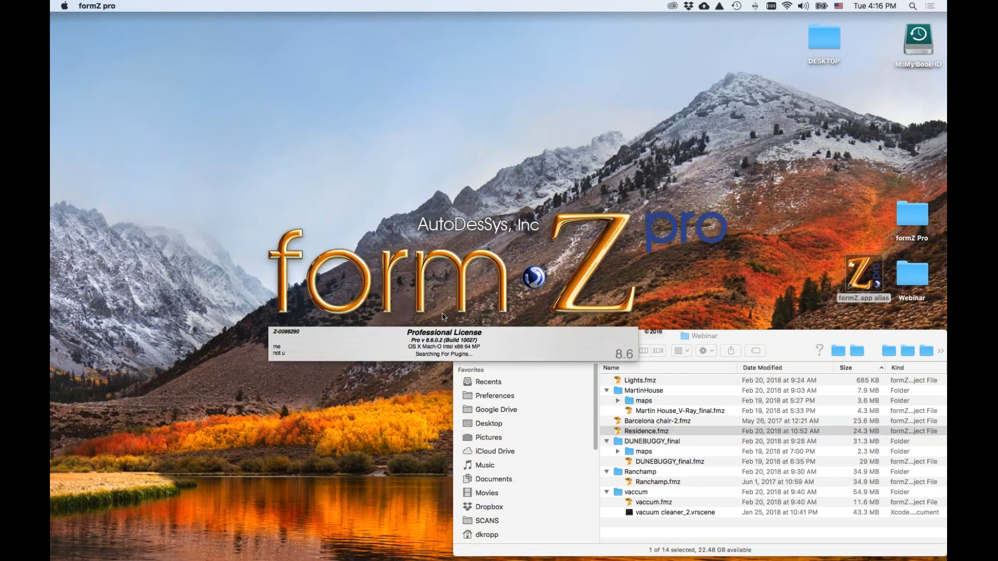
{"action": "key", "text": "super+Tab"}
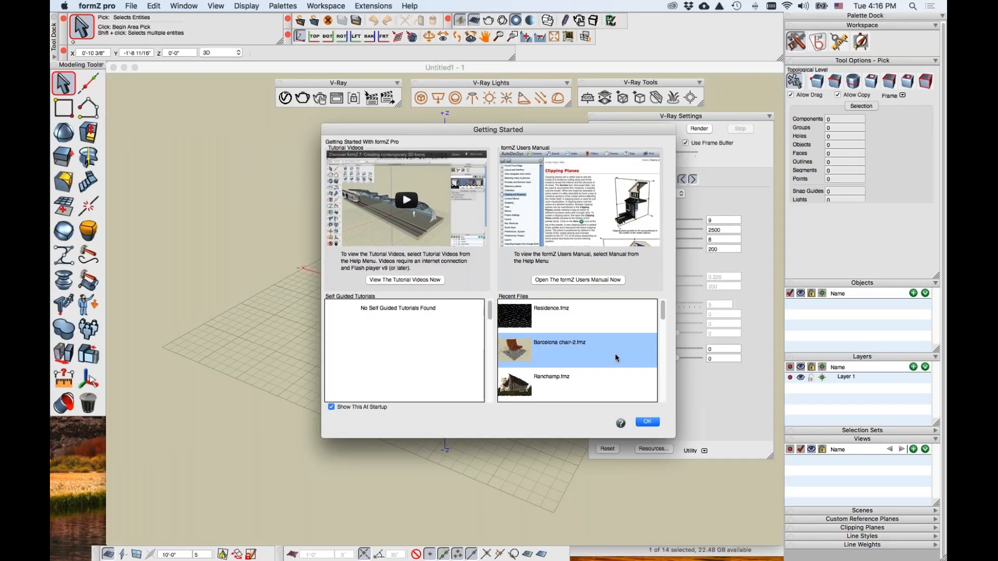
{"action": "left_click", "coordinate": [663, 392]}
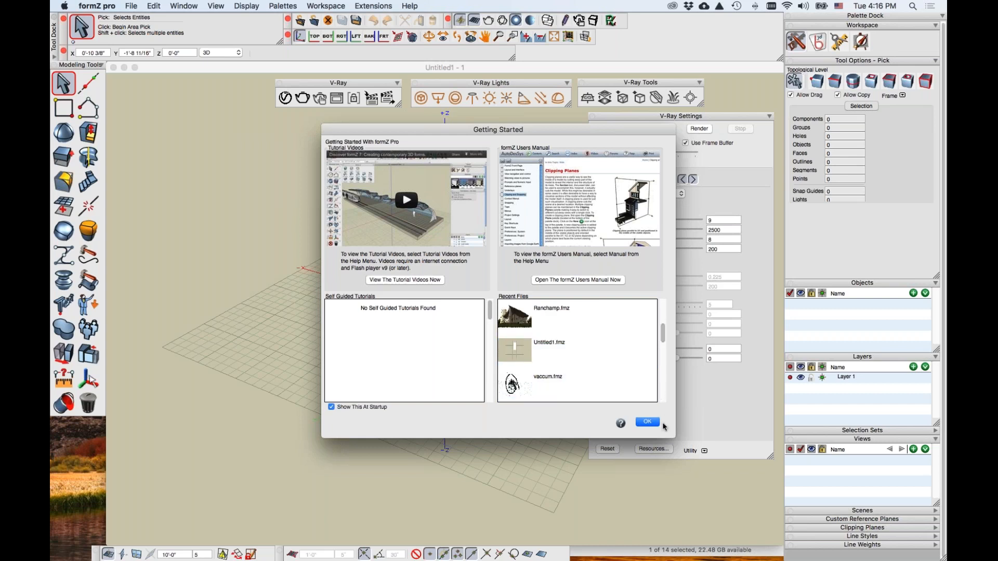
{"action": "left_click", "coordinate": [647, 422]}
- Switch to Finder and open Residence.fmz from the Webinar folder in formZ
{"action": "key", "text": "super+Tab"}
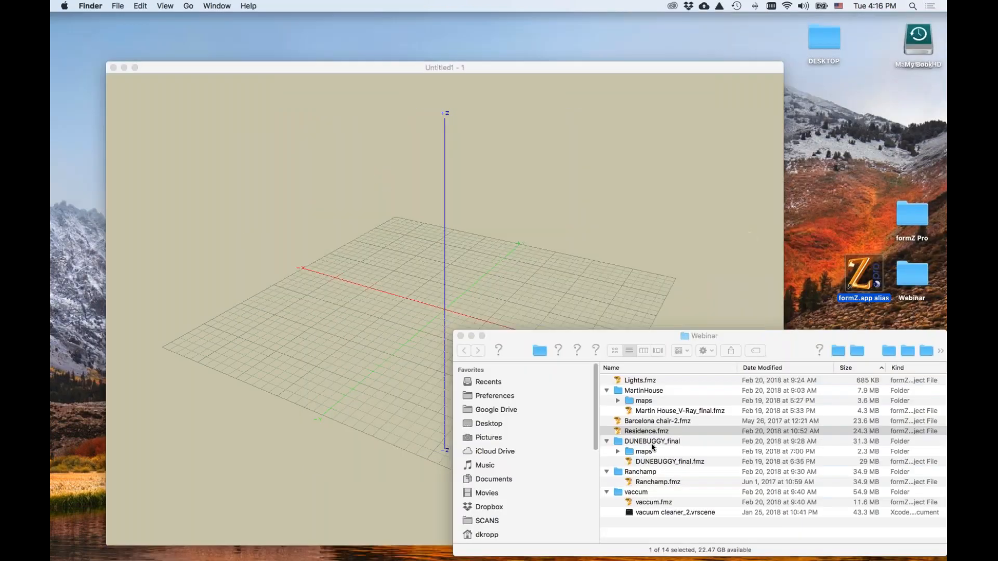
{"action": "left_click", "coordinate": [649, 433]}
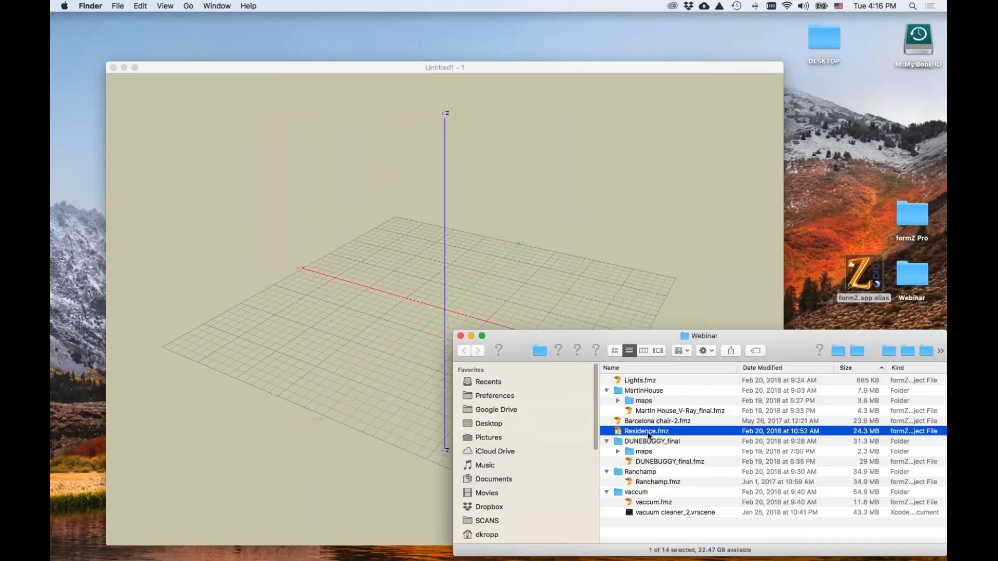
{"action": "scroll", "coordinate": [596, 372], "scroll_direction": "down", "scroll_amount": 1}
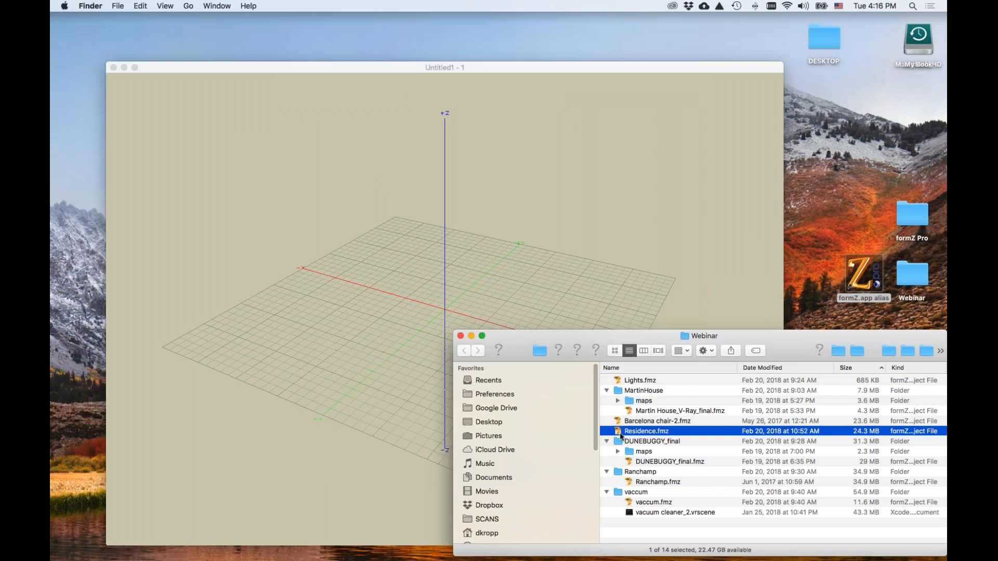
{"action": "double_click", "coordinate": [619, 432]}
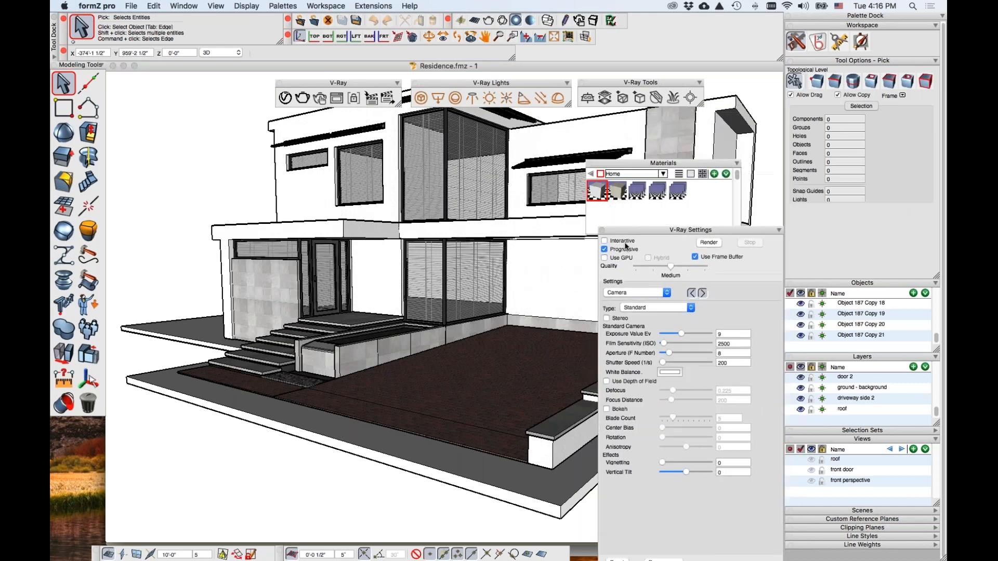
- Open the parameters of Material 1, place the dialog clear of the other palettes, and set the material type to V-Ray
{"action": "double_click", "coordinate": [598, 193]}
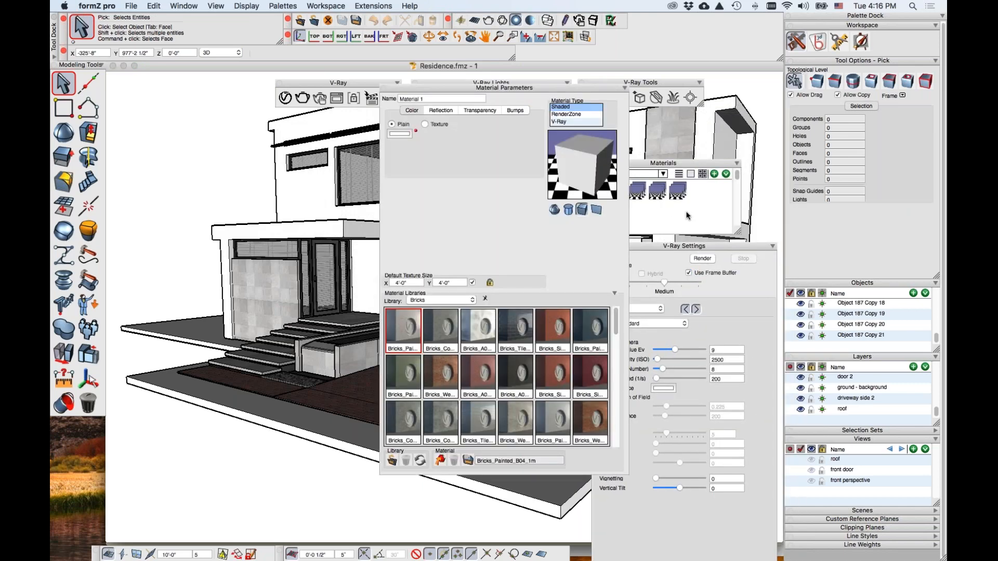
{"action": "left_click_drag", "start_coordinate": [499, 91], "coordinate": [598, 155]}
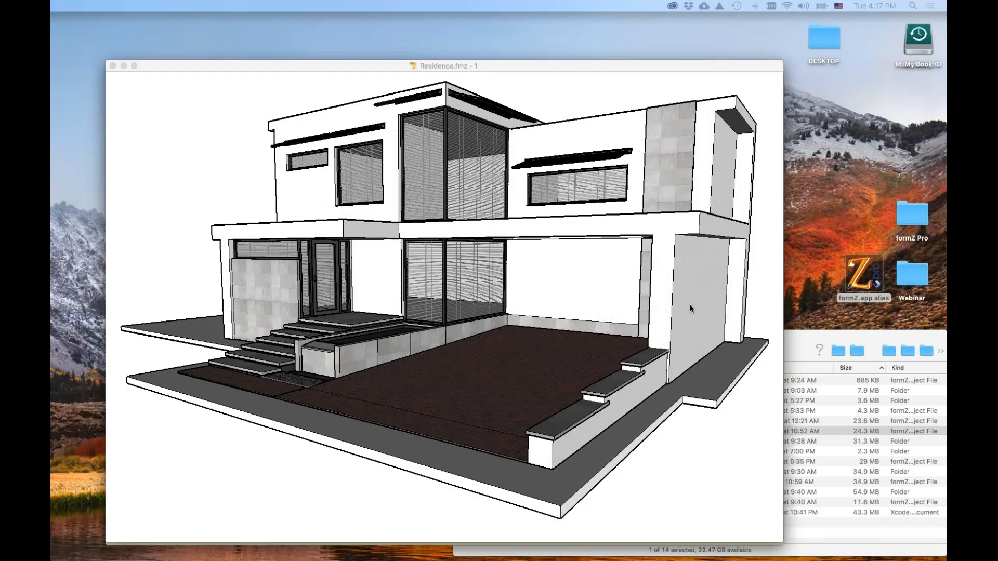
{"action": "left_click", "coordinate": [691, 304]}
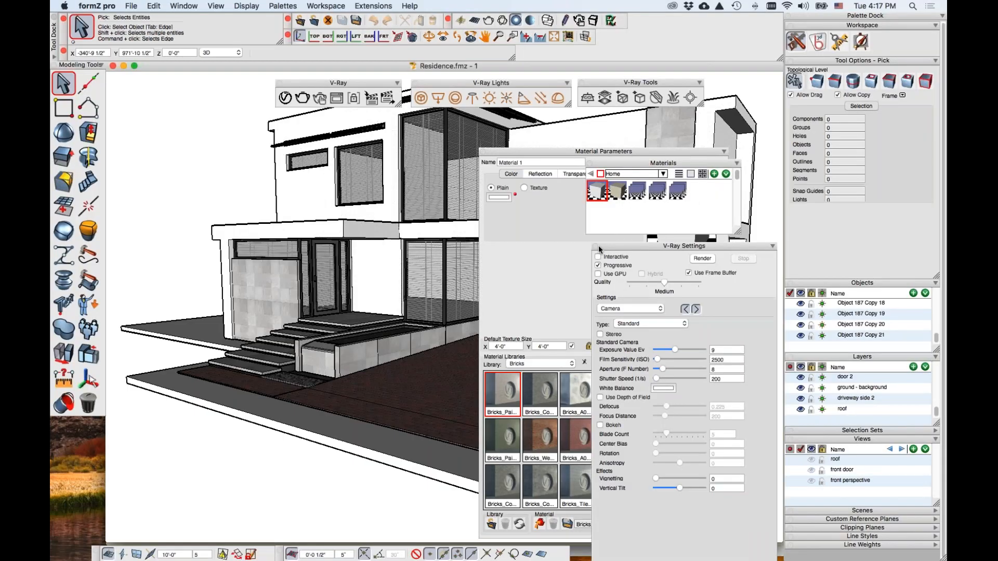
{"action": "left_click", "coordinate": [575, 242]}
{"action": "left_click_drag", "start_coordinate": [586, 151], "coordinate": [527, 126]}
{"action": "left_click", "coordinate": [610, 162]}
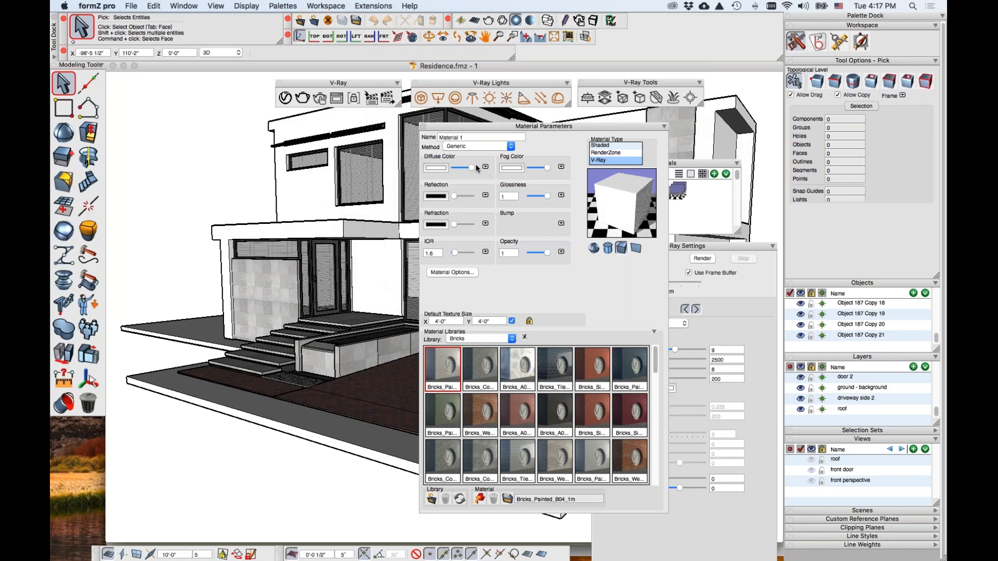
- Look over the available V-Ray material methods for Material 1, keeping Generic selected
{"action": "left_click", "coordinate": [482, 148]}
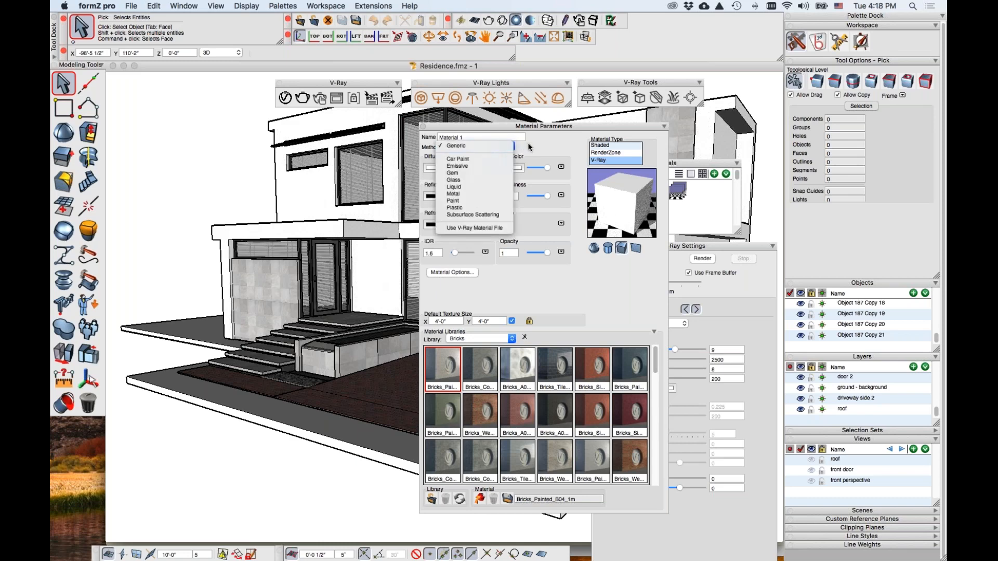
{"action": "left_click", "coordinate": [501, 148]}
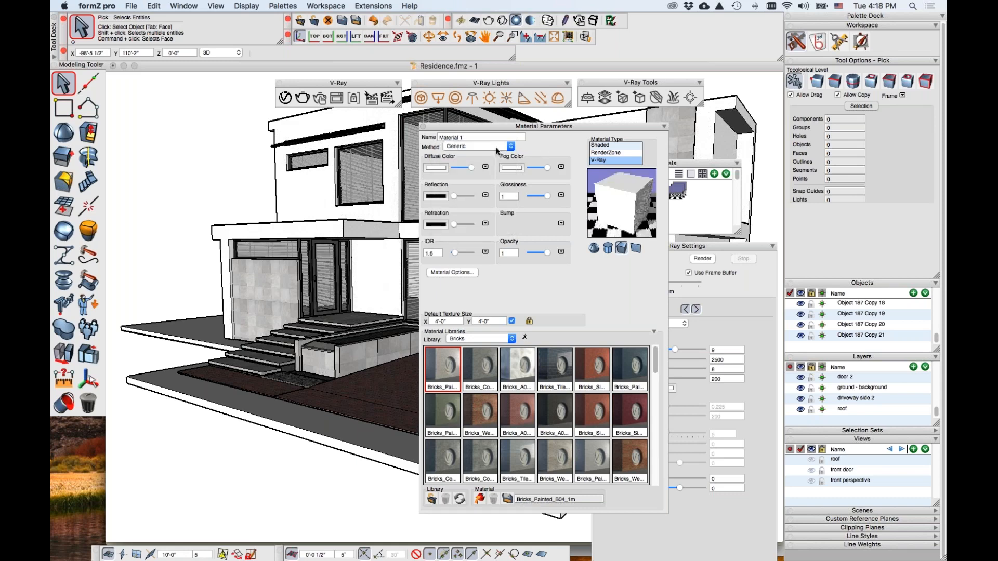
{"action": "left_click", "coordinate": [498, 149]}
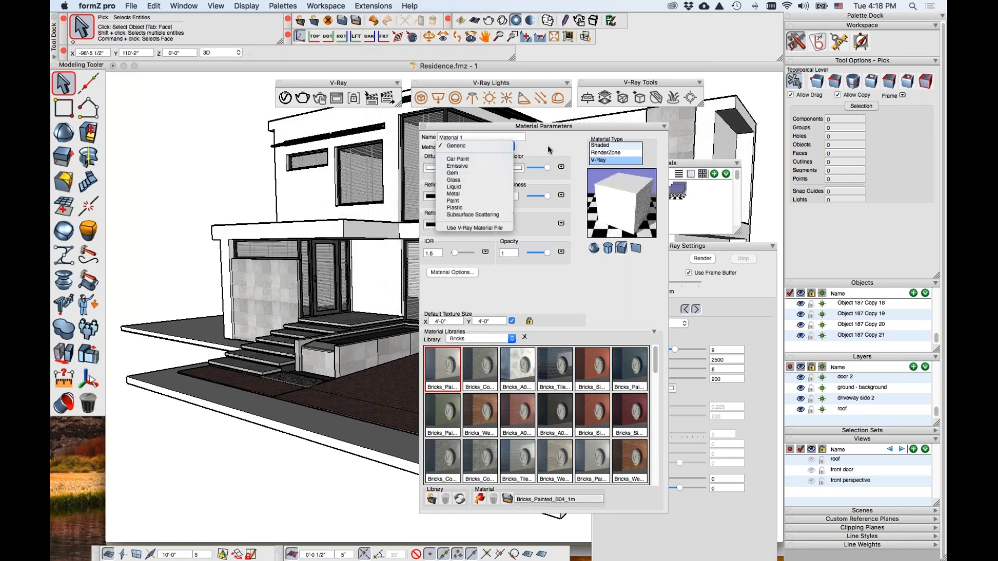
{"action": "left_click", "coordinate": [499, 149]}
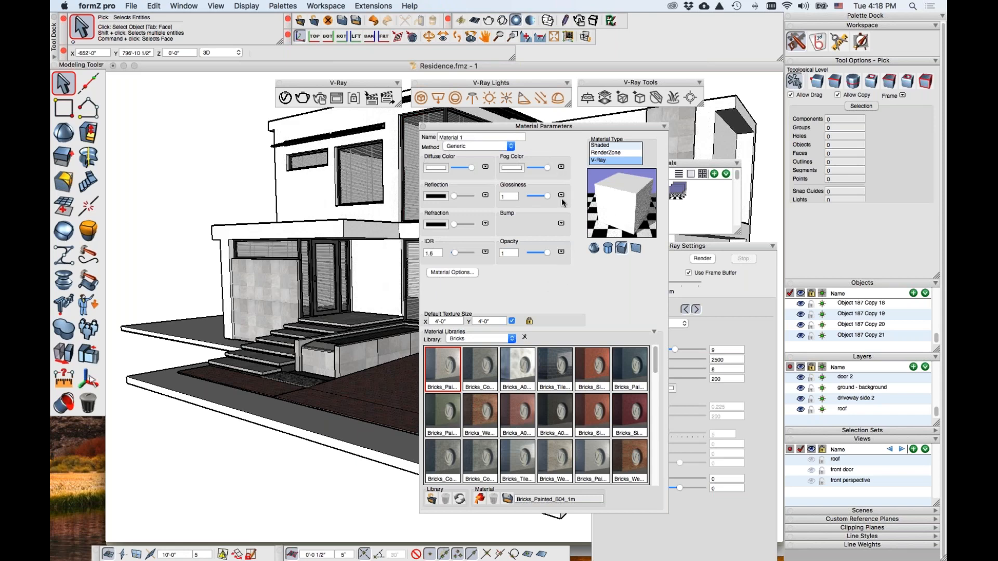
- Adjust Material 1's reflection and refraction, set glossiness to about 0.391, and make the diffuse color green with a sphere preview
{"action": "left_click_drag", "start_coordinate": [471, 168], "coordinate": [464, 227]}
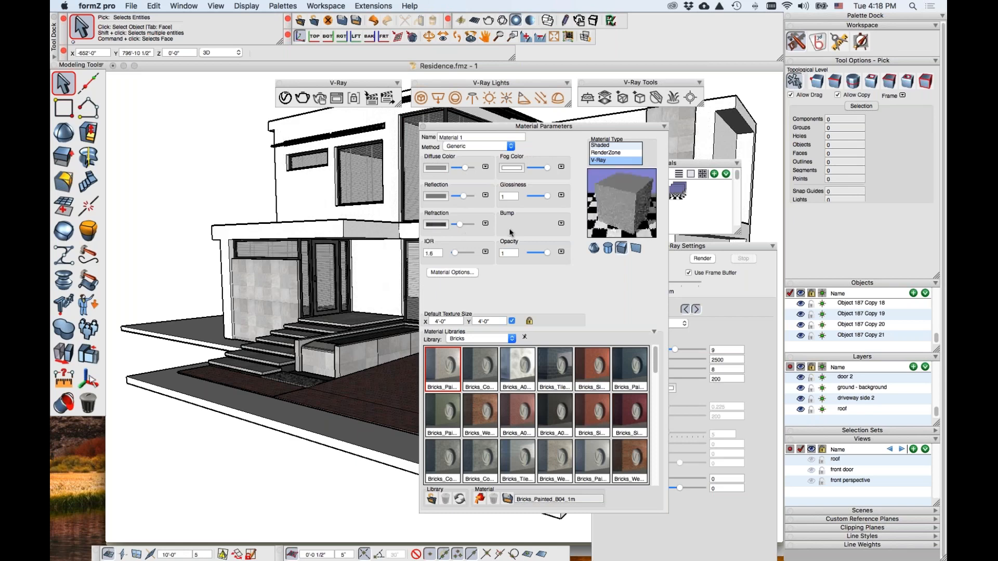
{"action": "left_click", "coordinate": [537, 198]}
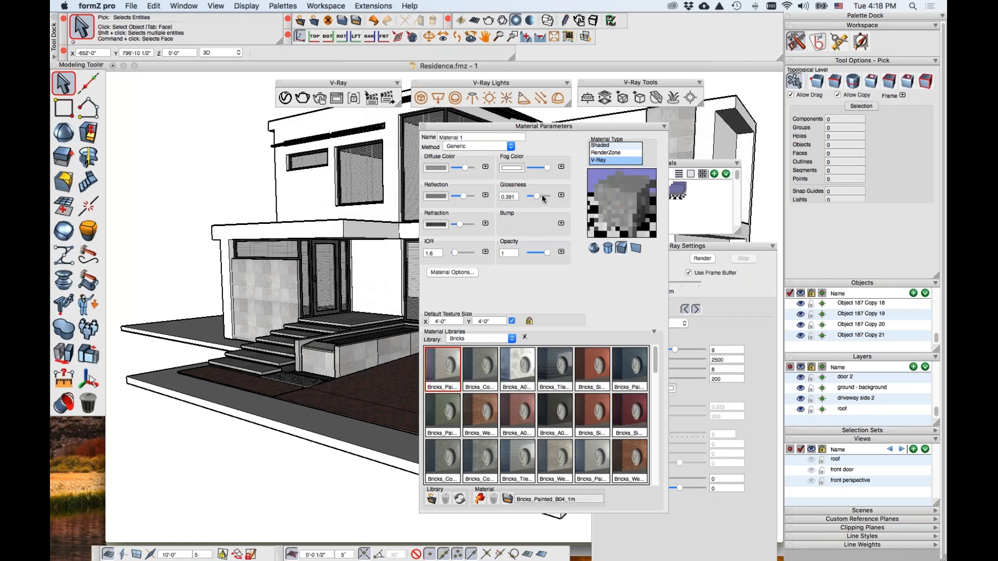
{"action": "left_click", "coordinate": [593, 247]}
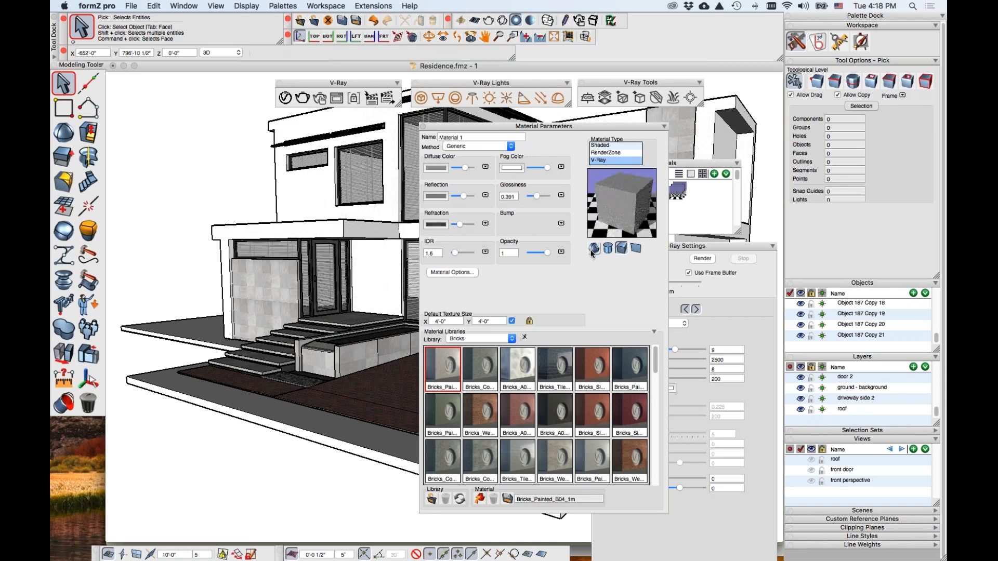
{"action": "left_click", "coordinate": [429, 168]}
{"action": "left_click", "coordinate": [210, 195]}
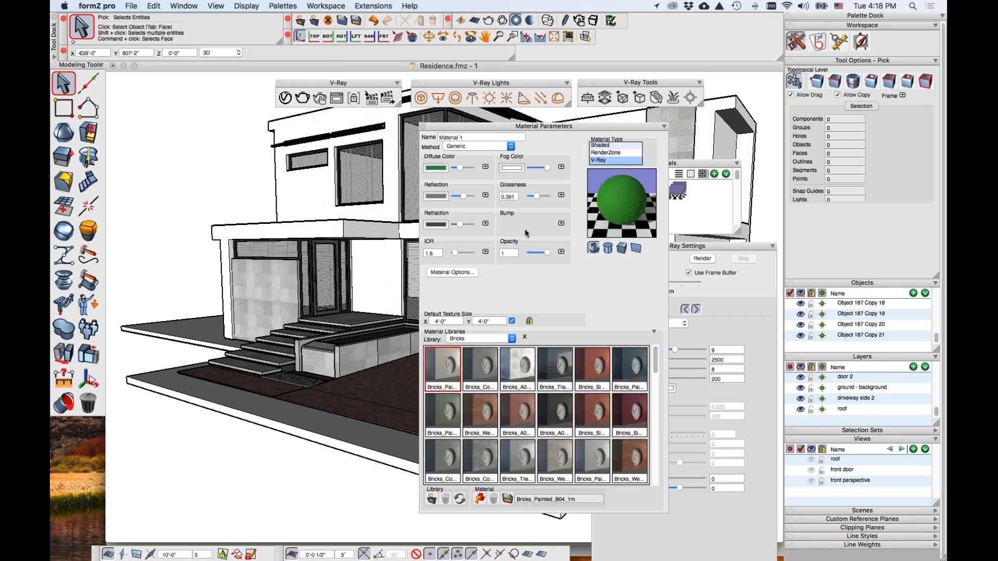
- Raise Material 1's refraction to full white, try full reflection before lowering it to gray, and set the IOR to about 16.848
{"action": "left_click_drag", "start_coordinate": [459, 224], "coordinate": [471, 224]}
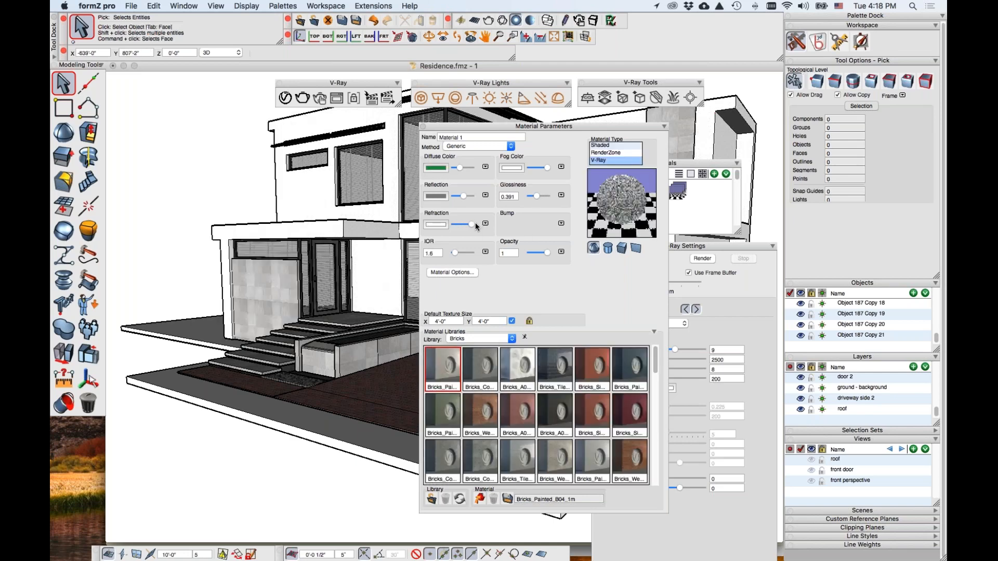
{"action": "left_click", "coordinate": [471, 225]}
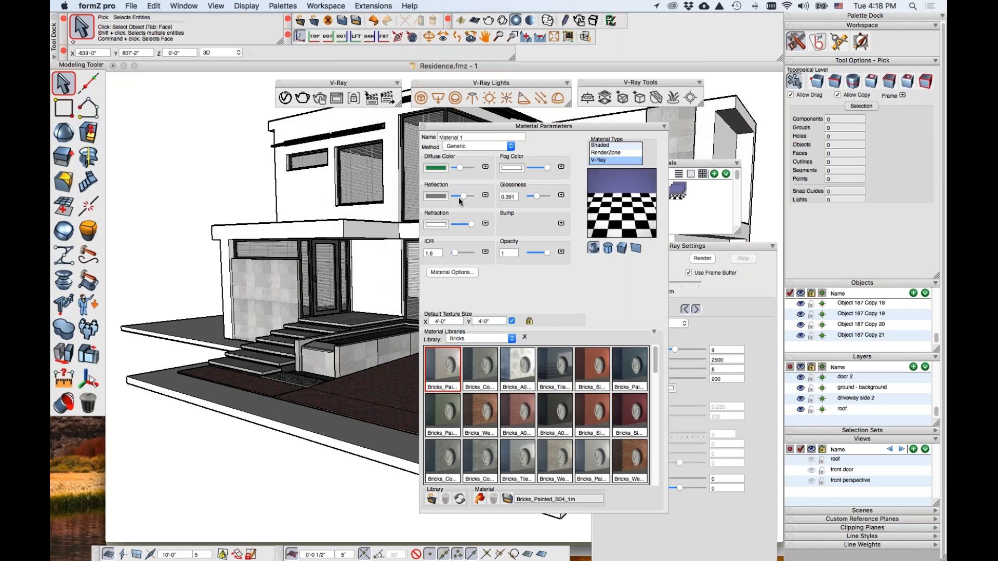
{"action": "left_click_drag", "start_coordinate": [464, 196], "coordinate": [470, 196]}
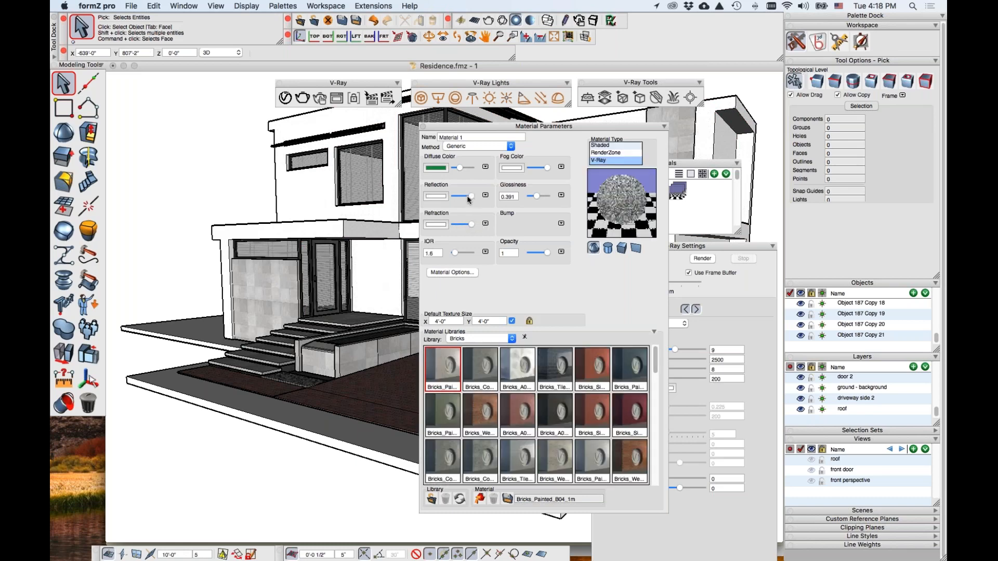
{"action": "left_click", "coordinate": [461, 197]}
{"action": "left_click", "coordinate": [466, 253]}
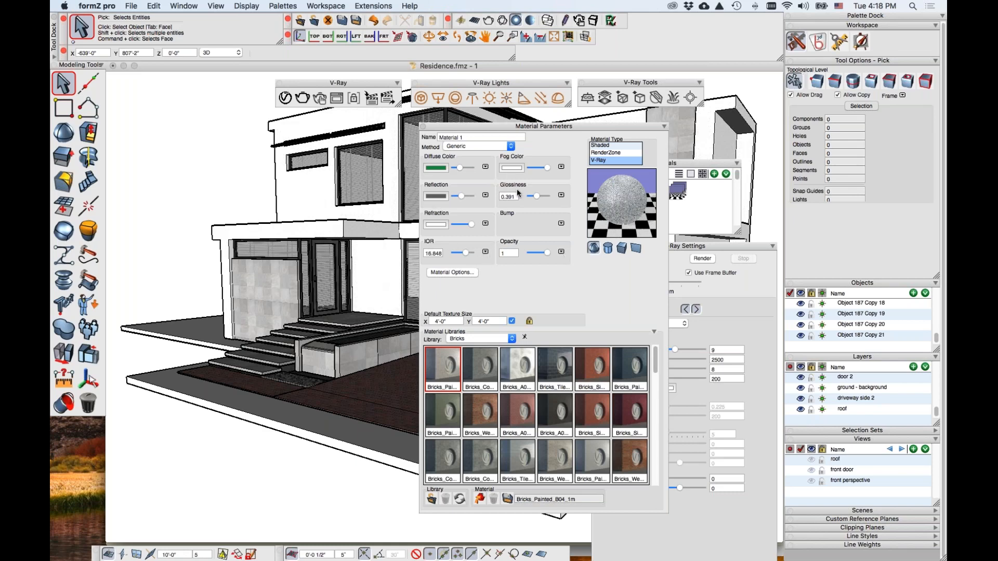
- Preview the Car Paint method on Material 1, and switch the method to Emissive
{"action": "left_click", "coordinate": [478, 148]}
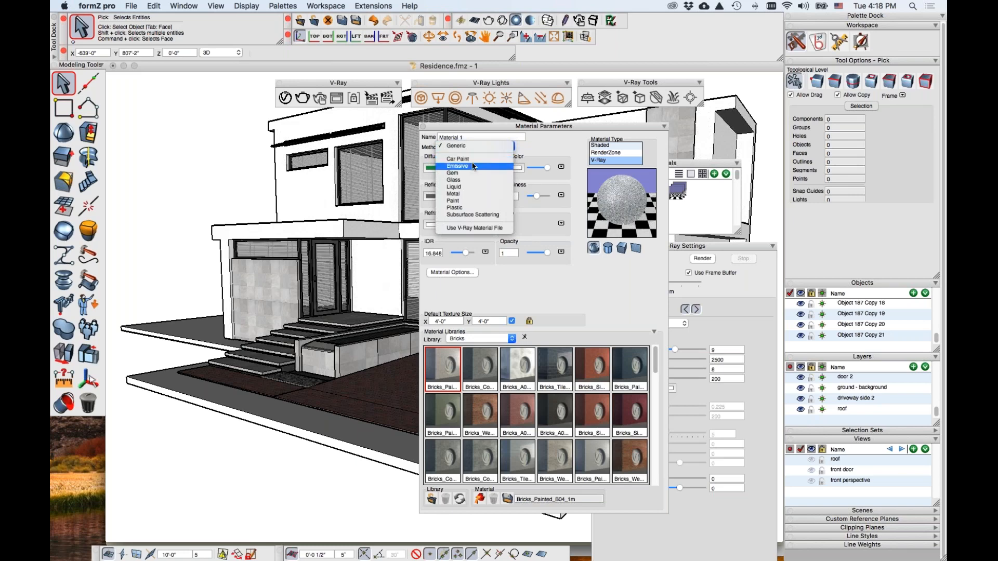
{"action": "left_click", "coordinate": [473, 159]}
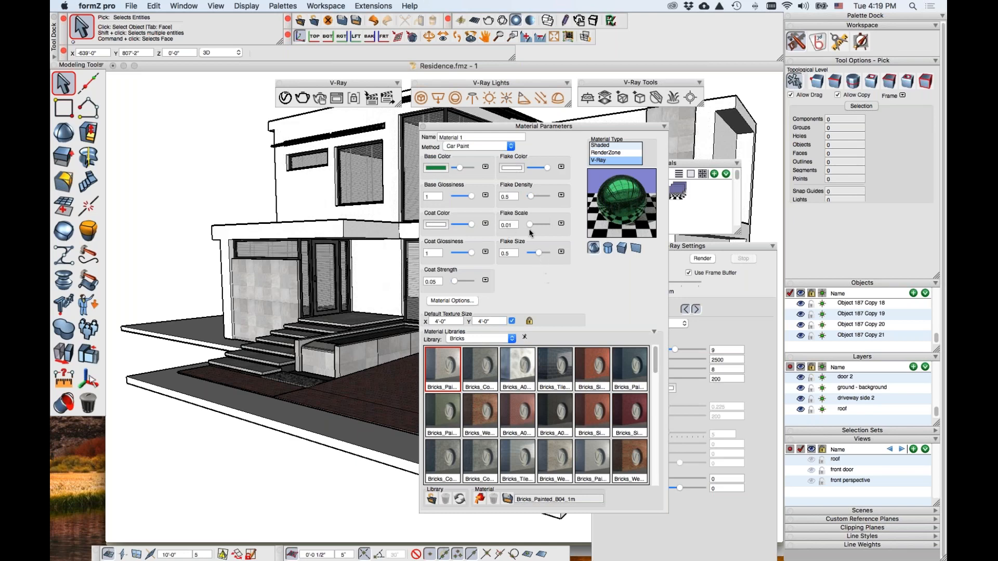
{"action": "left_click", "coordinate": [492, 148]}
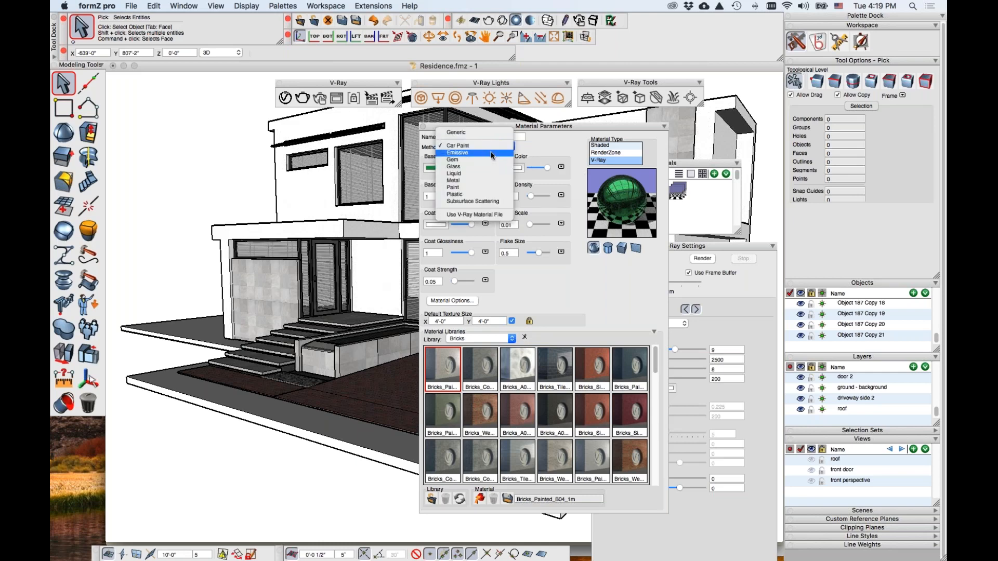
{"action": "left_click", "coordinate": [492, 153]}
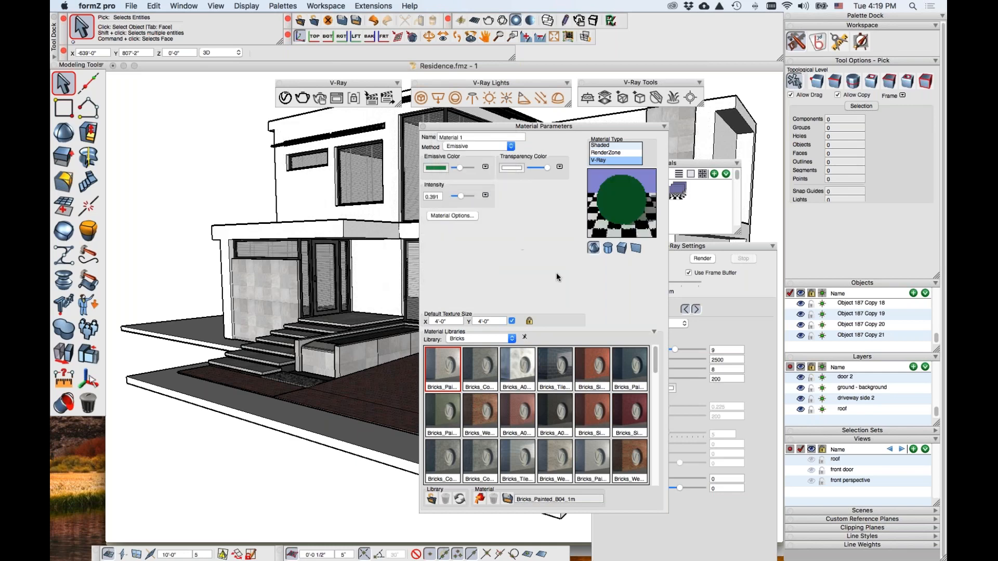
- Set Material 1's emissive color to a bright green and lighten it slightly
{"action": "left_click_drag", "start_coordinate": [457, 171], "coordinate": [471, 170]}
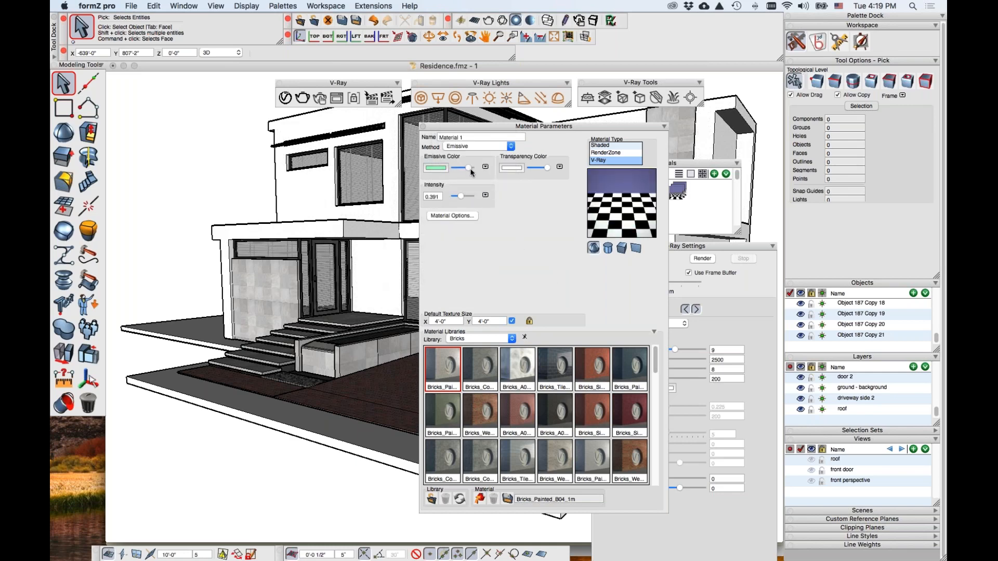
{"action": "left_click_drag", "start_coordinate": [468, 170], "coordinate": [462, 171]}
{"action": "left_click", "coordinate": [435, 168]}
{"action": "left_click", "coordinate": [229, 185]}
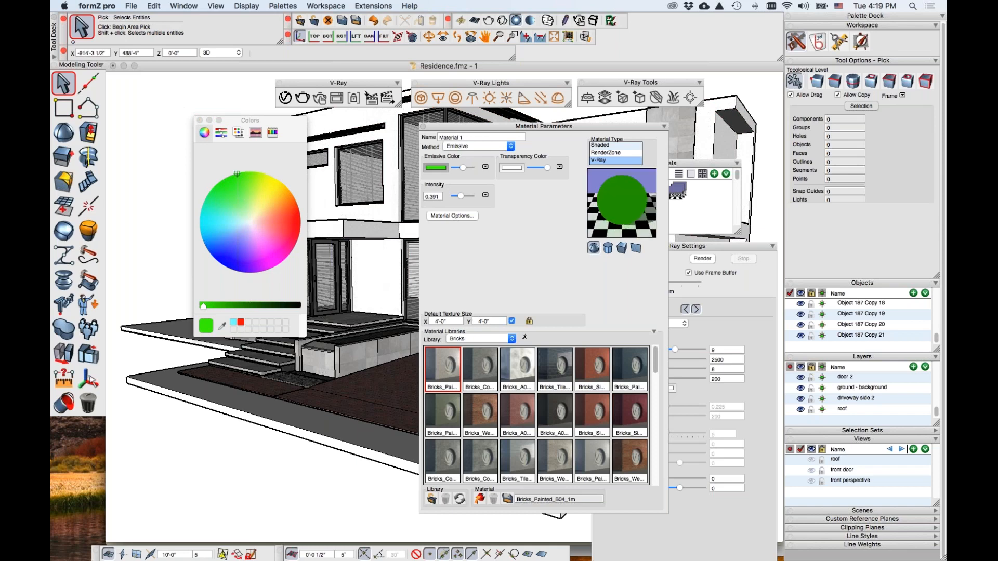
{"action": "left_click", "coordinate": [199, 120]}
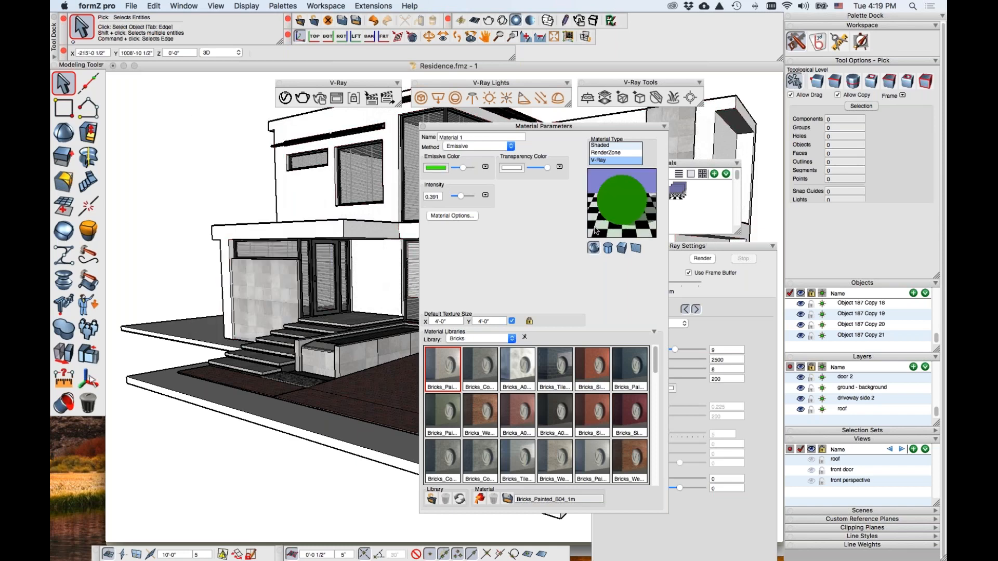
{"action": "left_click_drag", "start_coordinate": [466, 170], "coordinate": [469, 172]}
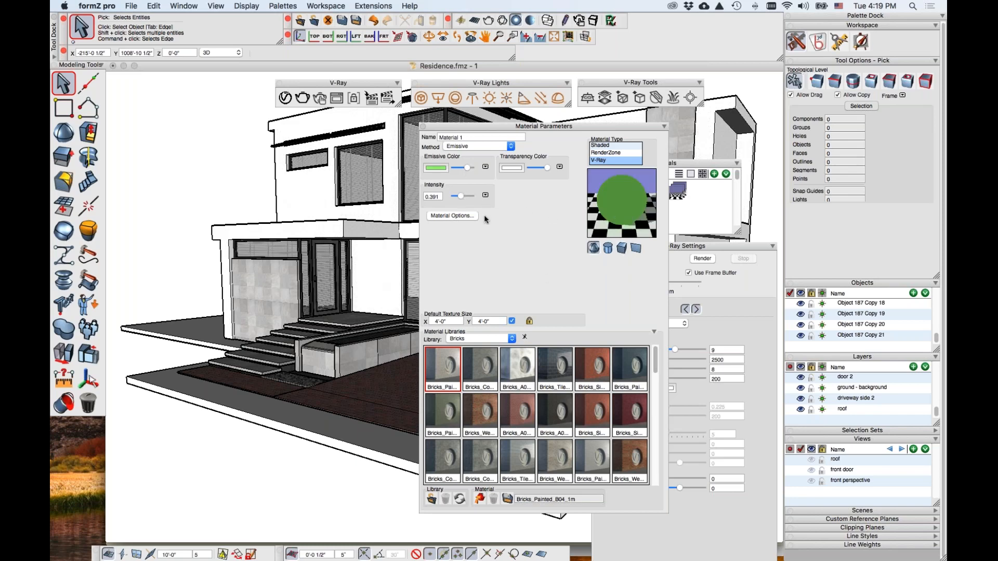
- Preview the Glass method on Material 1, and set the method to Use V-Ray Material File
{"action": "left_click", "coordinate": [457, 146]}
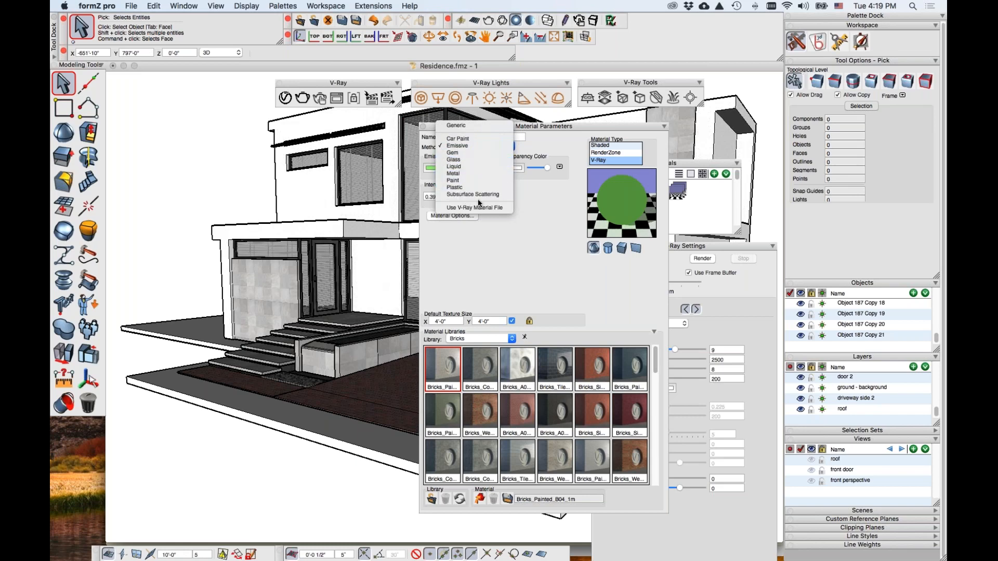
{"action": "left_click", "coordinate": [476, 160]}
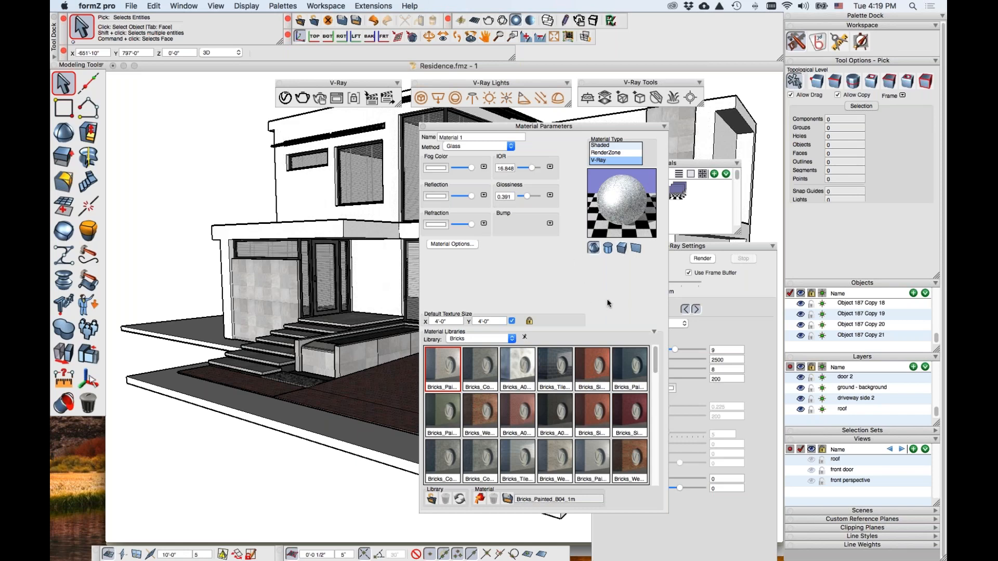
{"action": "left_click", "coordinate": [474, 147]}
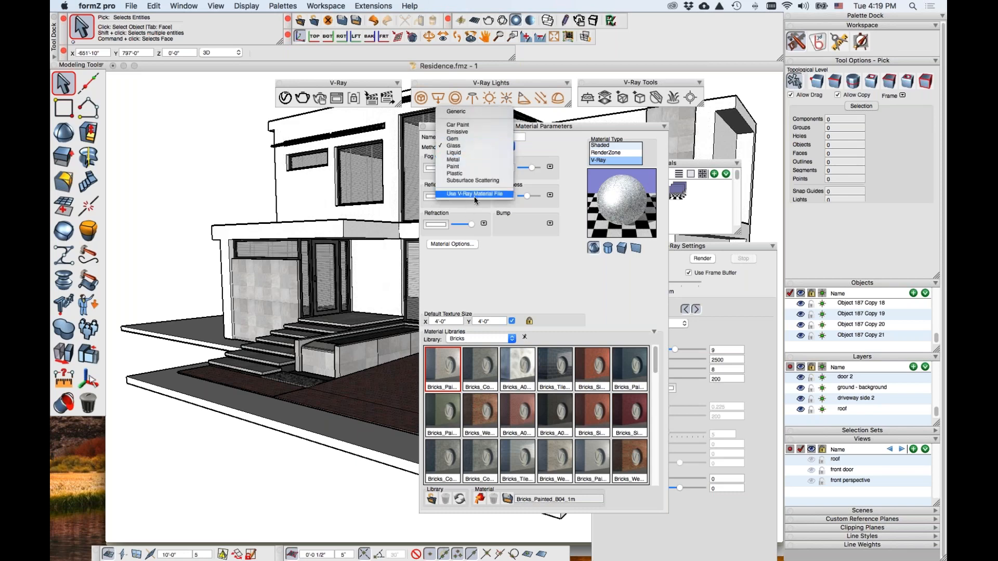
{"action": "left_click", "coordinate": [494, 195]}
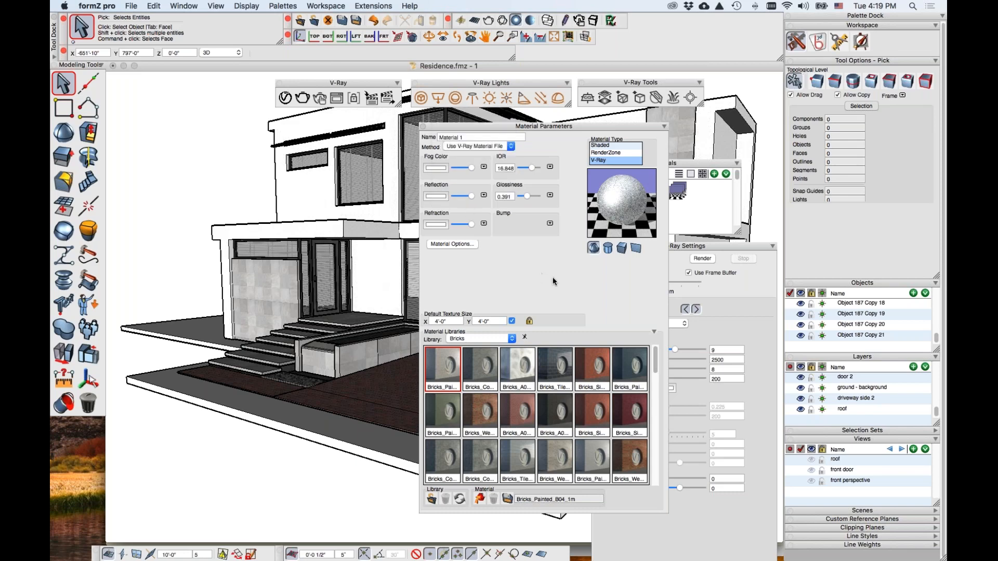
{"action": "left_click", "coordinate": [64, 353]}
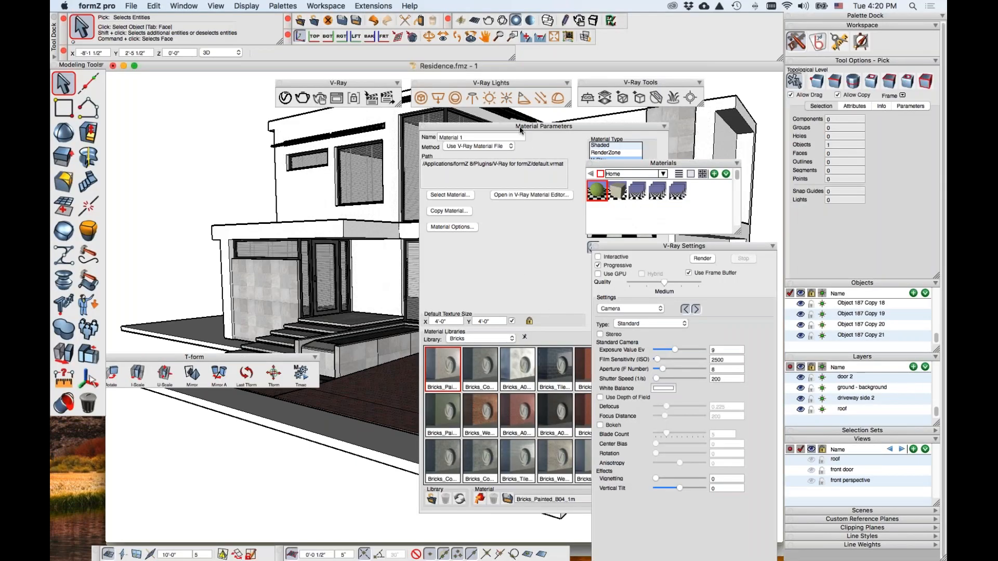
{"action": "left_click_drag", "start_coordinate": [522, 130], "coordinate": [499, 126]}
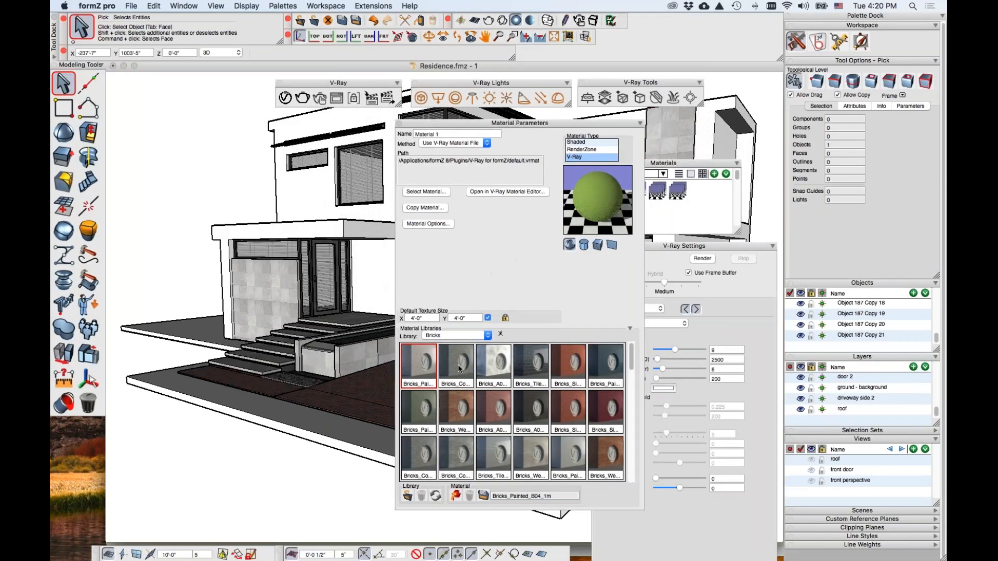
- Browse the Carpaint, Emissive and Bricks material libraries
{"action": "left_click", "coordinate": [454, 335]}
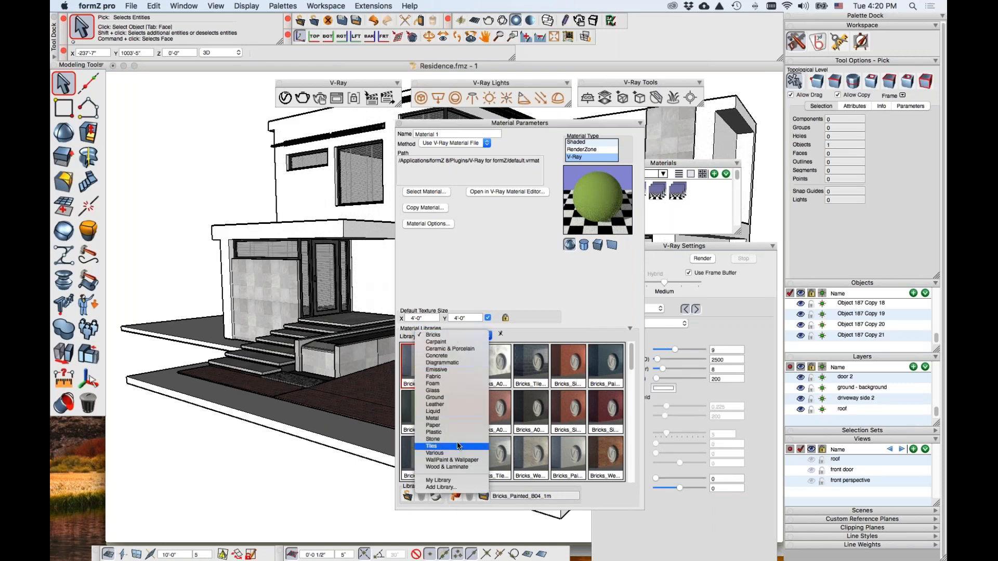
{"action": "left_click", "coordinate": [453, 342]}
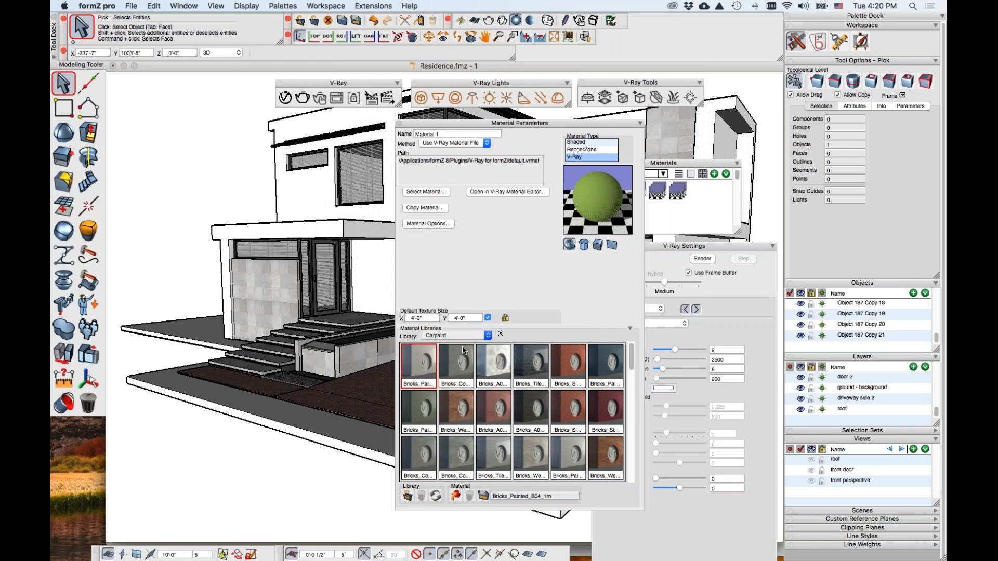
{"action": "left_click", "coordinate": [453, 336]}
{"action": "left_click", "coordinate": [454, 337]}
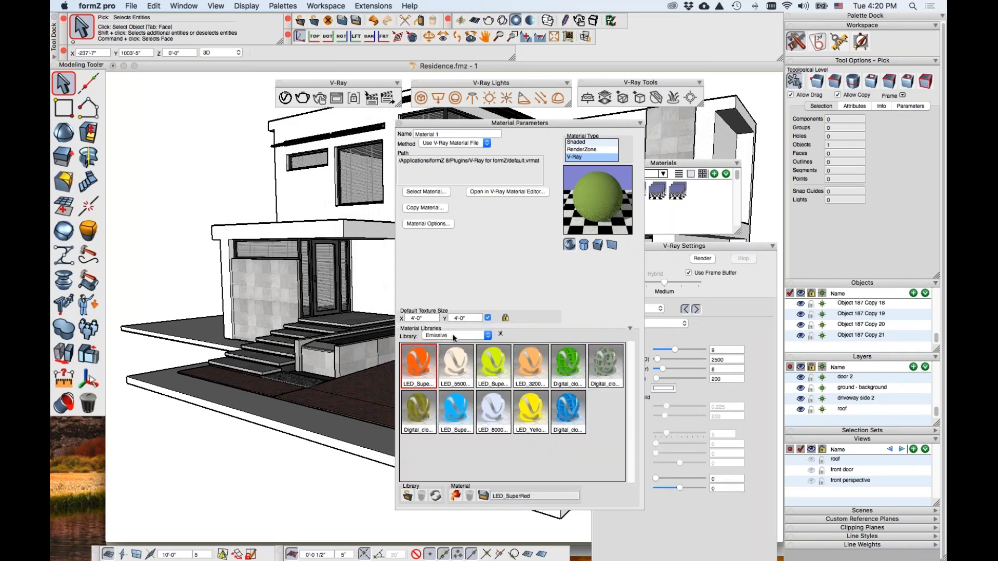
{"action": "left_click", "coordinate": [453, 337]}
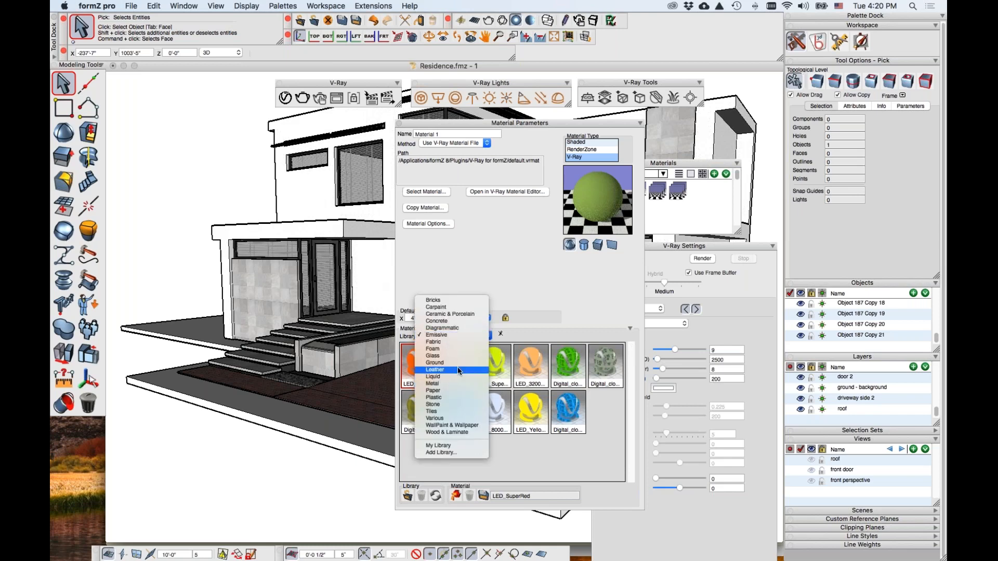
{"action": "left_click", "coordinate": [468, 307]}
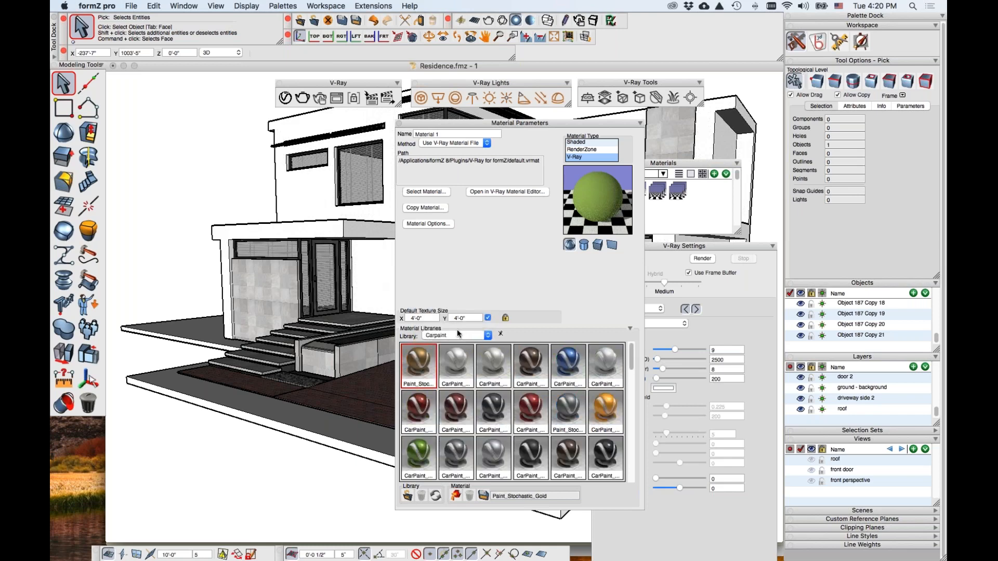
{"action": "left_click", "coordinate": [455, 336]}
{"action": "left_click", "coordinate": [461, 334]}
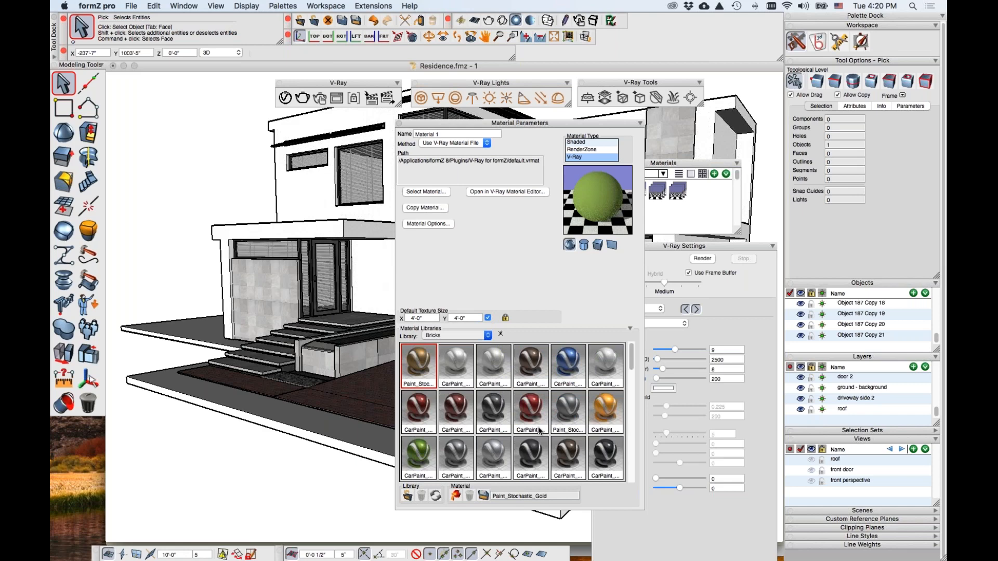
- From the Plastic library, try Plastic_Translucent_02_Orange and Plastic_Leather_E01_Black_10cm on Material 1
{"action": "left_click", "coordinate": [450, 337]}
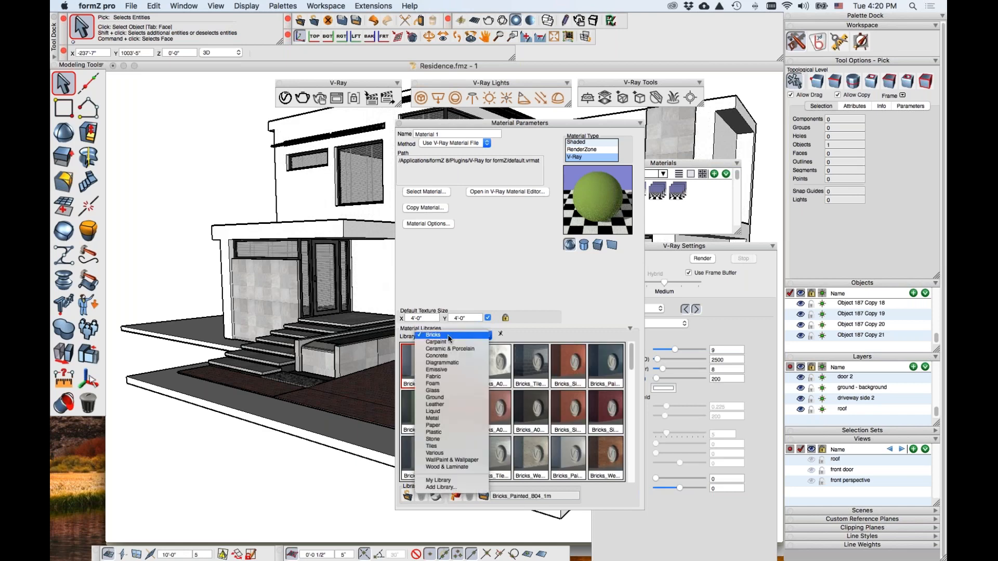
{"action": "left_click", "coordinate": [454, 434]}
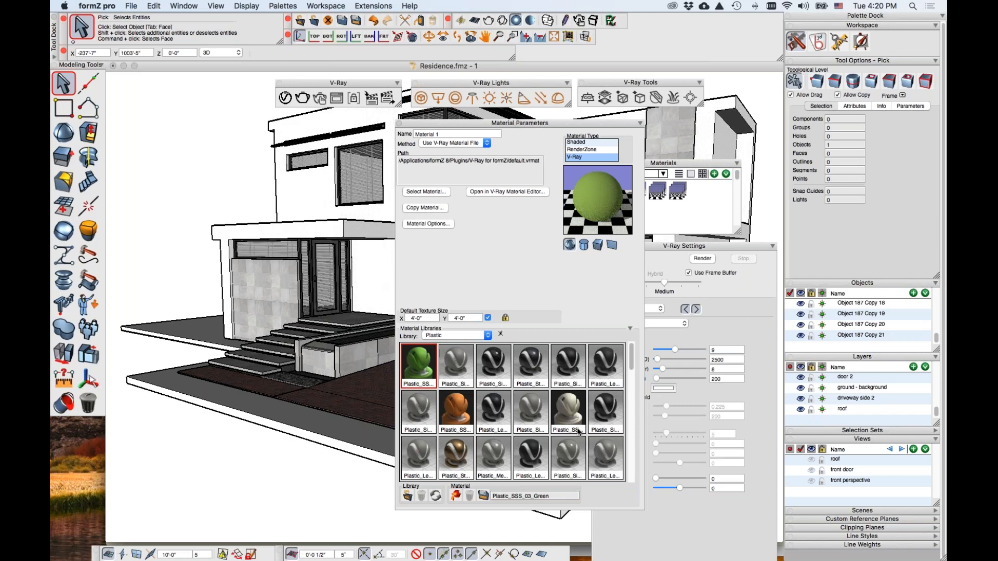
{"action": "scroll", "coordinate": [578, 430], "scroll_direction": "down", "scroll_amount": 5}
{"action": "left_click", "coordinate": [533, 416]}
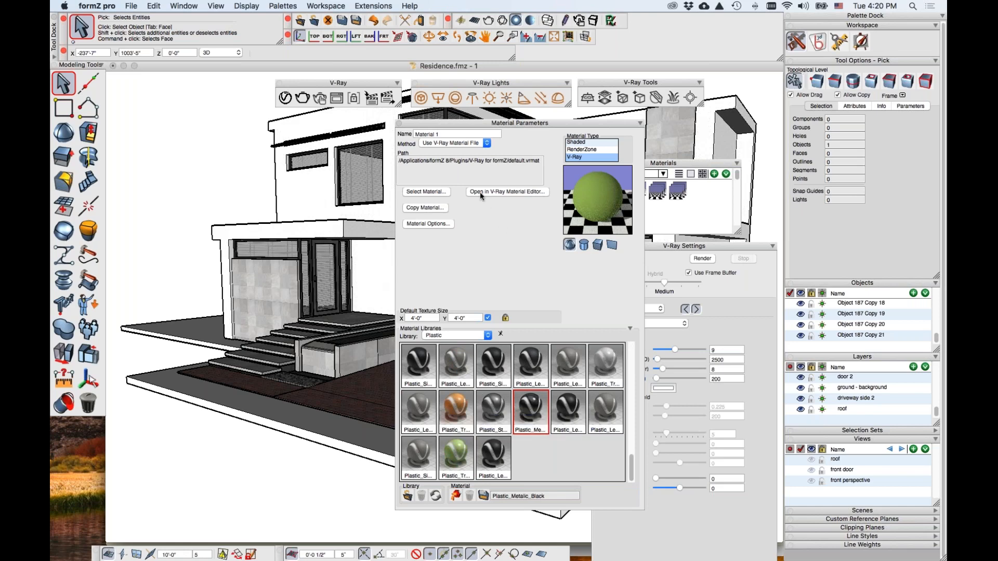
{"action": "left_click", "coordinate": [458, 144]}
{"action": "left_click", "coordinate": [457, 142]}
{"action": "double_click", "coordinate": [459, 408]}
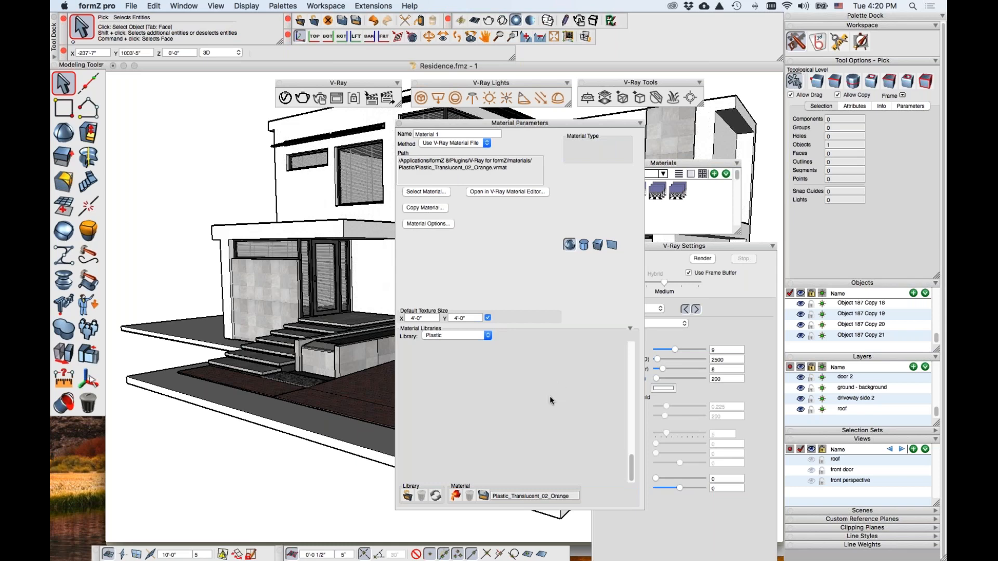
{"action": "double_click", "coordinate": [581, 420]}
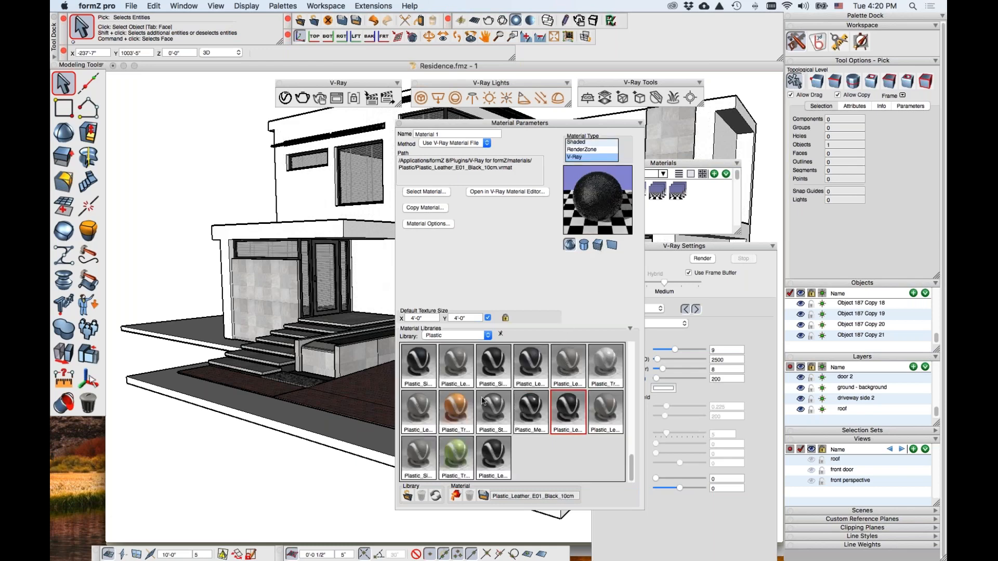
- Load the Bricks_Concrete_F01_2m material from the Bricks library into Material 1
{"action": "left_click", "coordinate": [456, 335]}
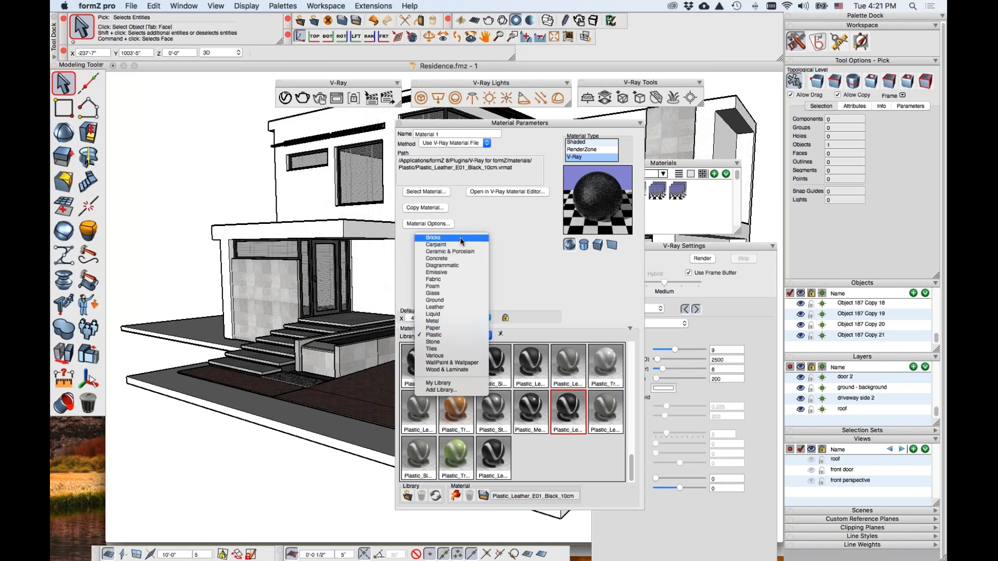
{"action": "left_click", "coordinate": [433, 237]}
{"action": "left_click", "coordinate": [466, 365]}
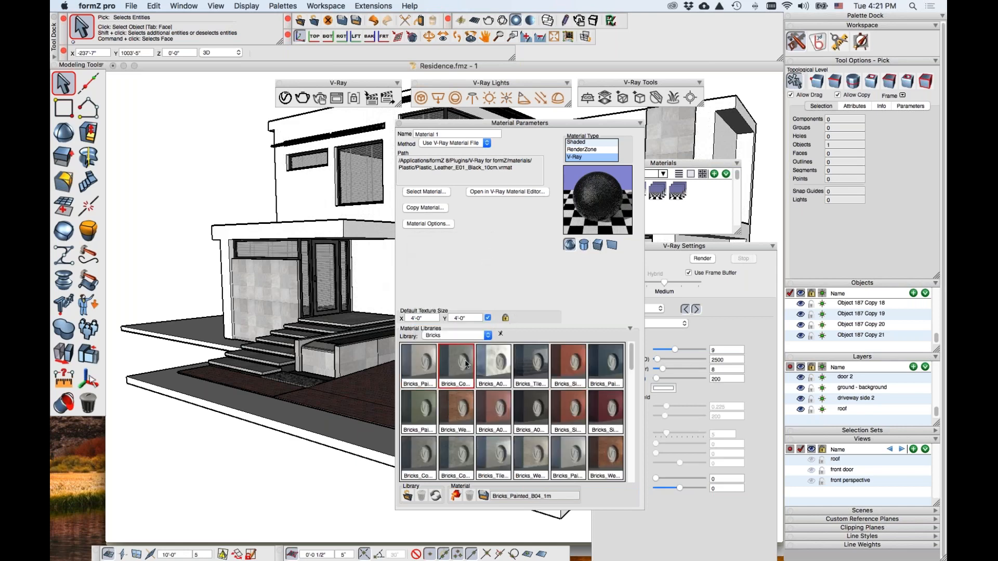
{"action": "double_click", "coordinate": [466, 365]}
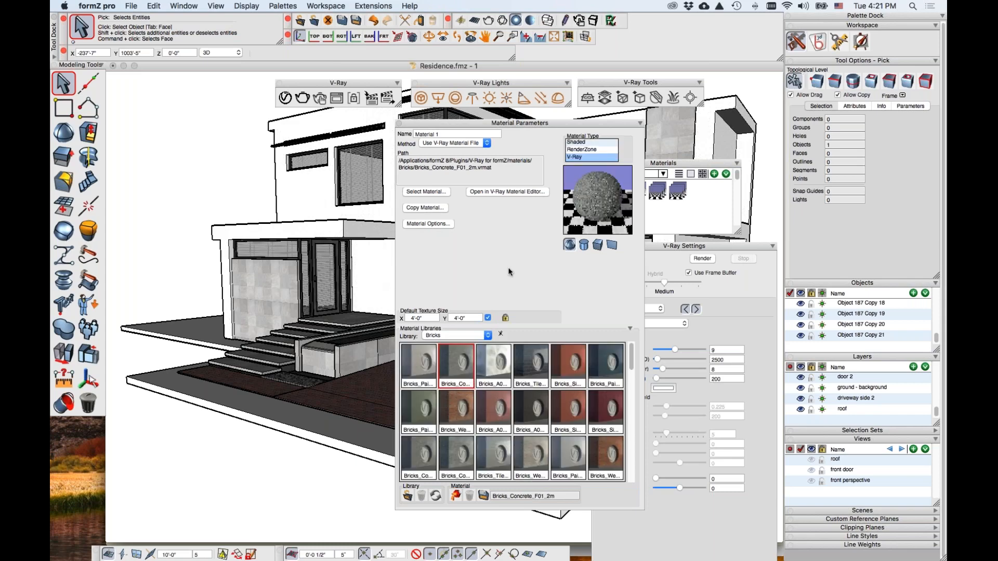
- Open Bricks_Concrete_F01_2m in the V-Ray Material Editor, inspect its diffuse bitmap and try adjusting its reflection
{"action": "left_click", "coordinate": [509, 195]}
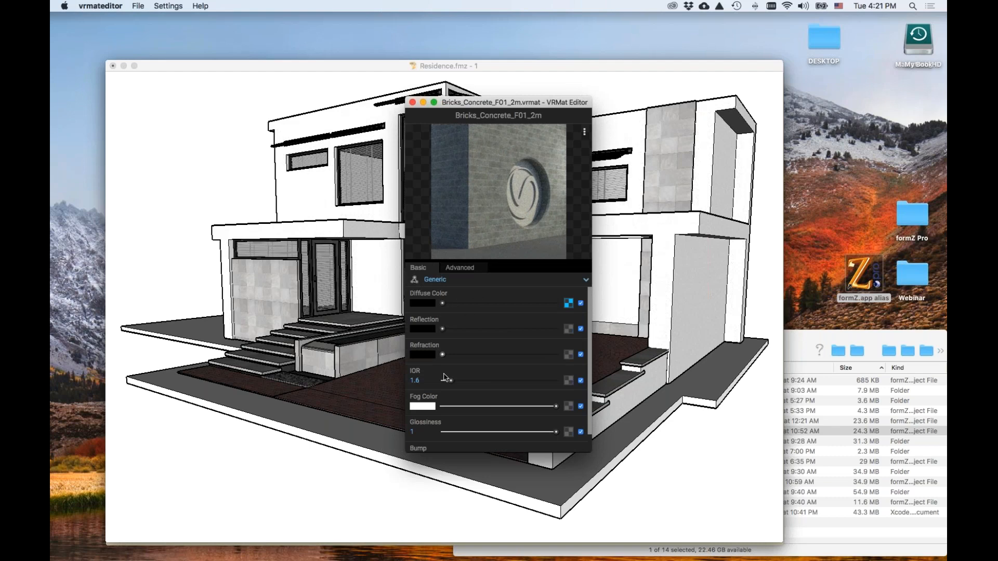
{"action": "left_click", "coordinate": [570, 306]}
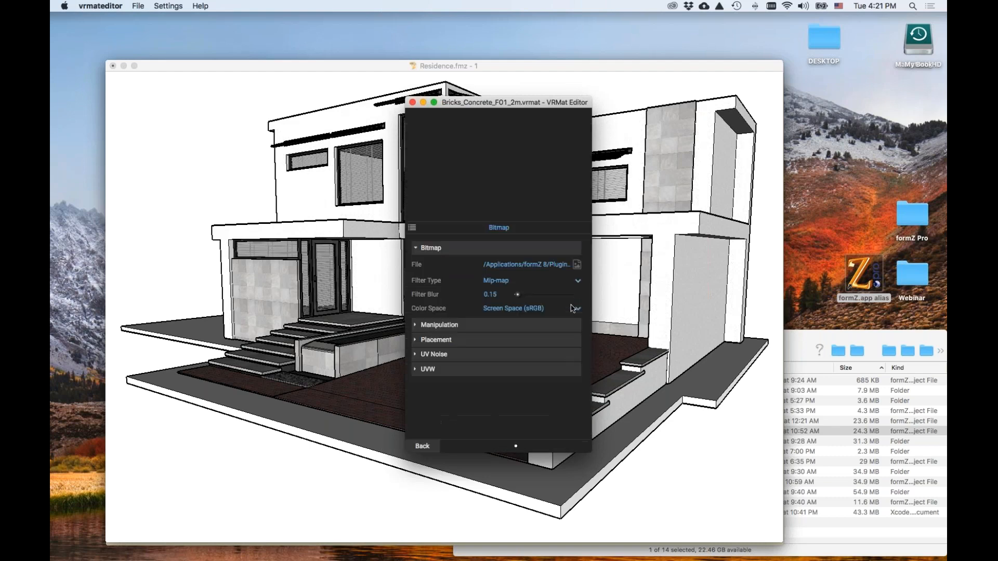
{"action": "left_click", "coordinate": [421, 447]}
{"action": "mouse_move", "coordinate": [443, 329]}
{"action": "left_mouse_down"}
{"action": "mouse_move", "coordinate": [464, 329]}
{"action": "mouse_move", "coordinate": [438, 330]}
{"action": "left_mouse_up"}
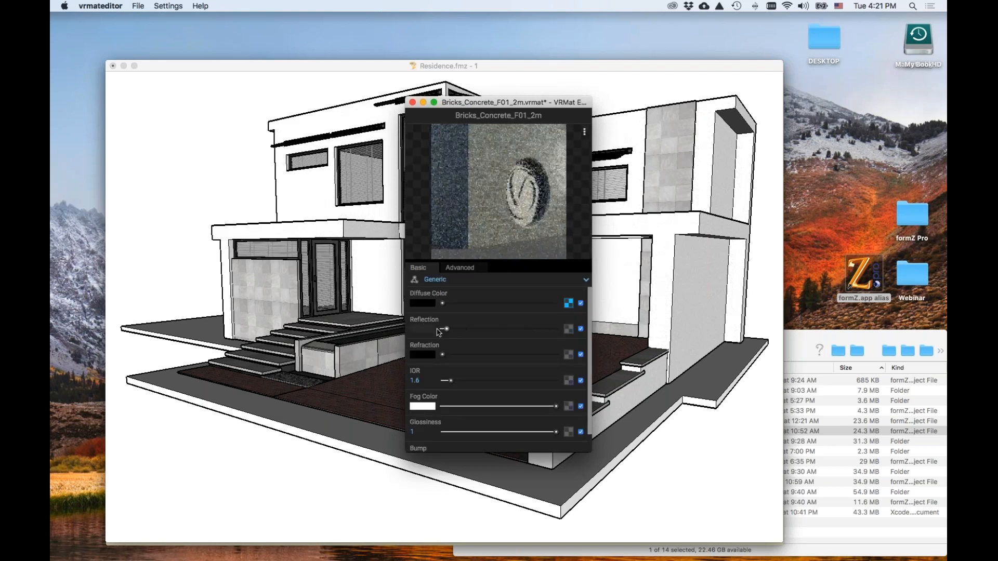
{"action": "left_click", "coordinate": [568, 303]}
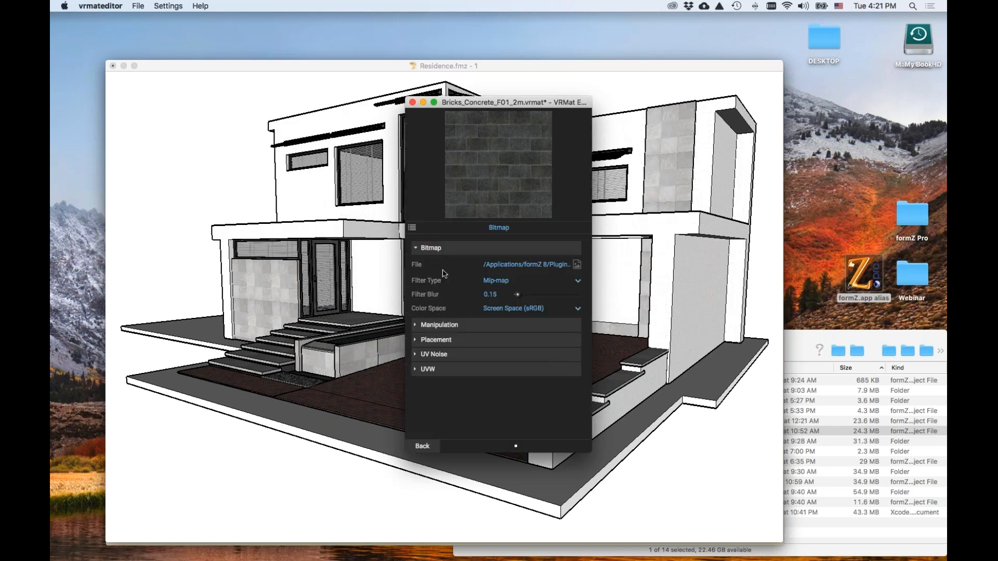
{"action": "left_click", "coordinate": [423, 446]}
- Replace the material's diffuse color bitmap with a Smoke texture
{"action": "left_click", "coordinate": [569, 303]}
{"action": "left_click", "coordinate": [411, 228]}
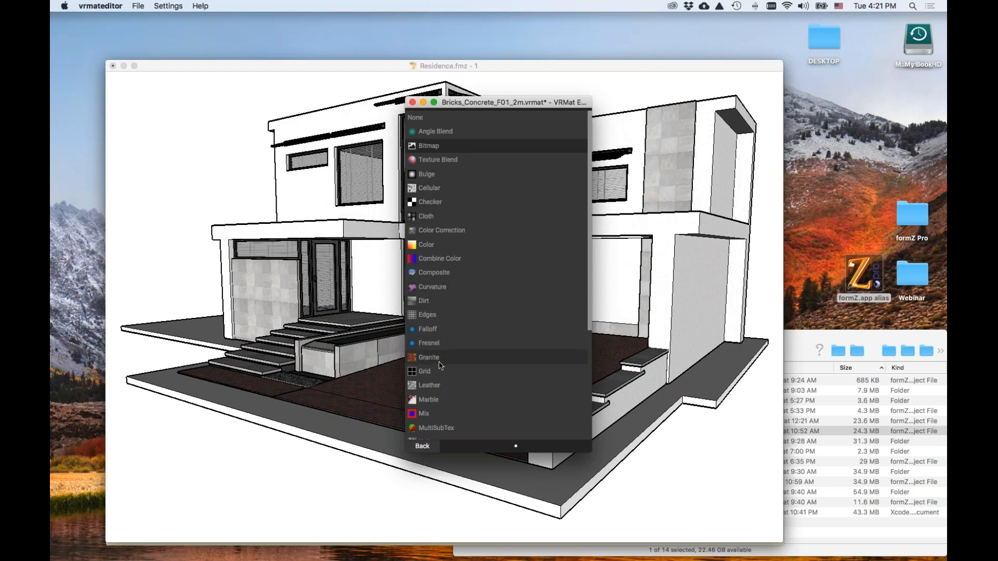
{"action": "scroll", "coordinate": [440, 399], "scroll_direction": "down", "scroll_amount": 5}
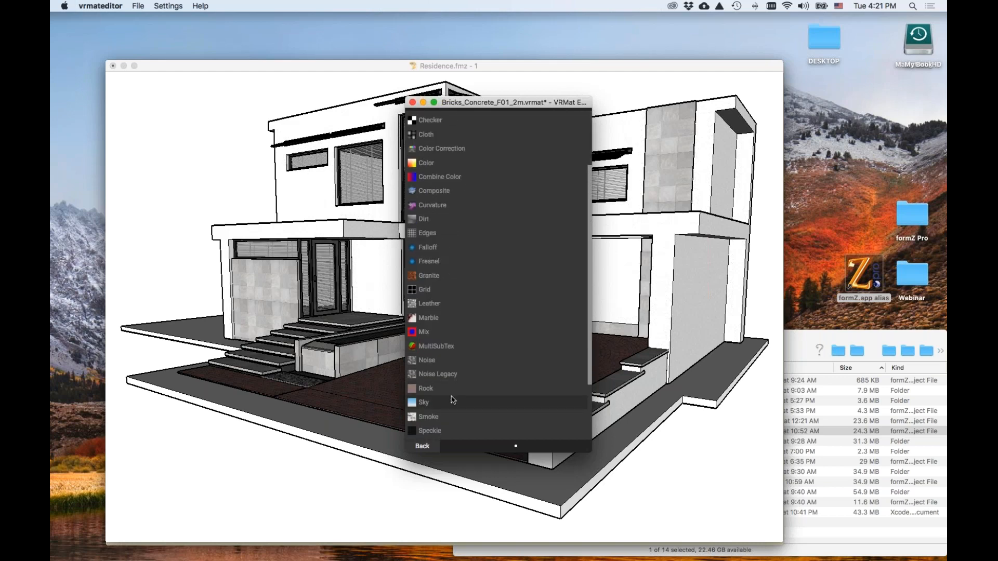
{"action": "left_click", "coordinate": [429, 378]}
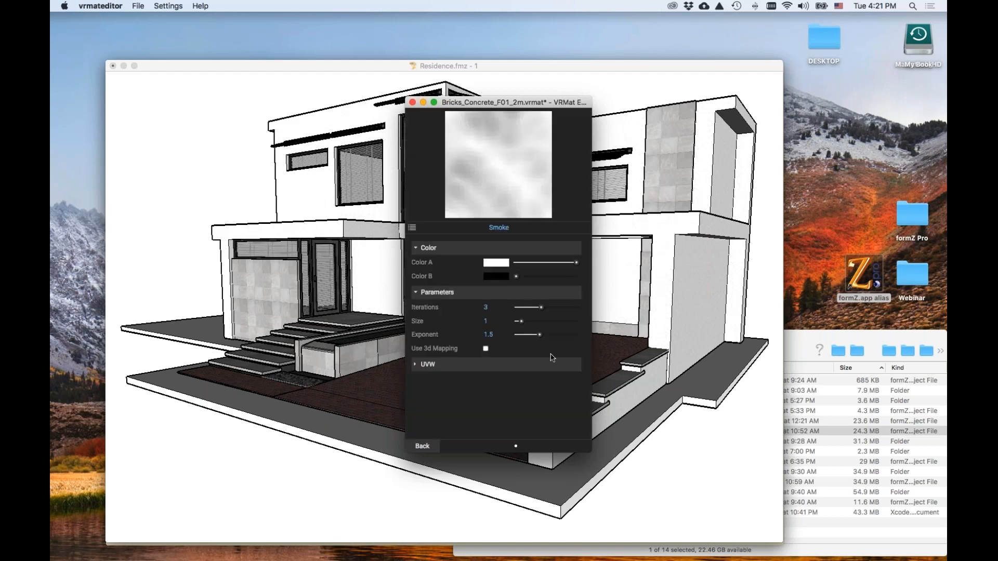
{"action": "left_click", "coordinate": [422, 447]}
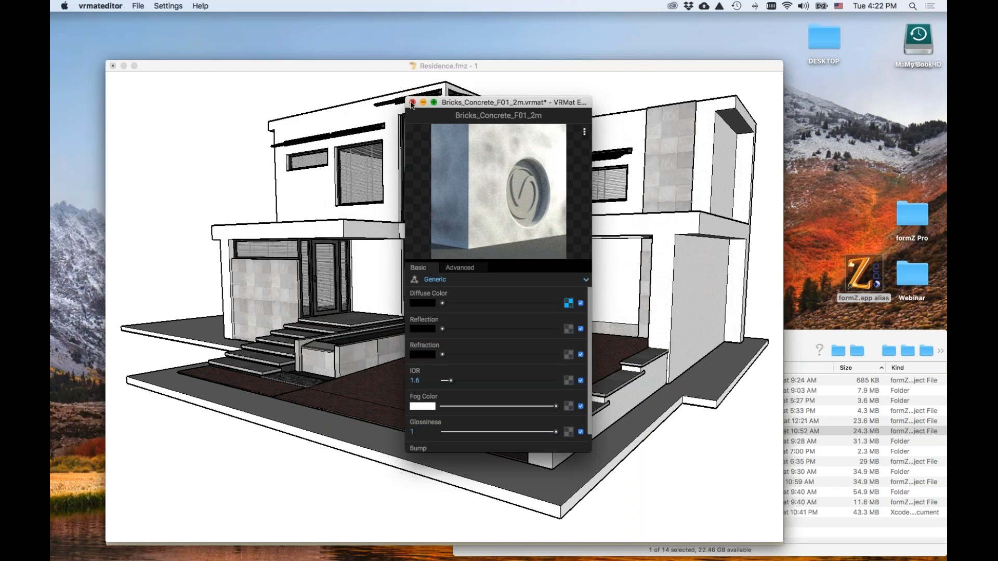
- Save the edited Bricks_Concrete_F01_2m material file and switch back to formZ
{"action": "left_click", "coordinate": [107, 5]}
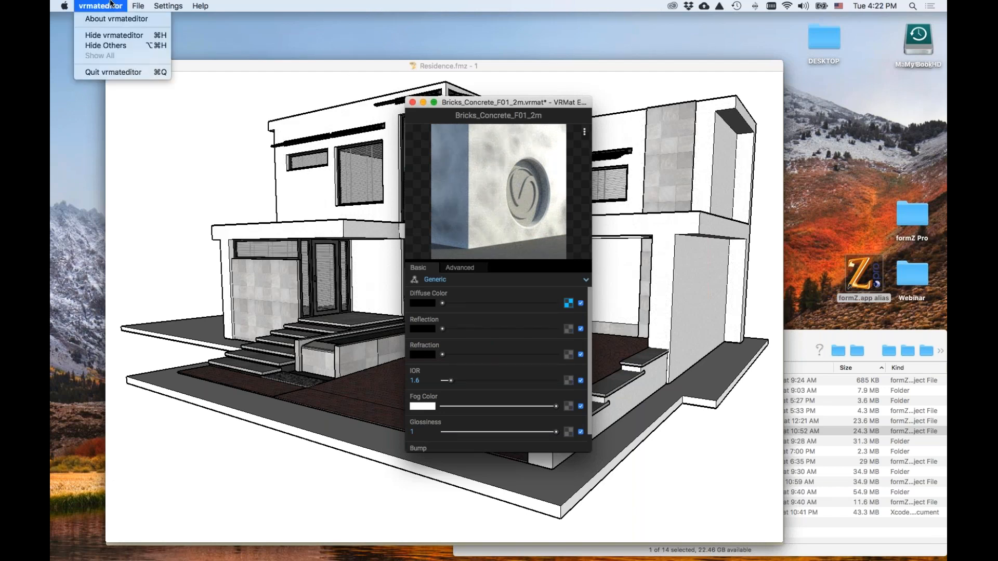
{"action": "mouse_move", "coordinate": [137, 6]}
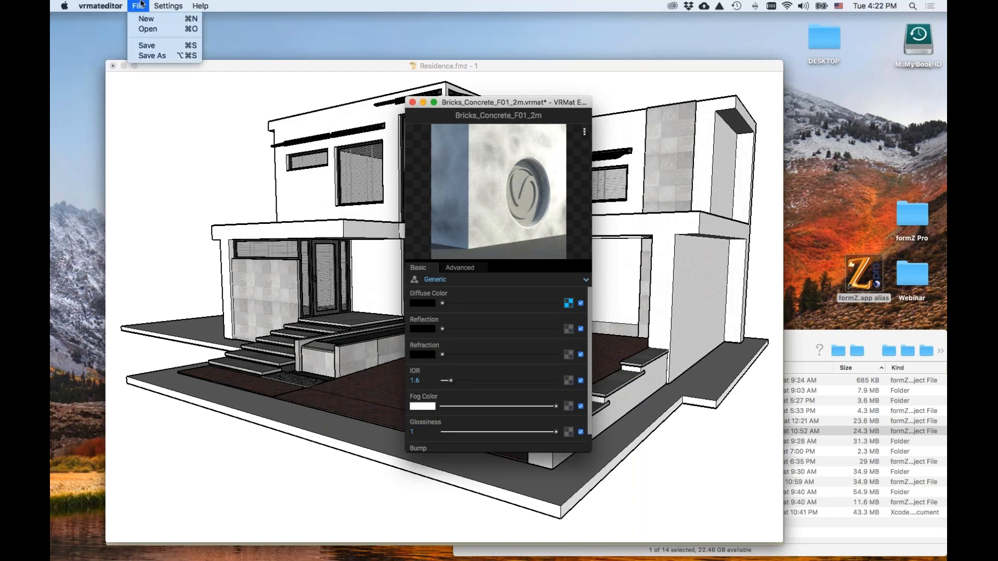
{"action": "left_click", "coordinate": [147, 46]}
{"action": "left_click_drag", "start_coordinate": [457, 105], "coordinate": [320, 112]}
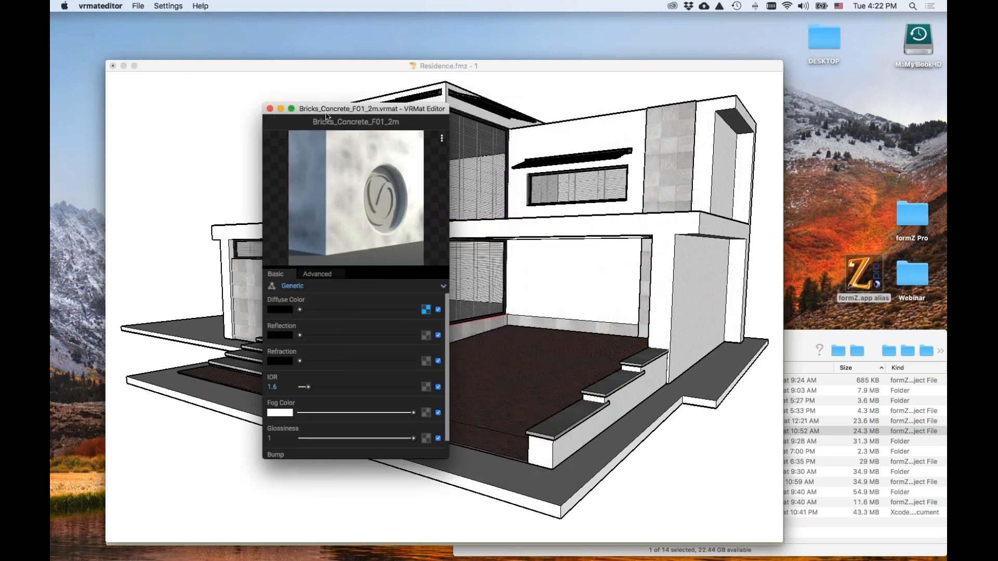
{"action": "key", "text": "super+Tab"}
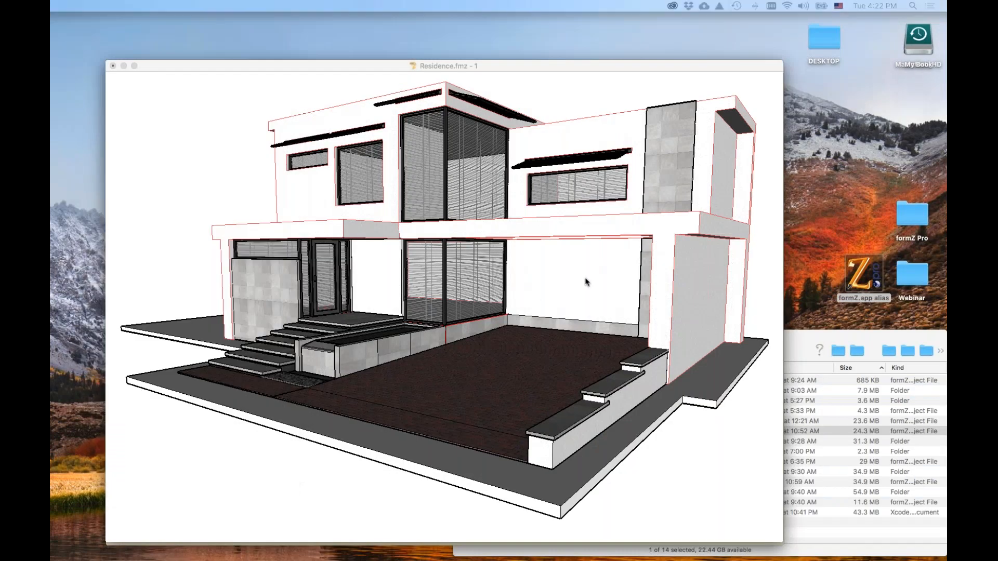
{"action": "left_click", "coordinate": [583, 278]}
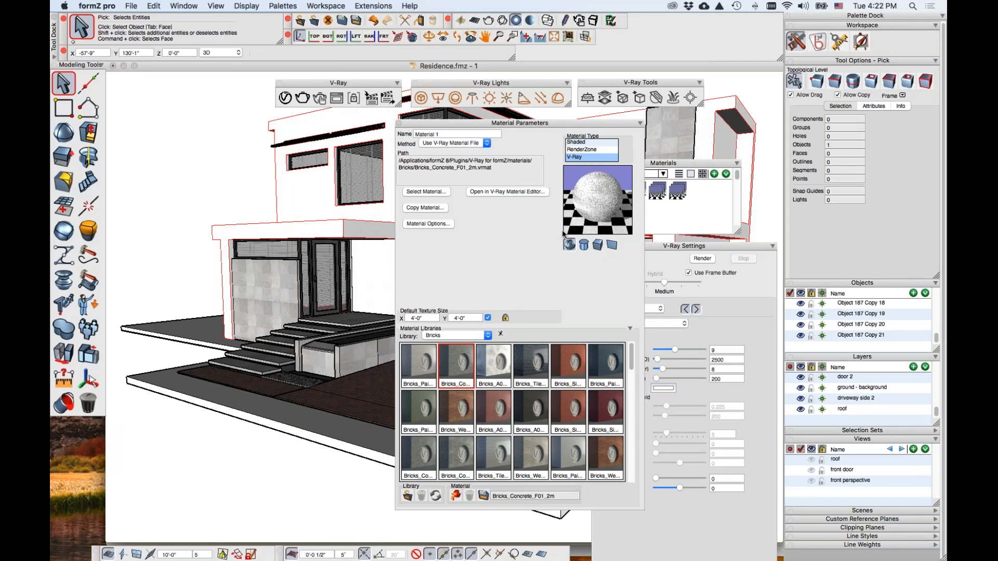
- Preview Material 1 on a flat plane, look over its method options and the Bricks library, and close the material's parameters
{"action": "left_click", "coordinate": [617, 246]}
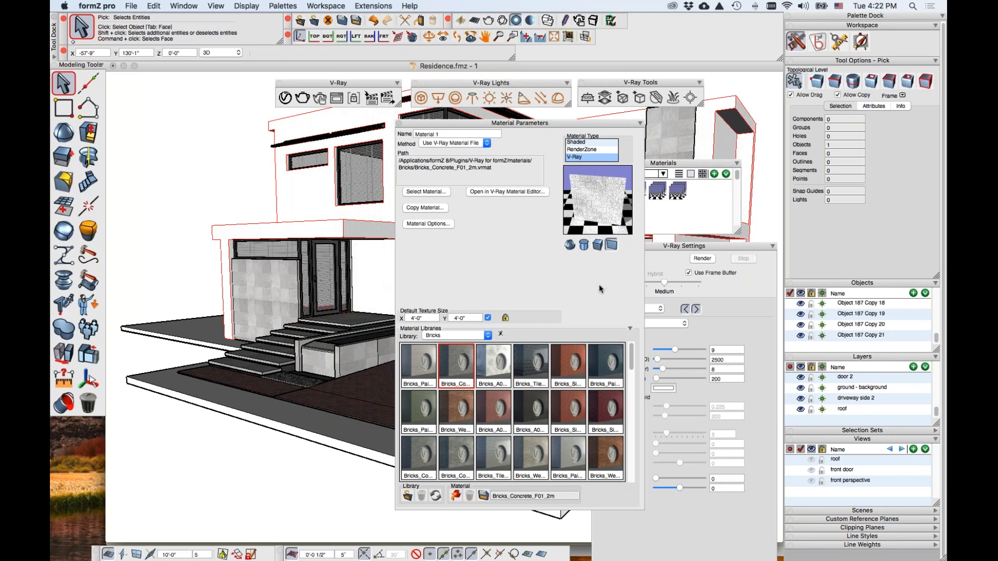
{"action": "left_click", "coordinate": [452, 143]}
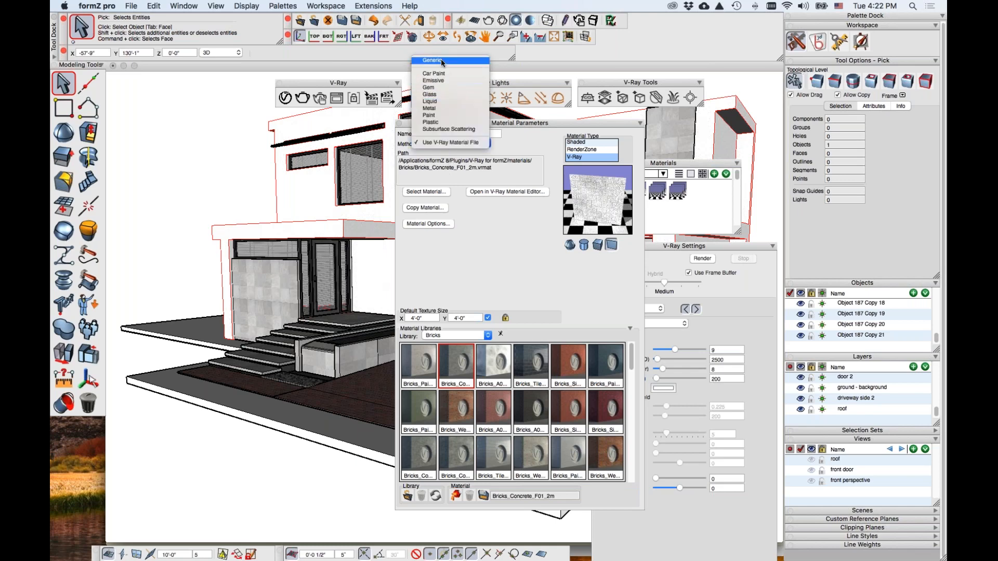
{"action": "left_click", "coordinate": [525, 275]}
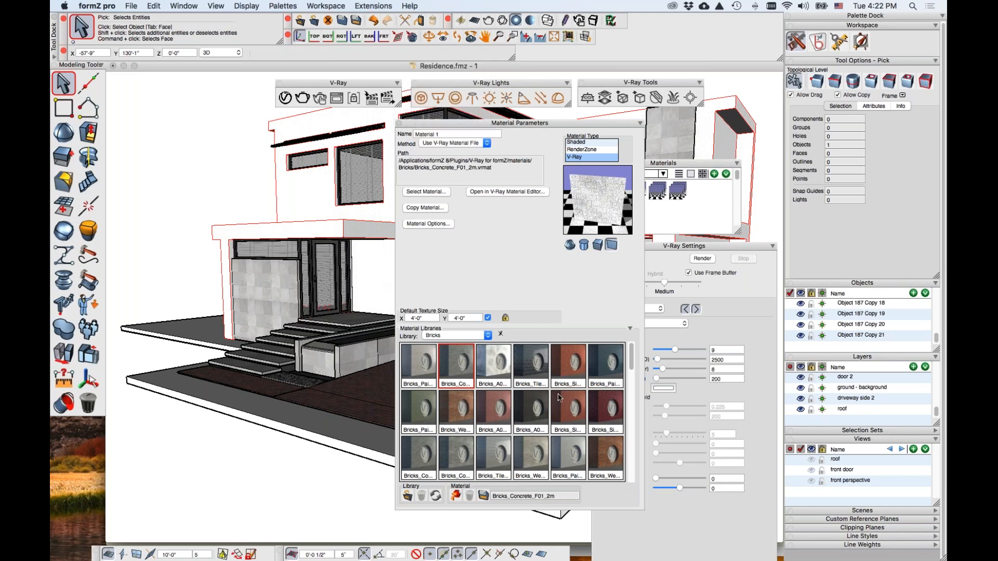
{"action": "scroll", "coordinate": [559, 399], "scroll_direction": "down", "scroll_amount": 2}
{"action": "scroll", "coordinate": [558, 397], "scroll_direction": "up", "scroll_amount": 2}
{"action": "left_click", "coordinate": [398, 123]}
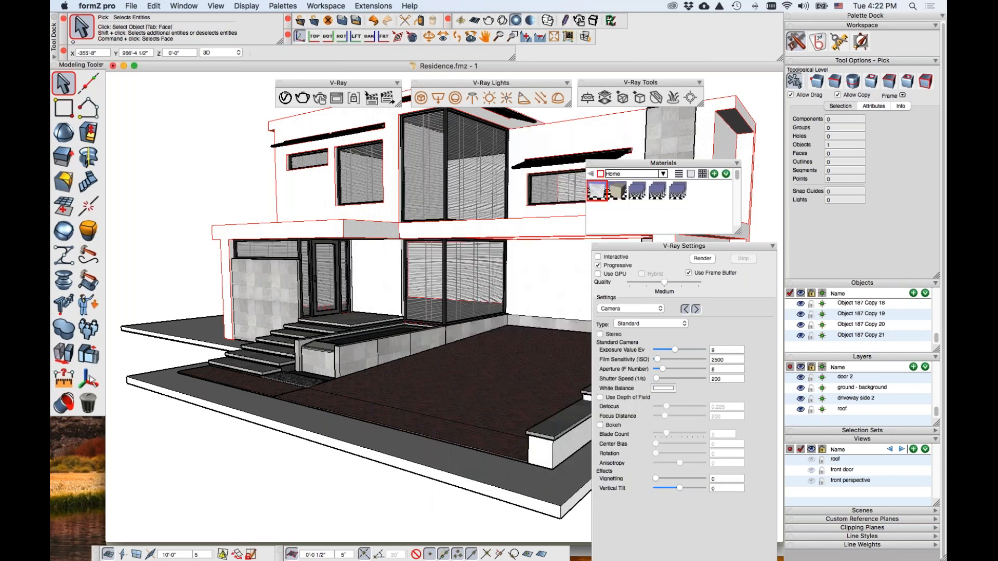
- Create a new material and set its material type to V-Ray
{"action": "right_click", "coordinate": [625, 210]}
{"action": "left_click", "coordinate": [613, 214]}
{"action": "left_click", "coordinate": [714, 174]}
{"action": "double_click", "coordinate": [697, 192]}
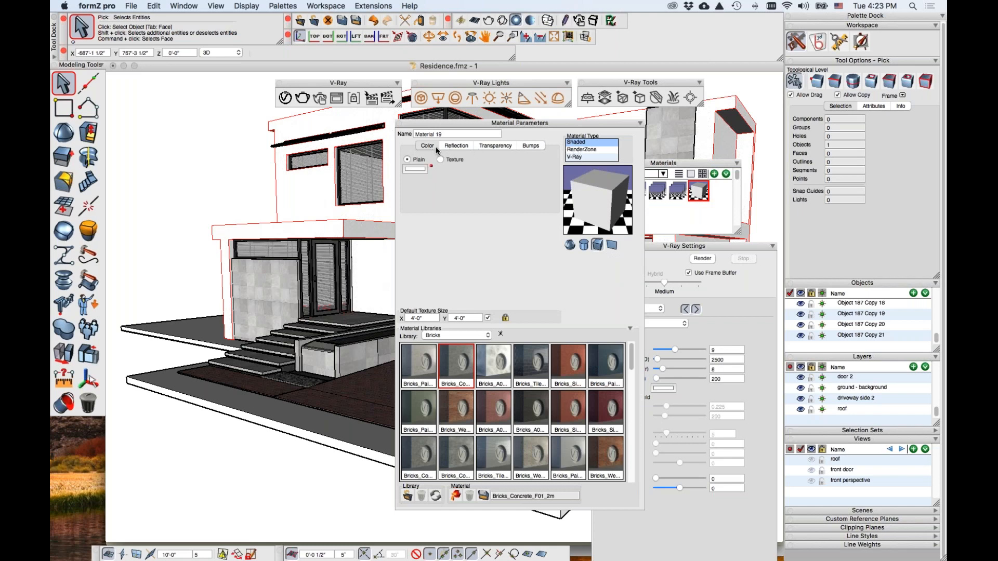
{"action": "left_click", "coordinate": [577, 157]}
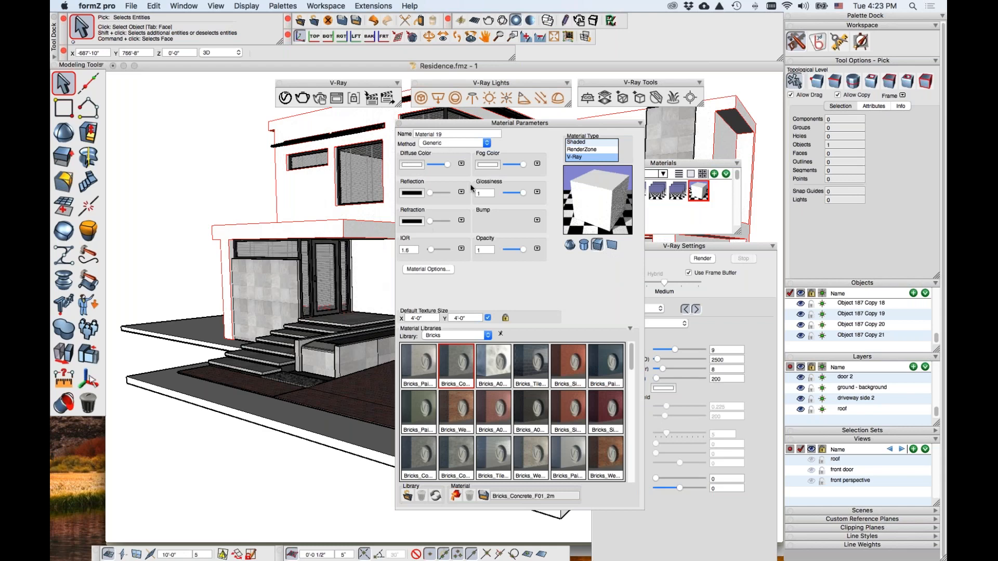
- Try the color picker, image file, Smoke and Stucco options for the new material's diffuse color
{"action": "left_click", "coordinate": [421, 165]}
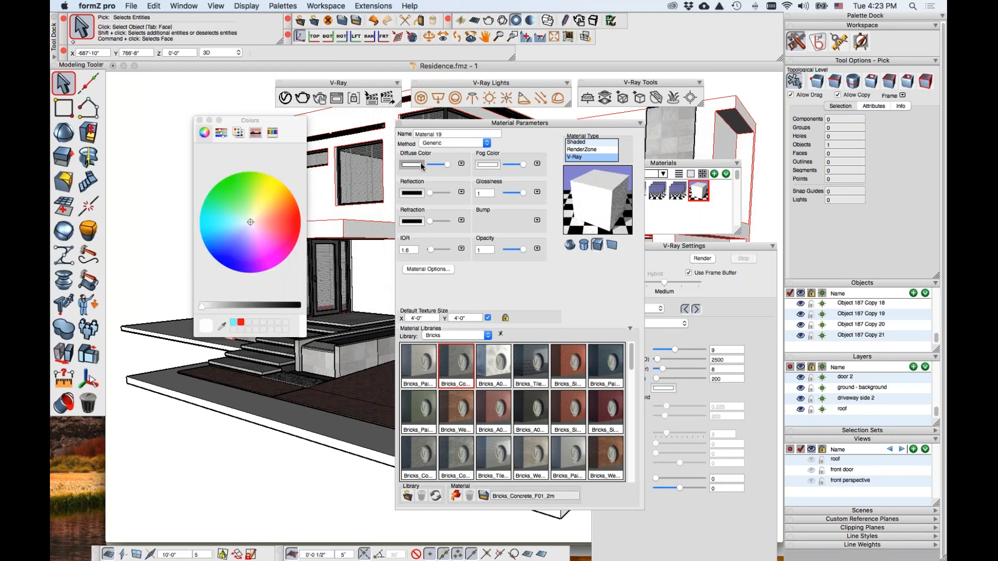
{"action": "left_click", "coordinate": [198, 121]}
{"action": "left_click", "coordinate": [461, 164]}
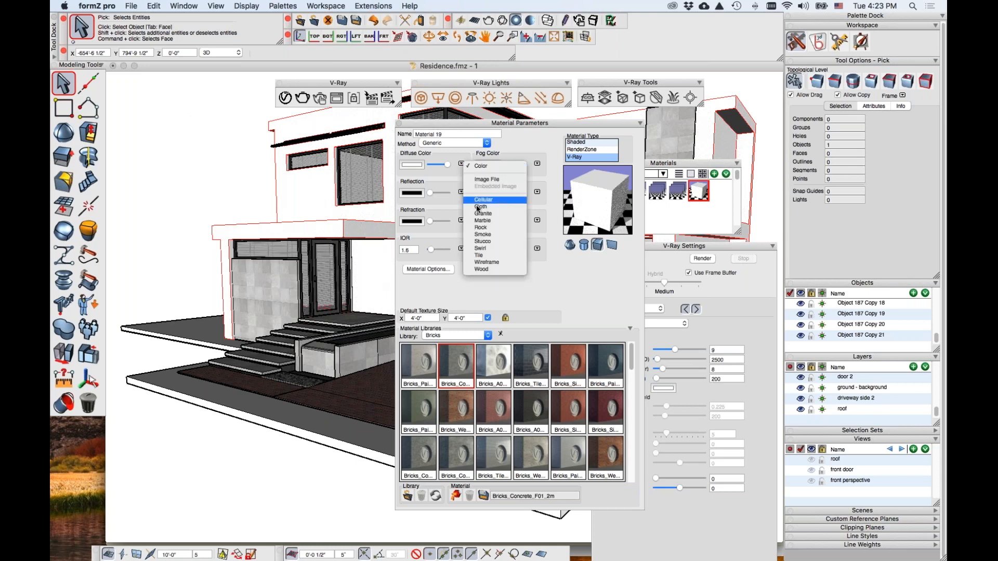
{"action": "left_click", "coordinate": [478, 180]}
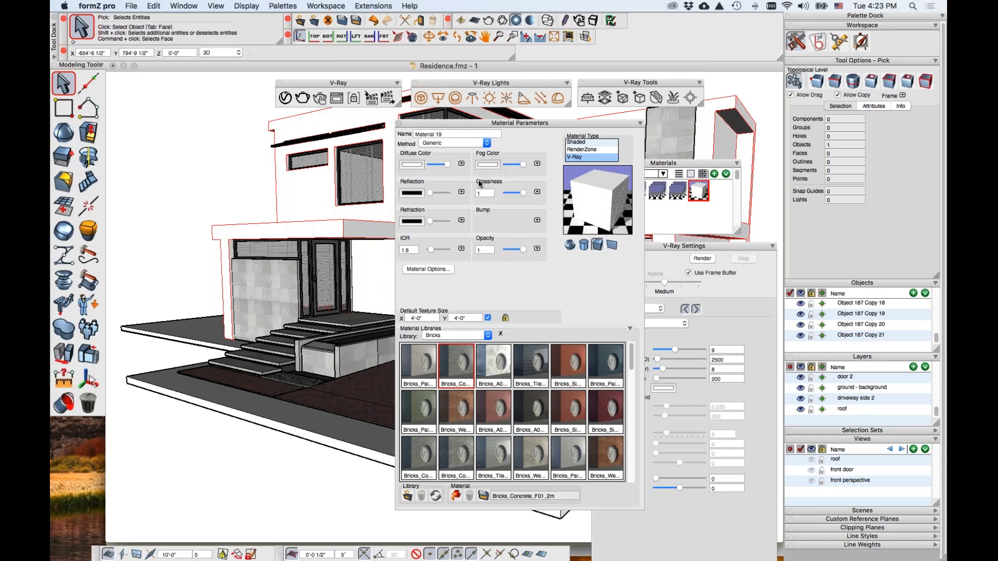
{"action": "left_click", "coordinate": [461, 164]}
{"action": "left_click", "coordinate": [477, 234]}
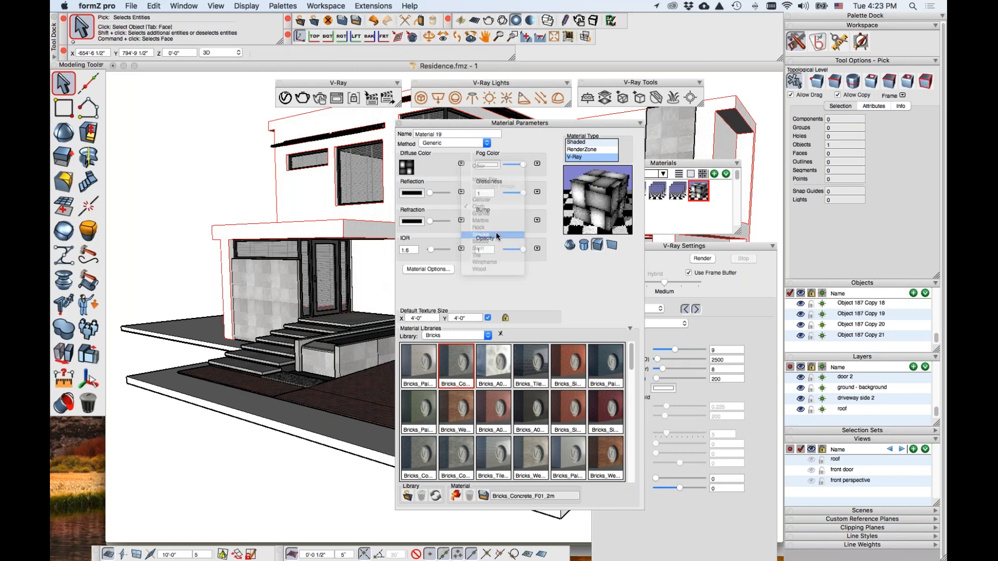
{"action": "left_click", "coordinate": [461, 164]}
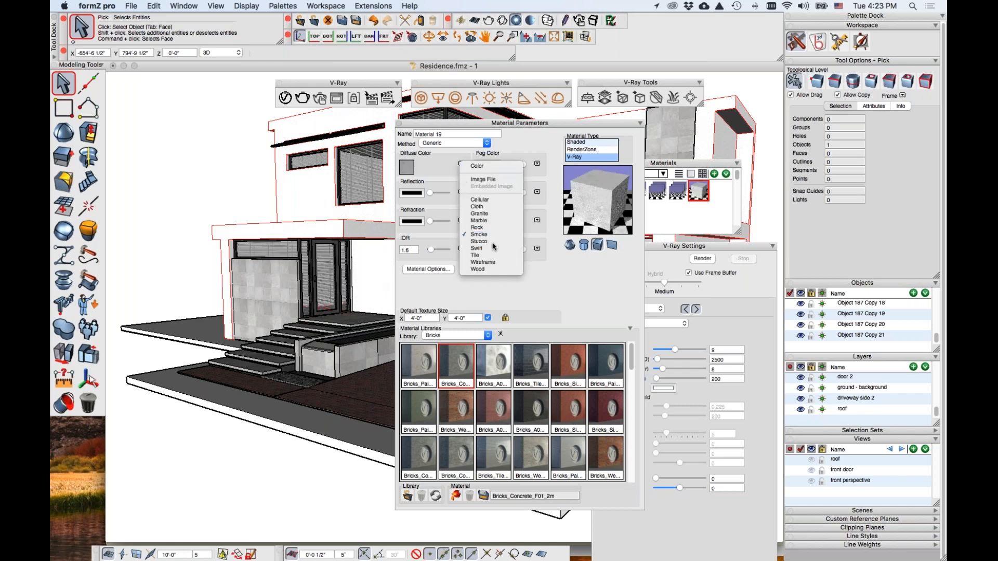
{"action": "left_click", "coordinate": [492, 243]}
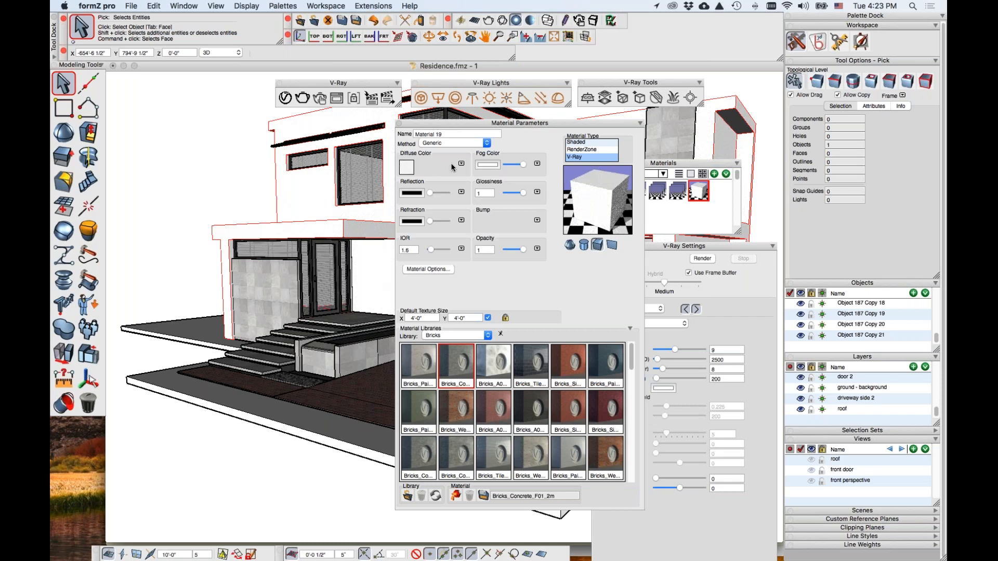
- Set the new material's diffuse color to a Cloth texture with a horizontal width of 0.235
{"action": "left_click", "coordinate": [461, 164]}
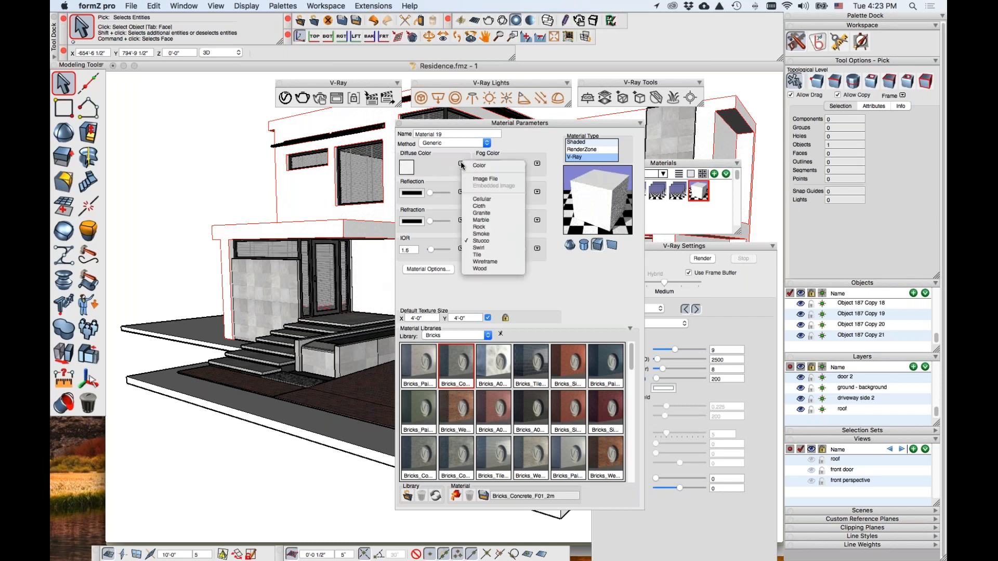
{"action": "left_click", "coordinate": [499, 212]}
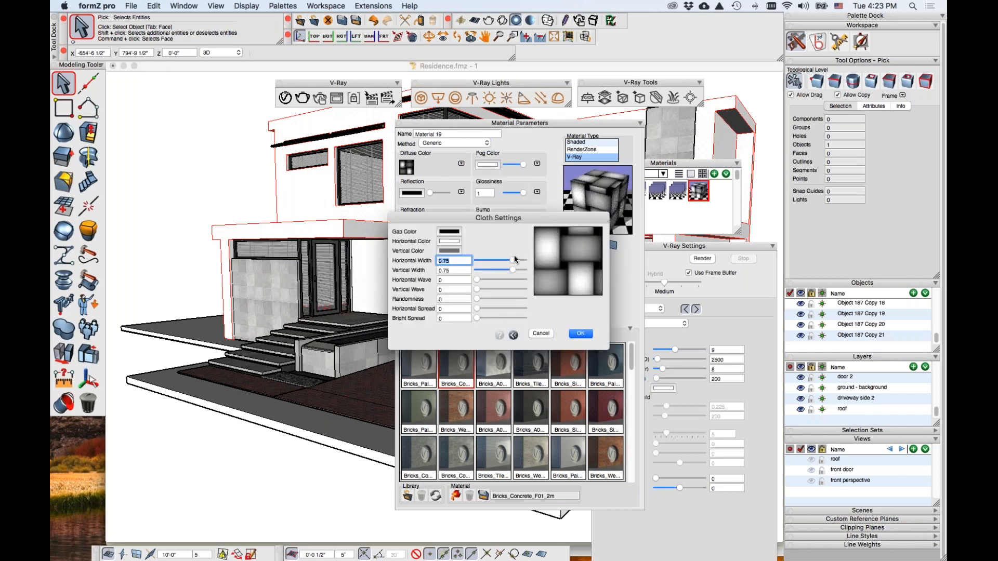
{"action": "left_click_drag", "start_coordinate": [500, 259], "coordinate": [487, 268]}
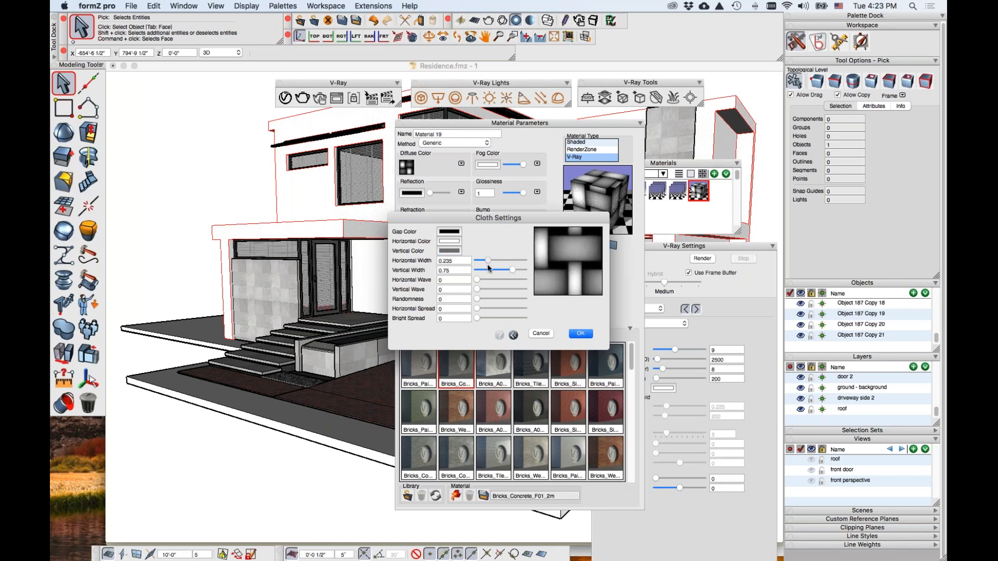
- Change the Cloth texture's gap color to a light tint and apply the cloth settings
{"action": "left_click", "coordinate": [452, 235]}
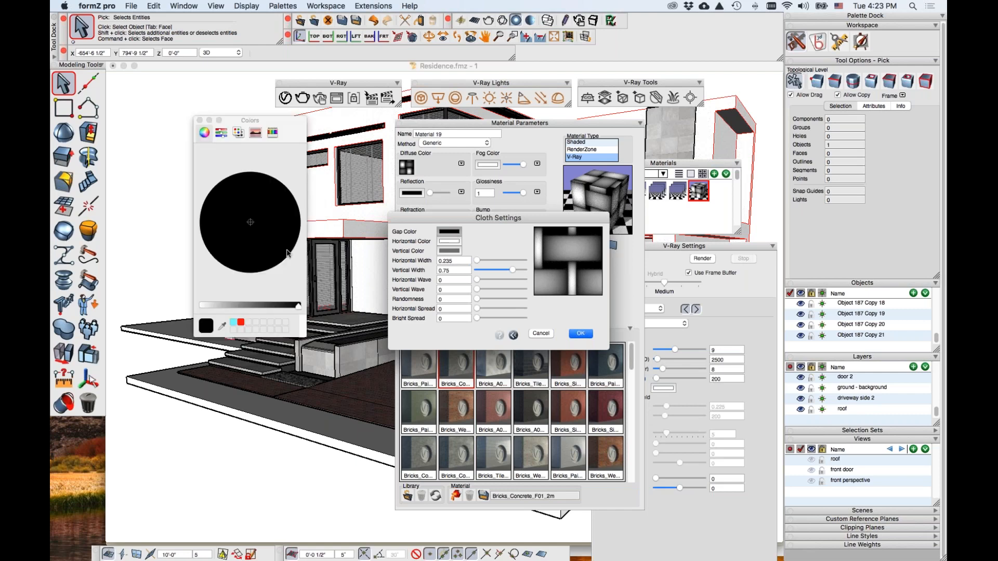
{"action": "left_click_drag", "start_coordinate": [295, 306], "coordinate": [279, 256]}
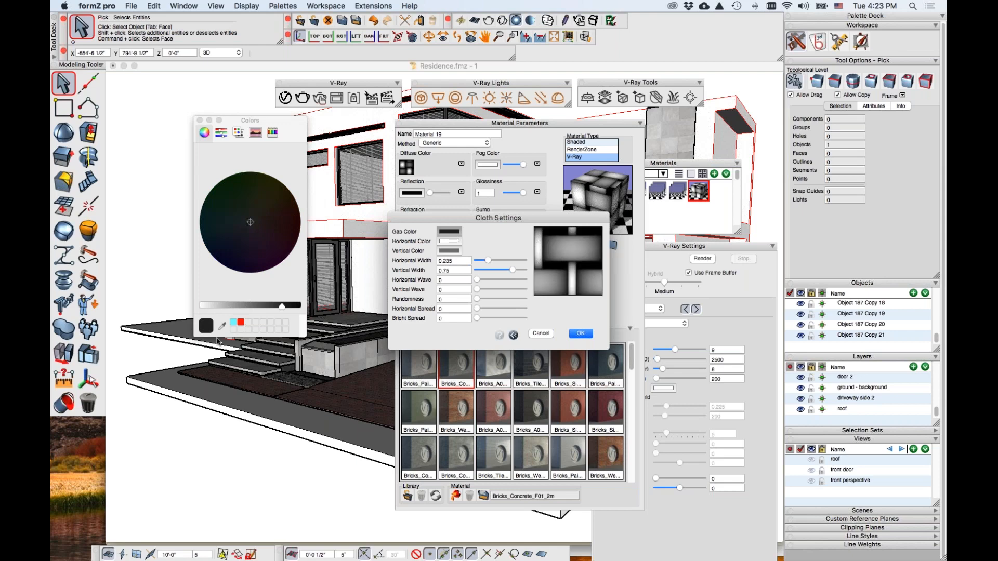
{"action": "left_click", "coordinate": [219, 306]}
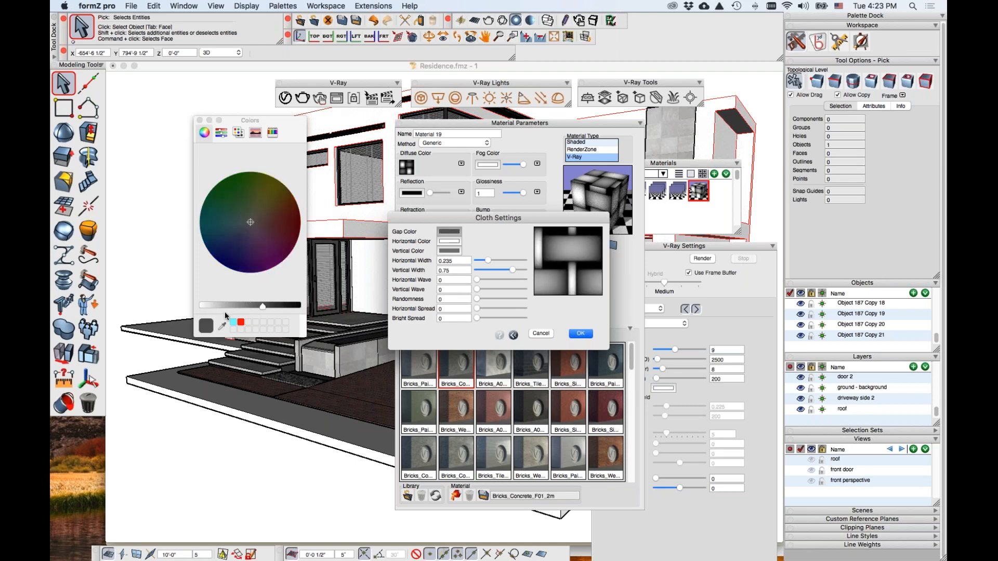
{"action": "left_click", "coordinate": [210, 306]}
{"action": "left_click", "coordinate": [244, 224]}
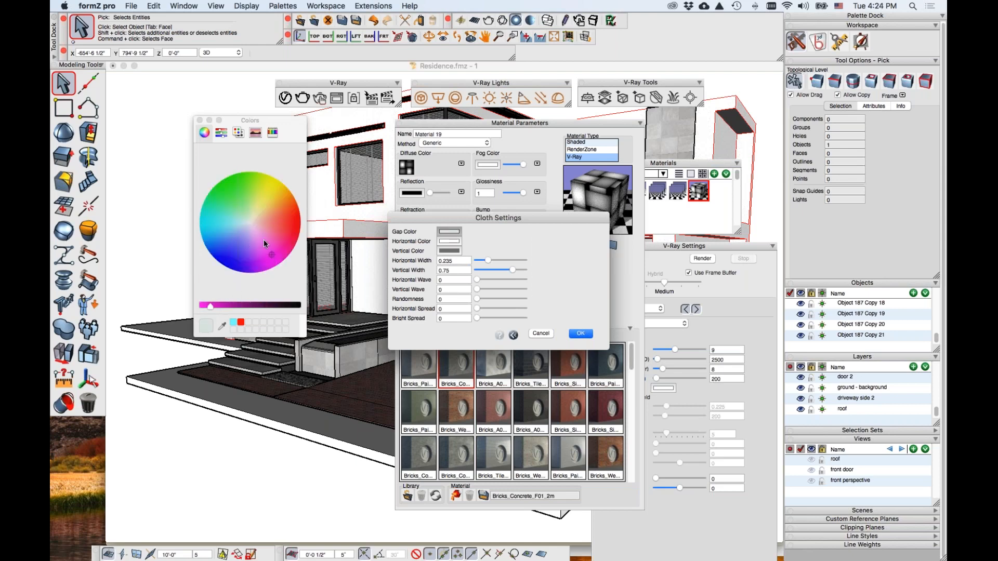
{"action": "left_click", "coordinate": [200, 121]}
{"action": "left_click", "coordinate": [580, 333]}
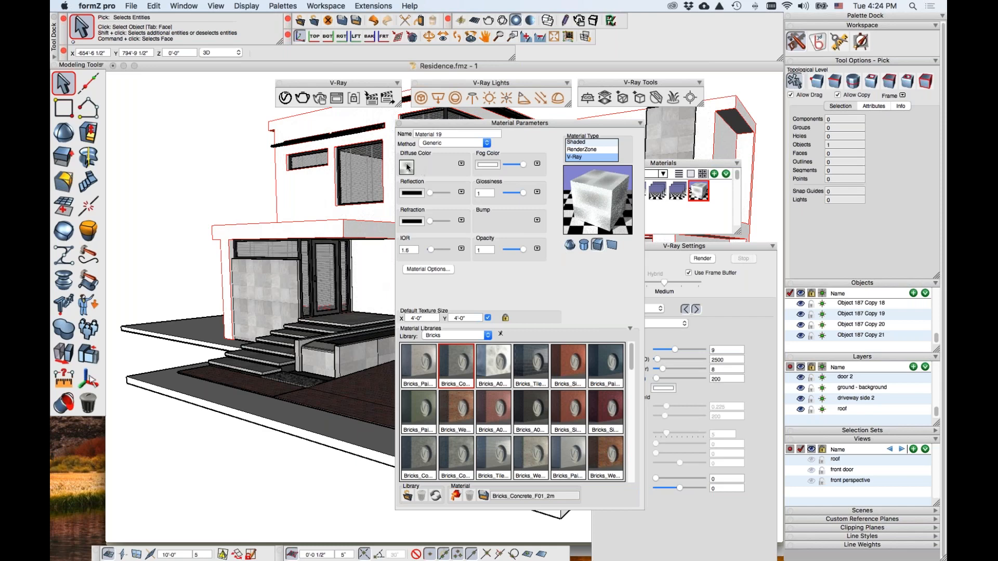
- Assign a brick image file as the new material's bump map and close the material's parameters
{"action": "left_click", "coordinate": [461, 164]}
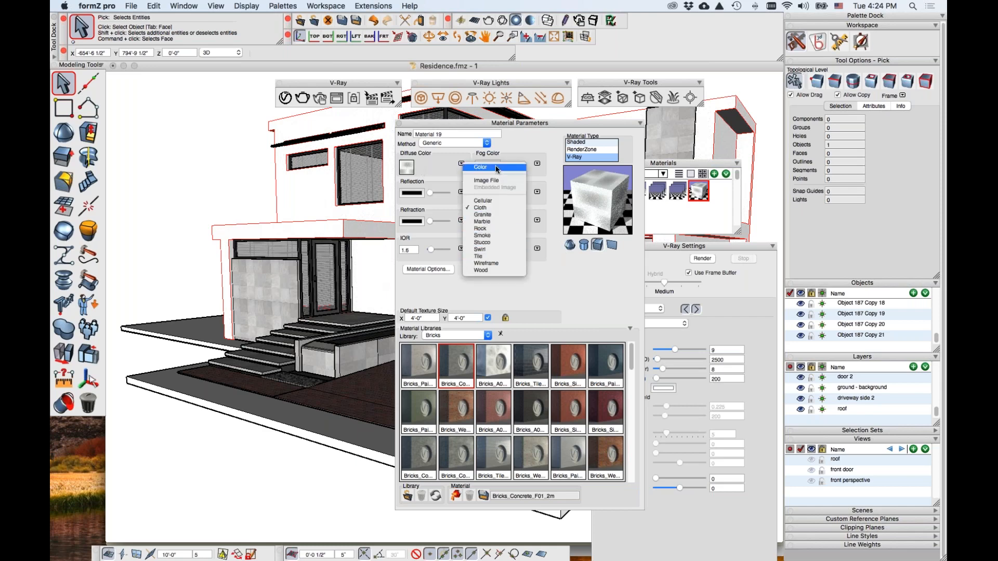
{"action": "left_click", "coordinate": [479, 158]}
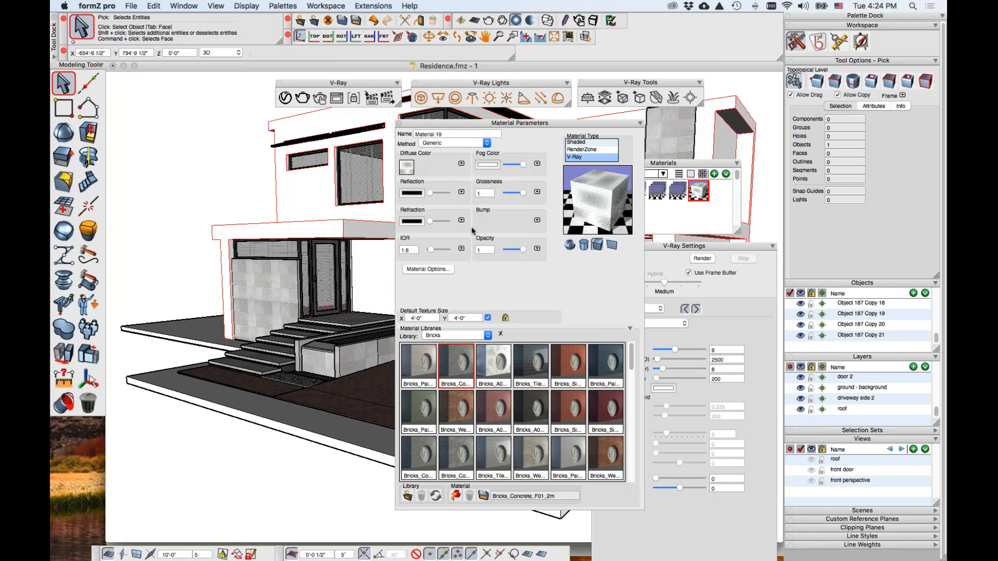
{"action": "left_click", "coordinate": [537, 220]}
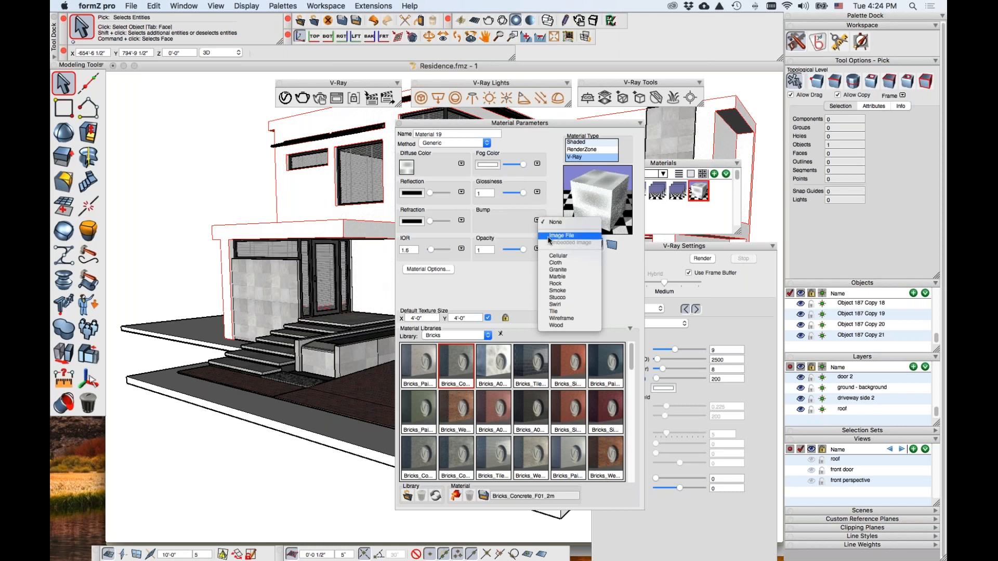
{"action": "left_click", "coordinate": [549, 236]}
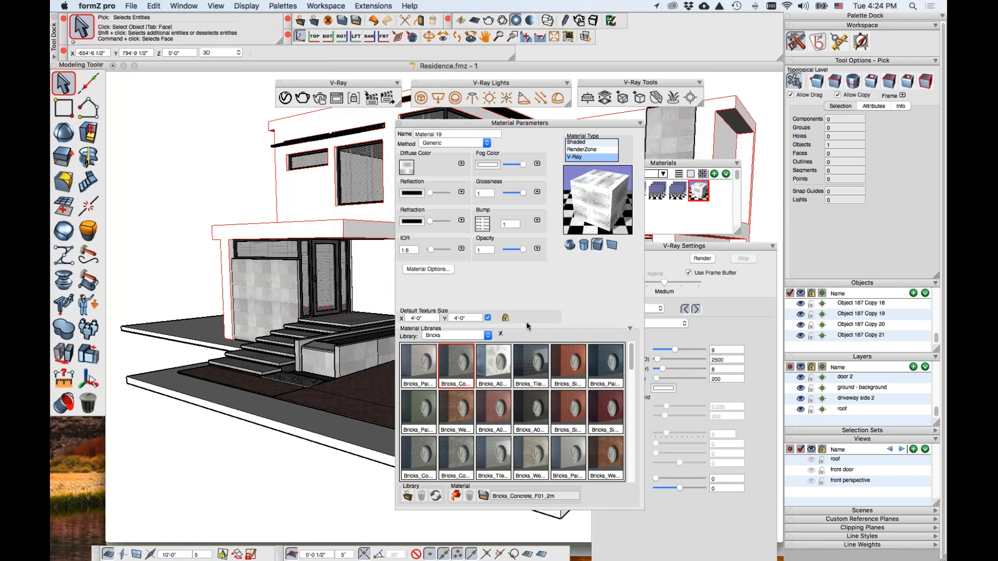
{"action": "left_click", "coordinate": [399, 124]}
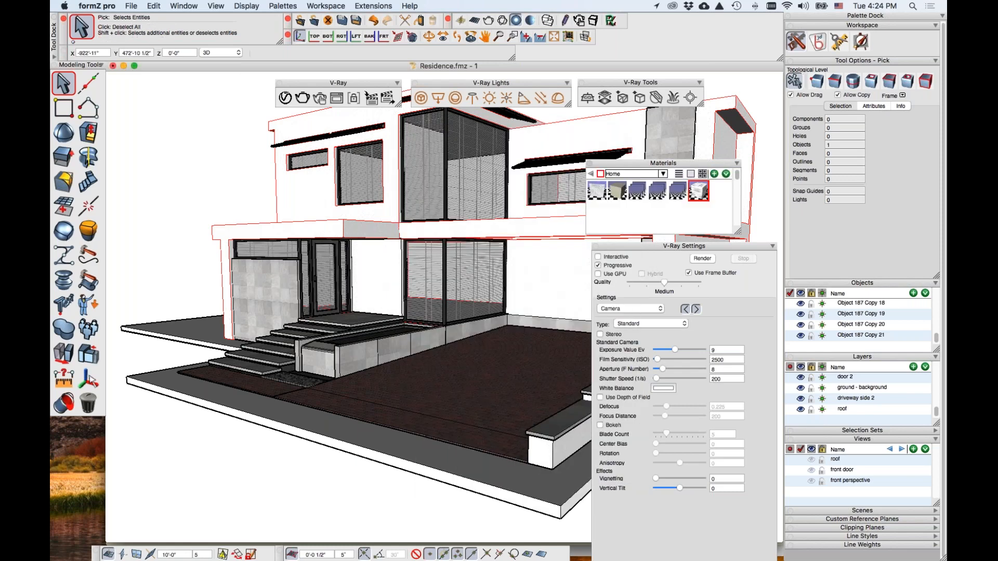
- Close the Residence project and open Lights.fmz from the Webinar folder in Finder
{"action": "left_click", "coordinate": [485, 295]}
{"action": "key", "text": "super+Tab"}
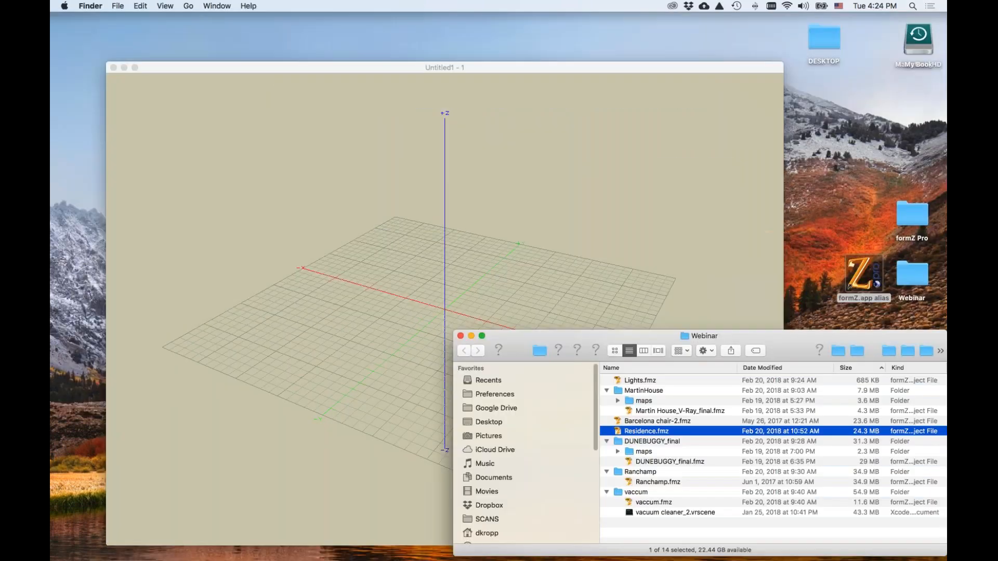
{"action": "double_click", "coordinate": [638, 381]}
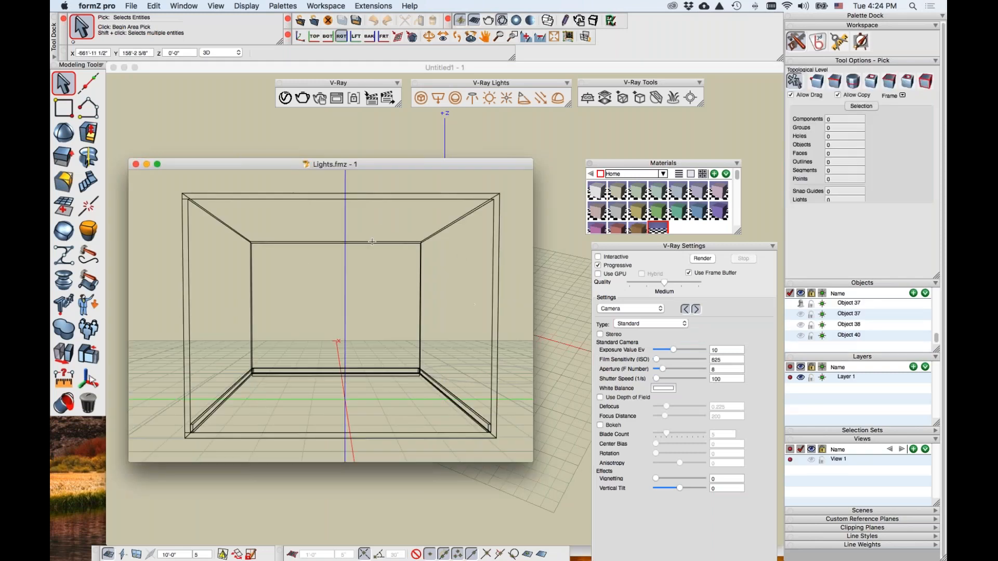
{"action": "key", "text": "super+Tab"}
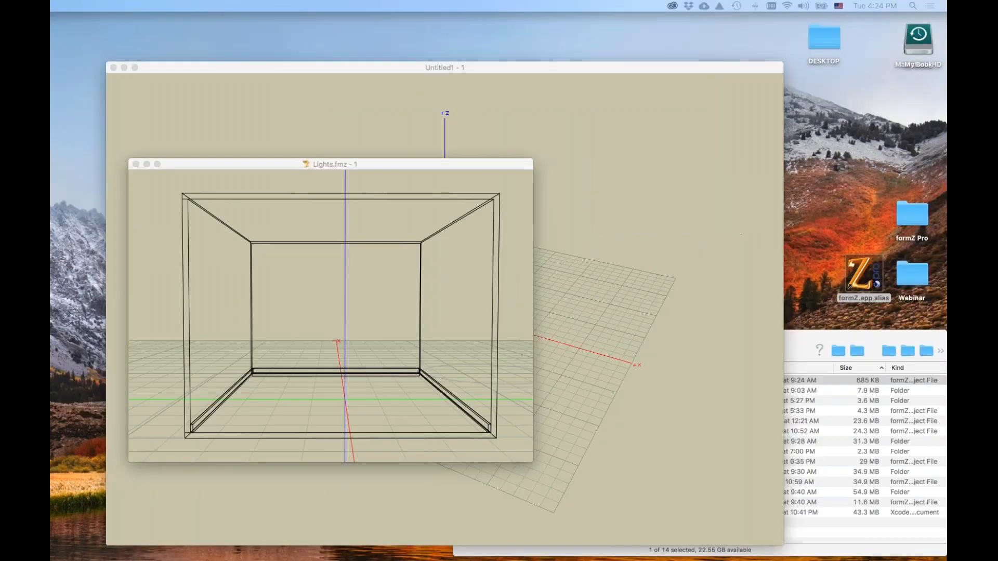
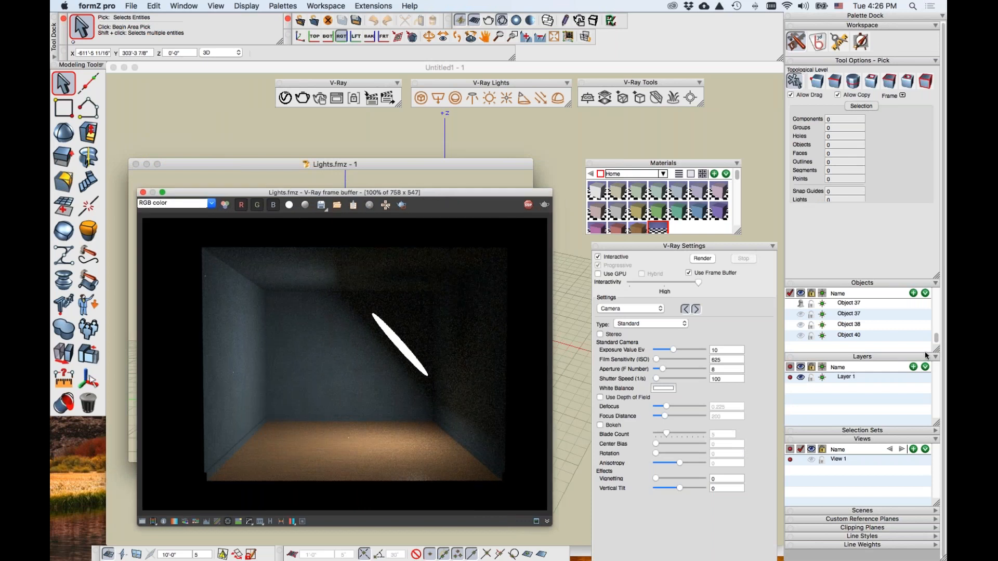
- Show the list of scene lights and enlarge it to fit all its entries
{"action": "left_click", "coordinate": [937, 488]}
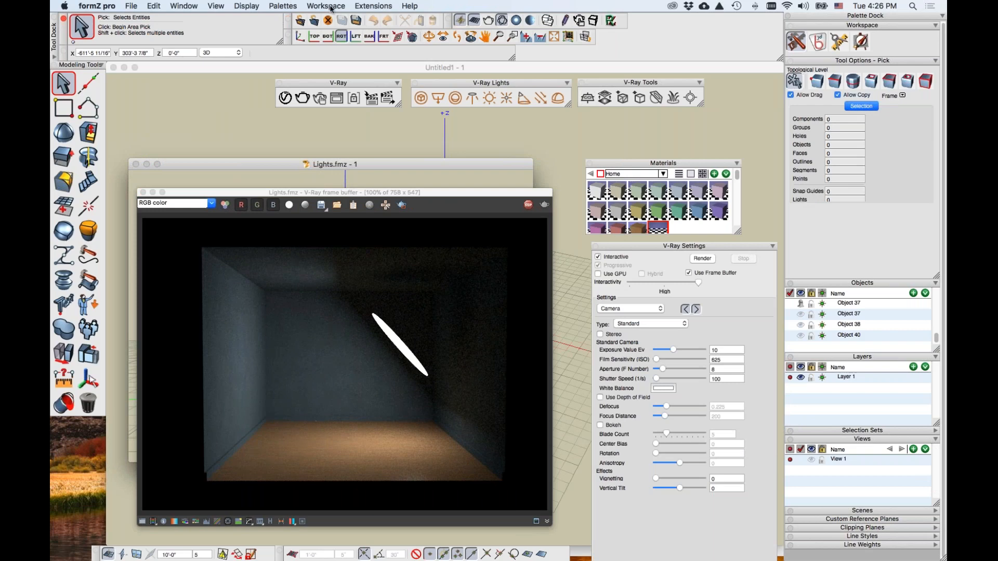
{"action": "left_click", "coordinate": [250, 6]}
{"action": "mouse_move", "coordinate": [225, 4]}
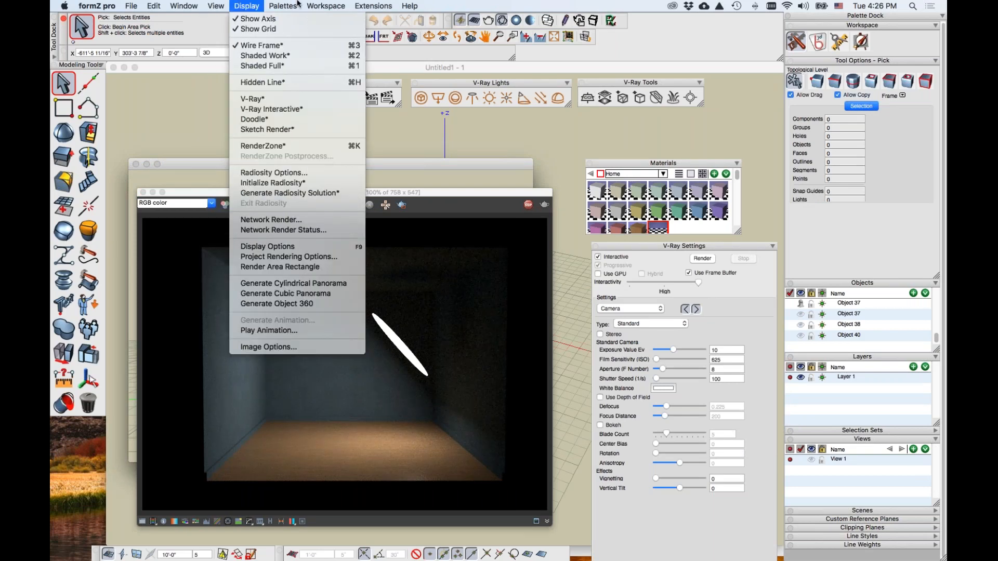
{"action": "mouse_move", "coordinate": [283, 5]}
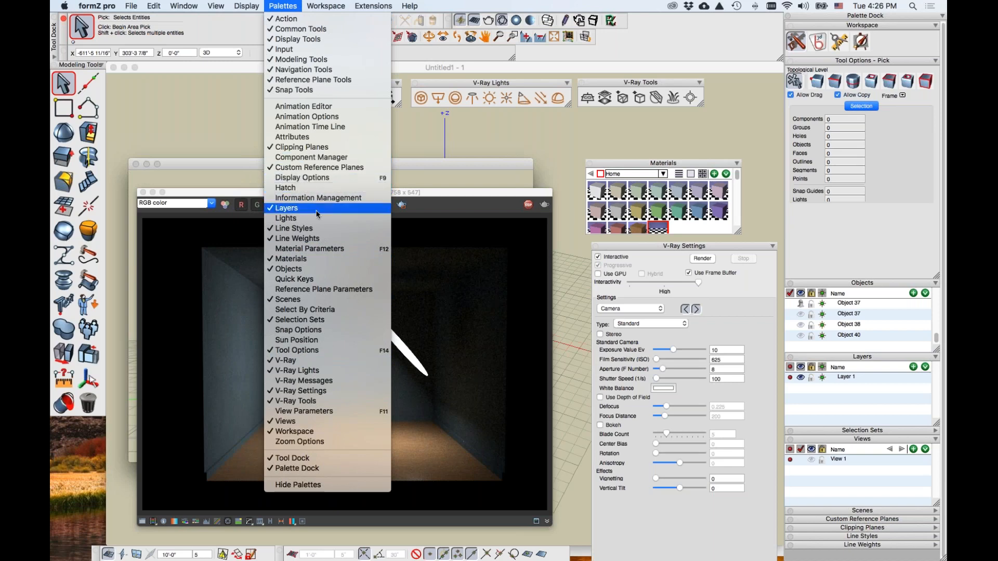
{"action": "left_click", "coordinate": [291, 218]}
{"action": "left_click_drag", "start_coordinate": [736, 231], "coordinate": [731, 391]}
- Switch off the V-Ray Plane Light Circle and switch on the Cone, Sun Light and Point Lamp in the interactive render
{"action": "left_click", "coordinate": [622, 265]}
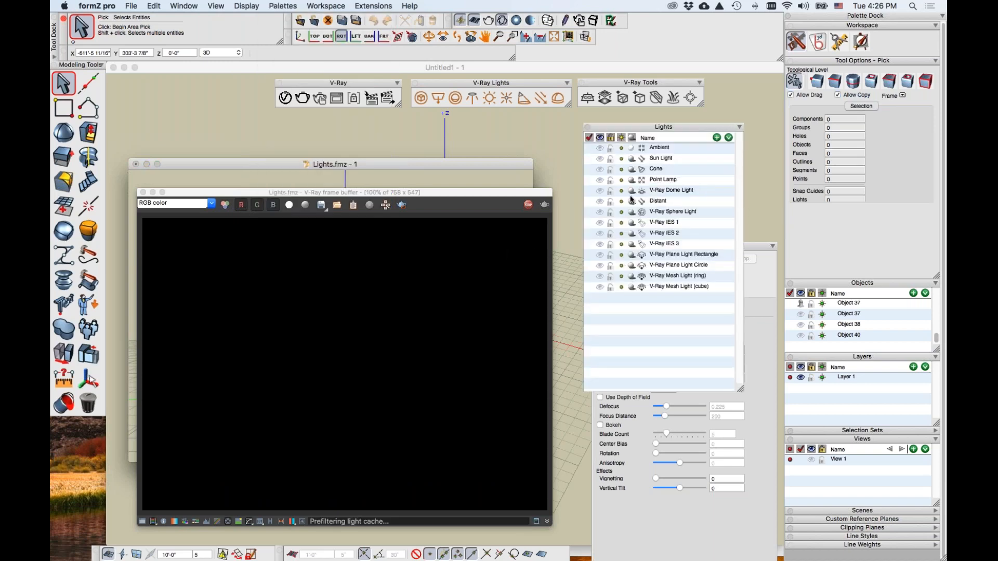
{"action": "left_click", "coordinate": [621, 169]}
{"action": "left_click", "coordinate": [621, 158]}
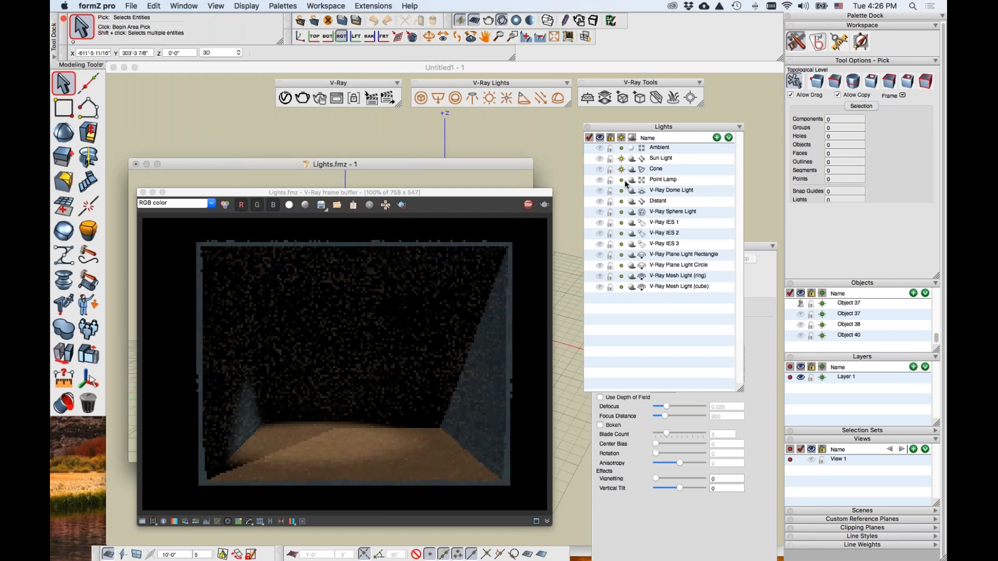
{"action": "left_click", "coordinate": [621, 180]}
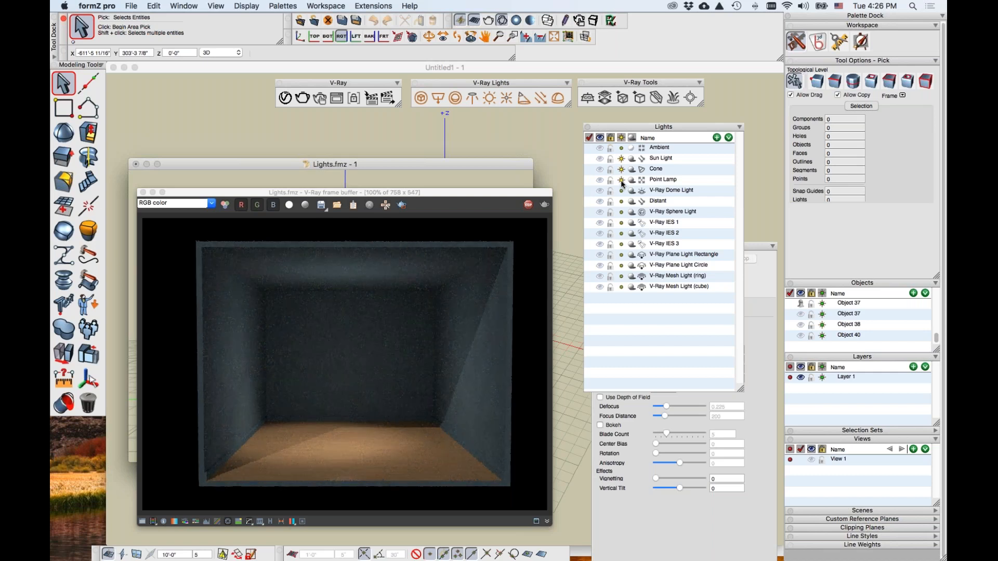
- Toggle the Point Lamp off and on to compare its contribution in the interactive render
{"action": "left_click", "coordinate": [622, 181]}
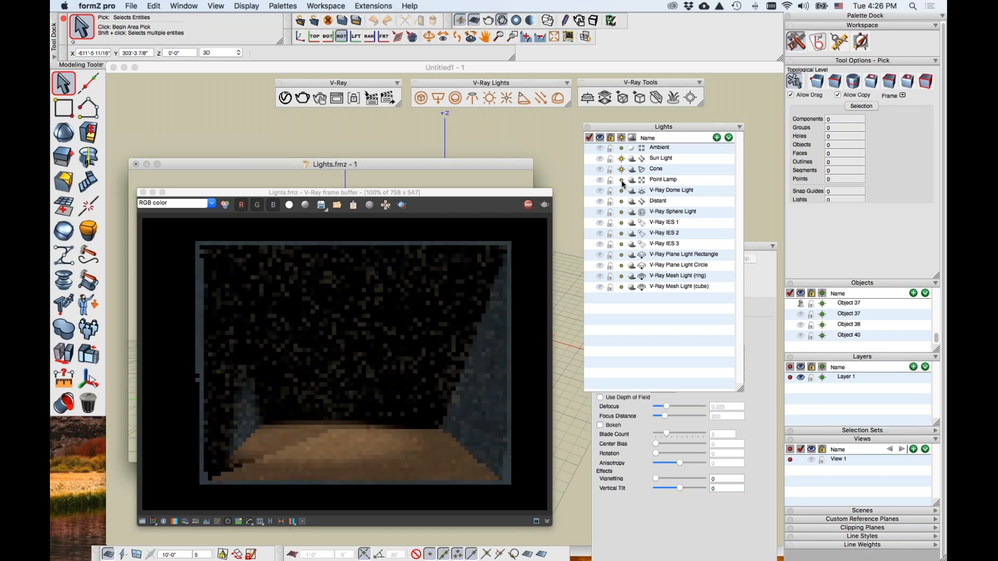
{"action": "left_click", "coordinate": [622, 181]}
{"action": "left_click", "coordinate": [622, 181]}
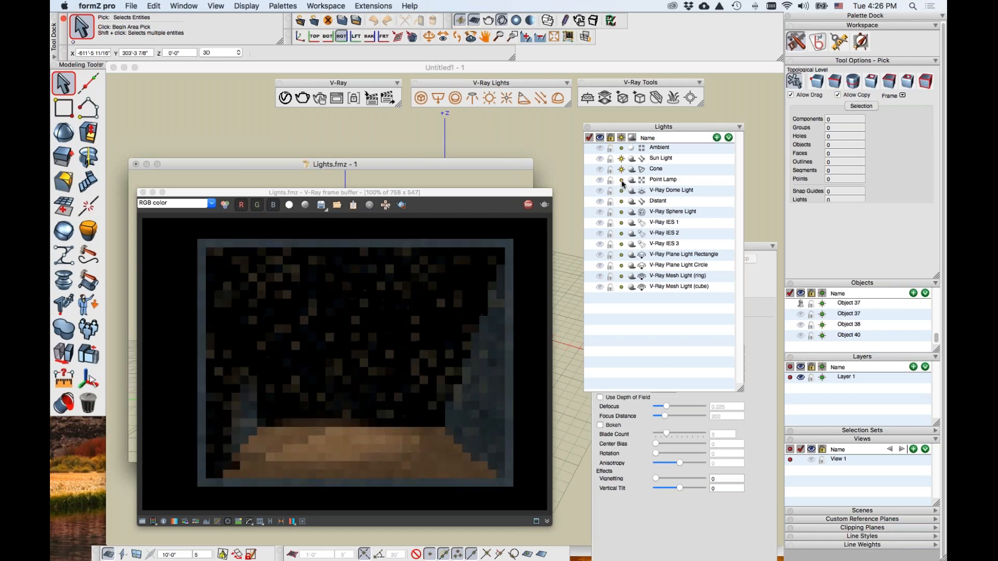
{"action": "left_click", "coordinate": [622, 181]}
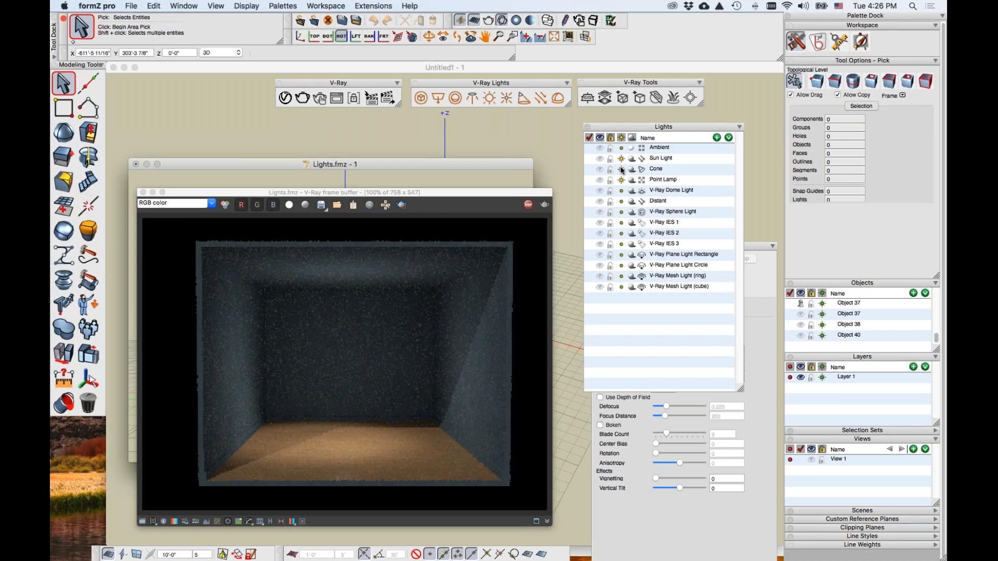
- Switch off the Sun Light, Cone and Point Lamp and try the V-Ray Dome Light alone before switching it off
{"action": "left_click", "coordinate": [621, 169]}
{"action": "left_click", "coordinate": [621, 169]}
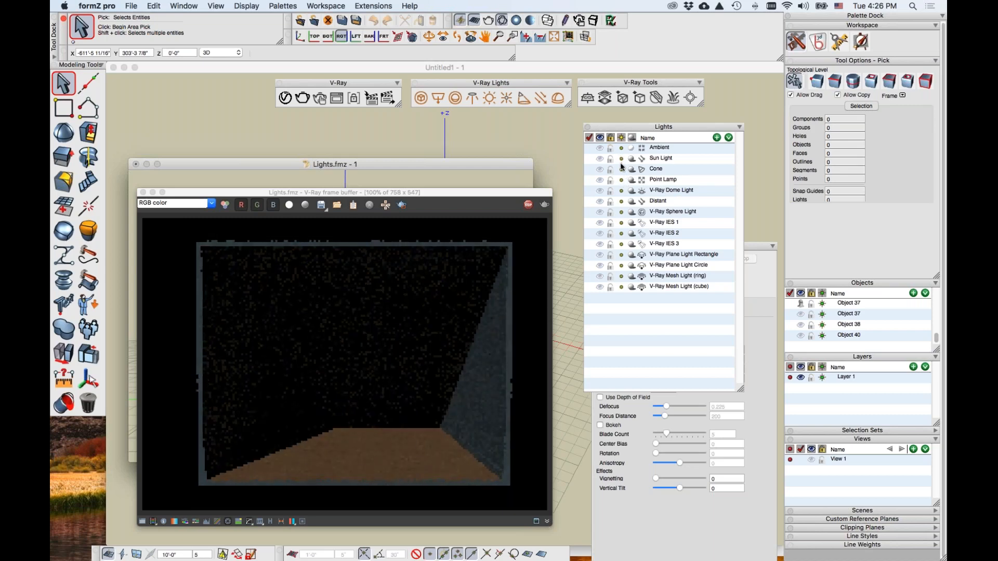
{"action": "left_click", "coordinate": [622, 180]}
{"action": "left_click", "coordinate": [621, 169]}
{"action": "left_click", "coordinate": [621, 191]}
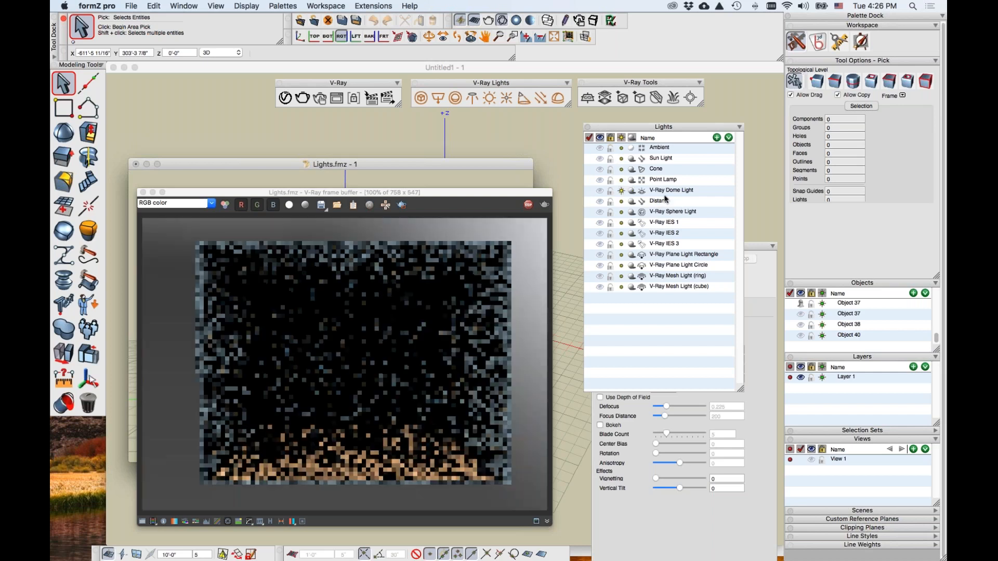
{"action": "left_click", "coordinate": [621, 191]}
- Render with the Point Lamp, Cone and Sun Light together, and finish with only the Cone switched on
{"action": "left_click", "coordinate": [621, 180]}
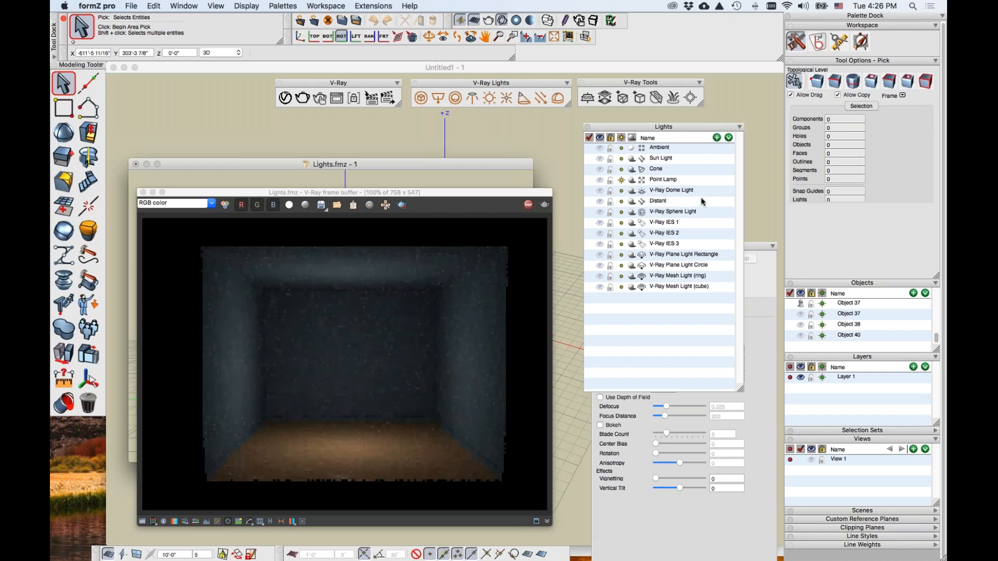
{"action": "left_click", "coordinate": [621, 170]}
{"action": "left_click", "coordinate": [622, 158]}
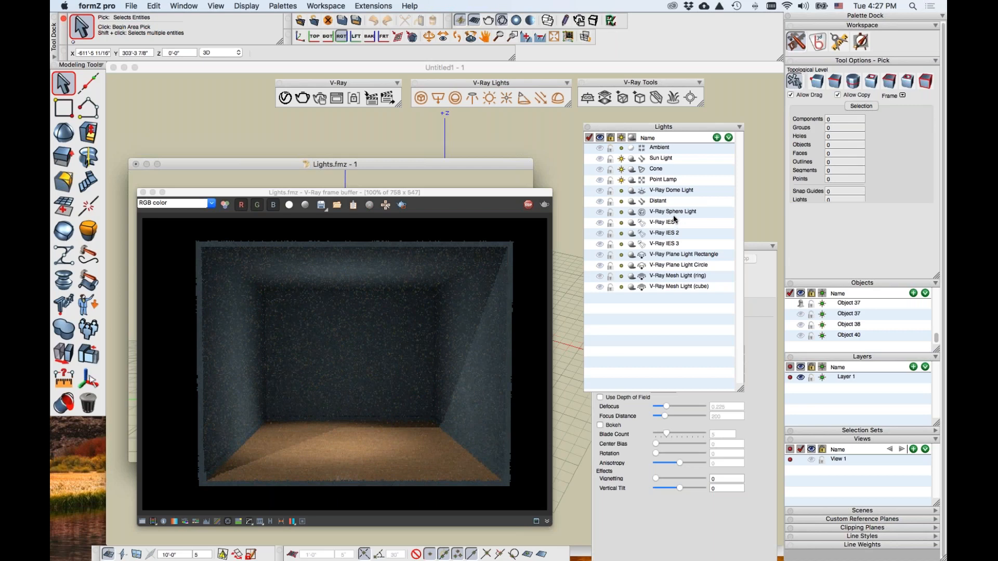
{"action": "left_click", "coordinate": [622, 170]}
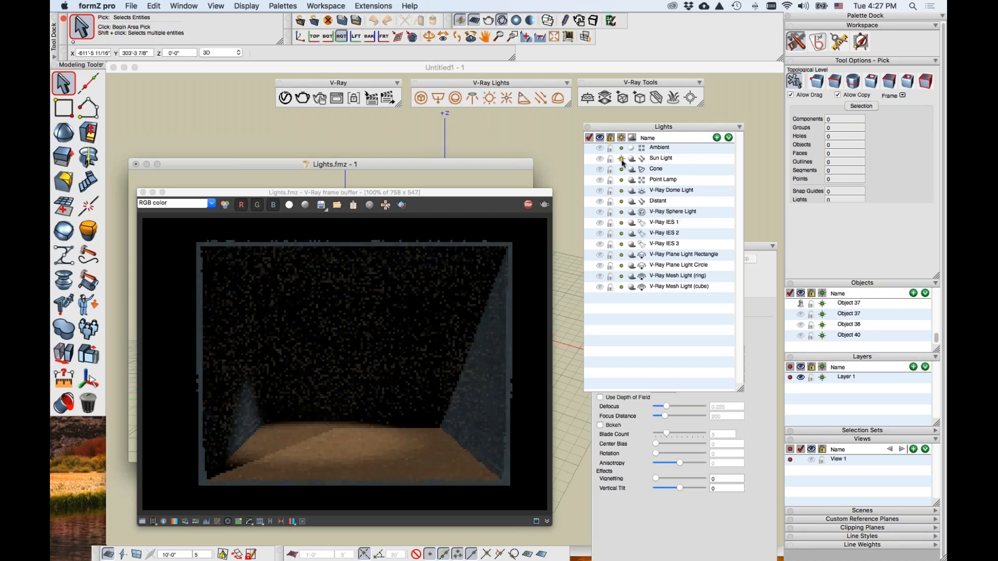
{"action": "left_click", "coordinate": [622, 169]}
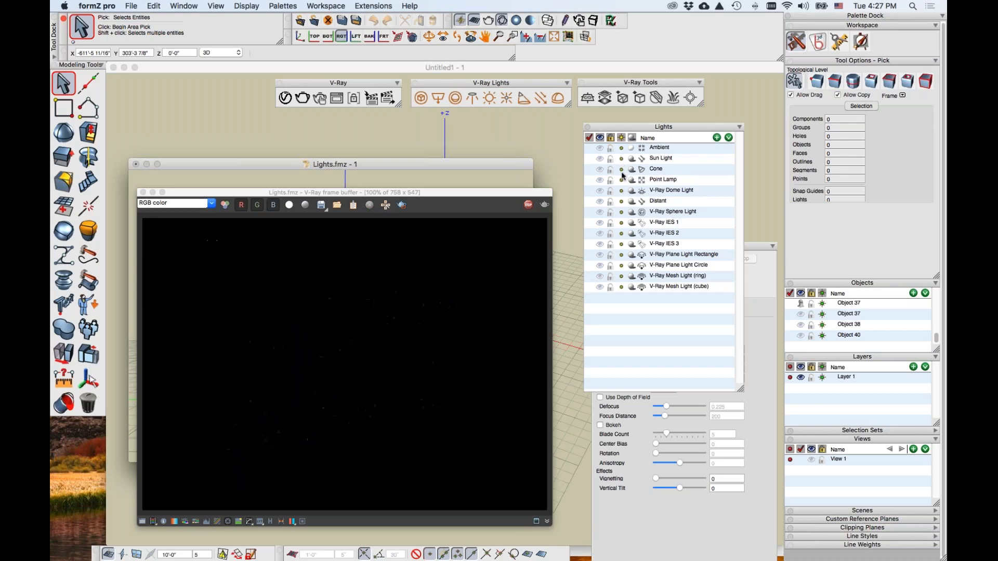
- Examine the Cone light's V-Ray intensity and parameter settings and close its light parameters
{"action": "double_click", "coordinate": [650, 170]}
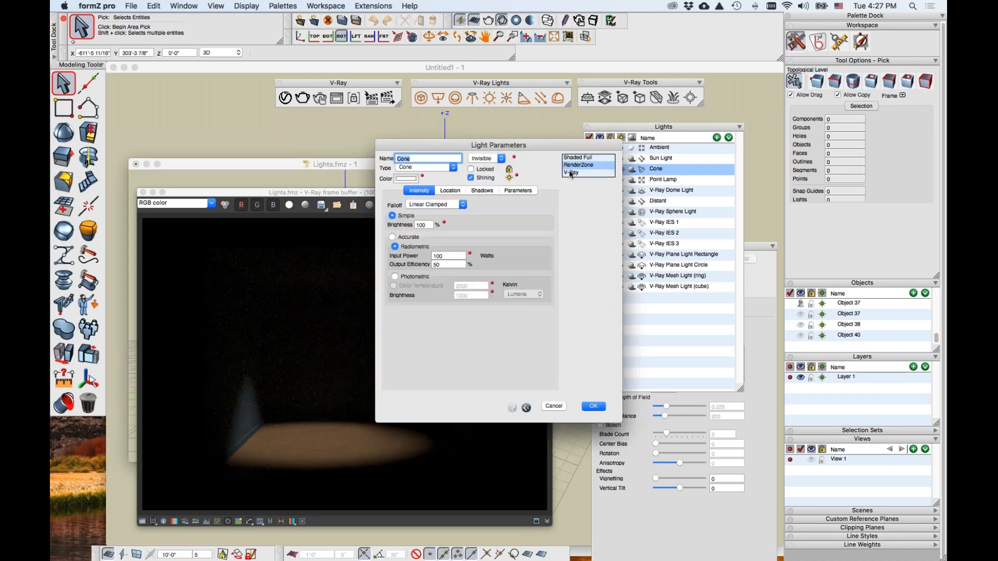
{"action": "left_click", "coordinate": [573, 173]}
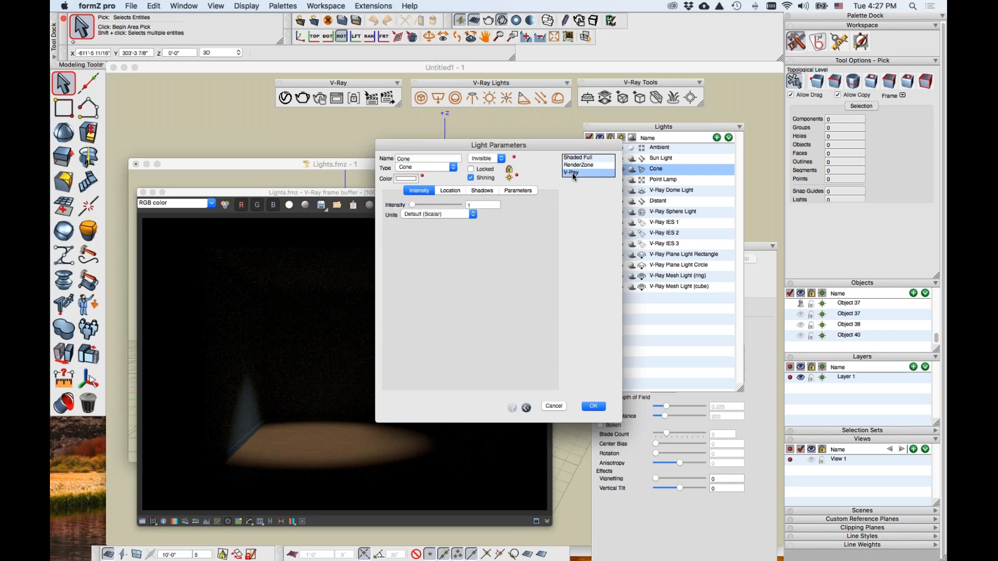
{"action": "left_click", "coordinate": [518, 191]}
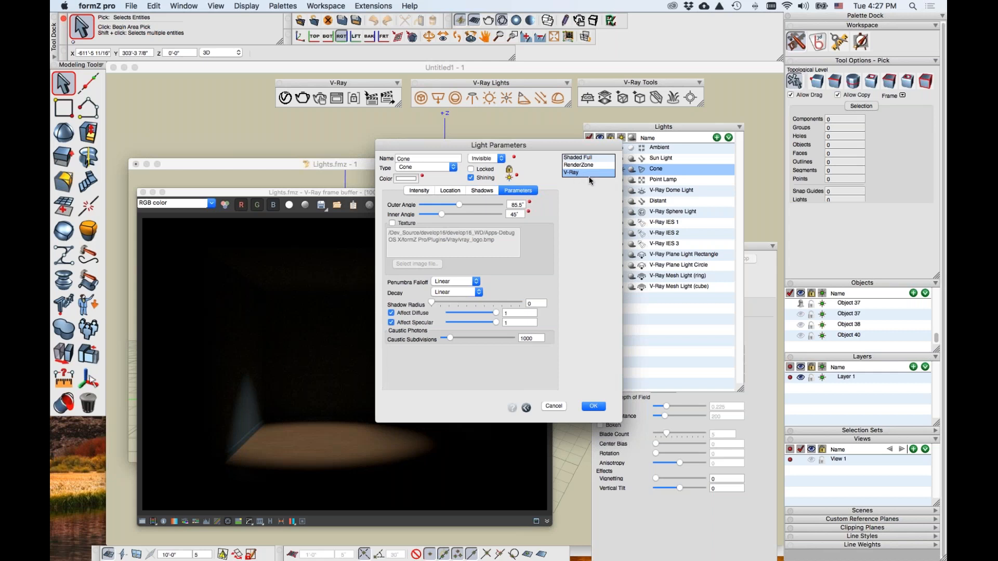
{"action": "left_click", "coordinate": [593, 406]}
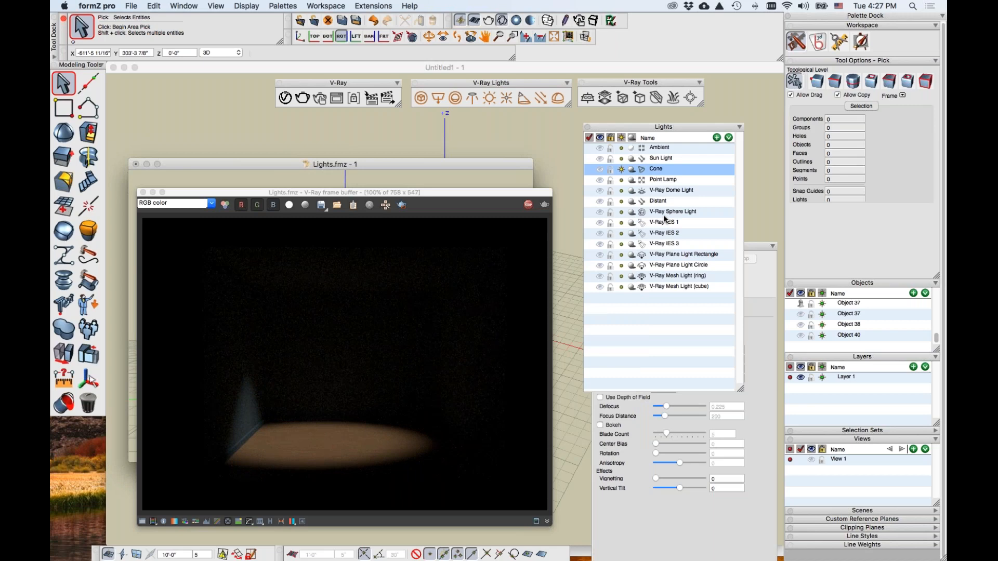
- Replace the Cone with the V-Ray Sphere Light, and replace that with V-Ray IES 1, IES 2 and IES 3
{"action": "left_click", "coordinate": [621, 212]}
{"action": "left_click", "coordinate": [621, 169]}
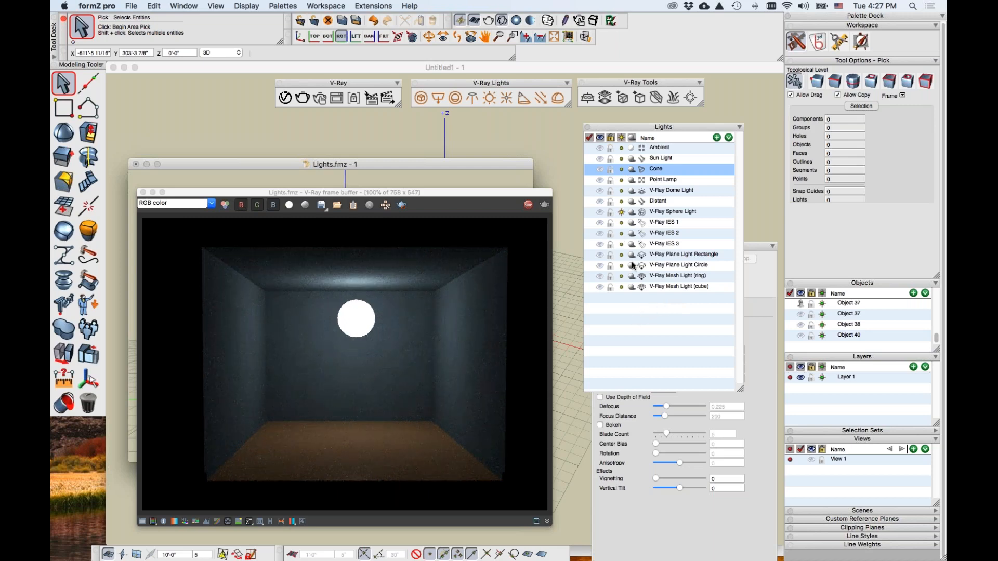
{"action": "left_click", "coordinate": [621, 211]}
{"action": "left_click", "coordinate": [621, 222]}
{"action": "left_click", "coordinate": [621, 233]}
{"action": "left_click", "coordinate": [621, 243]}
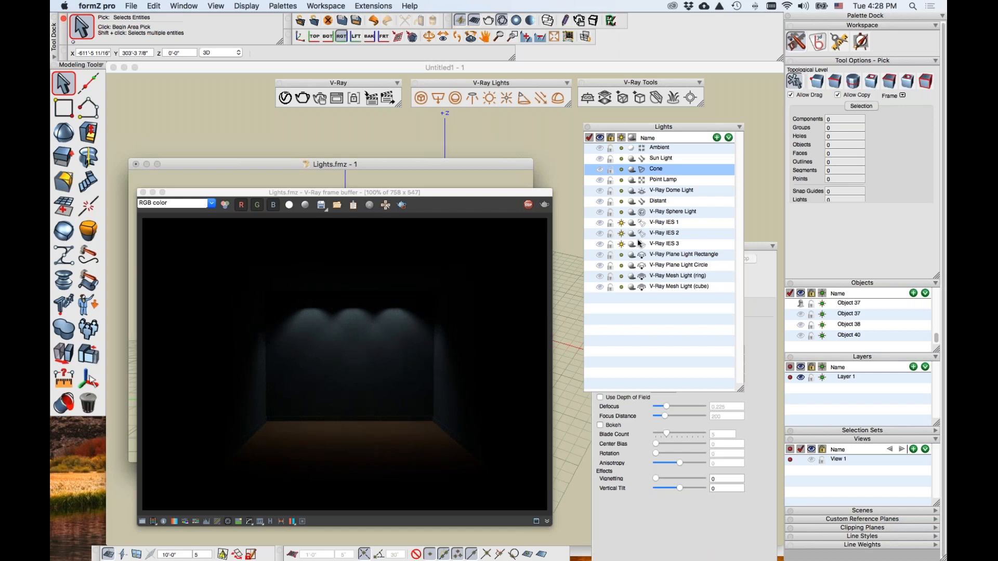
- Toggle the three V-Ray IES lights off and on again to compare their effect on the render
{"action": "left_click", "coordinate": [621, 232]}
{"action": "left_click", "coordinate": [621, 222]}
{"action": "left_click", "coordinate": [621, 243]}
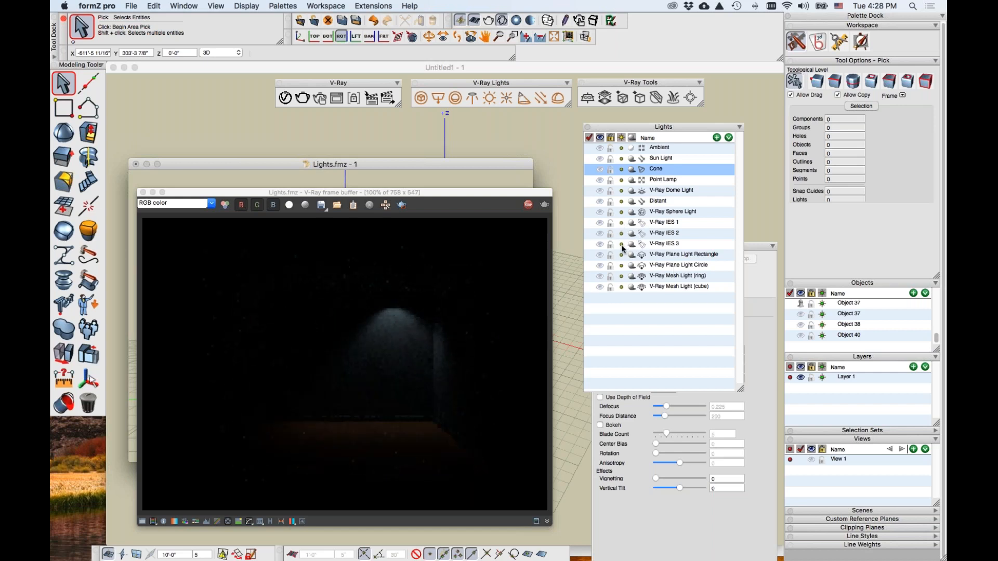
{"action": "left_click", "coordinate": [621, 243]}
{"action": "left_click", "coordinate": [621, 233]}
{"action": "left_click", "coordinate": [621, 222]}
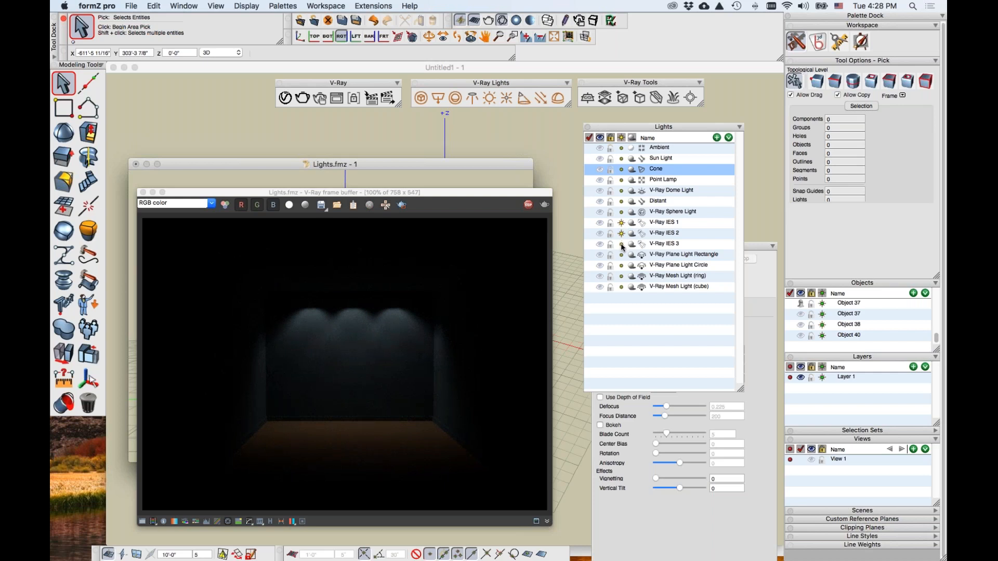
- Switch off the three V-Ray IES lights and light the room with the V-Ray Plane Light Rectangle and Circle together
{"action": "left_click", "coordinate": [621, 243]}
{"action": "left_click", "coordinate": [621, 232]}
{"action": "left_click", "coordinate": [621, 222]}
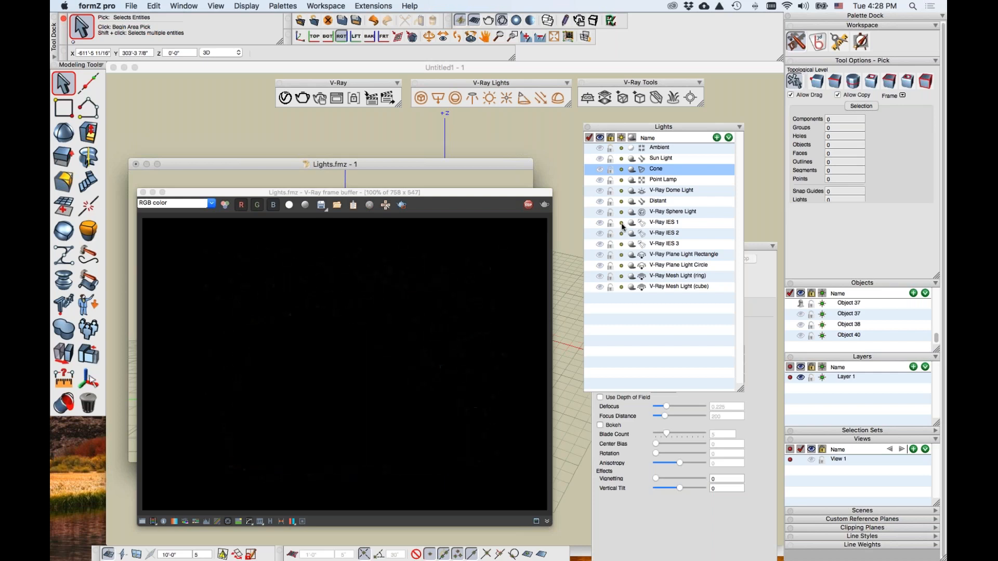
{"action": "left_click", "coordinate": [621, 255]}
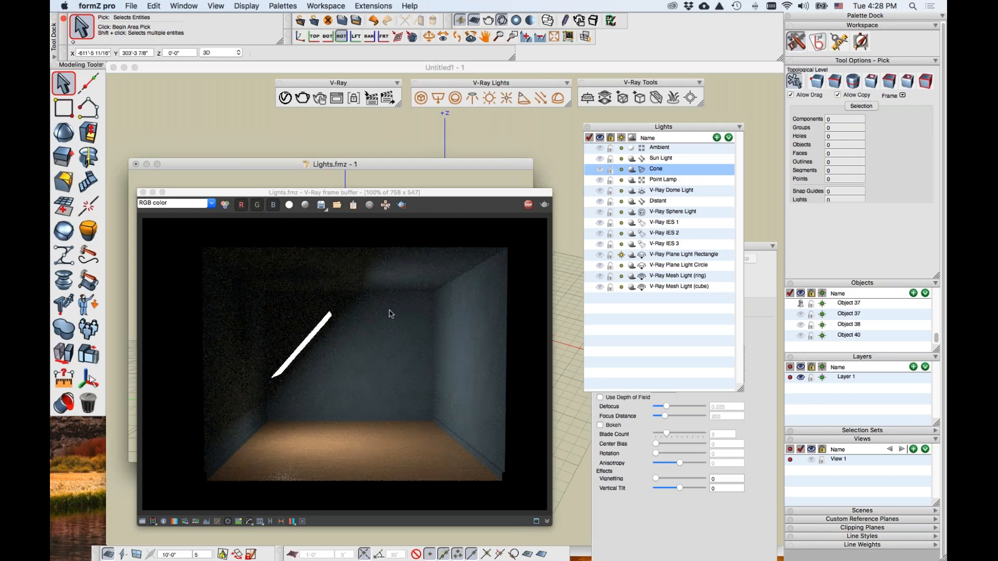
{"action": "left_click", "coordinate": [621, 265]}
{"action": "left_click", "coordinate": [621, 254]}
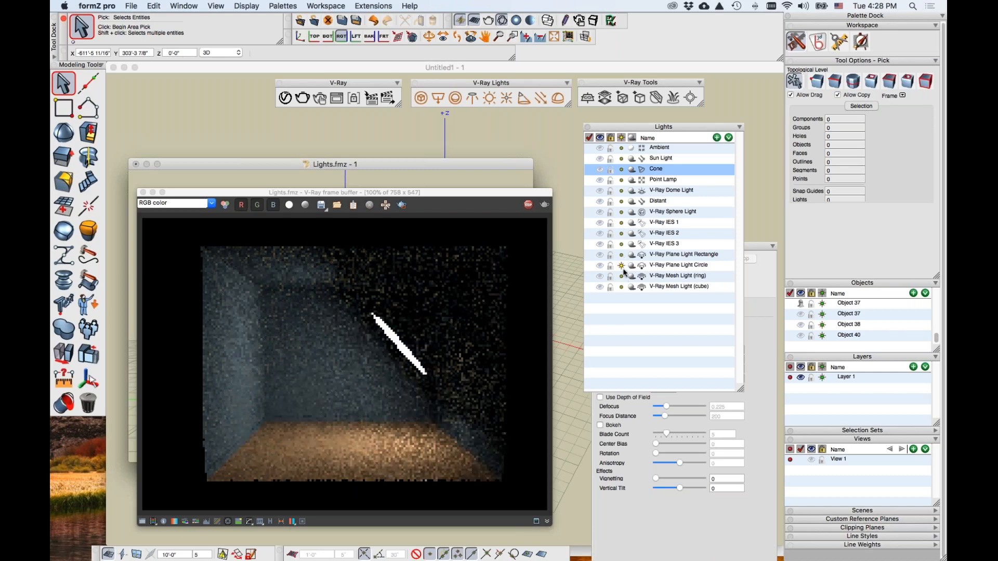
{"action": "left_click", "coordinate": [622, 254]}
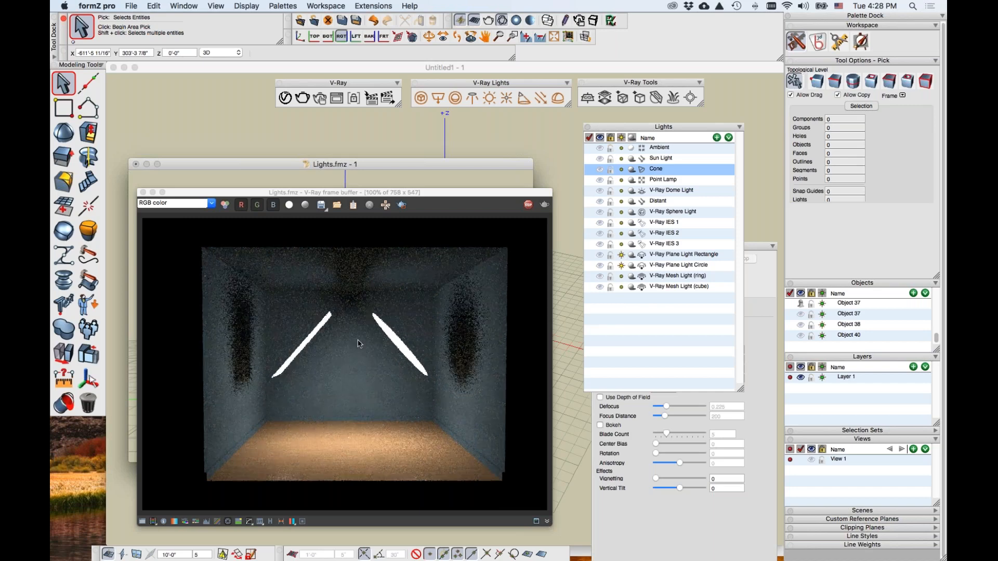
- Zoom the rendered image in and out in the V-Ray frame buffer, resetting it to 100% each time
{"action": "scroll", "coordinate": [446, 358], "scroll_direction": "up", "scroll_amount": 3}
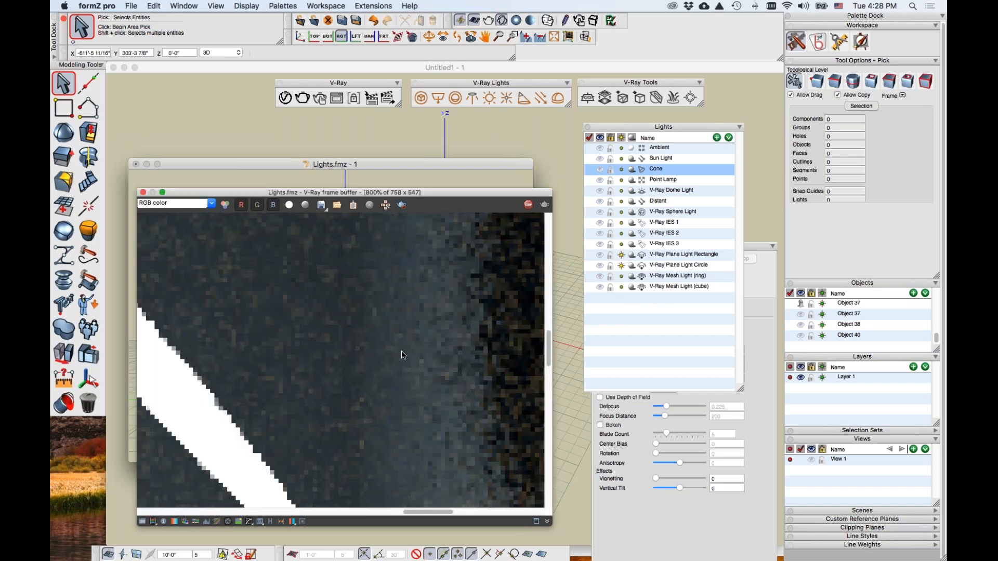
{"action": "double_click", "coordinate": [401, 359]}
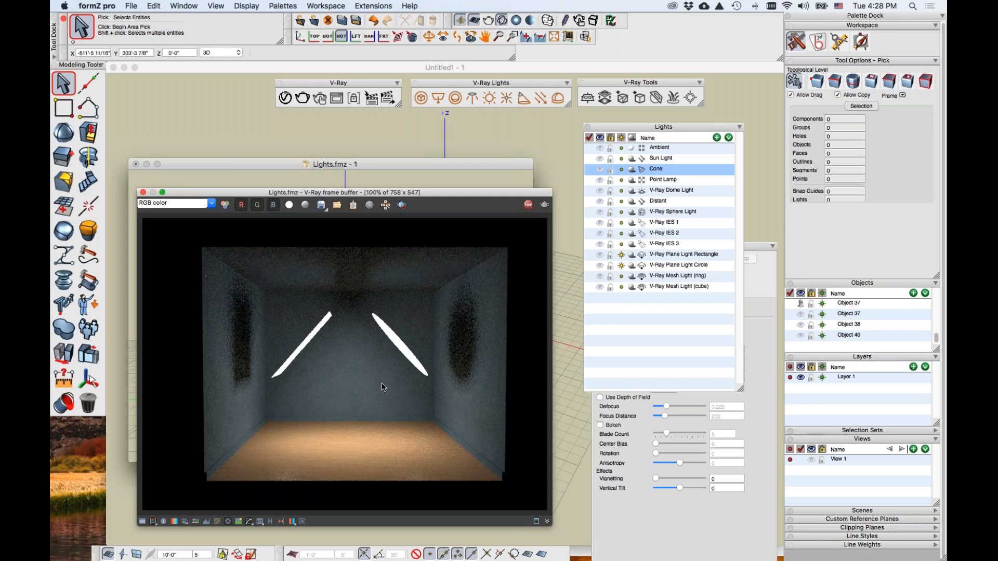
{"action": "scroll", "coordinate": [407, 376], "scroll_direction": "down", "scroll_amount": 3}
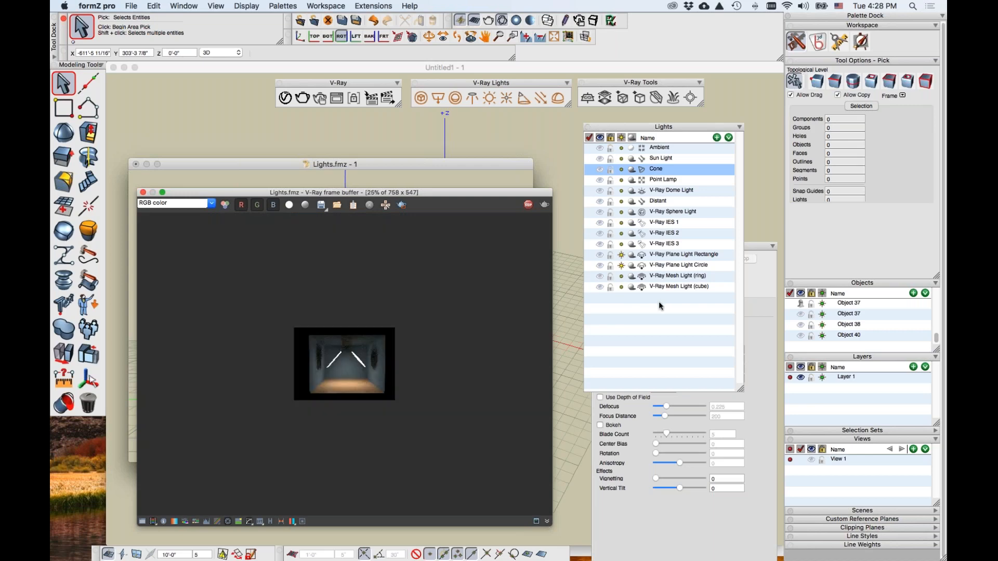
{"action": "double_click", "coordinate": [332, 389]}
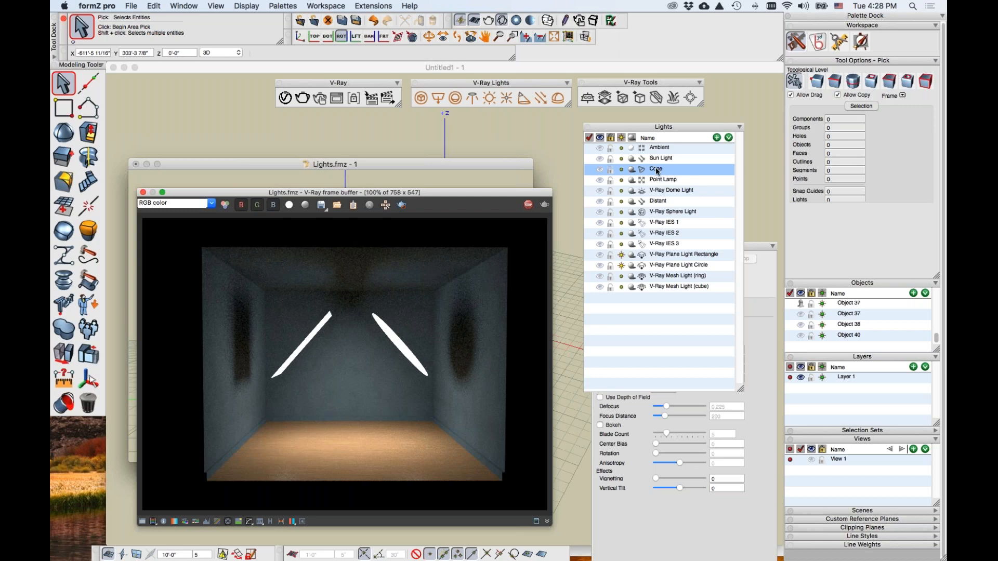
- Make the V-Ray Plane Light Circle invisible in the render through its light parameters
{"action": "left_click", "coordinate": [660, 266]}
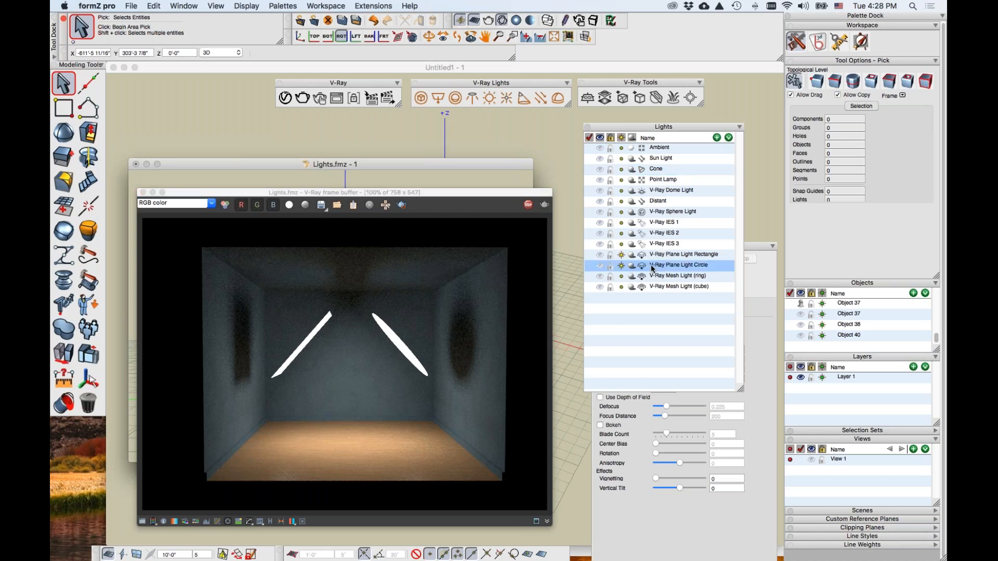
{"action": "double_click", "coordinate": [664, 266]}
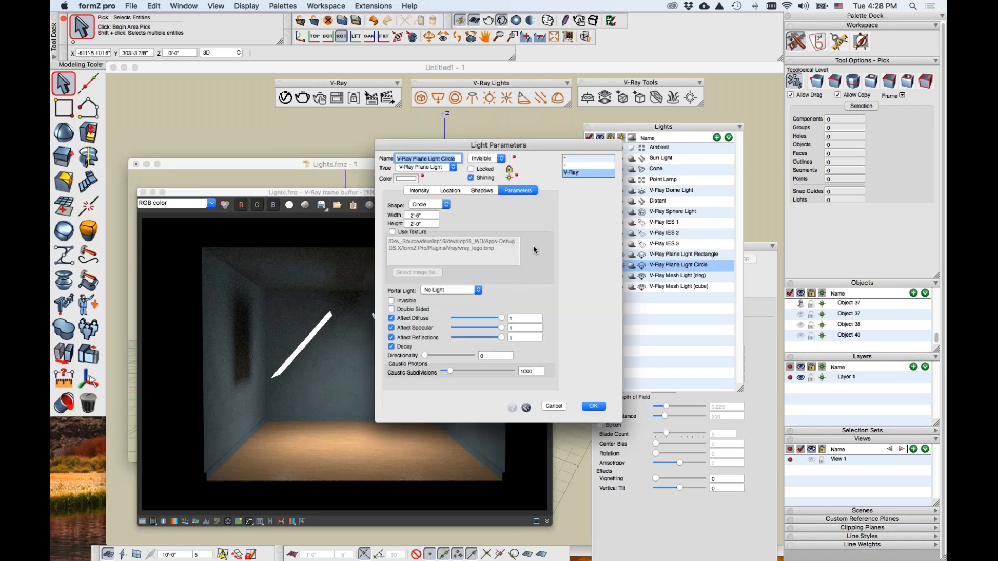
{"action": "left_click", "coordinate": [404, 303]}
{"action": "left_click", "coordinate": [594, 407]}
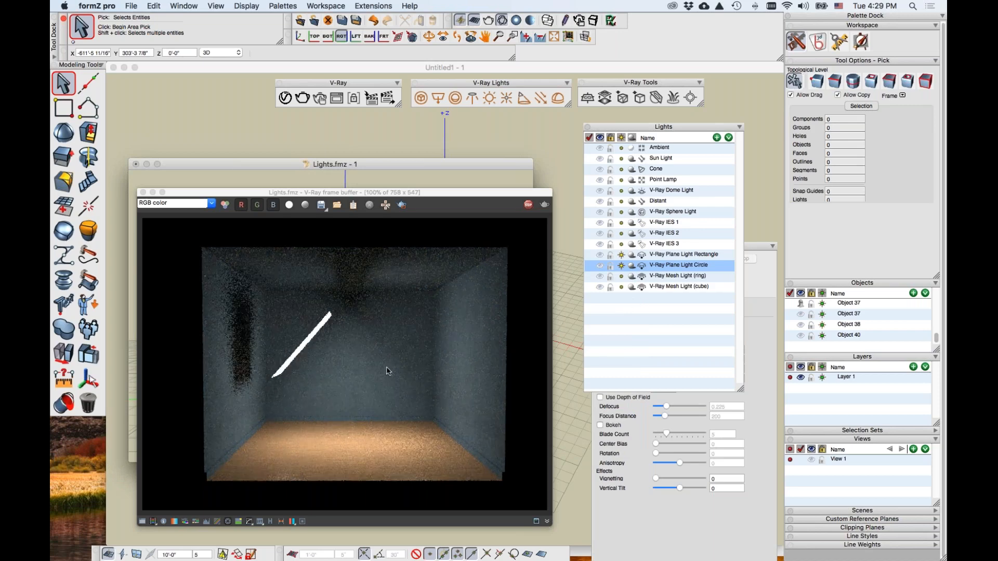
- Make the V-Ray Plane Light Rectangle invisible in the render through its light parameters
{"action": "double_click", "coordinate": [662, 256]}
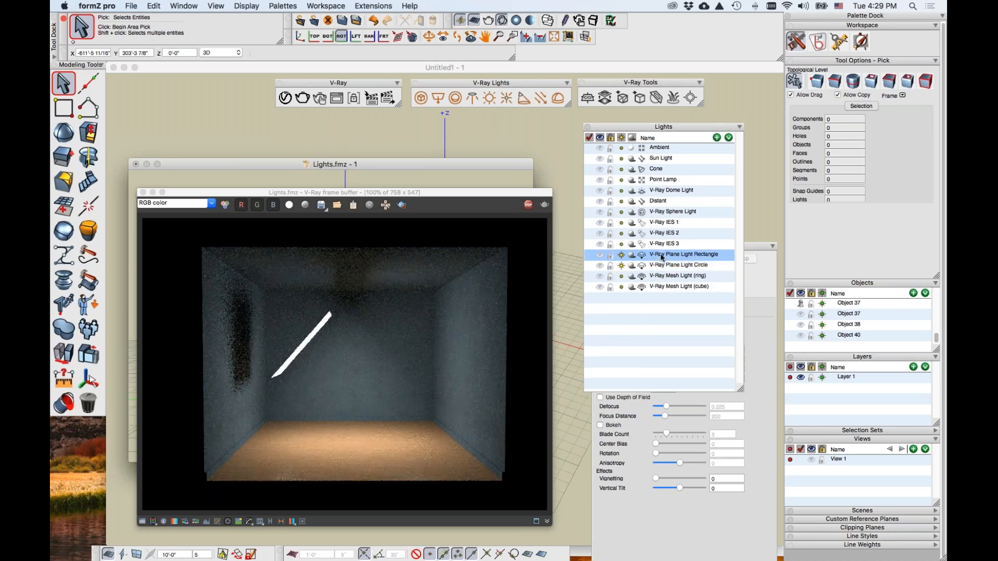
{"action": "left_click", "coordinate": [391, 300]}
{"action": "left_click", "coordinate": [593, 406]}
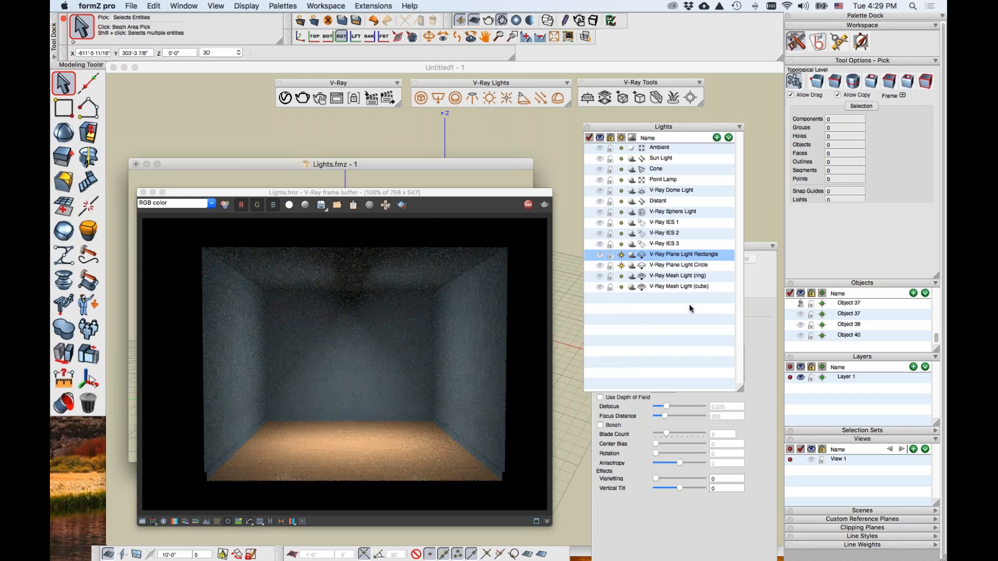
- Replace the plane lights with the ring and cube V-Ray Mesh Lights and make both visible in the model
{"action": "left_click", "coordinate": [621, 264]}
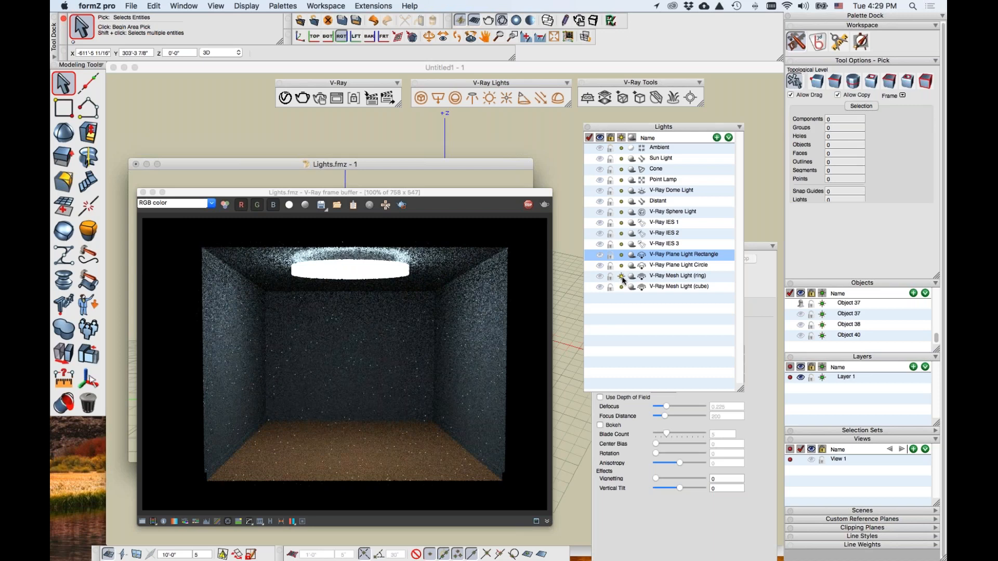
{"action": "left_click", "coordinate": [621, 287]}
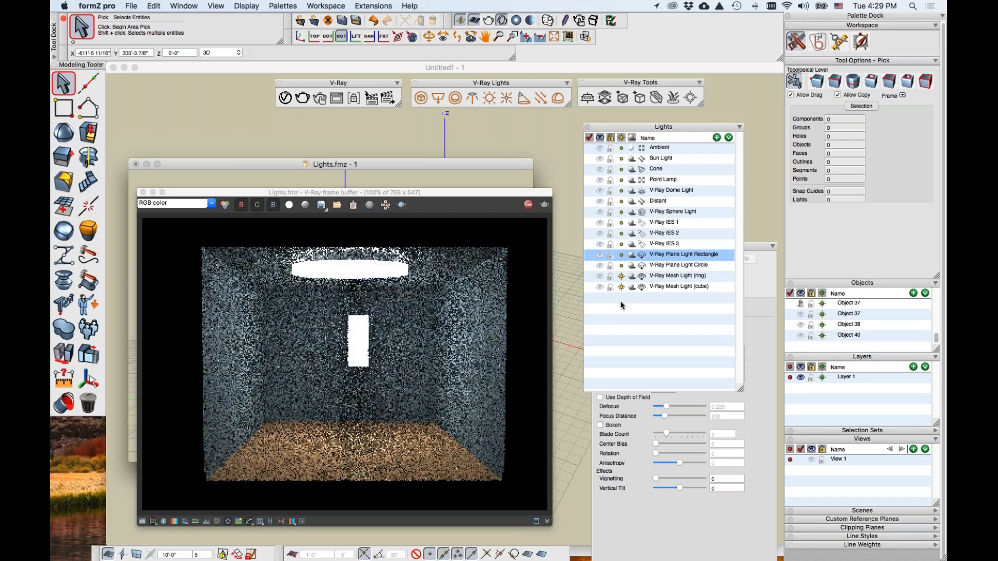
{"action": "left_click", "coordinate": [600, 287]}
{"action": "left_click", "coordinate": [601, 276]}
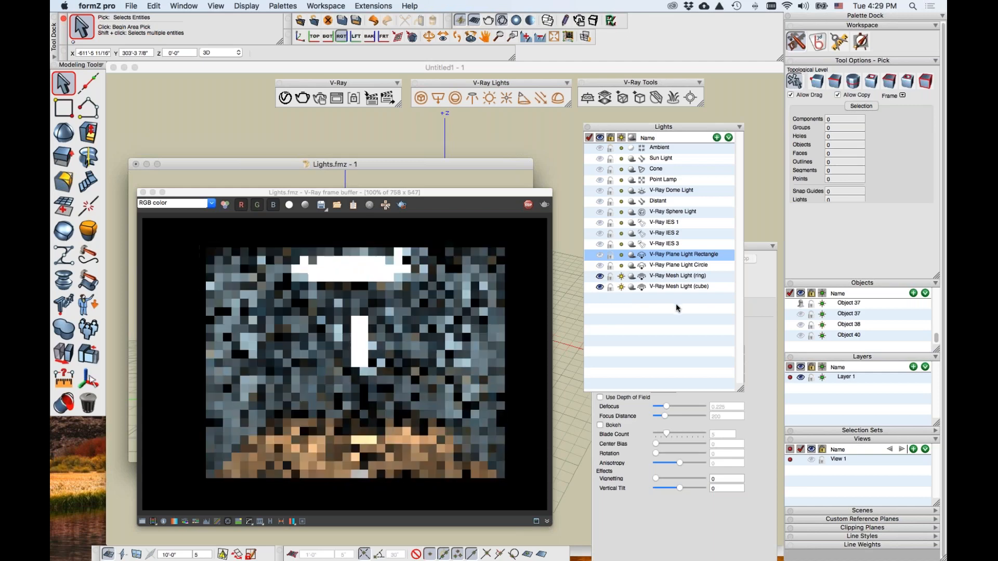
- Move the V-Ray frame buffer aside to inspect the mesh light shapes in the model, and move it back
{"action": "left_click_drag", "start_coordinate": [420, 192], "coordinate": [855, 235]}
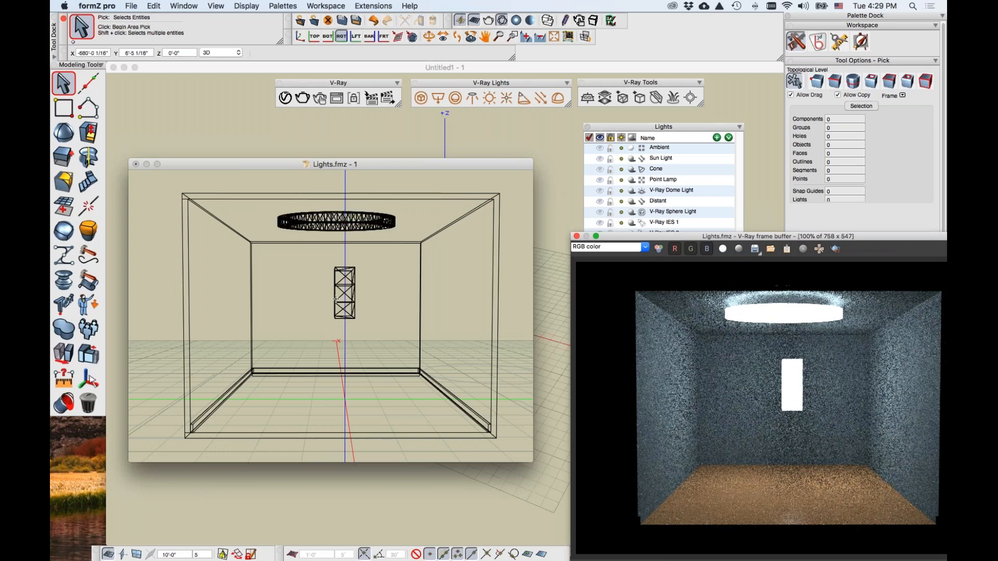
{"action": "left_click_drag", "start_coordinate": [612, 239], "coordinate": [277, 167]}
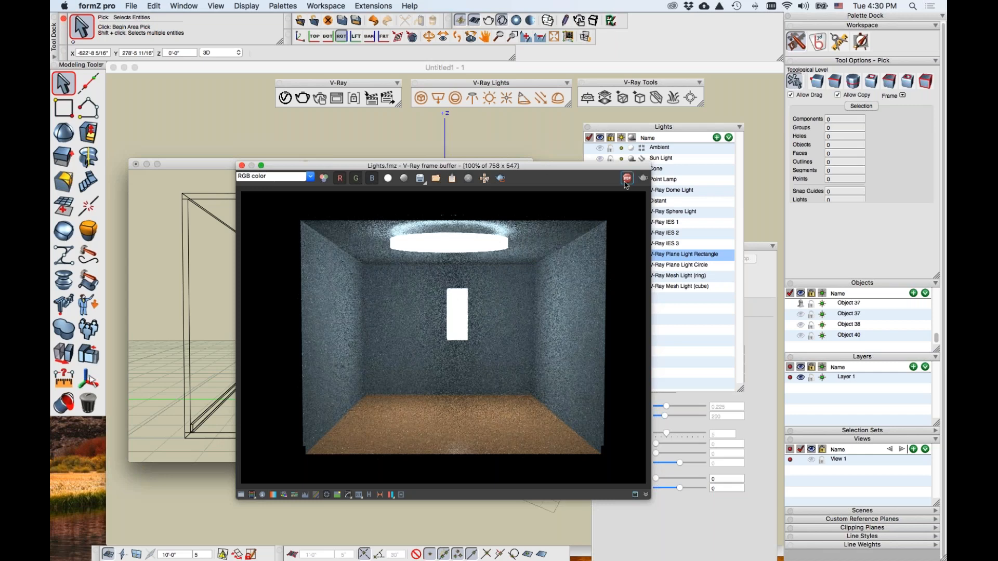
- Examine the finished mesh light render up close in the V-Ray frame buffer, and return to the full image
{"action": "left_click_drag", "start_coordinate": [531, 169], "coordinate": [469, 182]}
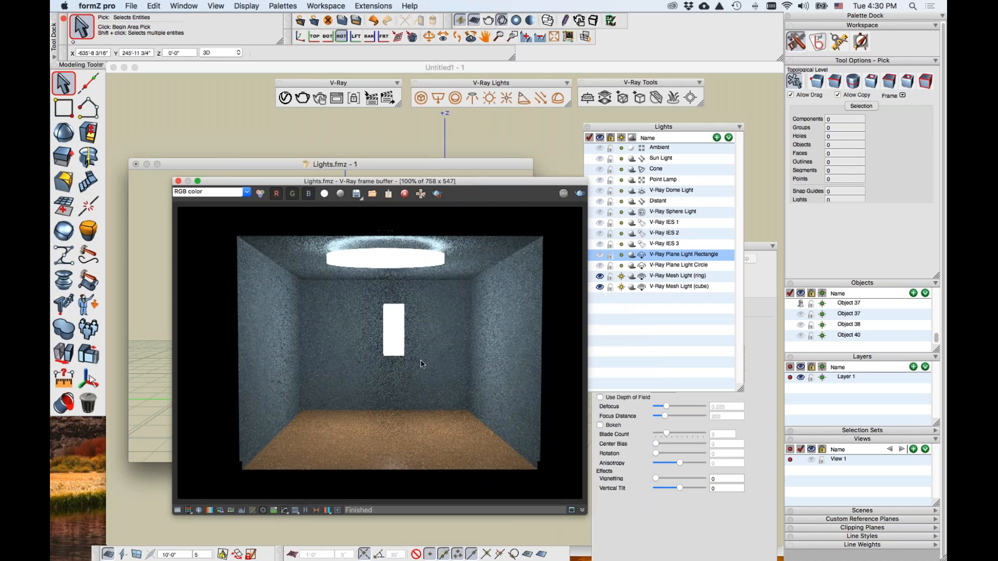
{"action": "scroll", "coordinate": [422, 364], "scroll_direction": "up", "scroll_amount": 3}
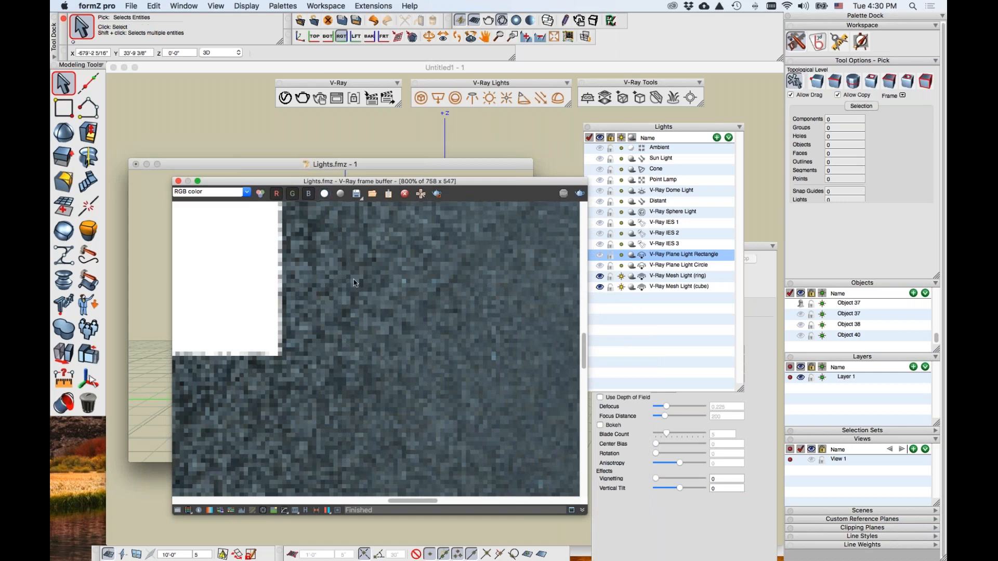
{"action": "double_click", "coordinate": [377, 368]}
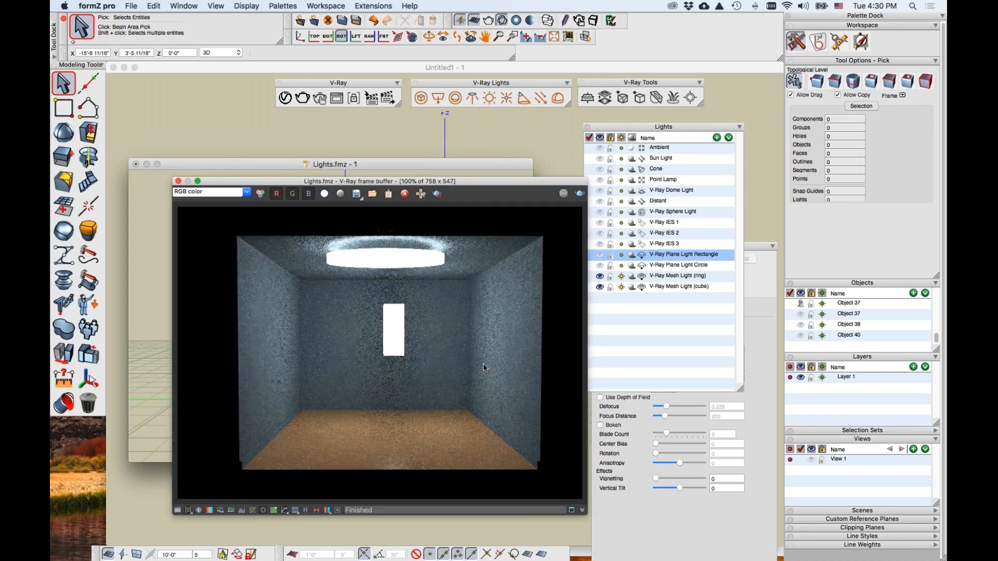
- Close the V-Ray frame buffer and the Lights.fmz project without saving its changes
{"action": "left_click_drag", "start_coordinate": [280, 184], "coordinate": [268, 151]}
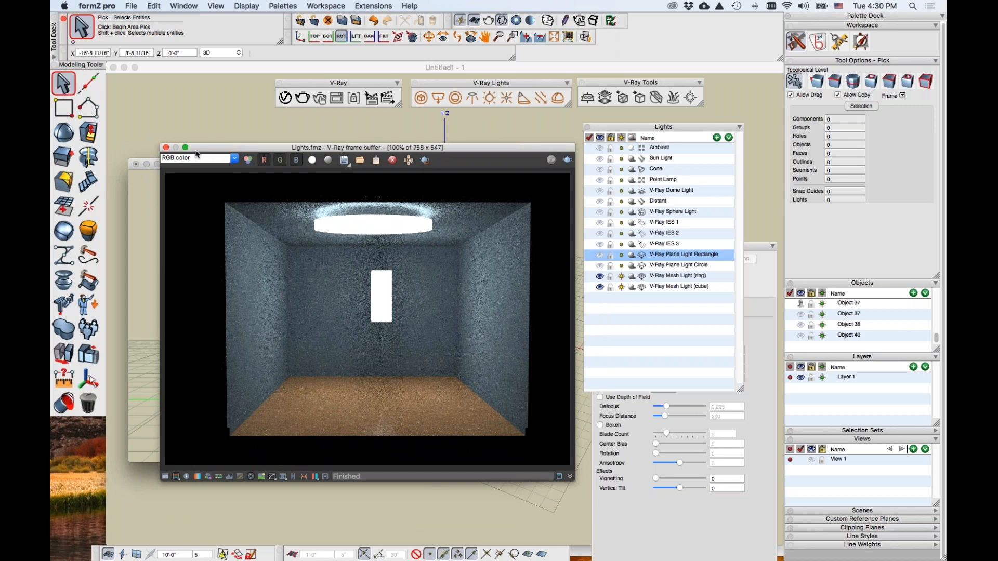
{"action": "left_click", "coordinate": [166, 150]}
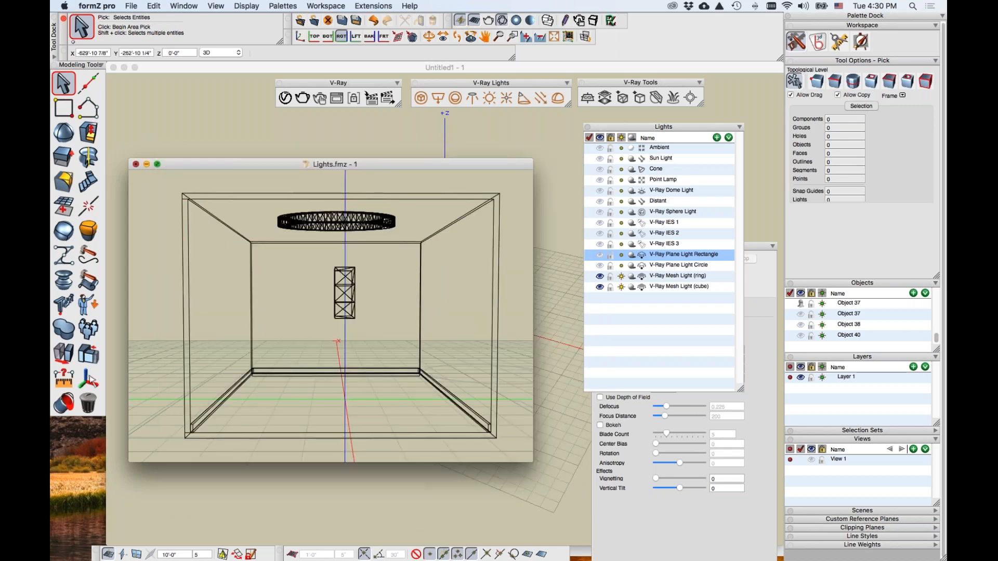
{"action": "left_click", "coordinate": [135, 164]}
{"action": "left_click", "coordinate": [484, 294]}
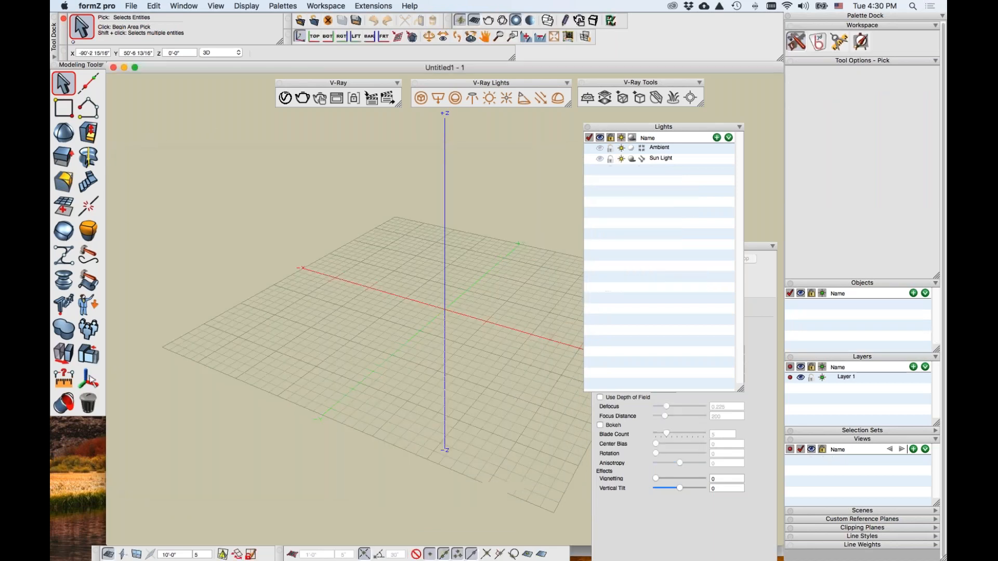
- Open the recent project Barcelona chair-2.fmz and render it with V-Ray, keeping the Lights list in view beside the frame buffer
{"action": "left_click", "coordinate": [131, 6]}
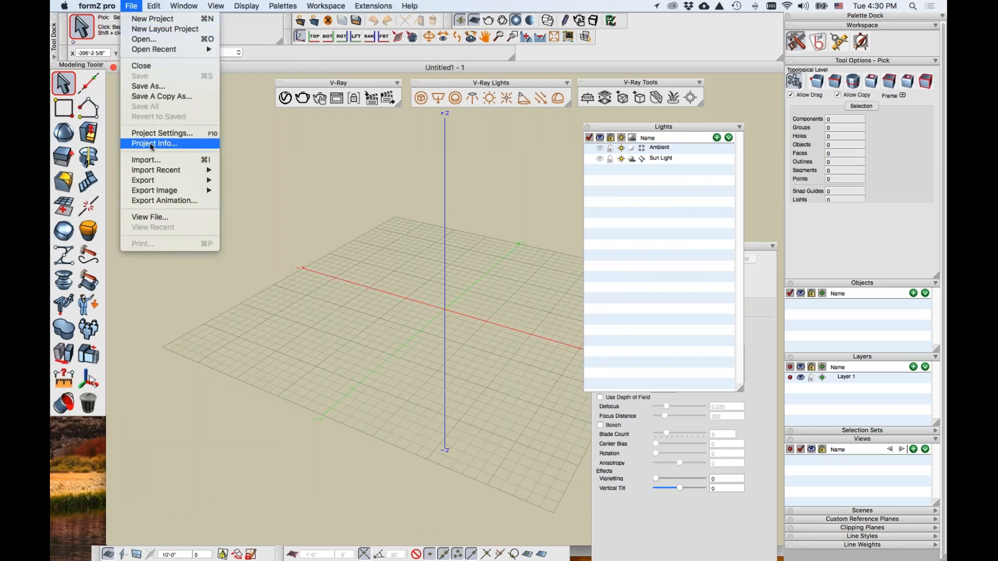
{"action": "mouse_move", "coordinate": [163, 52]}
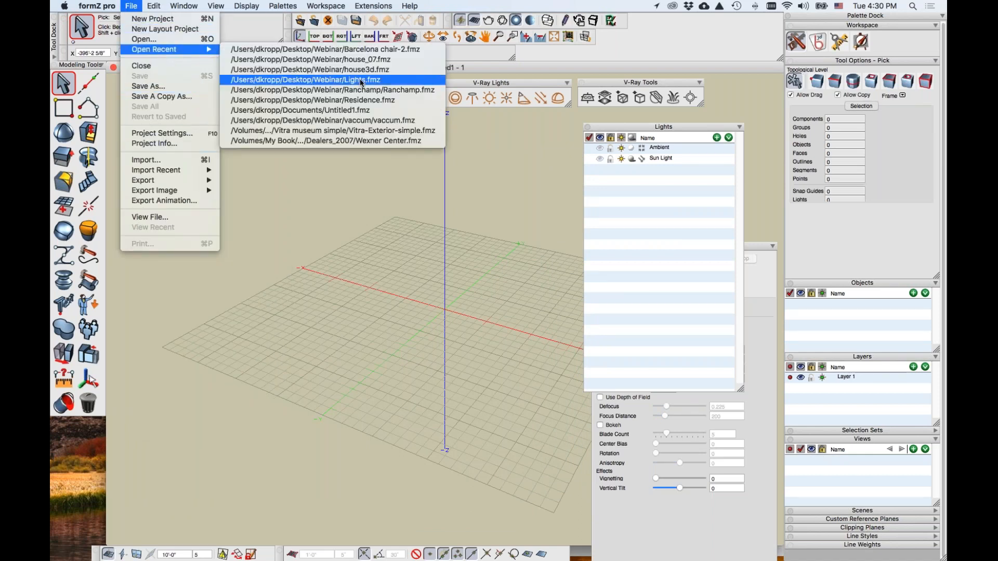
{"action": "left_click", "coordinate": [458, 123]}
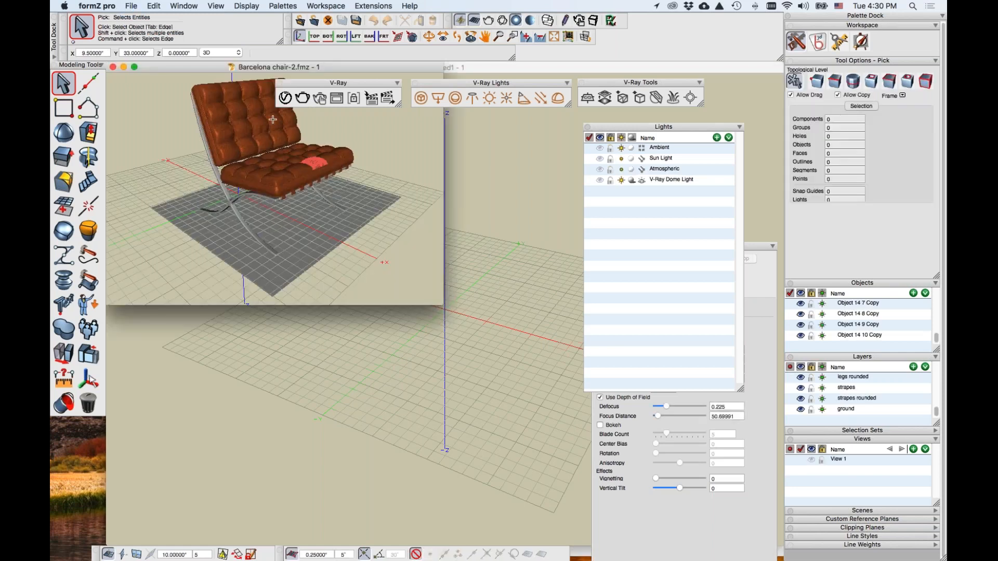
{"action": "left_click_drag", "start_coordinate": [199, 67], "coordinate": [257, 189]}
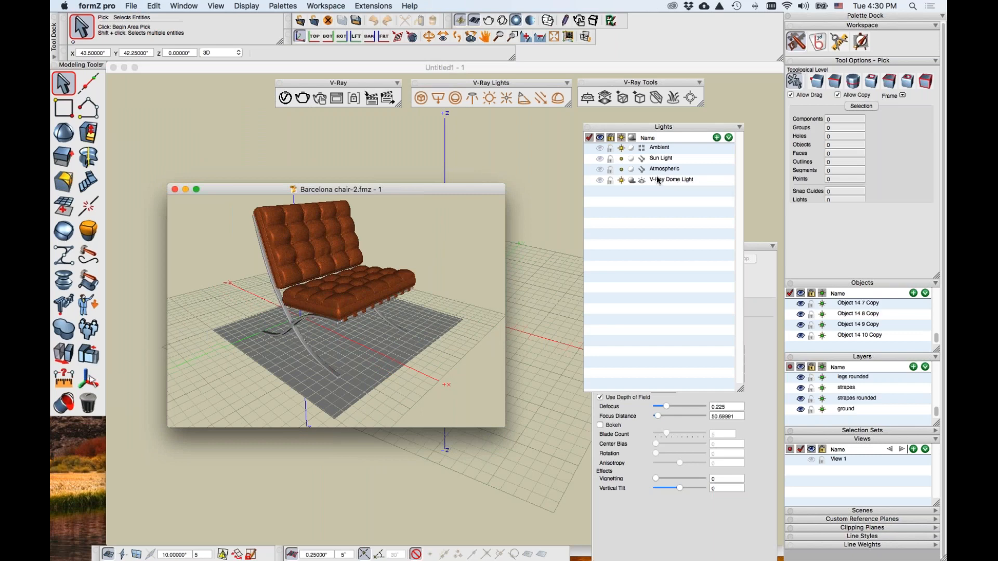
{"action": "left_click", "coordinate": [489, 22]}
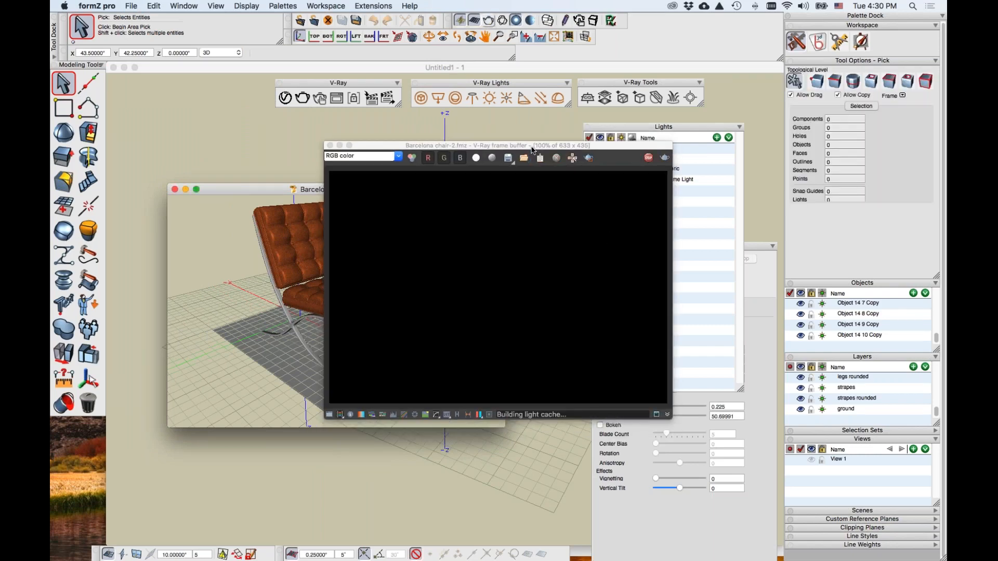
{"action": "left_click_drag", "start_coordinate": [531, 150], "coordinate": [379, 131]}
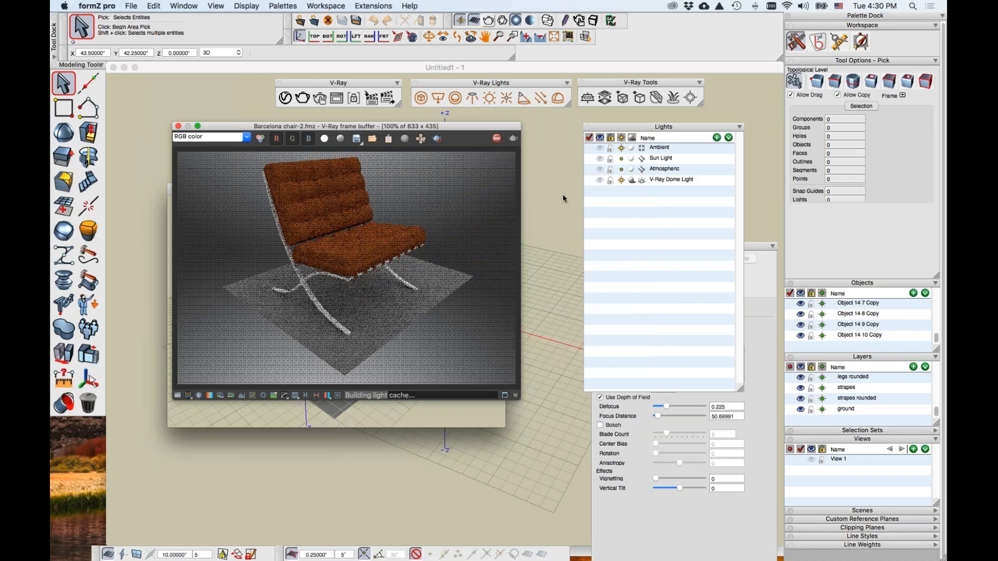
- Make the V-Ray Dome Light invisible through its light parameters and render the chair scene again
{"action": "left_click", "coordinate": [660, 180]}
{"action": "right_click", "coordinate": [662, 180]}
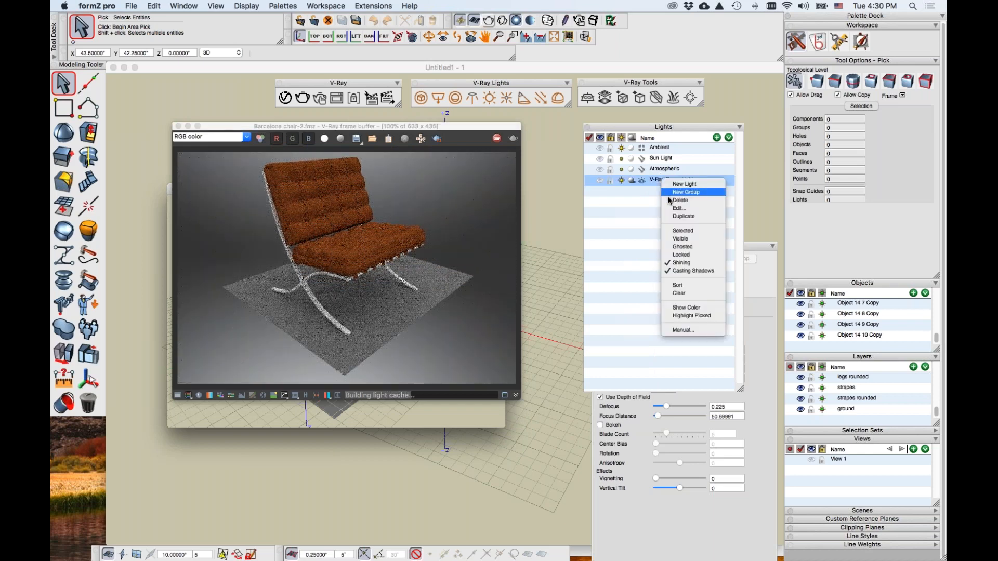
{"action": "left_click", "coordinate": [627, 199]}
{"action": "double_click", "coordinate": [665, 180]}
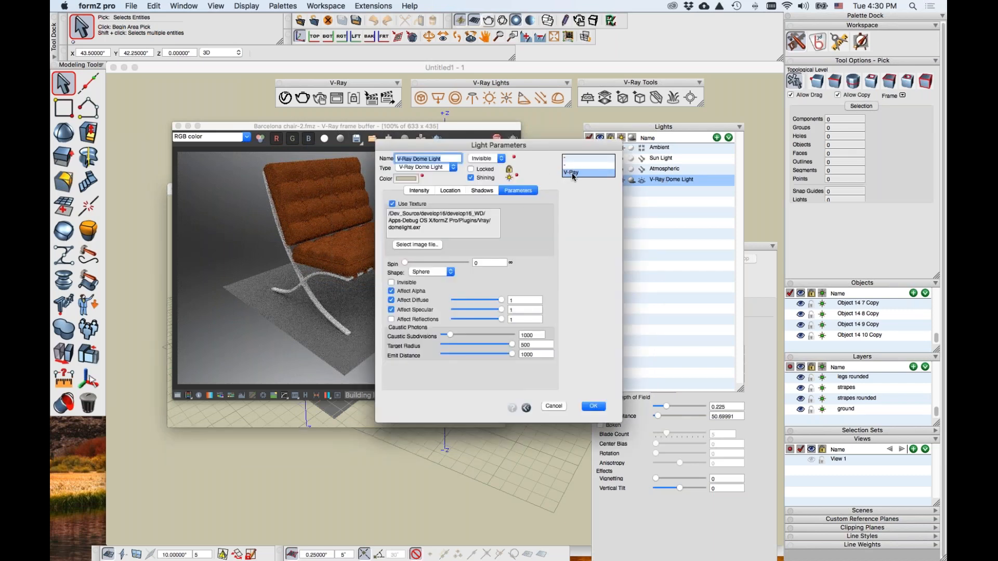
{"action": "left_click_drag", "start_coordinate": [531, 149], "coordinate": [578, 162]}
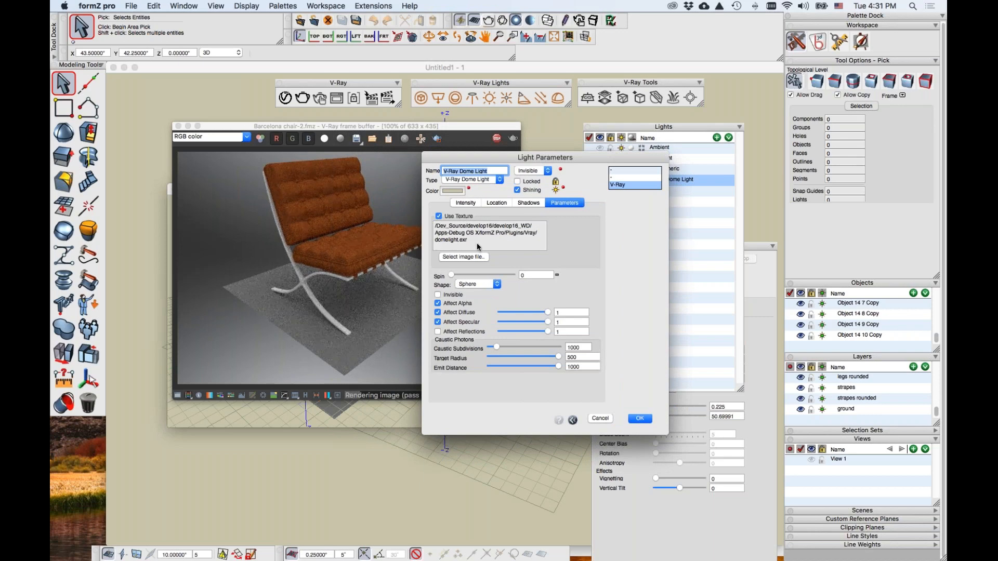
{"action": "left_click_drag", "start_coordinate": [469, 233], "coordinate": [556, 240]}
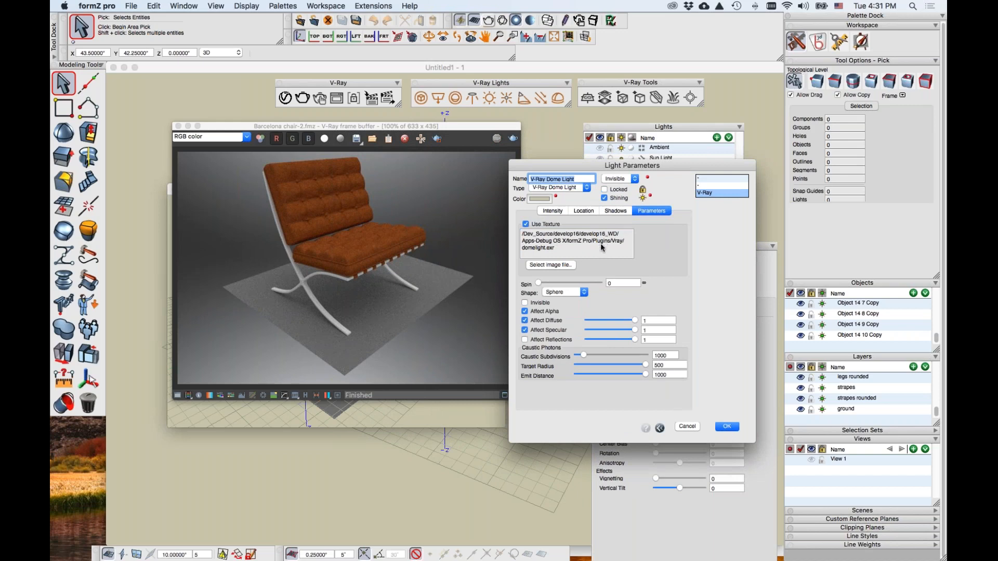
{"action": "left_click_drag", "start_coordinate": [562, 166], "coordinate": [577, 125]}
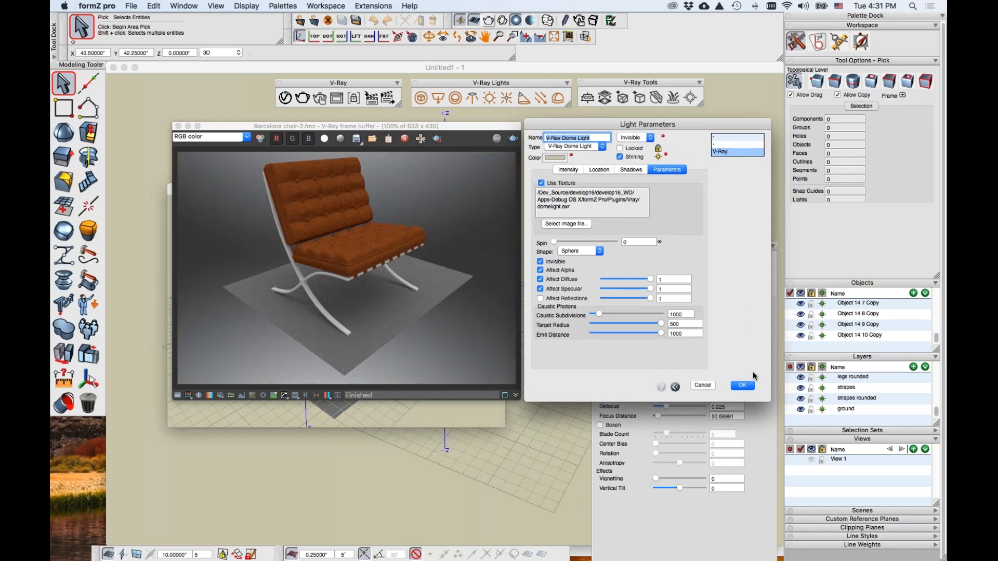
{"action": "left_click", "coordinate": [740, 389]}
{"action": "left_click", "coordinate": [513, 139]}
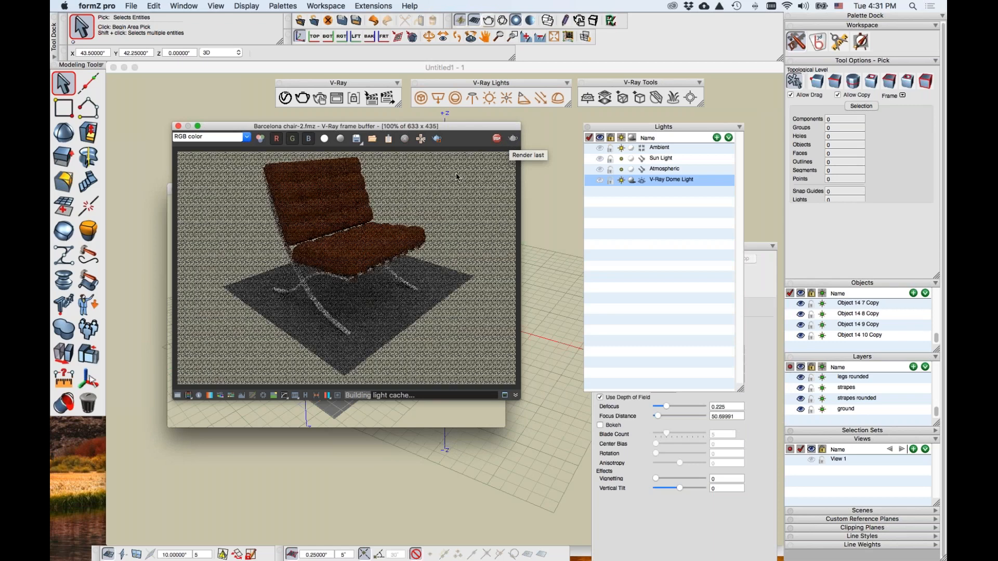
{"action": "left_click_drag", "start_coordinate": [470, 130], "coordinate": [489, 127]}
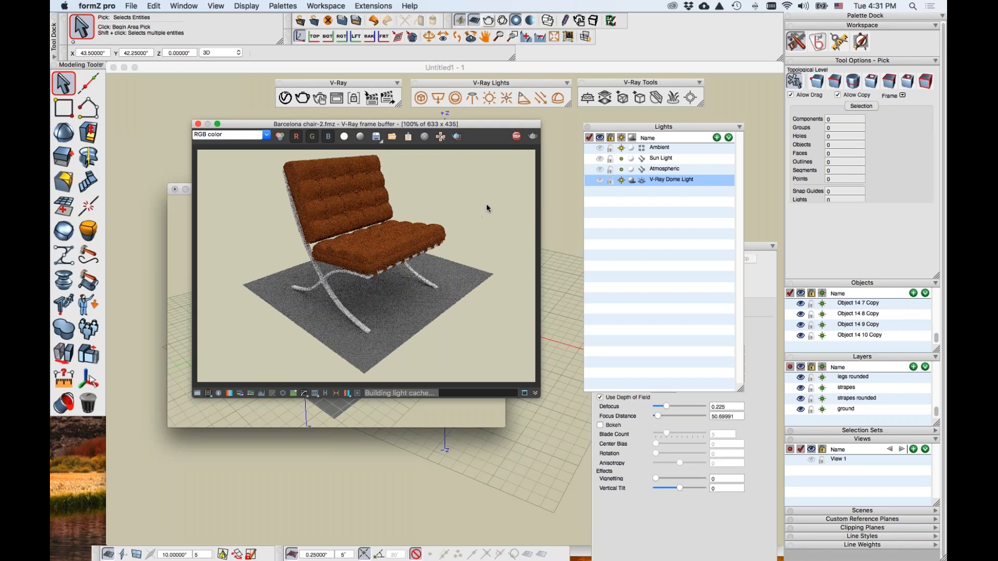
- Examine the background options in the Environment section of the V-Ray Settings, and close the chair's frame buffer
{"action": "left_click", "coordinate": [753, 293]}
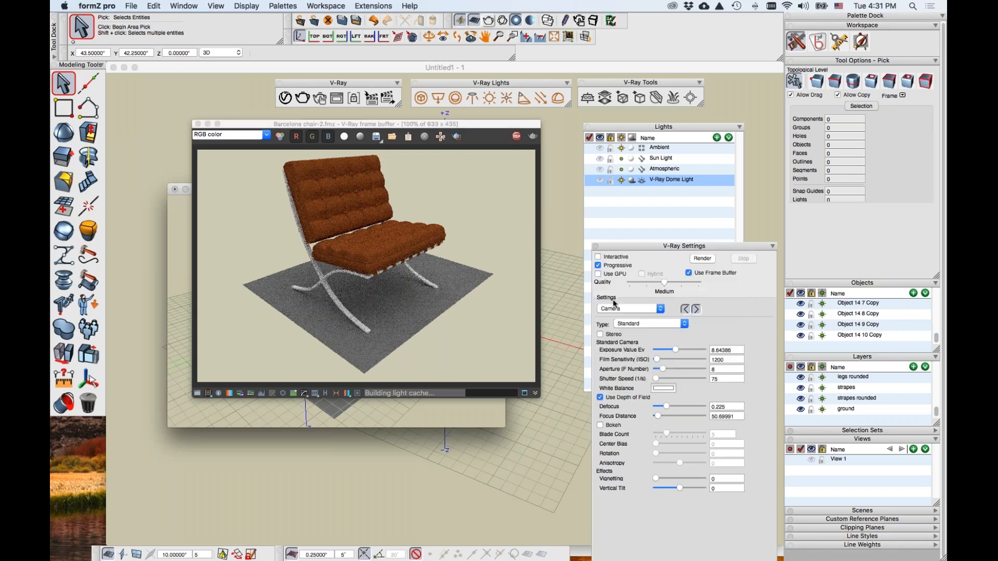
{"action": "left_click", "coordinate": [696, 309]}
{"action": "left_click", "coordinate": [696, 309]}
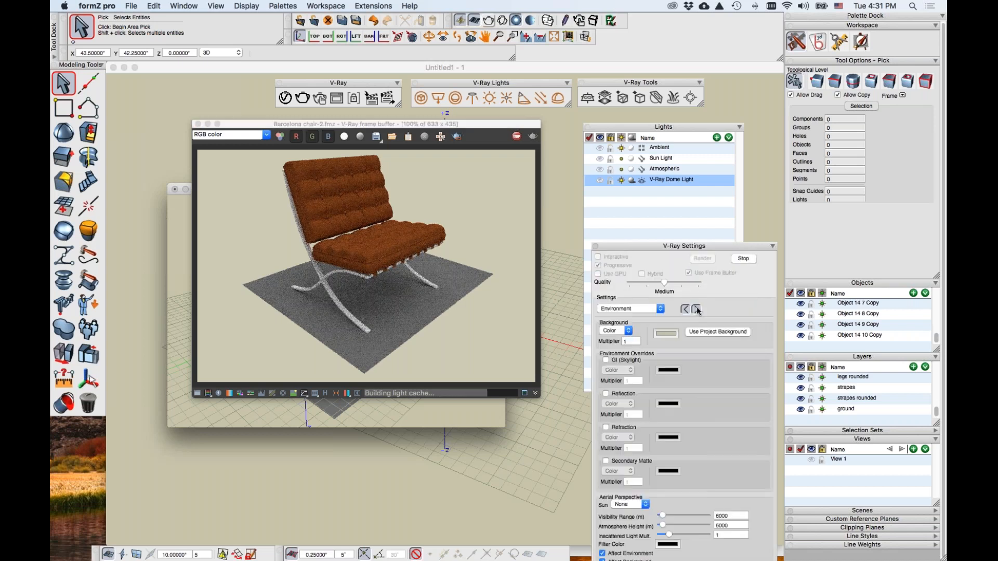
{"action": "left_click", "coordinate": [645, 310]}
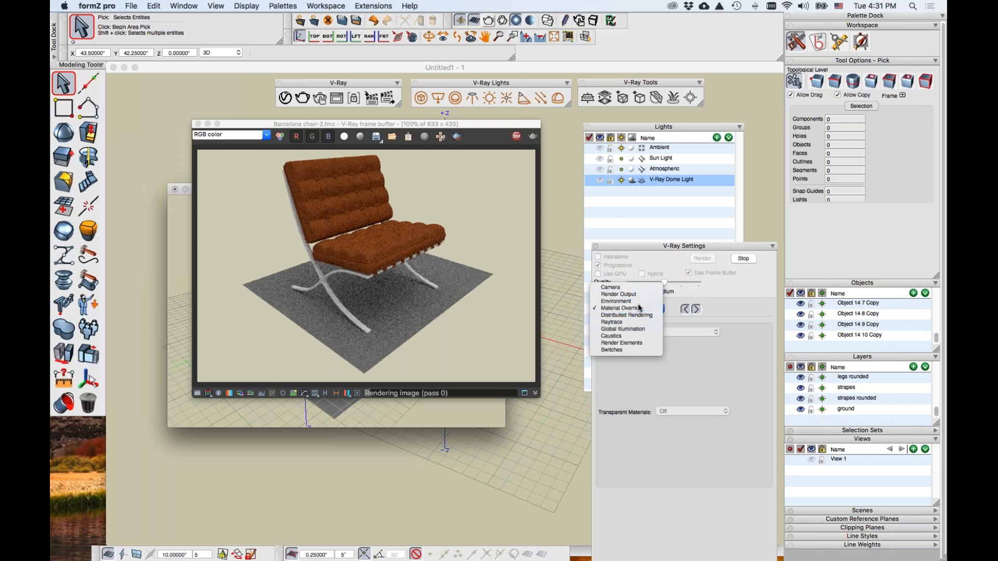
{"action": "left_click", "coordinate": [631, 302]}
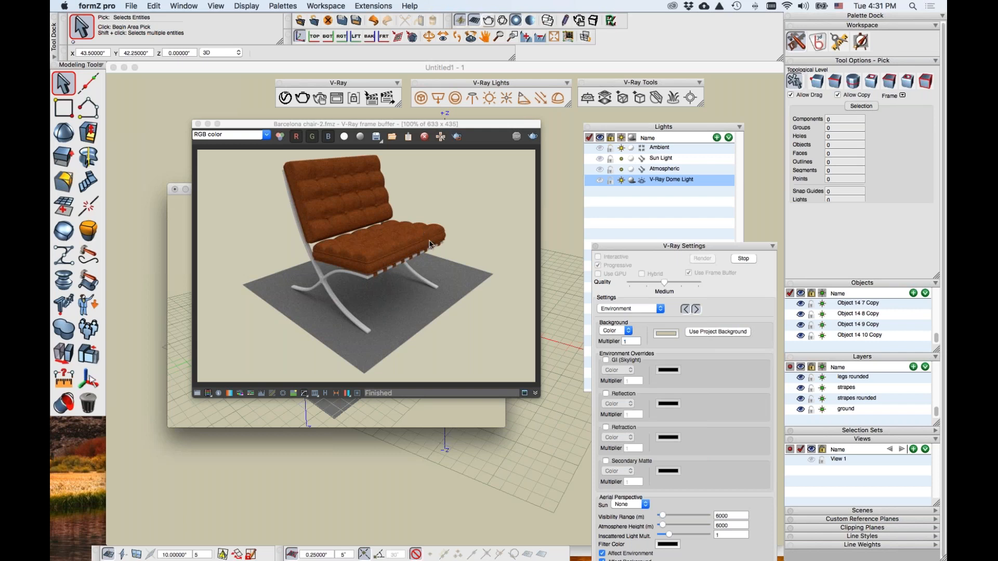
{"action": "left_click_drag", "start_coordinate": [312, 124], "coordinate": [325, 136]}
{"action": "left_click", "coordinate": [211, 136]}
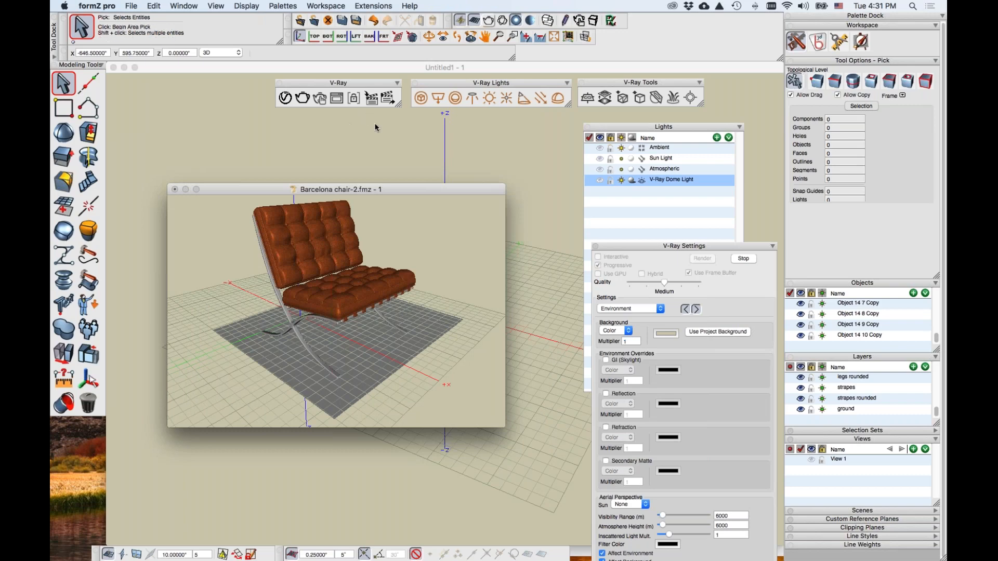
- Leave the slide show for the chair project and open the V-Ray Export Scene options to examine the .vrscene export settings
{"action": "left_click", "coordinate": [389, 99]}
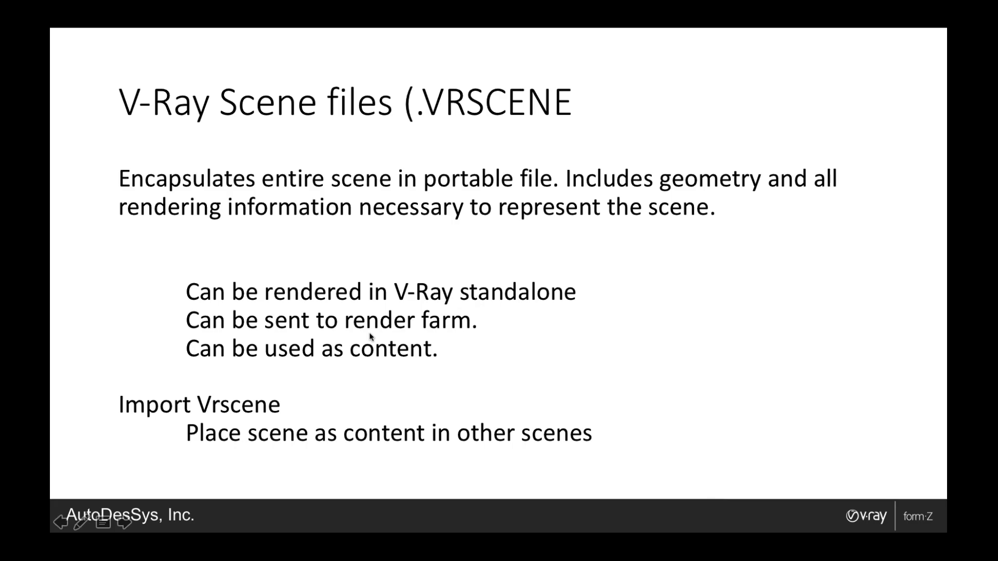
{"action": "key", "text": "Escape"}
{"action": "left_click", "coordinate": [428, 270]}
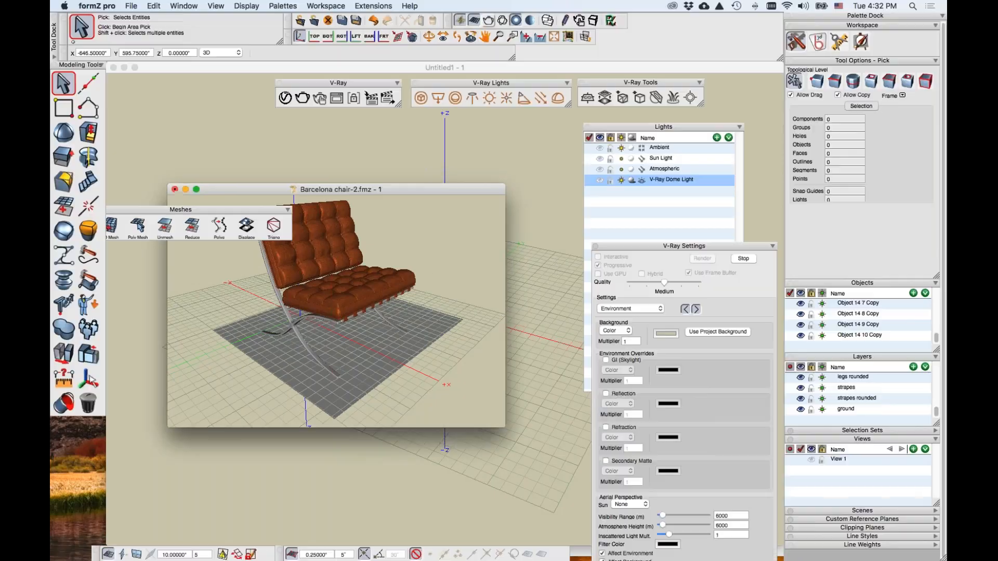
{"action": "left_click_drag", "start_coordinate": [443, 189], "coordinate": [458, 211]}
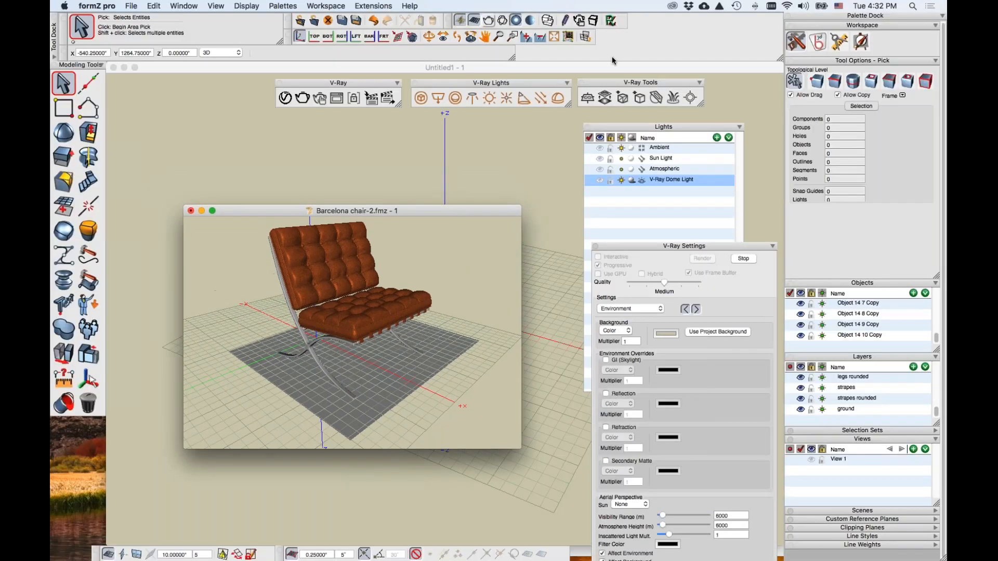
{"action": "left_click", "coordinate": [387, 98]}
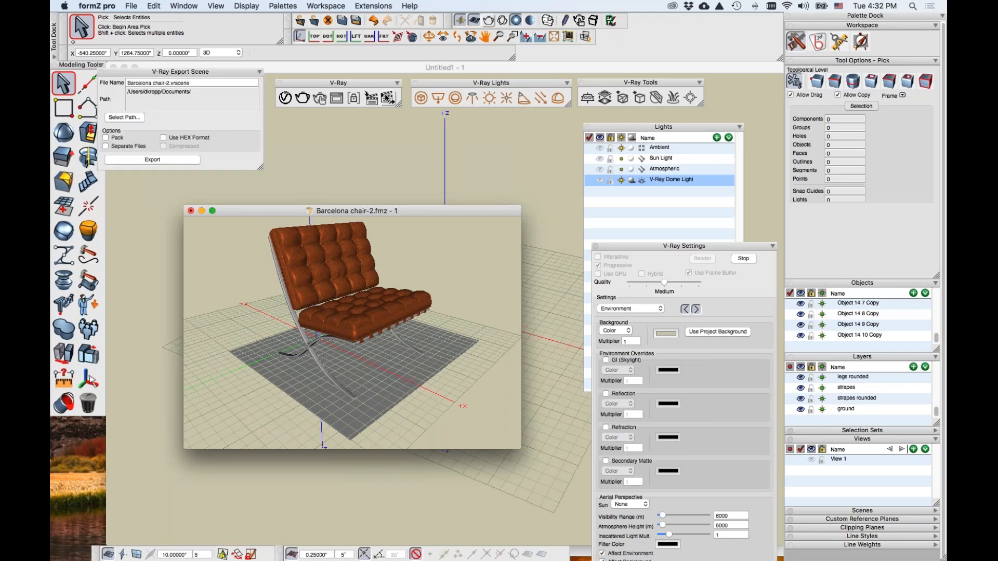
{"action": "left_click_drag", "start_coordinate": [242, 74], "coordinate": [424, 120]}
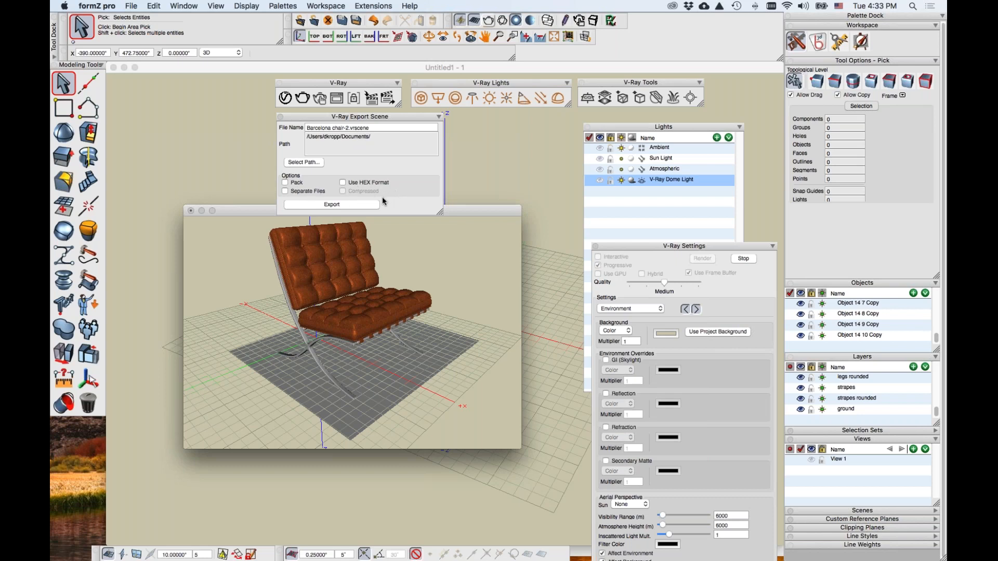
- Close the V-Ray Export Scene options and the Barcelona chair-2.fmz project without saving its changes
{"action": "left_click", "coordinate": [282, 118]}
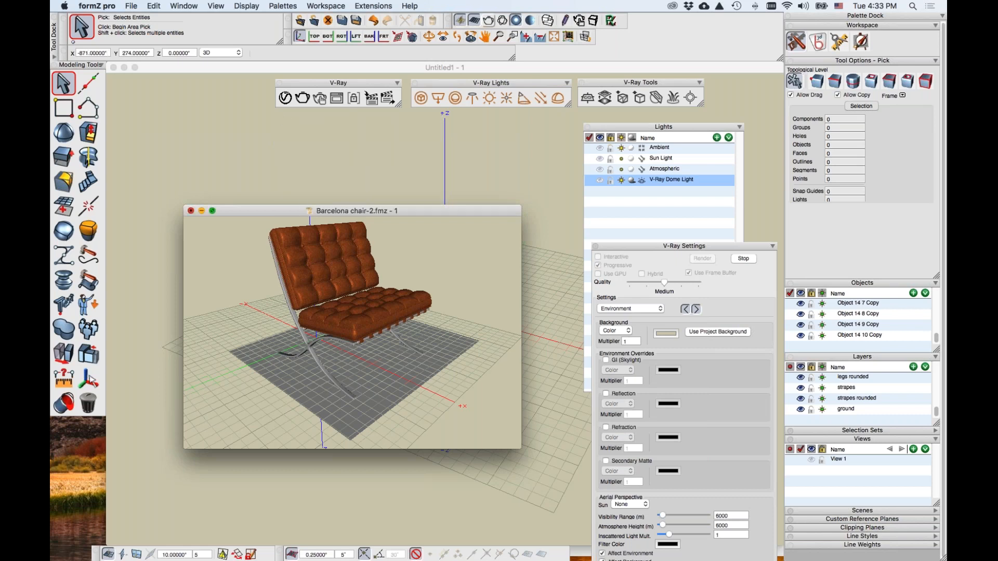
{"action": "left_click", "coordinate": [191, 210]}
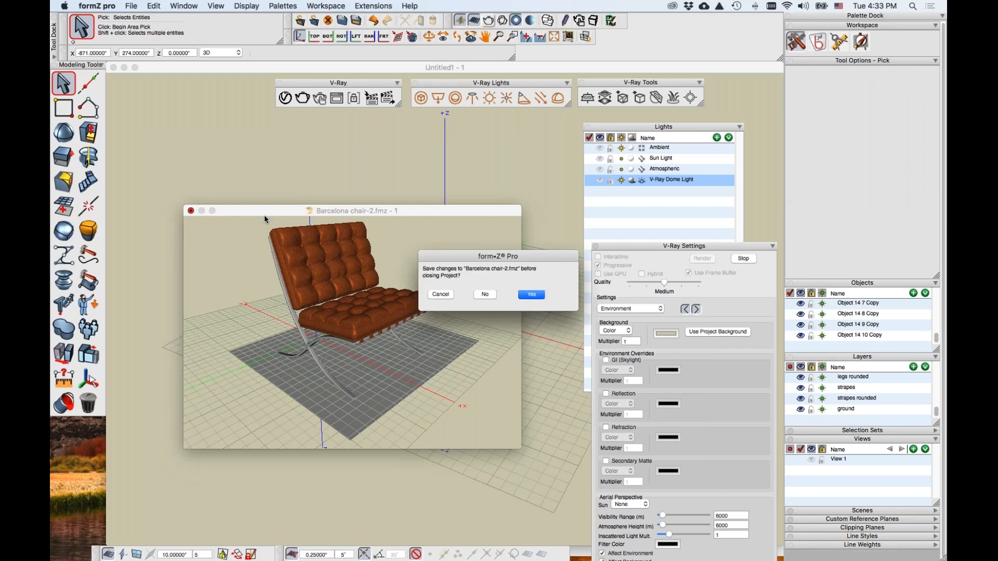
{"action": "left_click", "coordinate": [485, 294]}
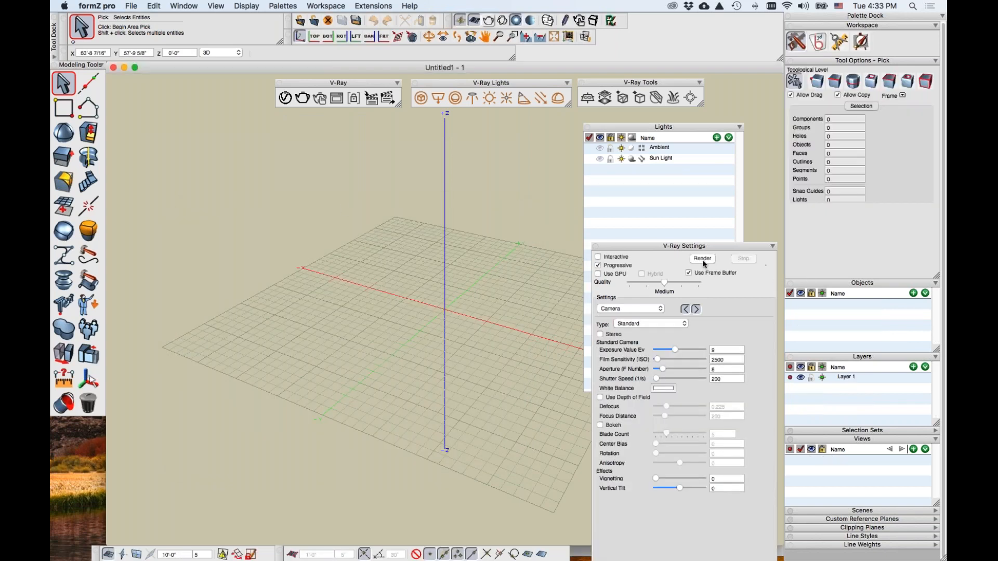
- Start a V-Ray Scene Import and choose vacuum cleaner_2.vrscene from the vaccum folder in the desktop's Webinar folder
{"action": "left_click_drag", "start_coordinate": [707, 251], "coordinate": [699, 169]}
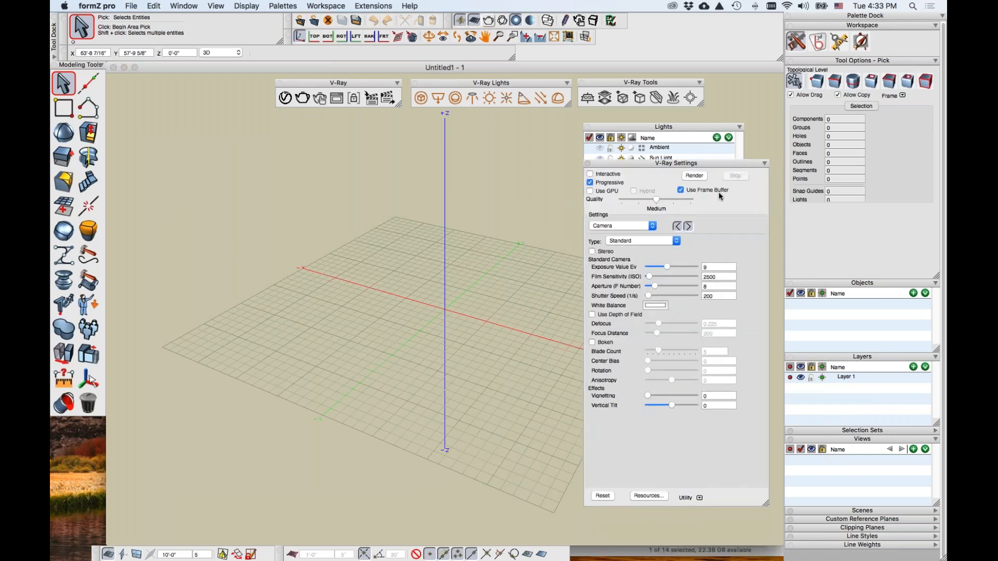
{"action": "left_click", "coordinate": [371, 99]}
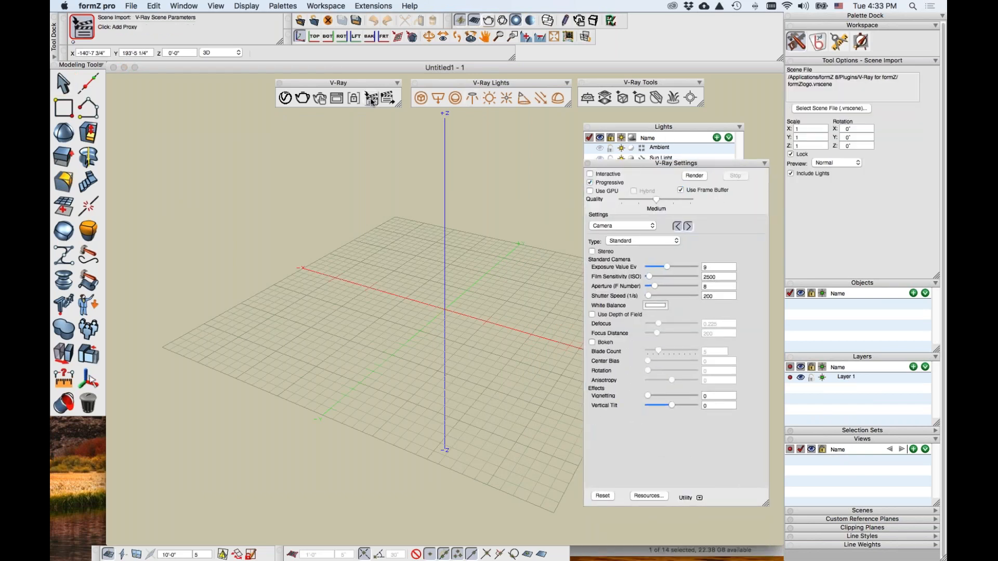
{"action": "left_click", "coordinate": [864, 109]}
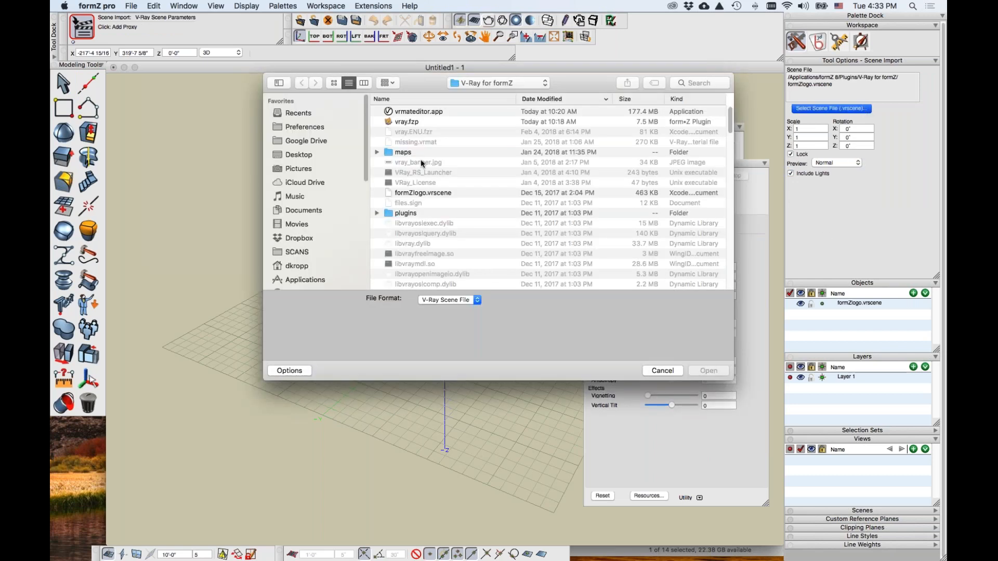
{"action": "left_click", "coordinate": [304, 156]}
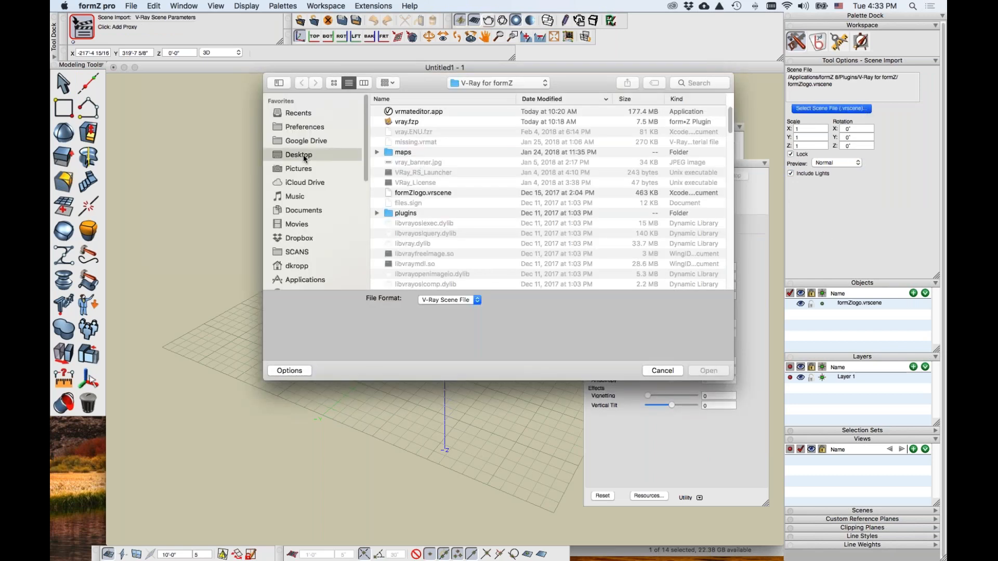
{"action": "double_click", "coordinate": [408, 112]}
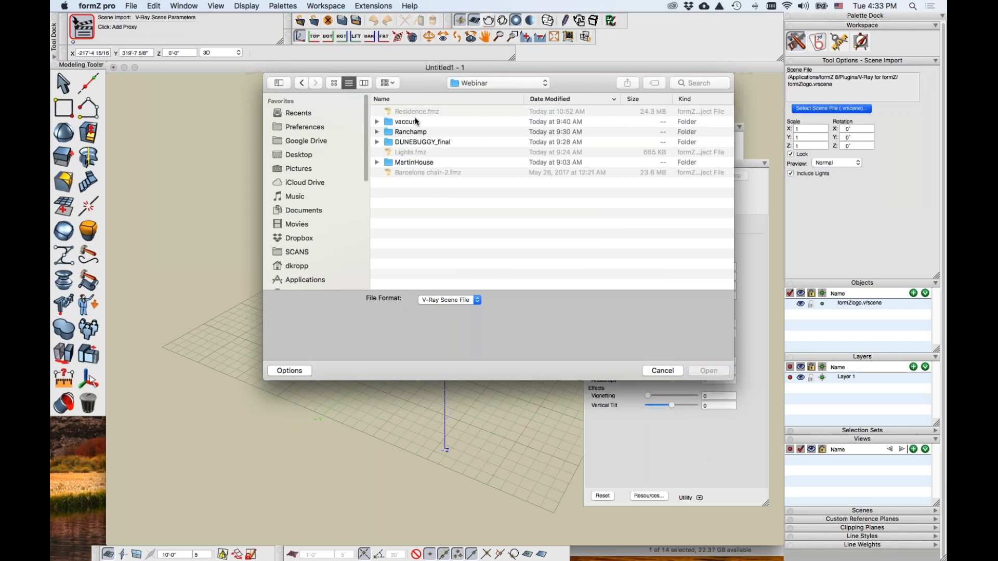
{"action": "double_click", "coordinate": [416, 122]}
{"action": "left_click", "coordinate": [424, 122]}
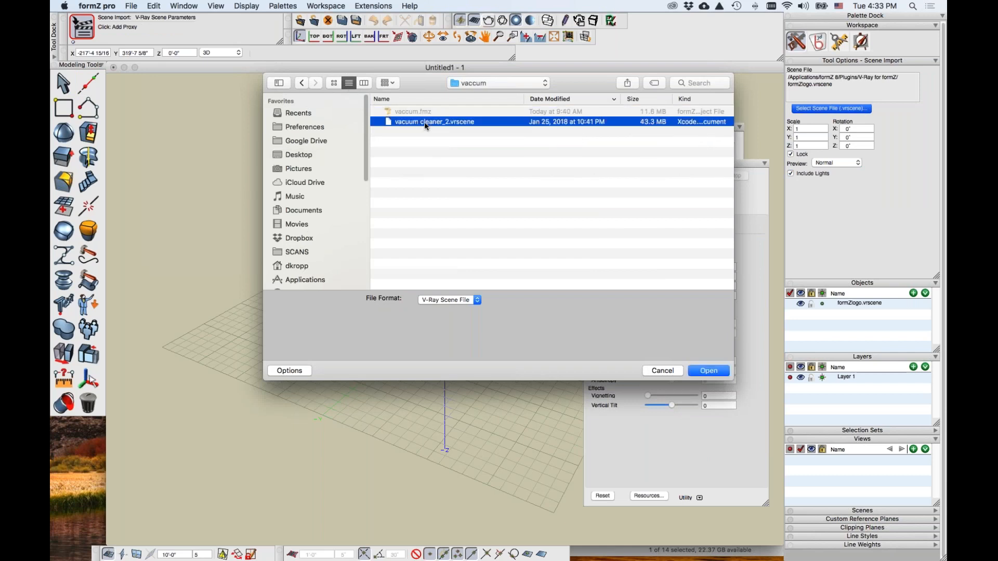
{"action": "double_click", "coordinate": [418, 125]}
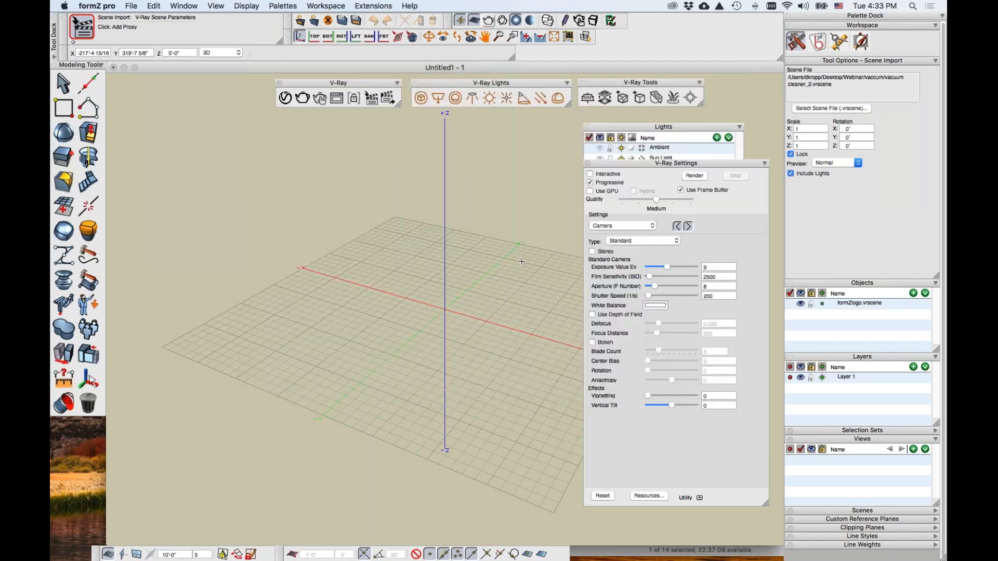
- Set the import scale to 0.1 on all axes and place the vacuum cleaner scene on the ground grid
{"action": "left_click", "coordinate": [823, 128]}
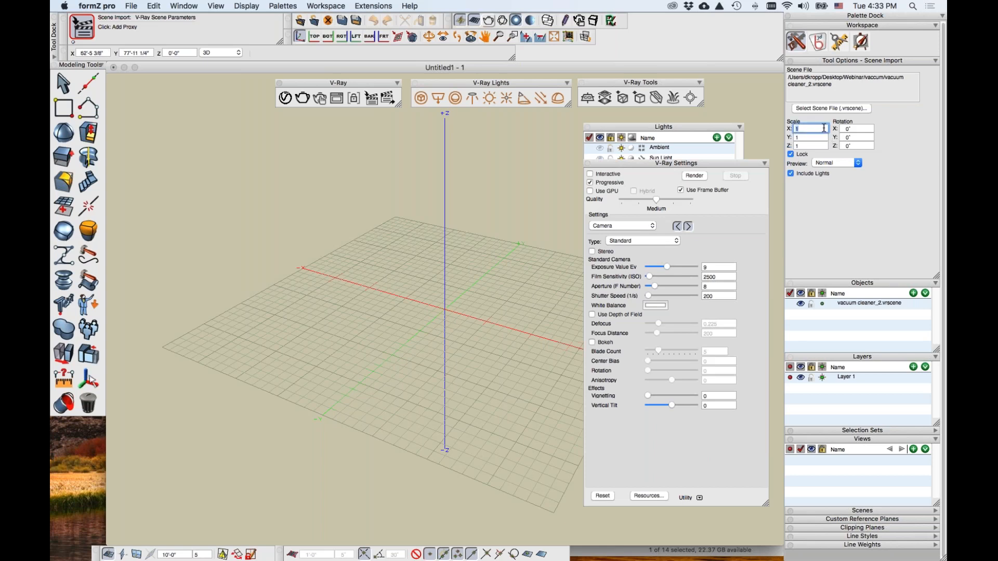
{"action": "type", "text": "0.1"}
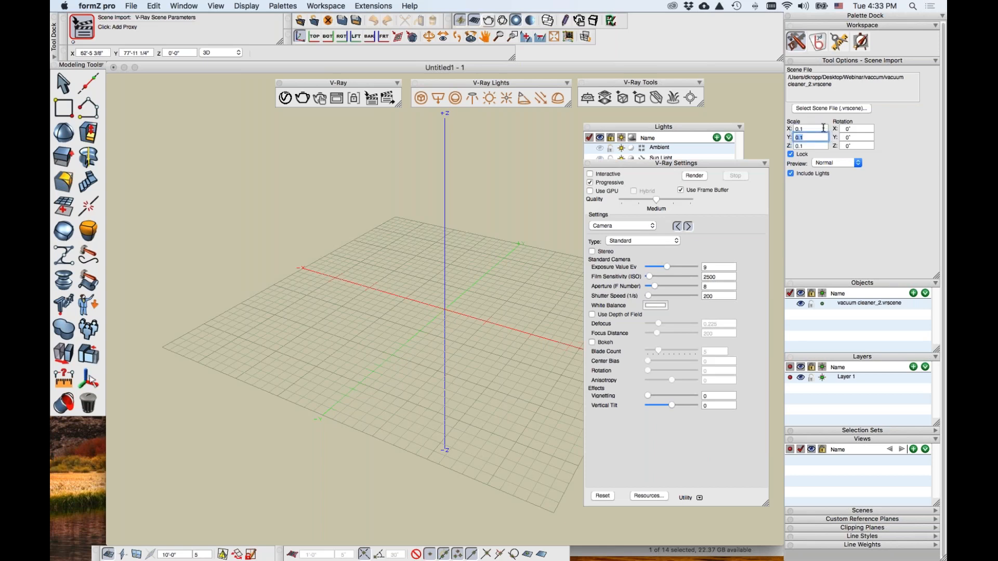
{"action": "key", "text": "Return"}
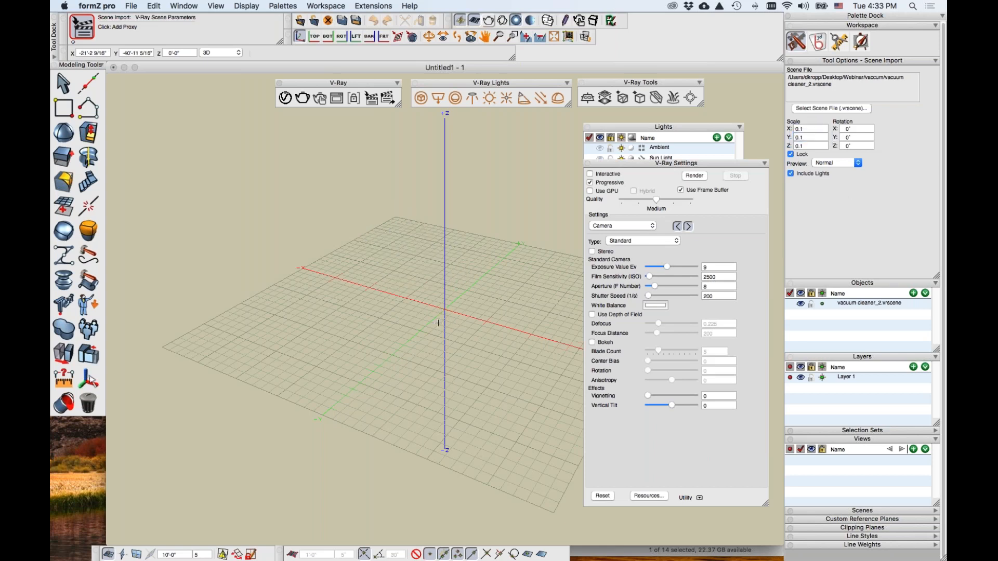
{"action": "left_click", "coordinate": [257, 325]}
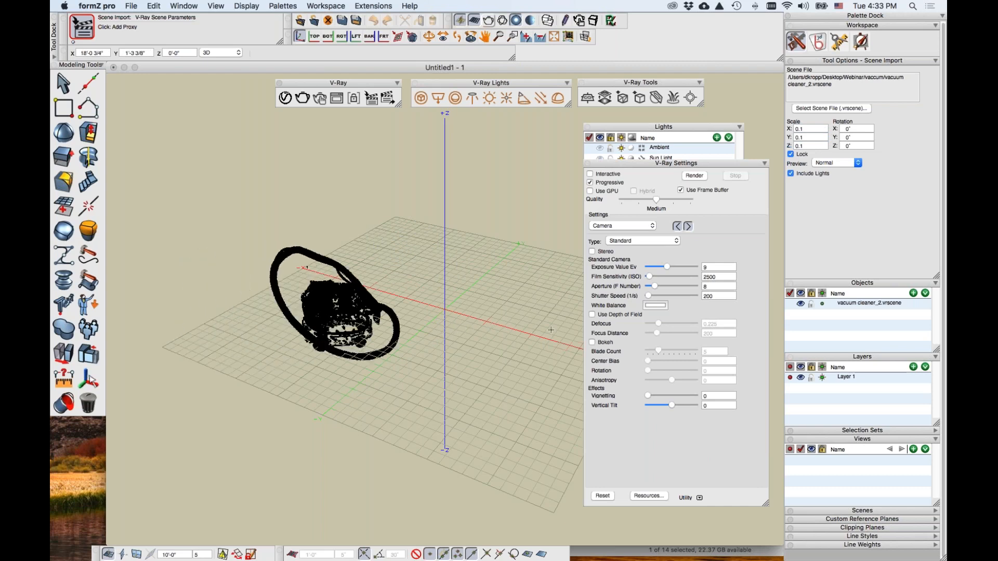
{"action": "left_click", "coordinate": [568, 337]}
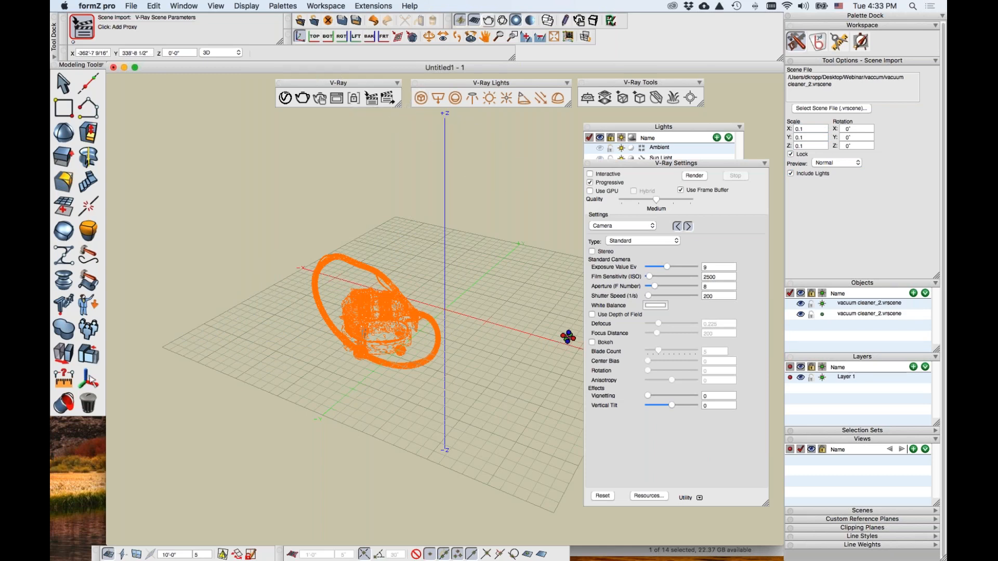
- Render the imported vacuum cleaner scene in the V-Ray frame buffer from a close, low perspective view
{"action": "left_click", "coordinate": [63, 83]}
{"action": "middle_click_drag", "start_coordinate": [468, 423], "coordinate": [119, 415]}
{"action": "middle_click_drag", "start_coordinate": [364, 394], "coordinate": [323, 376]}
{"action": "left_click", "coordinate": [499, 342]}
{"action": "scroll", "coordinate": [499, 342], "scroll_direction": "up", "scroll_amount": 6}
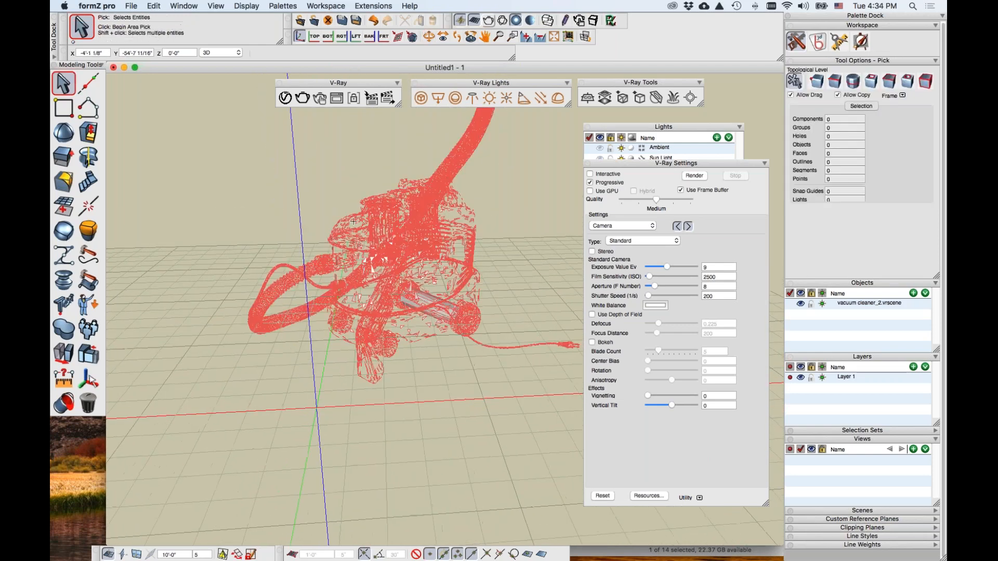
{"action": "scroll", "coordinate": [366, 194], "scroll_direction": "up", "scroll_amount": 2}
{"action": "scroll", "coordinate": [367, 194], "scroll_direction": "down", "scroll_amount": 1}
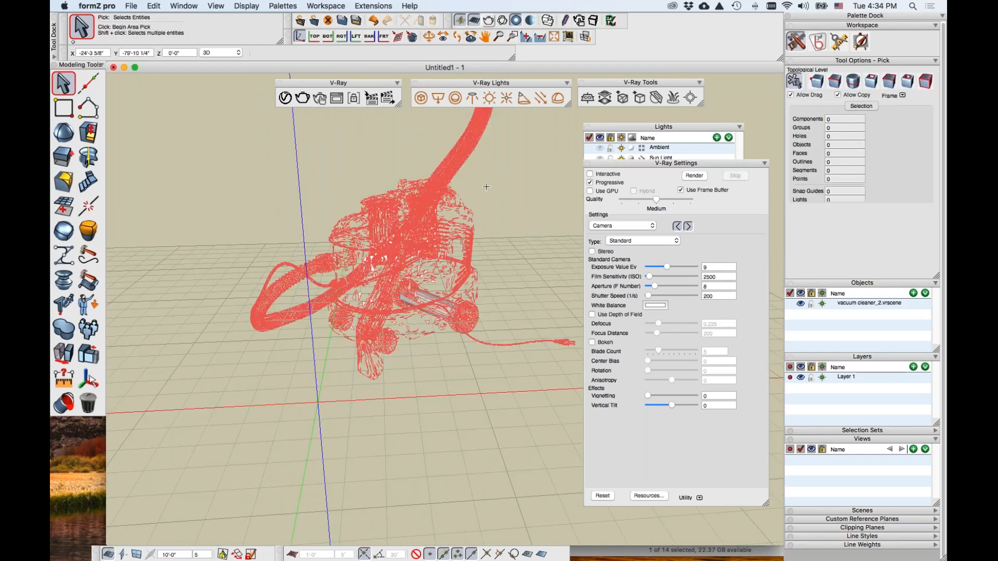
{"action": "scroll", "coordinate": [485, 220], "scroll_direction": "up", "scroll_amount": 2}
{"action": "middle_click_drag", "start_coordinate": [484, 221], "coordinate": [546, 328]}
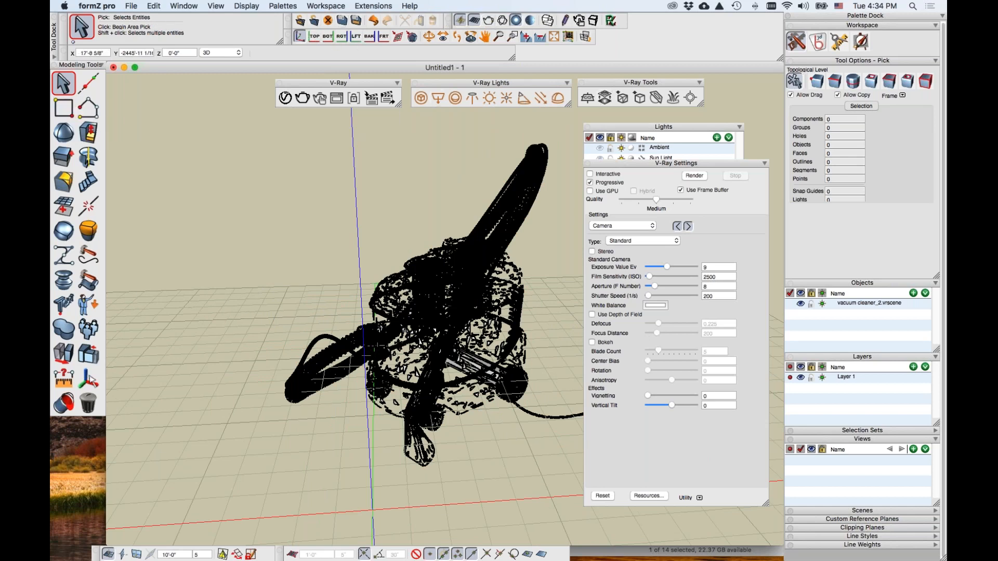
{"action": "left_click", "coordinate": [693, 176]}
{"action": "left_click", "coordinate": [567, 348]}
{"action": "left_click", "coordinate": [615, 374]}
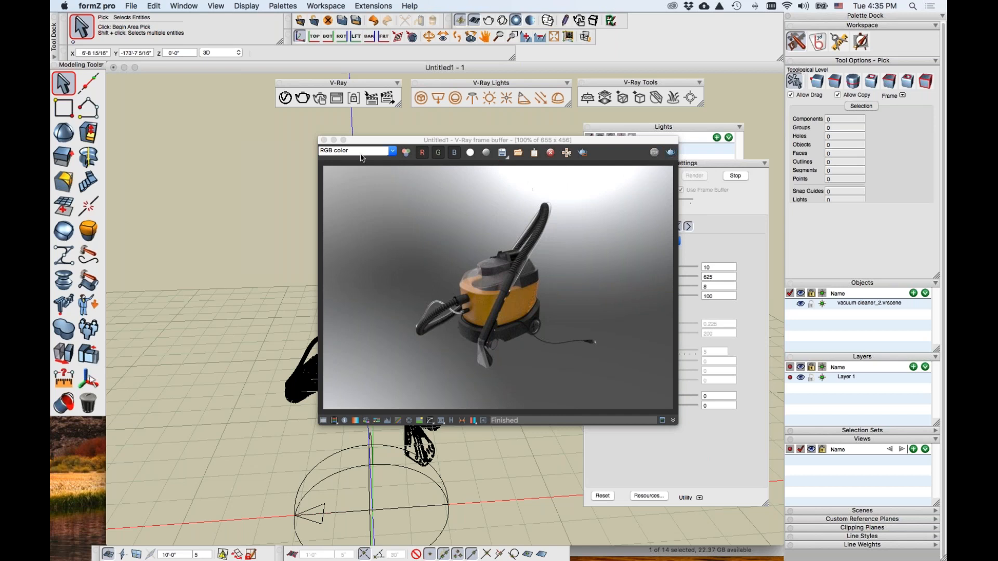
- Close the vacuum cleaner's frame buffer and the untitled project without saving changes, and quit the modeling application
{"action": "left_click_drag", "start_coordinate": [367, 143], "coordinate": [246, 149]}
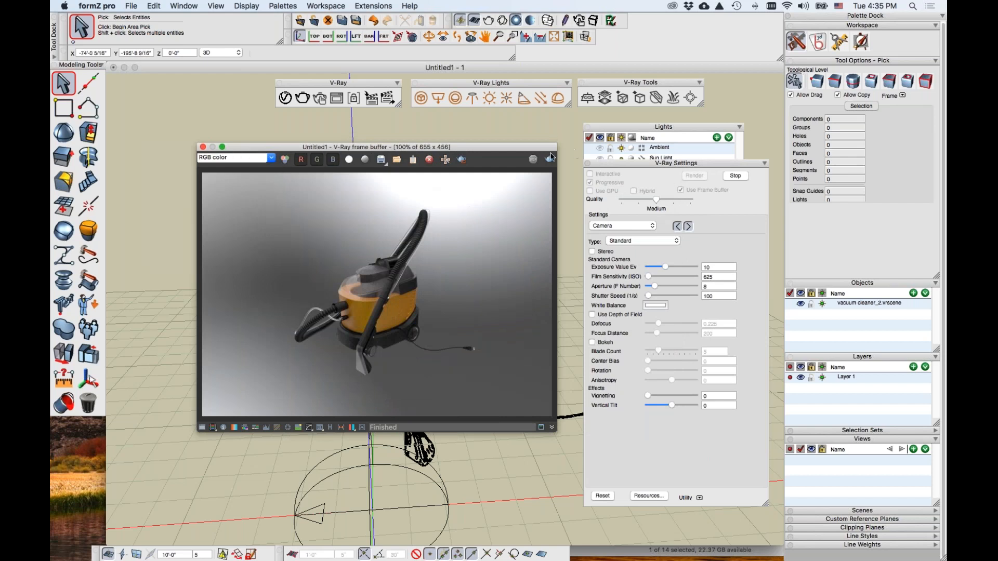
{"action": "left_click", "coordinate": [202, 147]}
{"action": "left_click", "coordinate": [113, 67]}
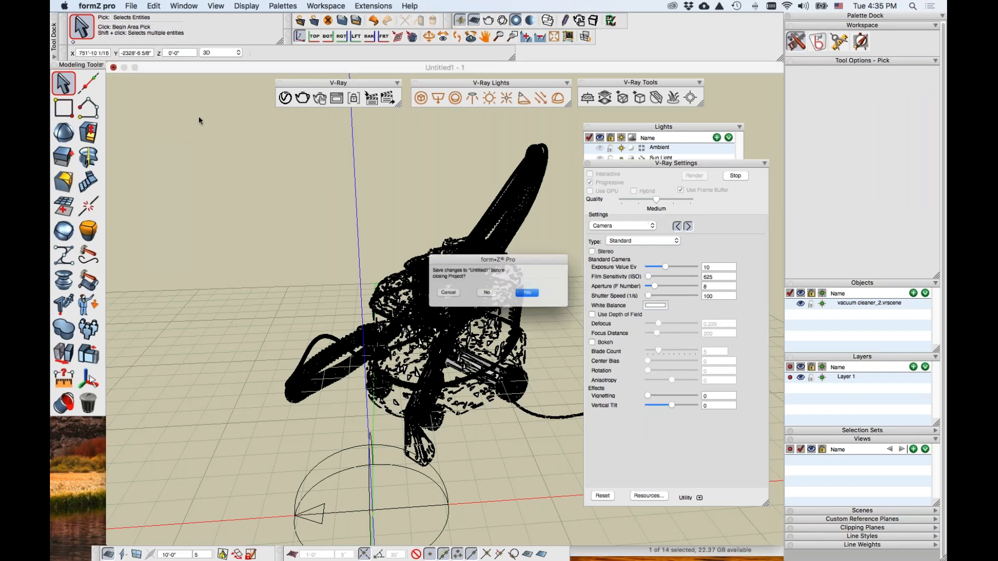
{"action": "left_click", "coordinate": [485, 294]}
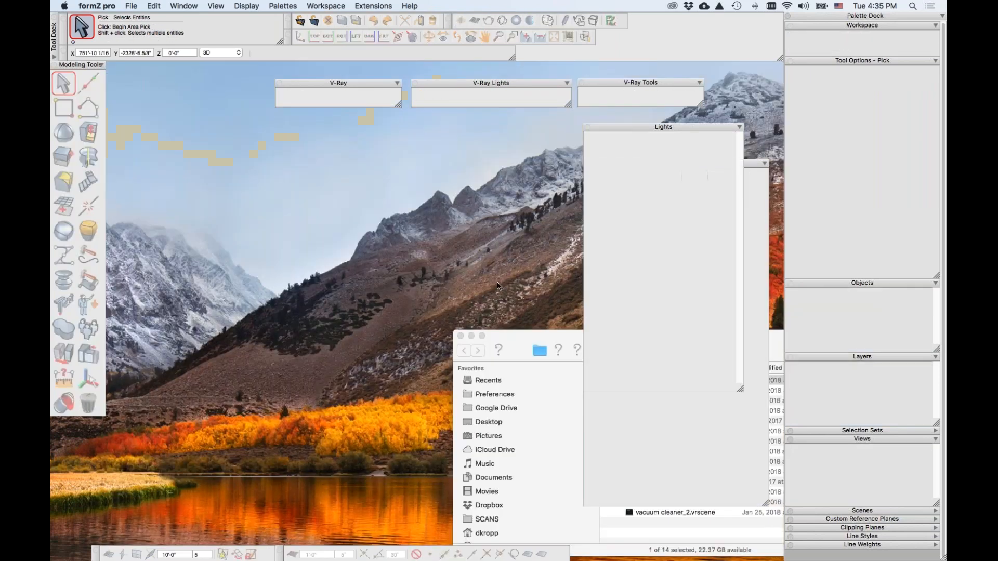
{"action": "key", "text": "super+q"}
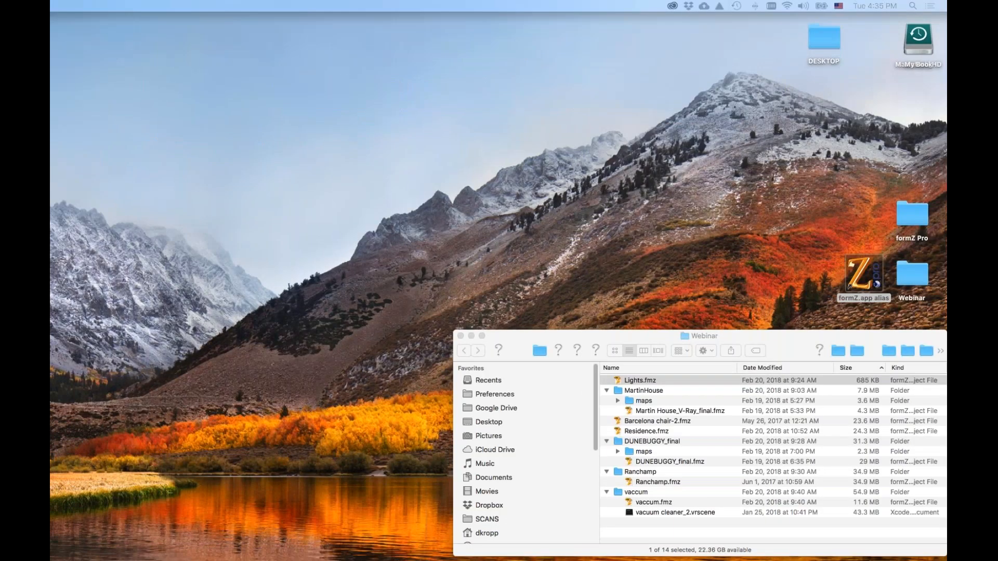